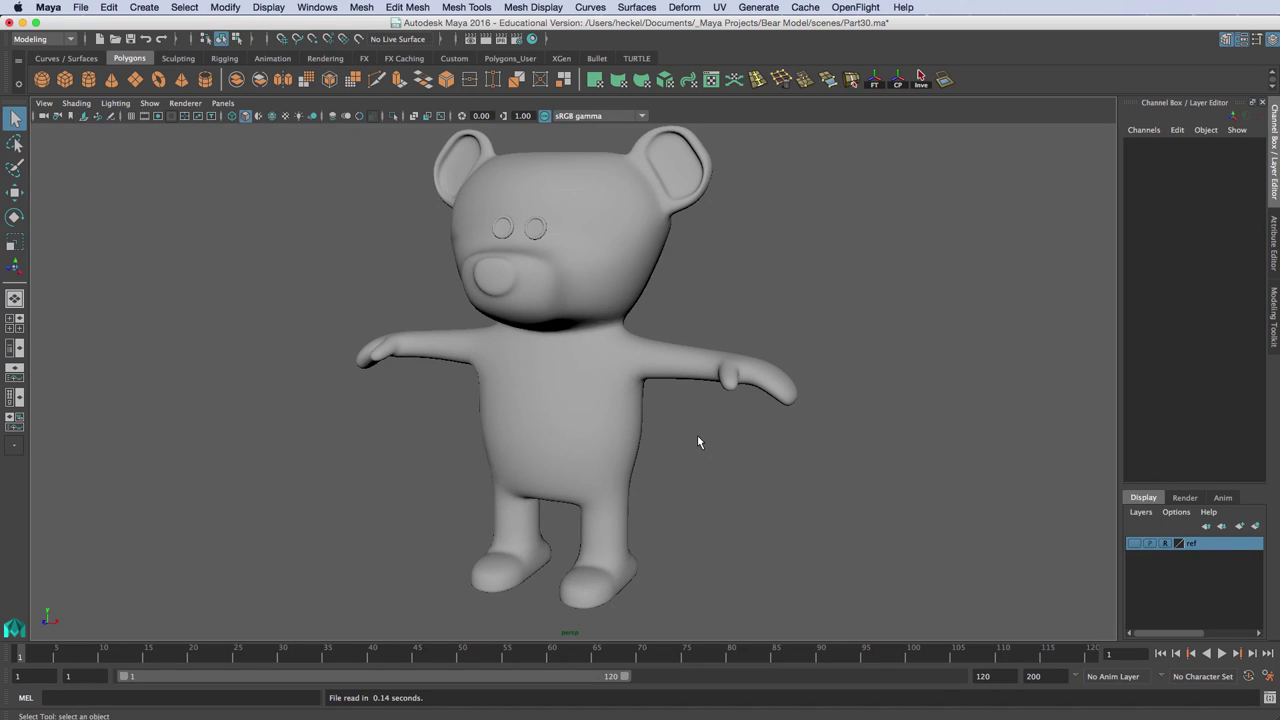
Step: Delete the construction history of the bear mesh and freeze its transformations
click(580, 387)
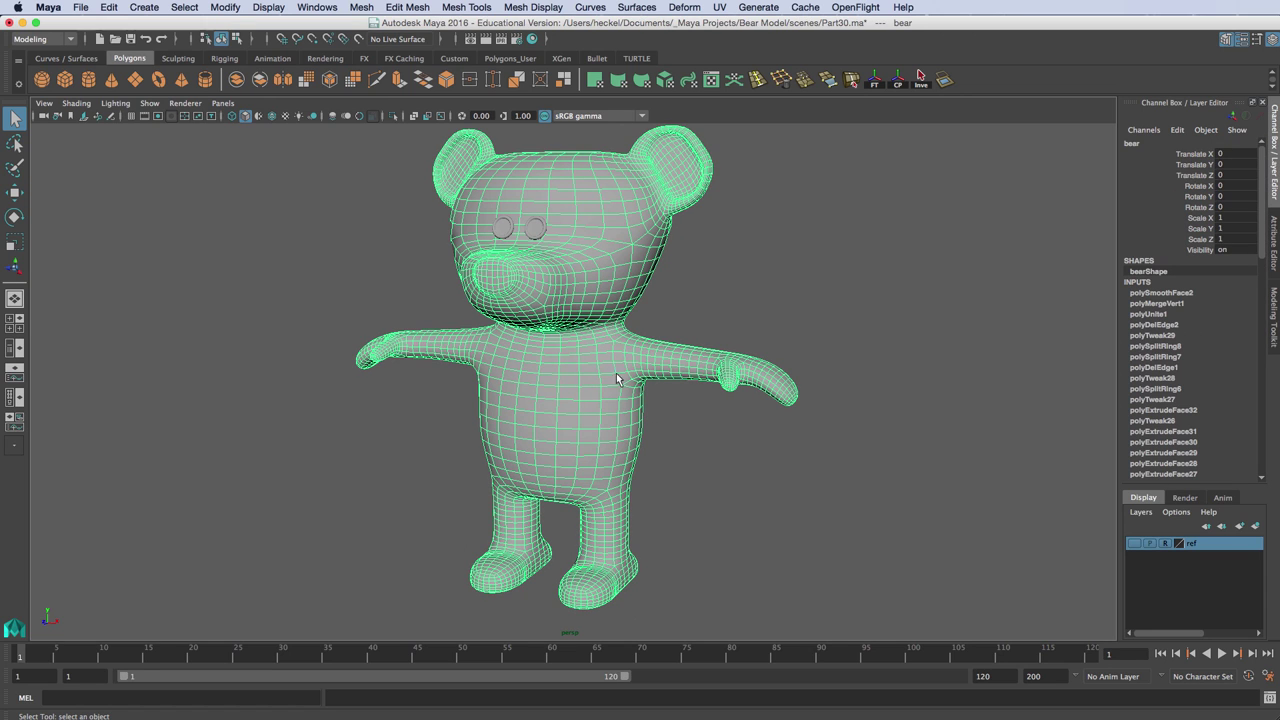
click(108, 7)
mouse_move(190, 167)
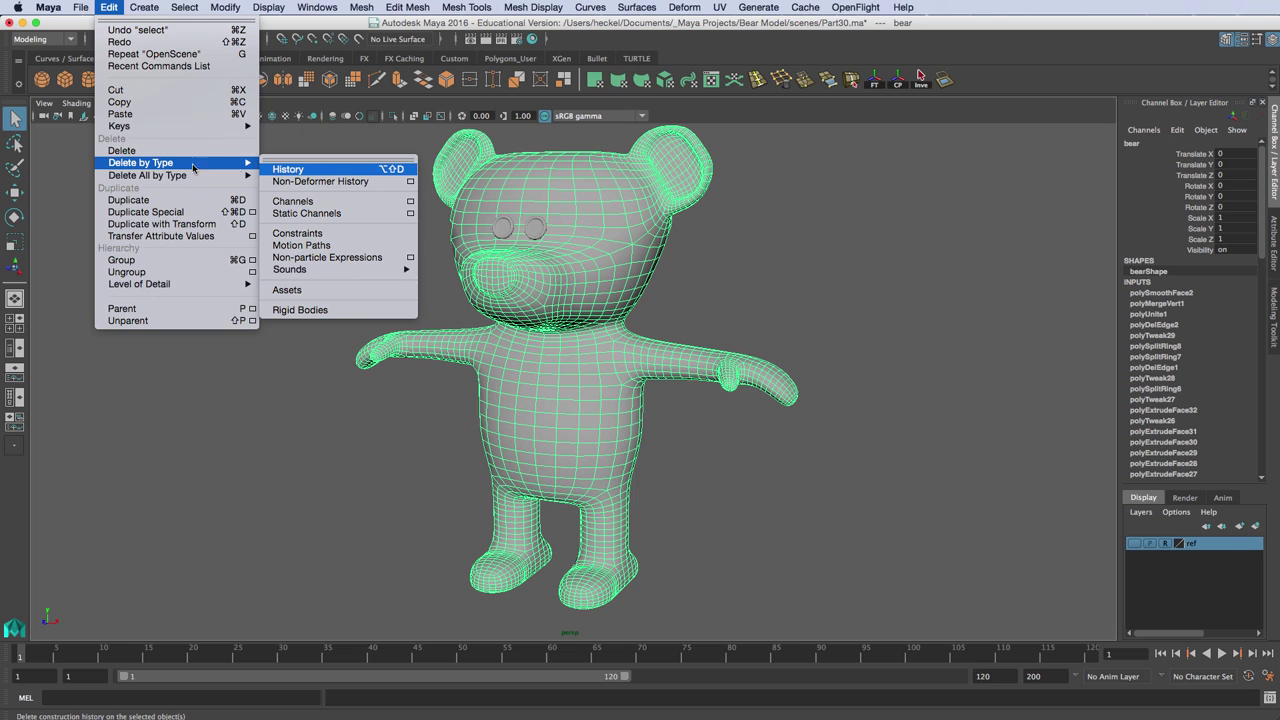
click(340, 170)
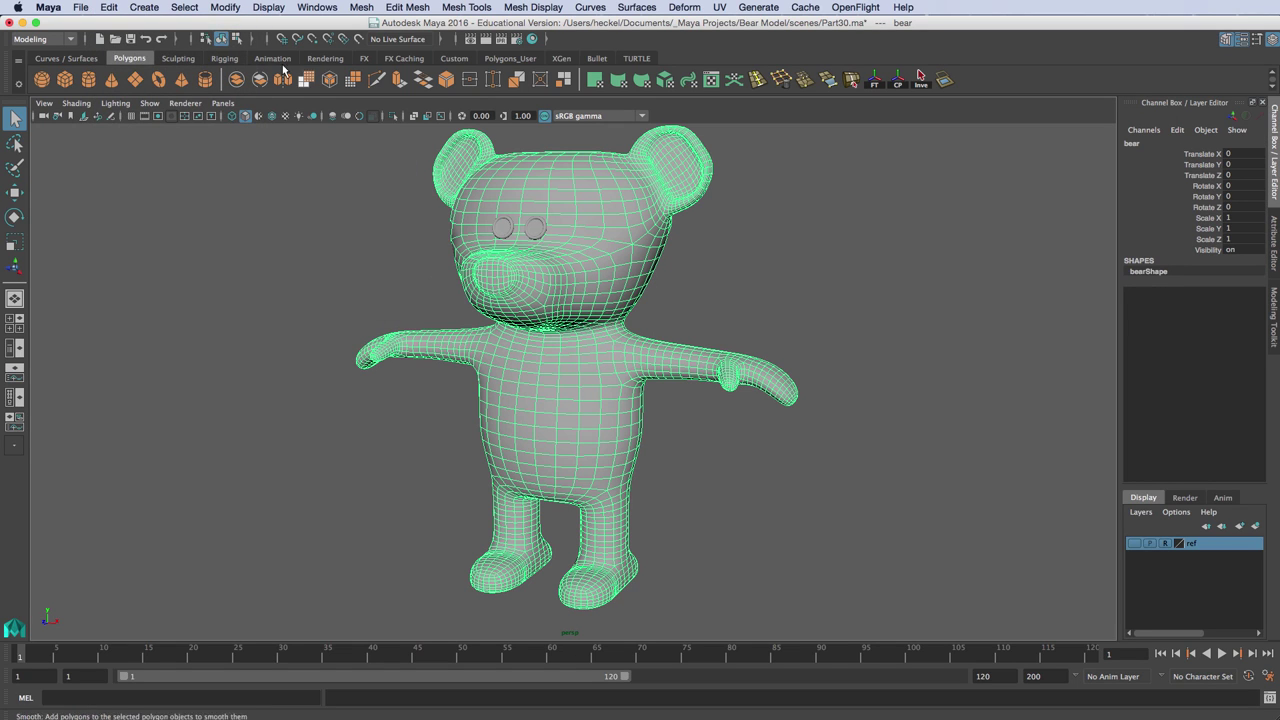
click(225, 7)
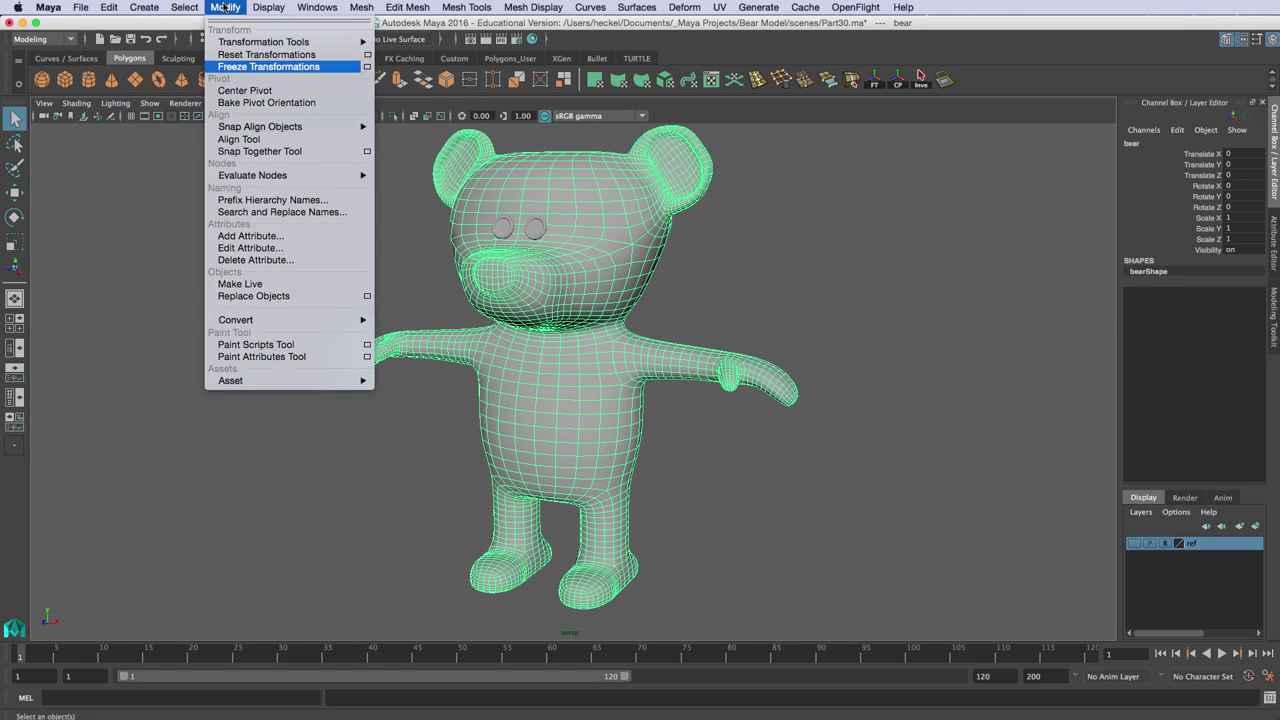
click(254, 67)
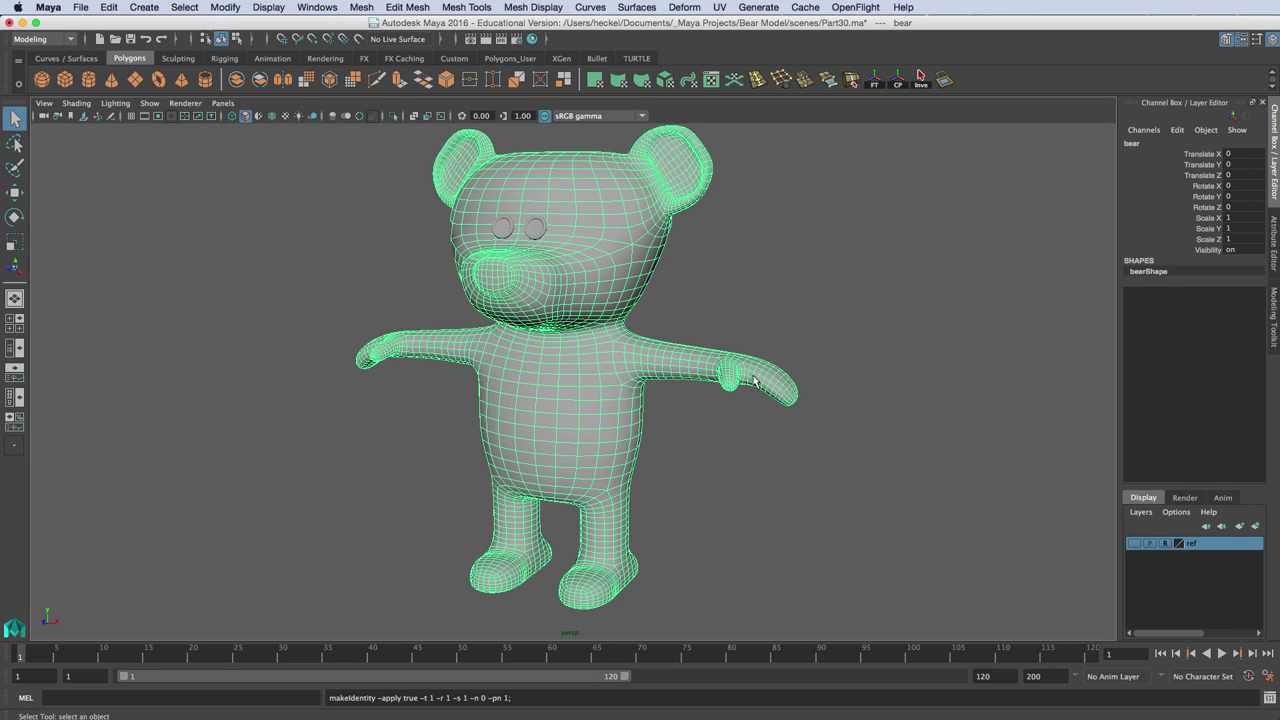
Step: In the side view, select all faces on the front half of the bear, from the snout back to the vertical centre line
key(space)
key(f)
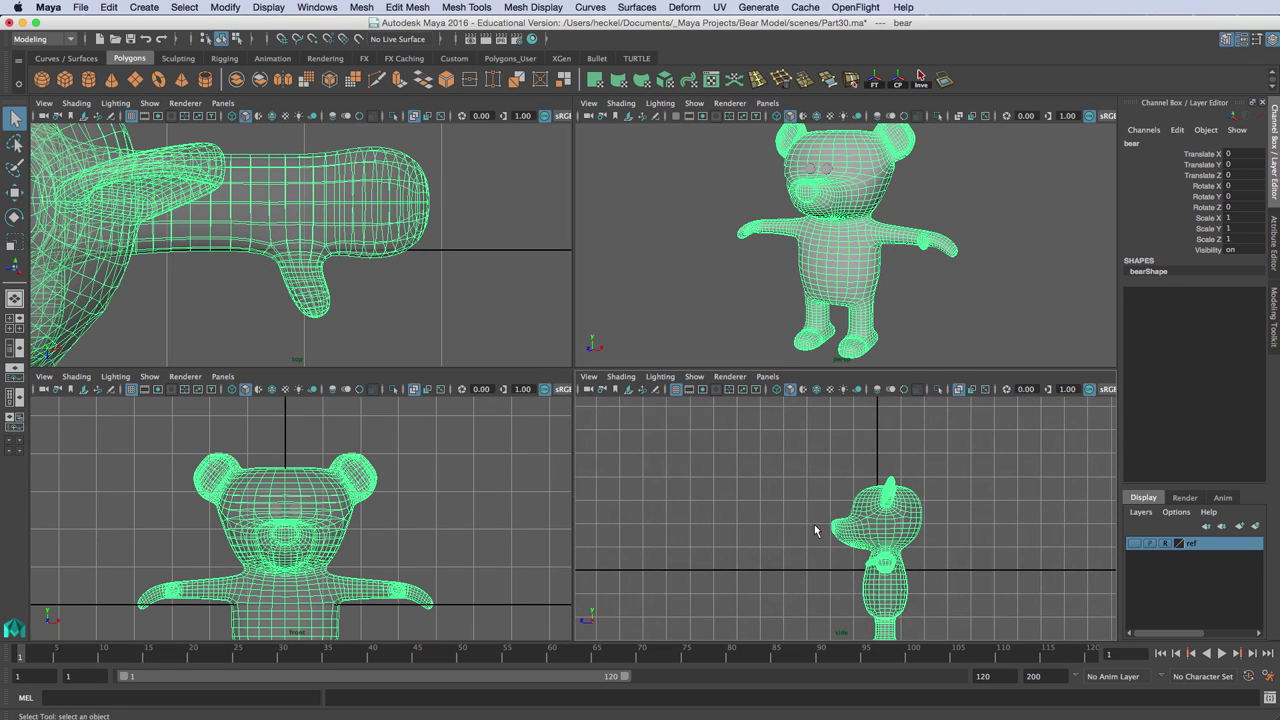
key(space)
scroll(723, 358, up, 5)
right_click(675, 318)
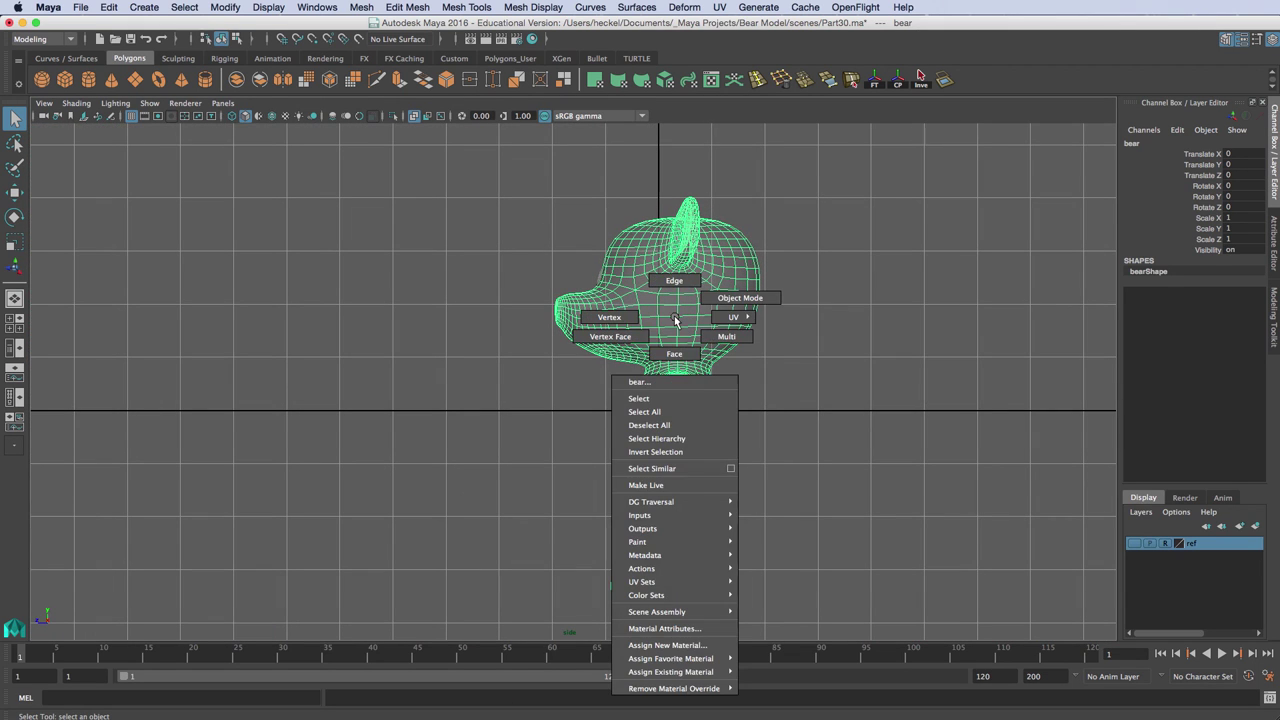
click(669, 353)
drag(504, 199, 665, 597)
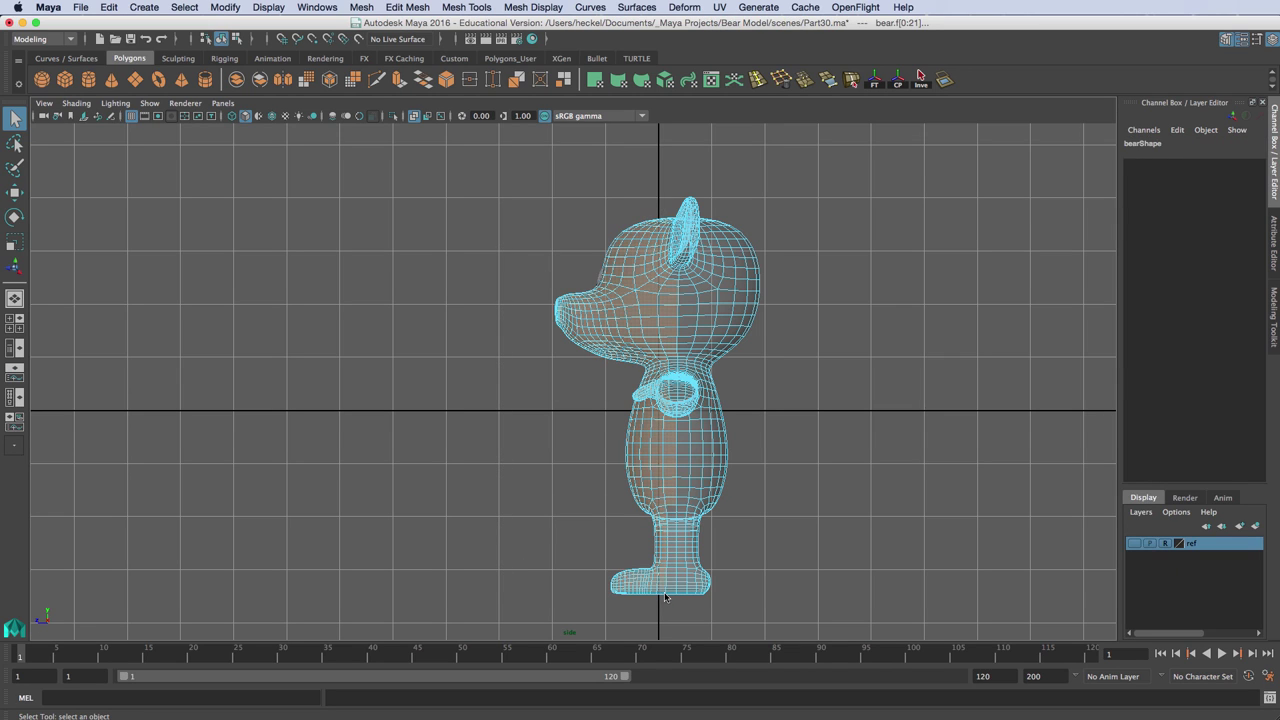
Step: In the front view, display the Modeling Toolkit and set selection symmetry to Object X
key(space)
key(space)
alt+middle_drag(584, 436, 570, 358)
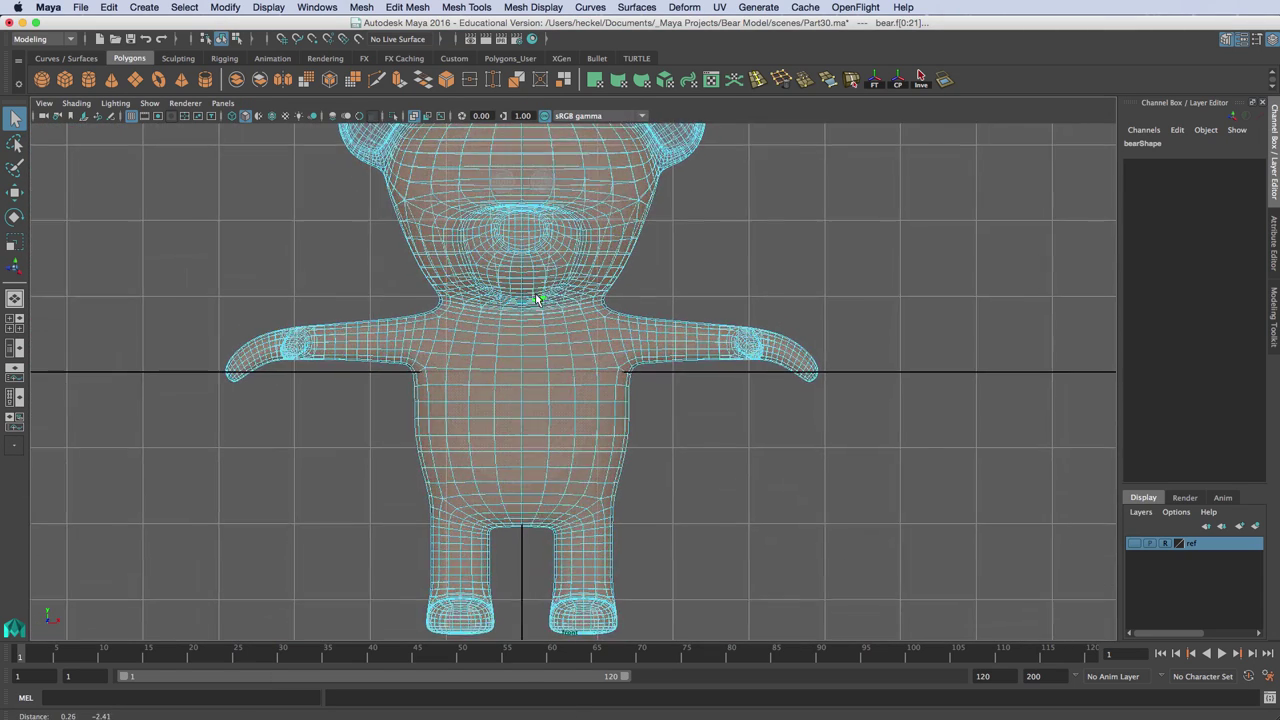
scroll(570, 358, down, 3)
scroll(570, 358, down, 2)
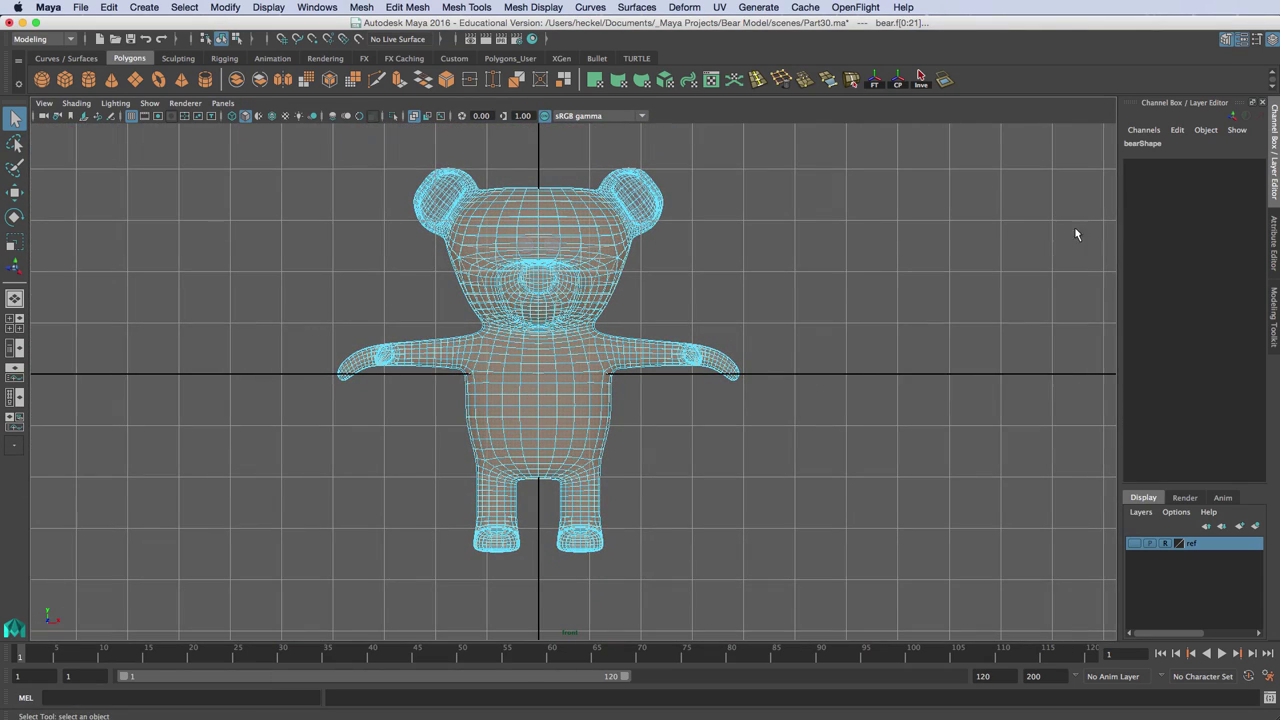
click(1225, 40)
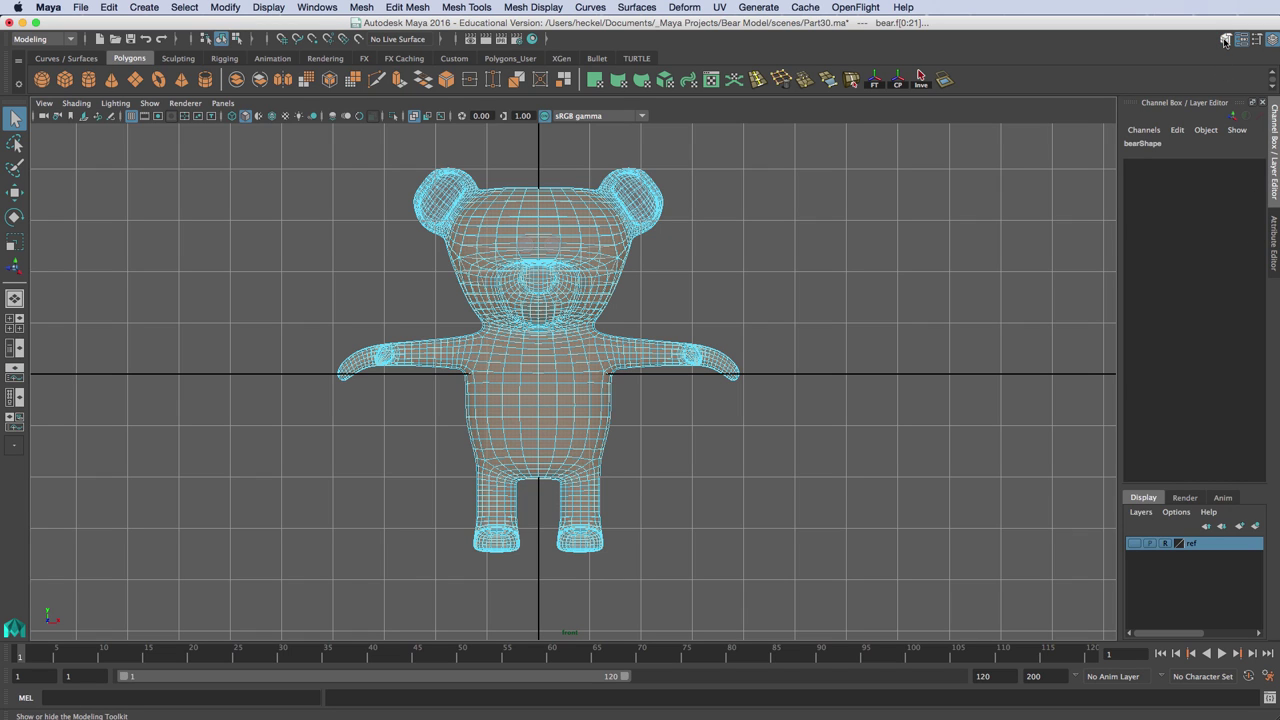
click(1225, 40)
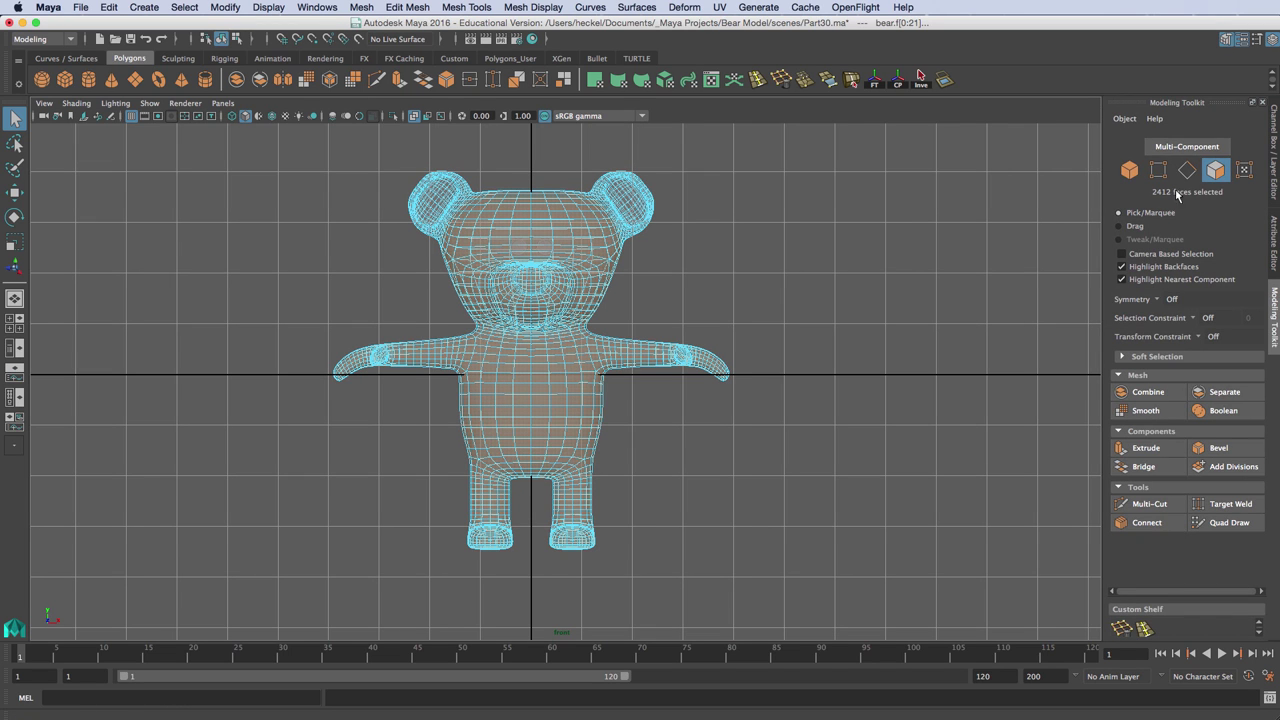
click(1158, 299)
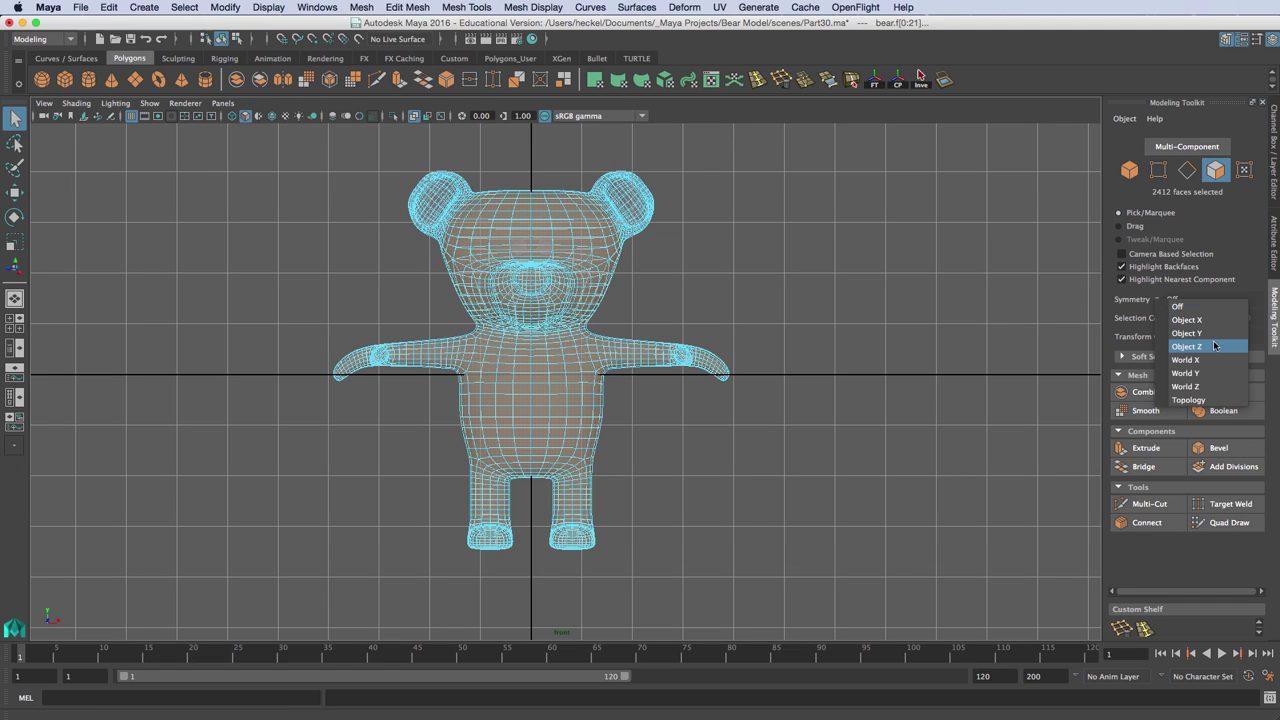
click(1214, 321)
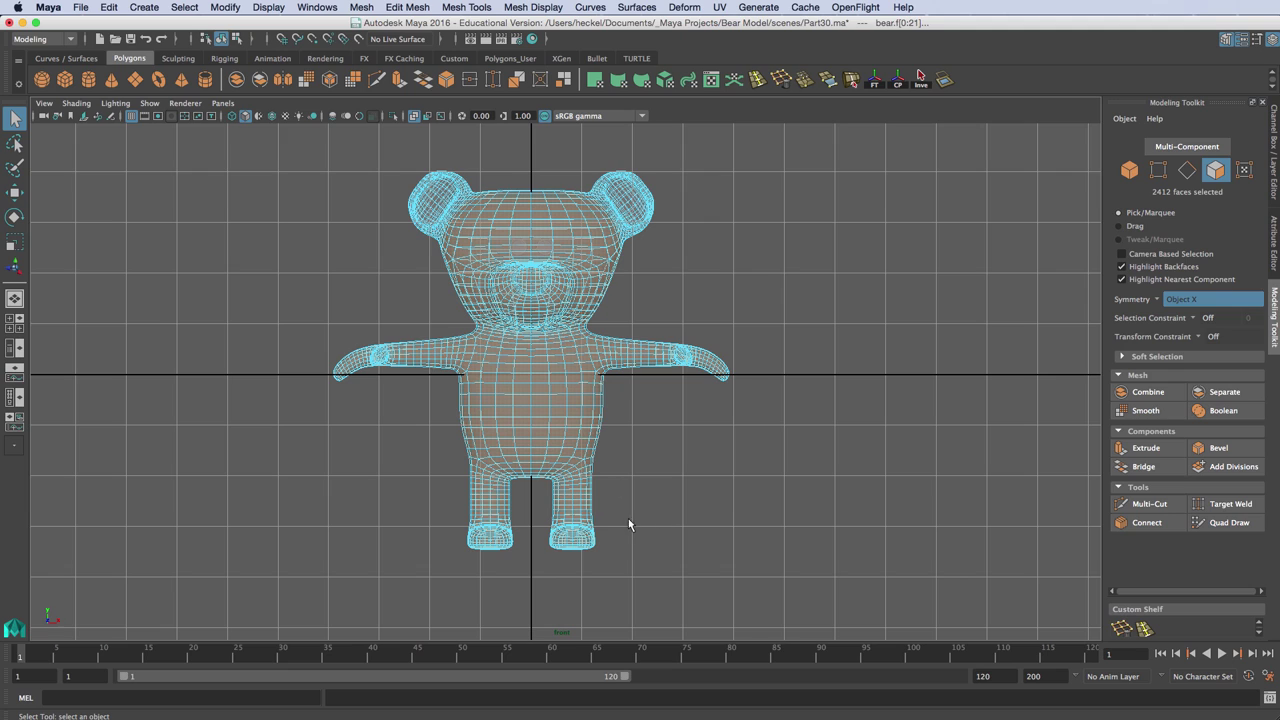
Step: Remove the arm and leg faces from the selection in the front view, keeping the head and torso
ctrl+drag(570, 546, 544, 557)
drag(797, 299, 620, 407)
alt+right_drag(640, 381, 770, 362)
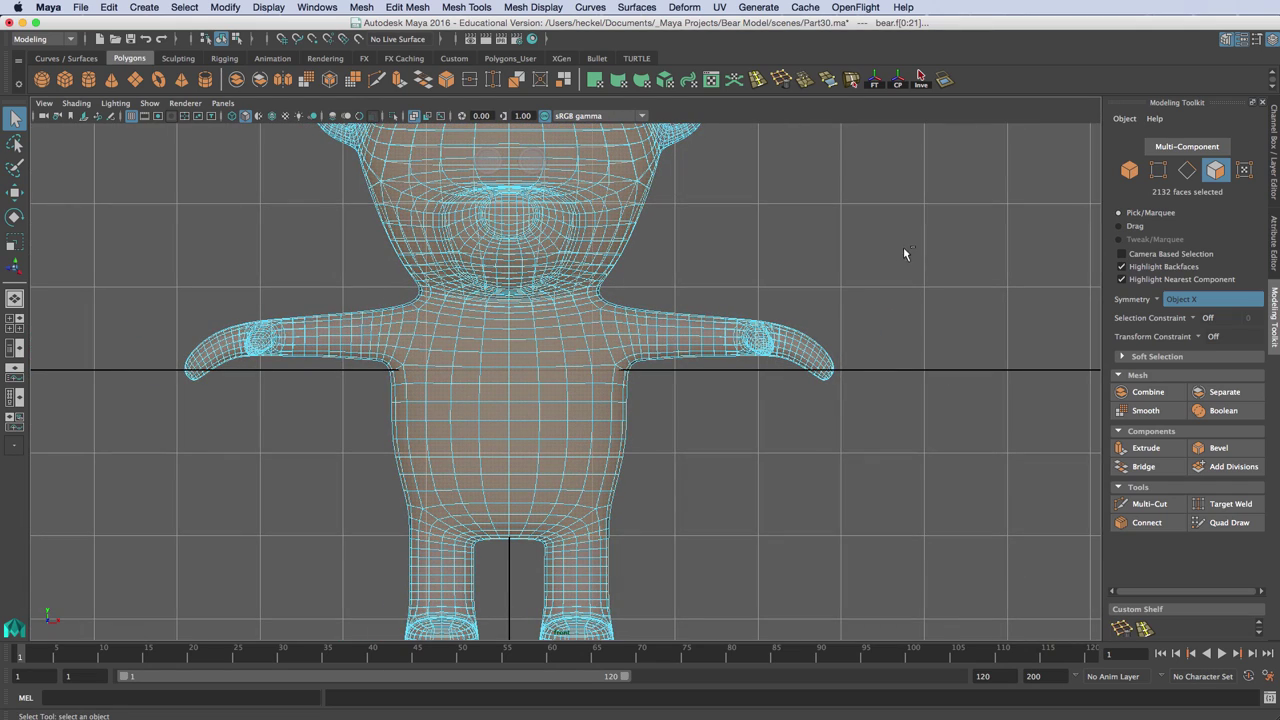
ctrl+drag(905, 252, 662, 440)
alt+middle_drag(675, 431, 757, 229)
drag(732, 539, 532, 396)
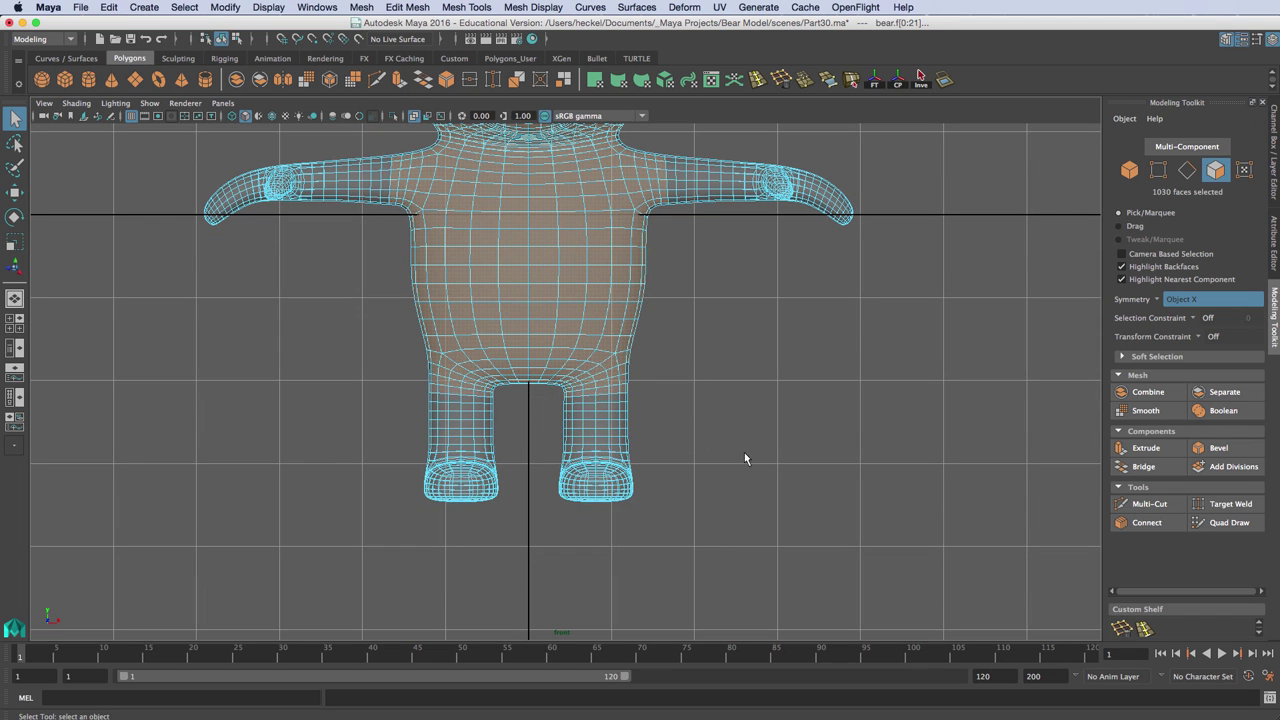
alt+middle_drag(766, 400, 777, 594)
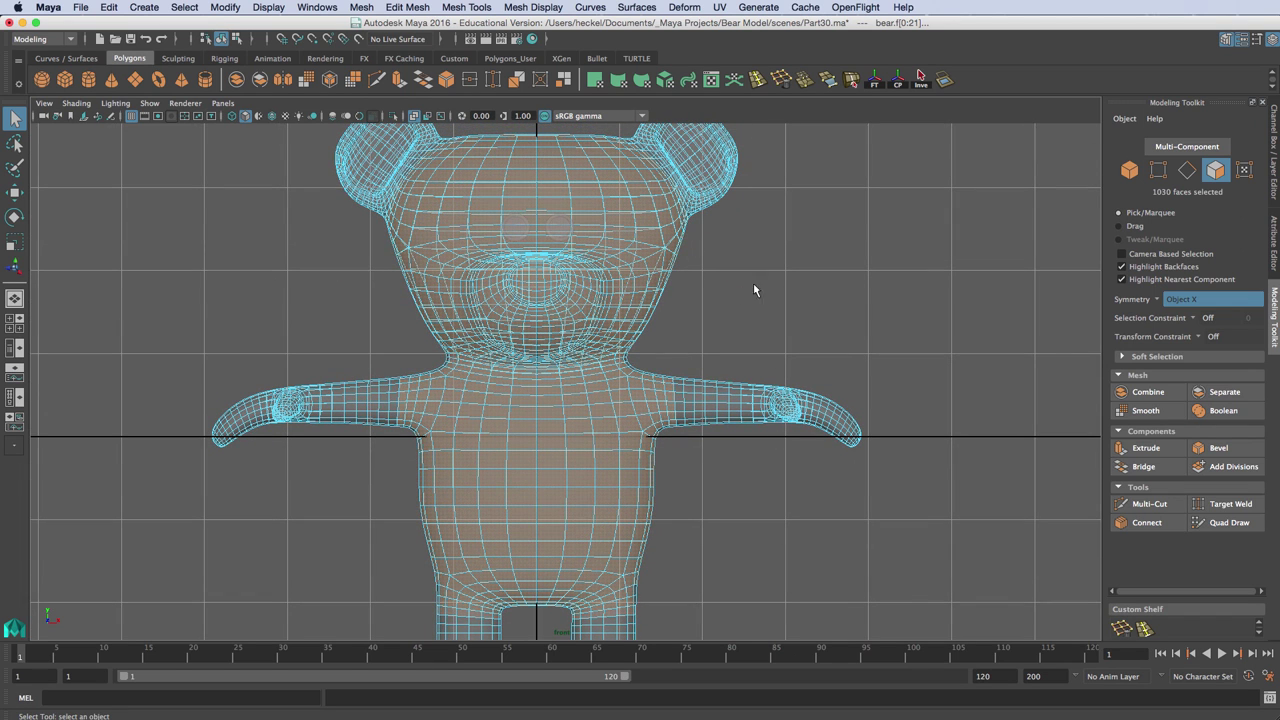
Step: Check the bear from behind in the perspective view and deselect the stray faces around the upper legs
key(space)
key(space)
alt+drag(873, 302, 829, 323)
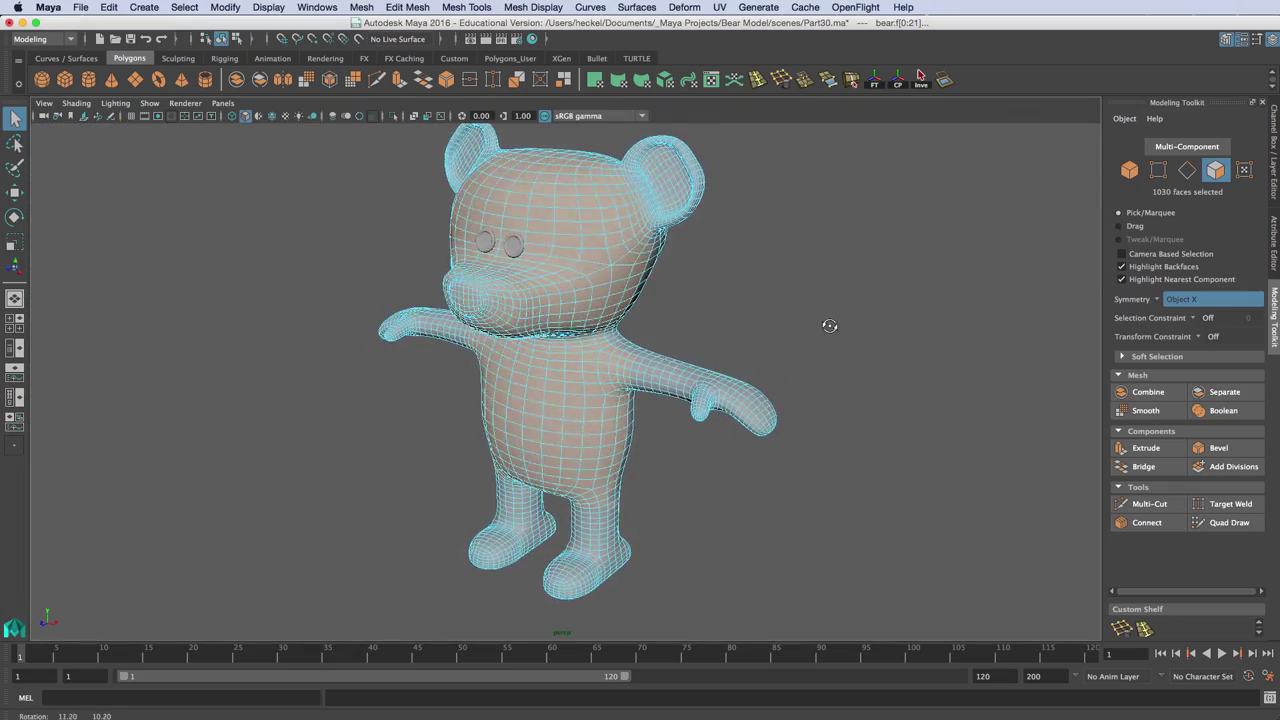
alt+right_drag(829, 323, 736, 317)
alt+drag(736, 317, 1057, 280)
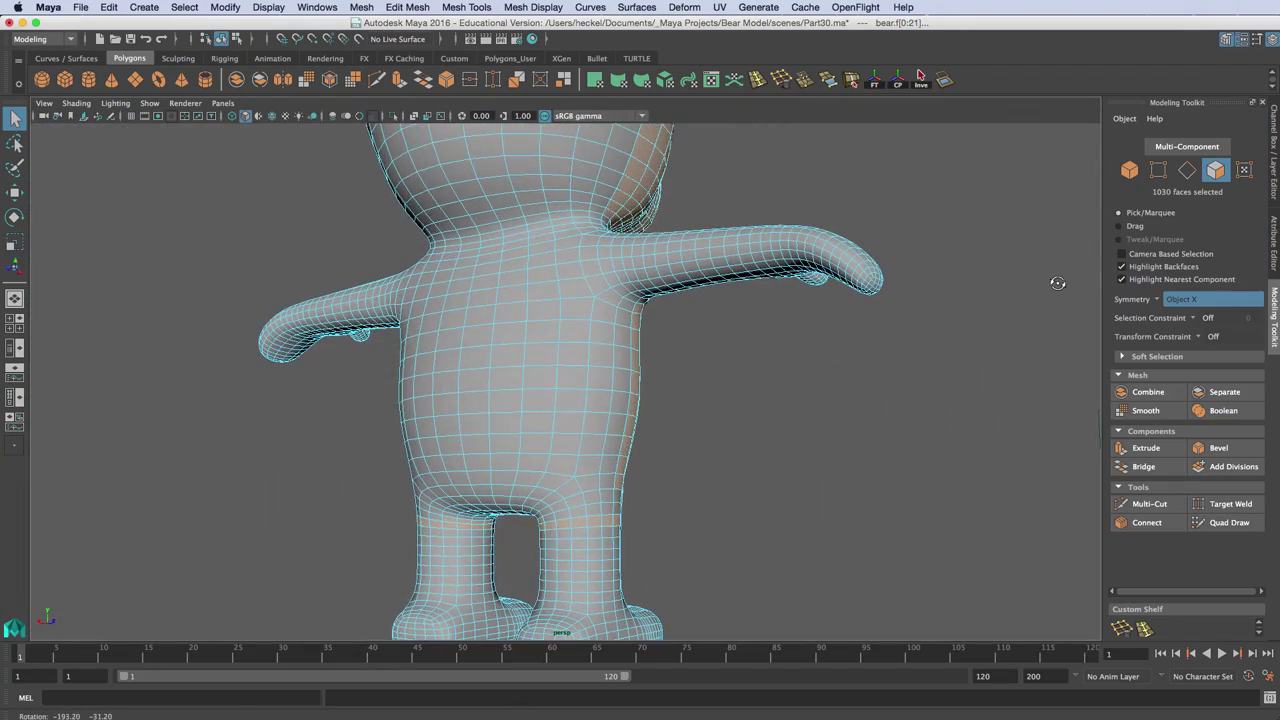
alt+drag(633, 460, 652, 519)
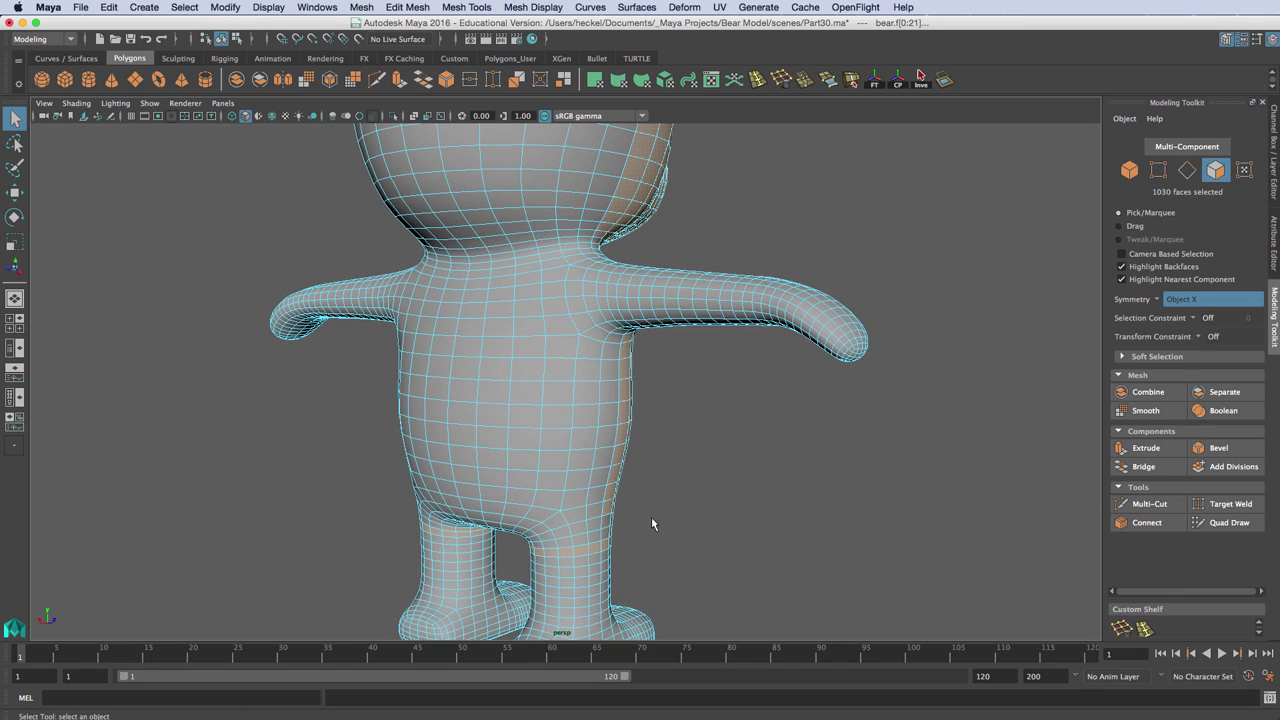
ctrl+drag(604, 598, 558, 526)
alt+drag(727, 480, 690, 377)
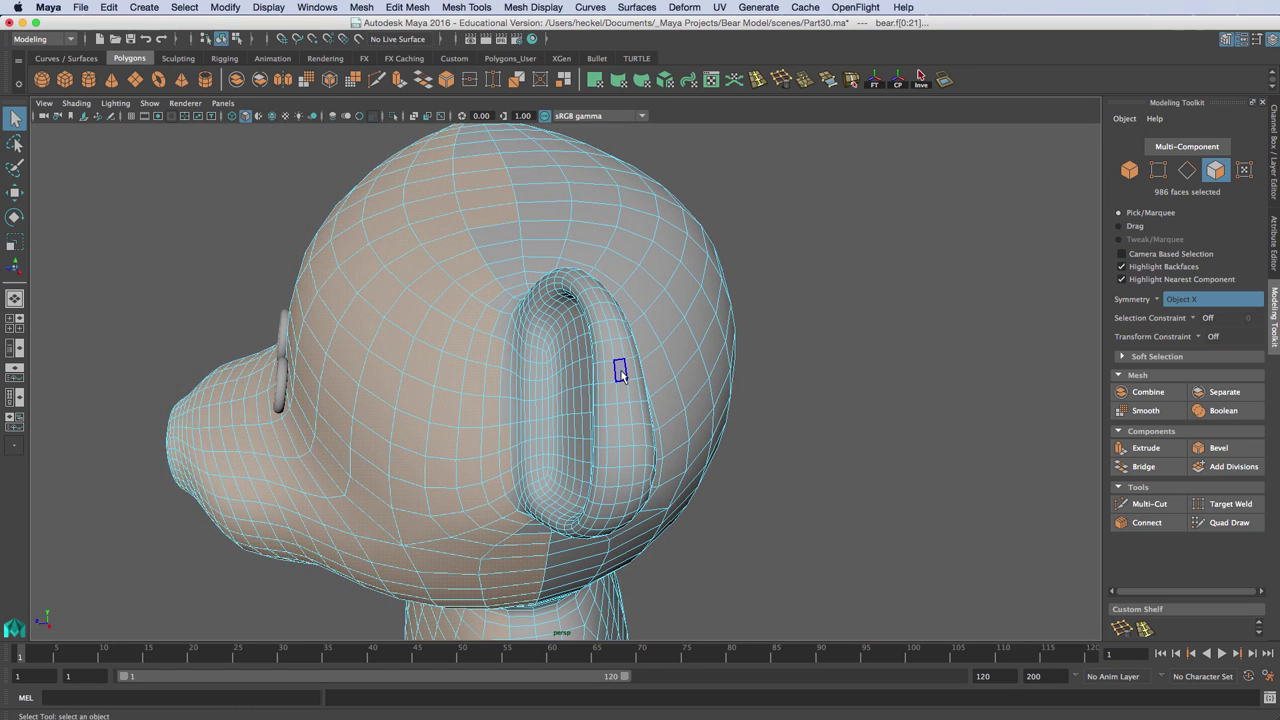
Step: Add the face loops running around the outer rim of the ears to the selection
shift+click(620, 370)
shift+click(622, 390)
shift+double_click(622, 392)
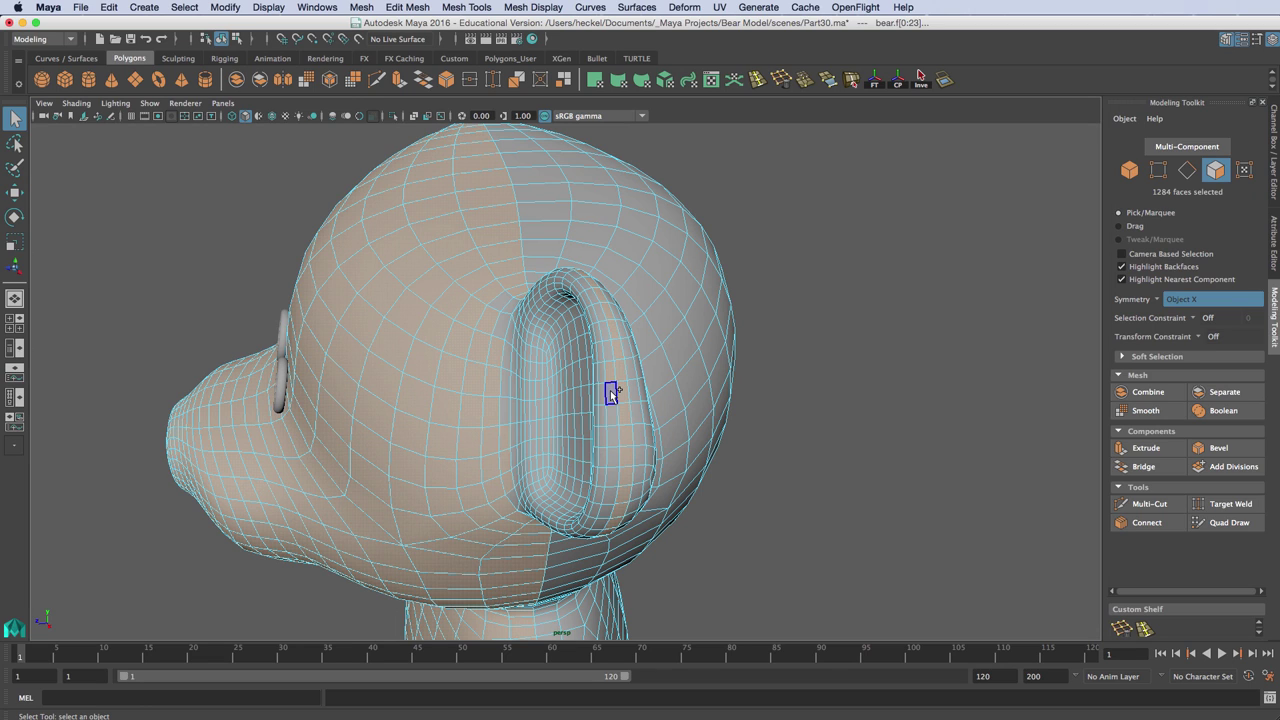
shift+double_click(608, 394)
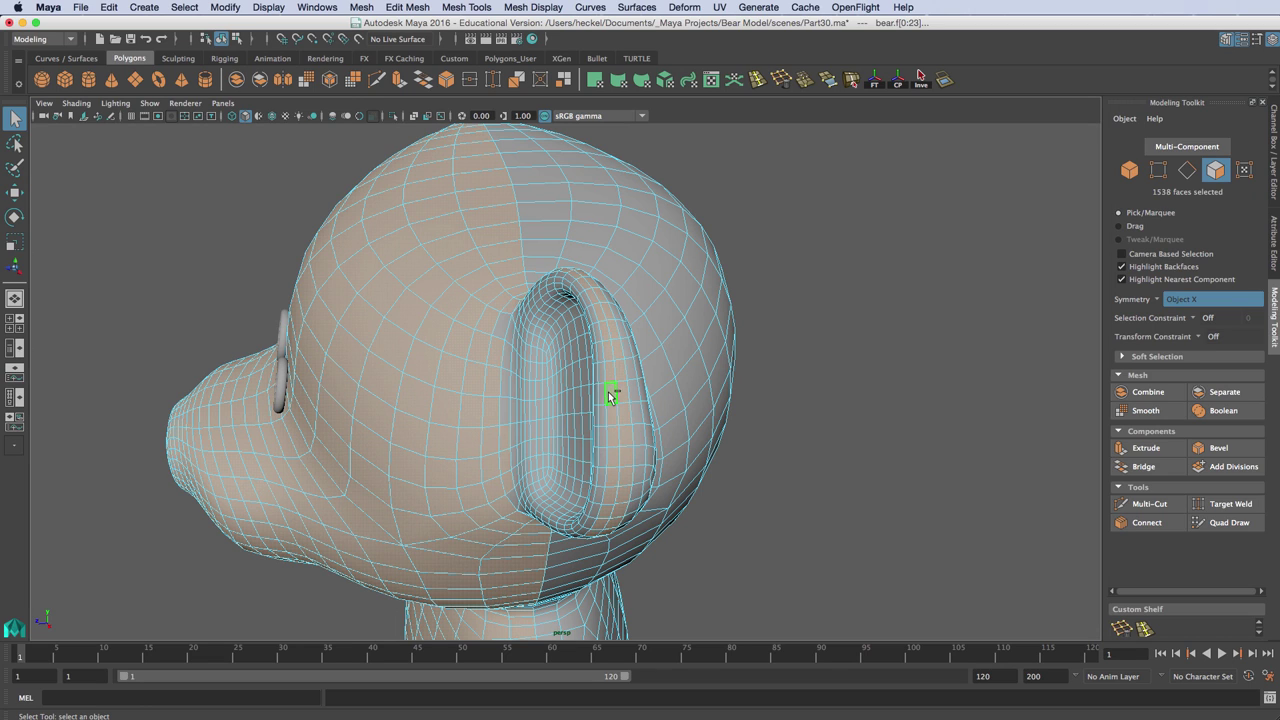
shift+double_click(602, 415)
alt+drag(600, 422, 658, 358)
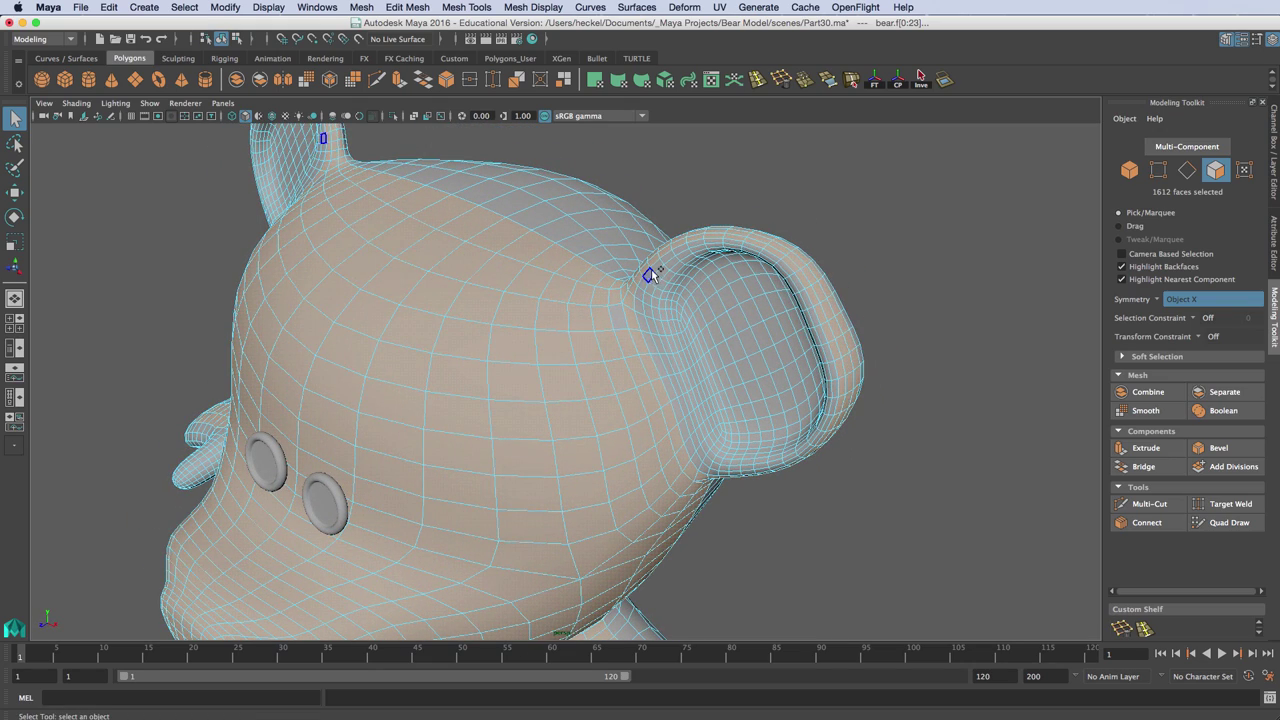
Step: Add the remaining face loops leading into the inner ears, plus the missed face beside each ear
scroll(656, 265, up, 5)
shift+double_click(744, 162)
shift+double_click(775, 160)
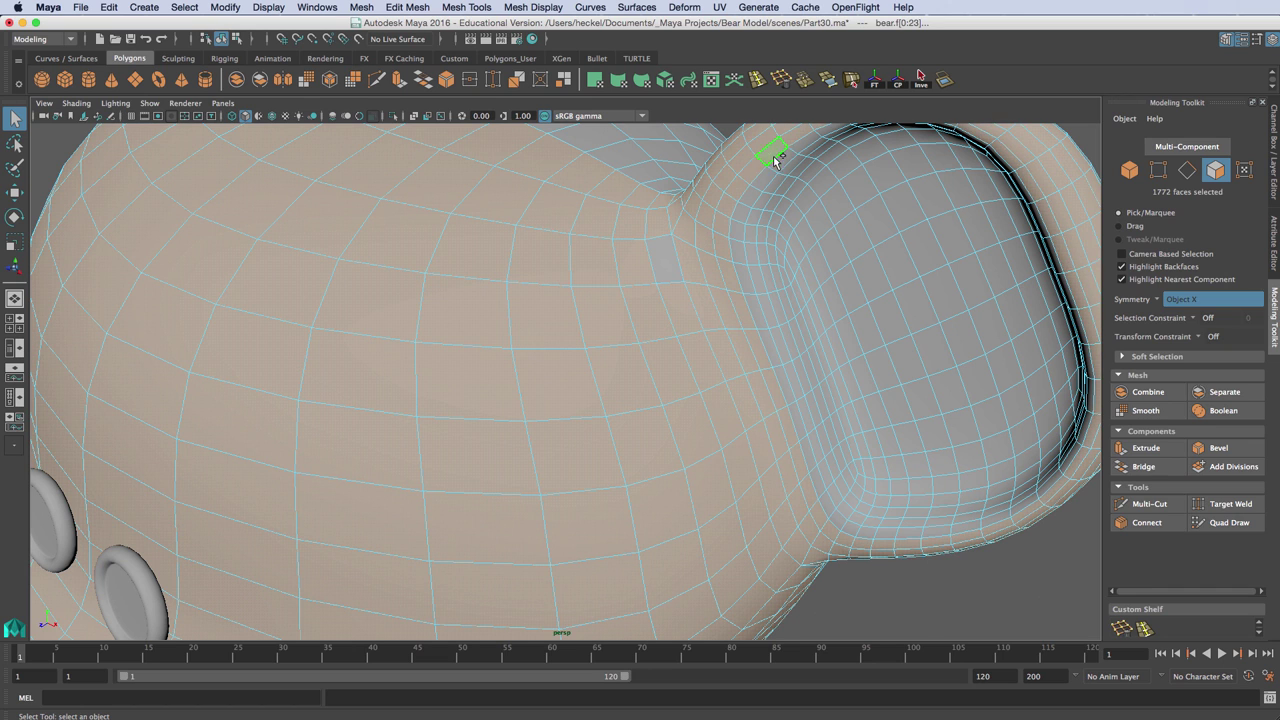
shift+double_click(777, 172)
shift+double_click(790, 169)
shift+double_click(800, 170)
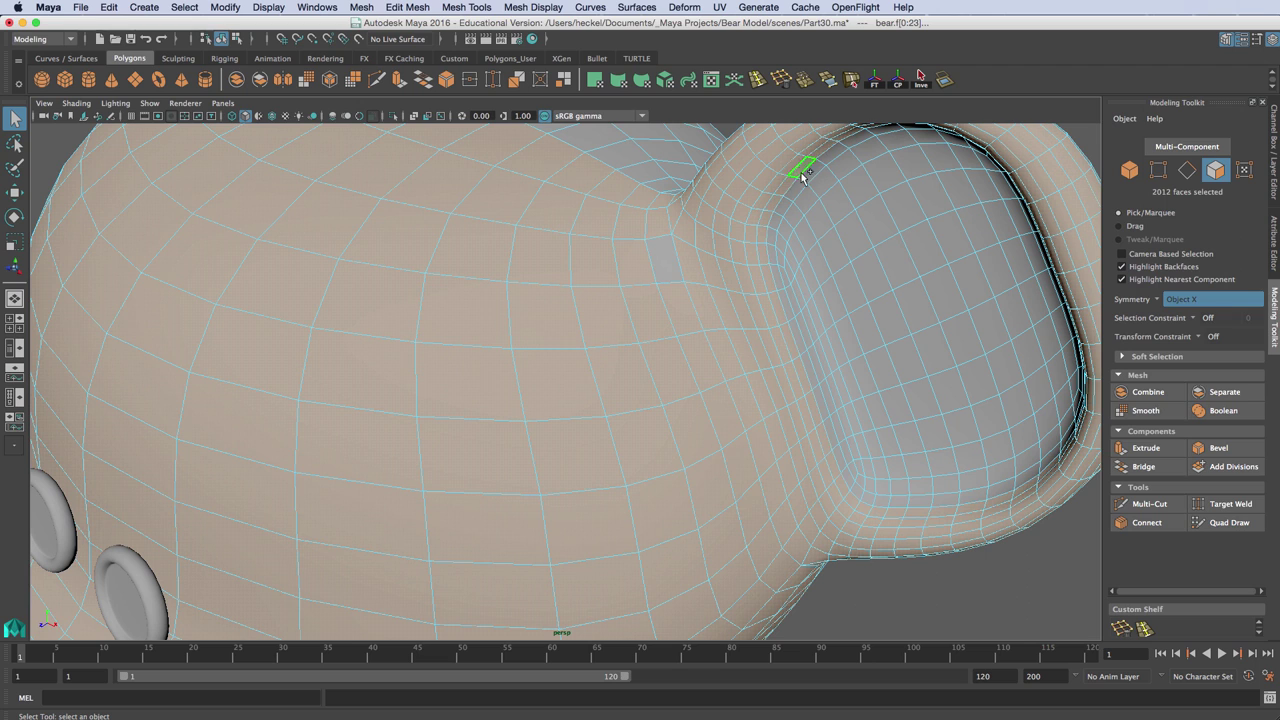
shift+double_click(809, 177)
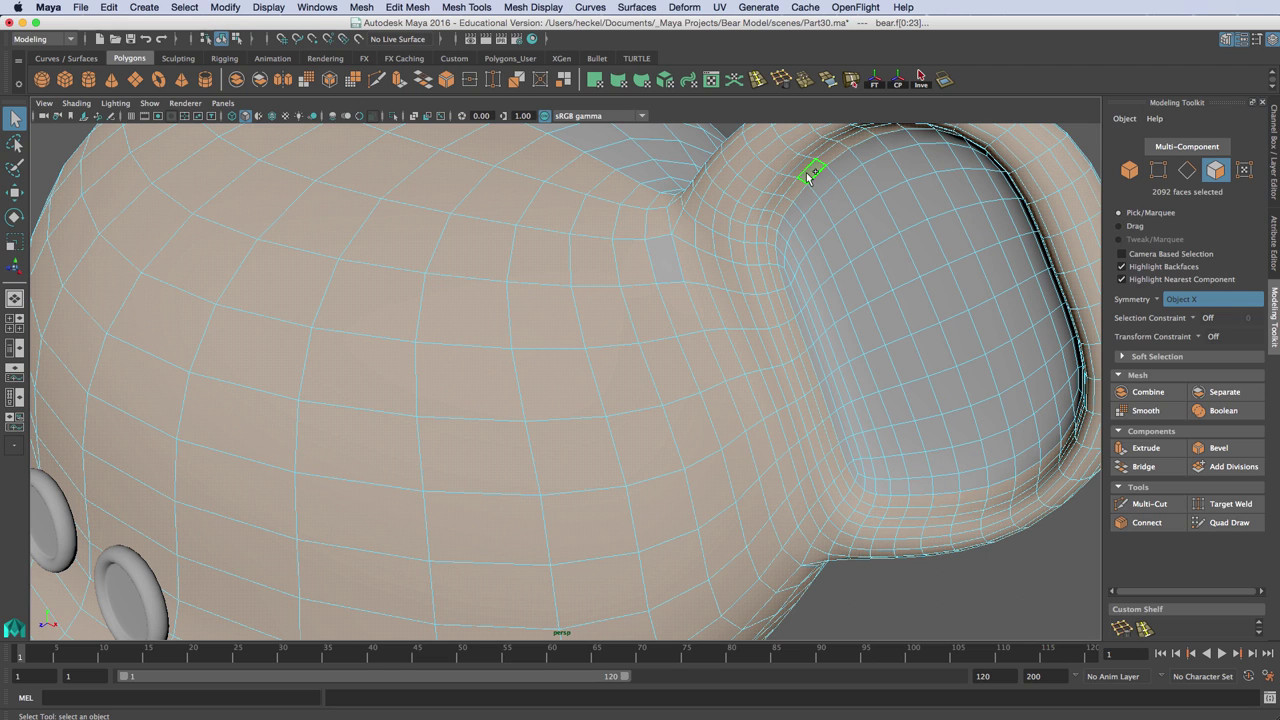
shift+click(667, 252)
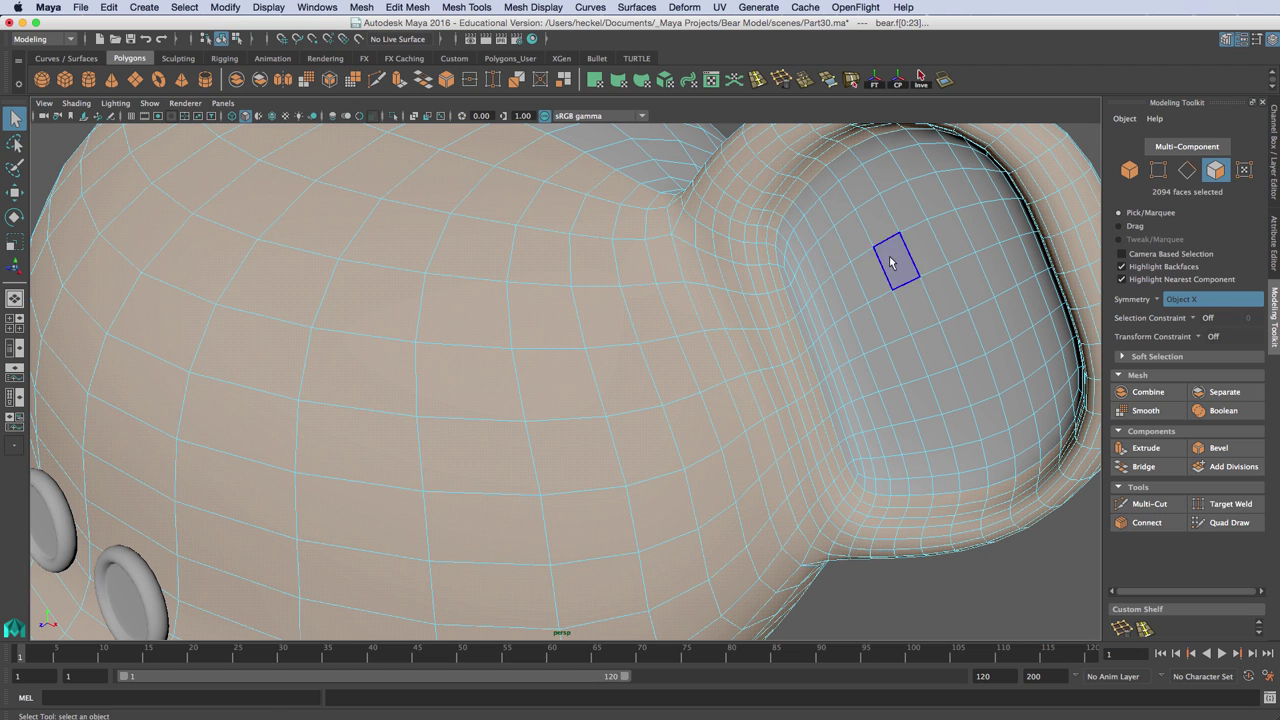
Step: Switch to Drag selection and paint over the inner ear faces to add them to the selection
click(1135, 226)
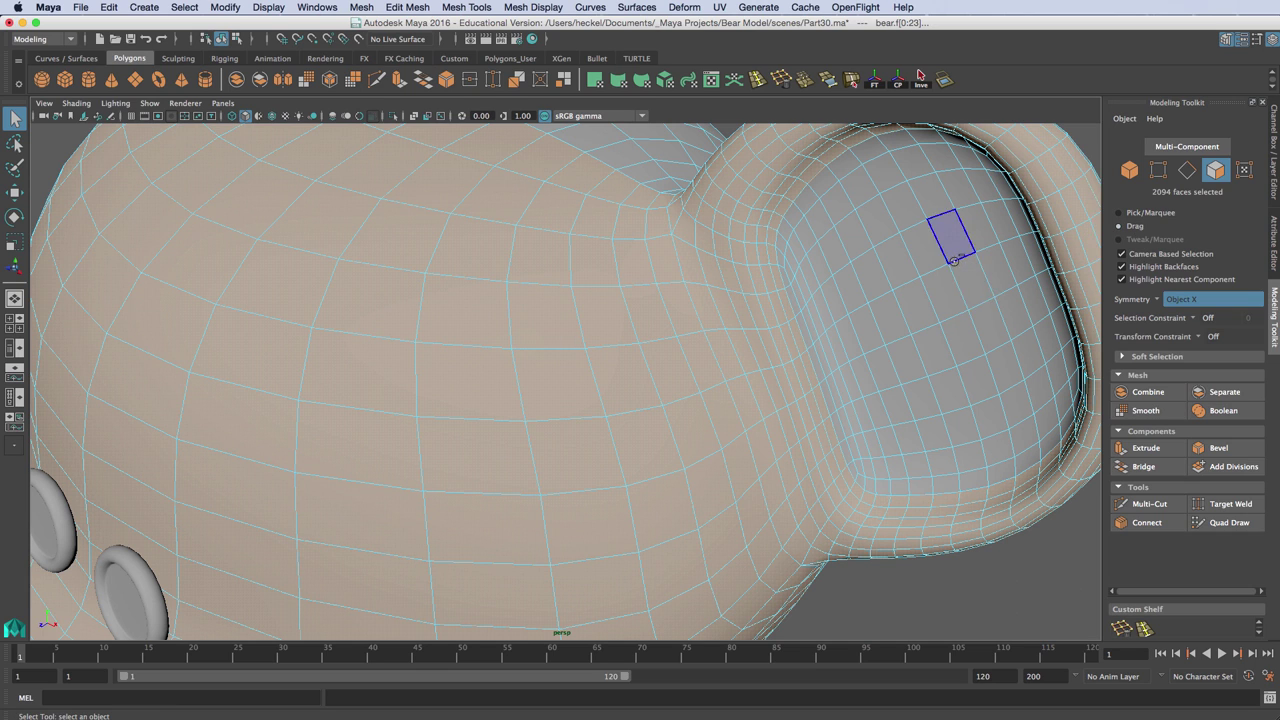
mouse_move(908, 234)
mouse_down()
mouse_move(898, 339)
mouse_move(973, 245)
mouse_move(888, 156)
mouse_move(807, 204)
mouse_move(825, 285)
mouse_move(815, 226)
mouse_move(787, 299)
mouse_move(833, 340)
mouse_move(806, 352)
mouse_move(809, 387)
mouse_move(789, 378)
mouse_move(836, 403)
mouse_move(843, 470)
mouse_move(887, 492)
mouse_move(851, 468)
mouse_move(858, 489)
mouse_move(989, 477)
mouse_move(1031, 438)
mouse_move(991, 458)
mouse_move(958, 427)
mouse_move(905, 453)
mouse_move(928, 399)
mouse_move(985, 408)
mouse_move(983, 358)
mouse_move(1021, 443)
mouse_move(1034, 360)
mouse_move(1036, 423)
mouse_move(1049, 437)
mouse_move(1067, 411)
mouse_move(998, 236)
mouse_move(900, 218)
mouse_up()
mouse_move(876, 146)
mouse_down()
mouse_move(837, 158)
mouse_move(895, 138)
mouse_move(966, 160)
mouse_move(955, 144)
mouse_move(1014, 202)
mouse_move(1044, 310)
mouse_move(1056, 301)
mouse_move(918, 338)
mouse_move(954, 298)
mouse_move(808, 551)
mouse_move(824, 486)
mouse_move(768, 463)
mouse_move(748, 440)
mouse_move(750, 404)
mouse_up()
mouse_move(684, 310)
mouse_down()
mouse_move(694, 292)
mouse_move(722, 313)
mouse_move(765, 385)
mouse_move(745, 328)
mouse_up()
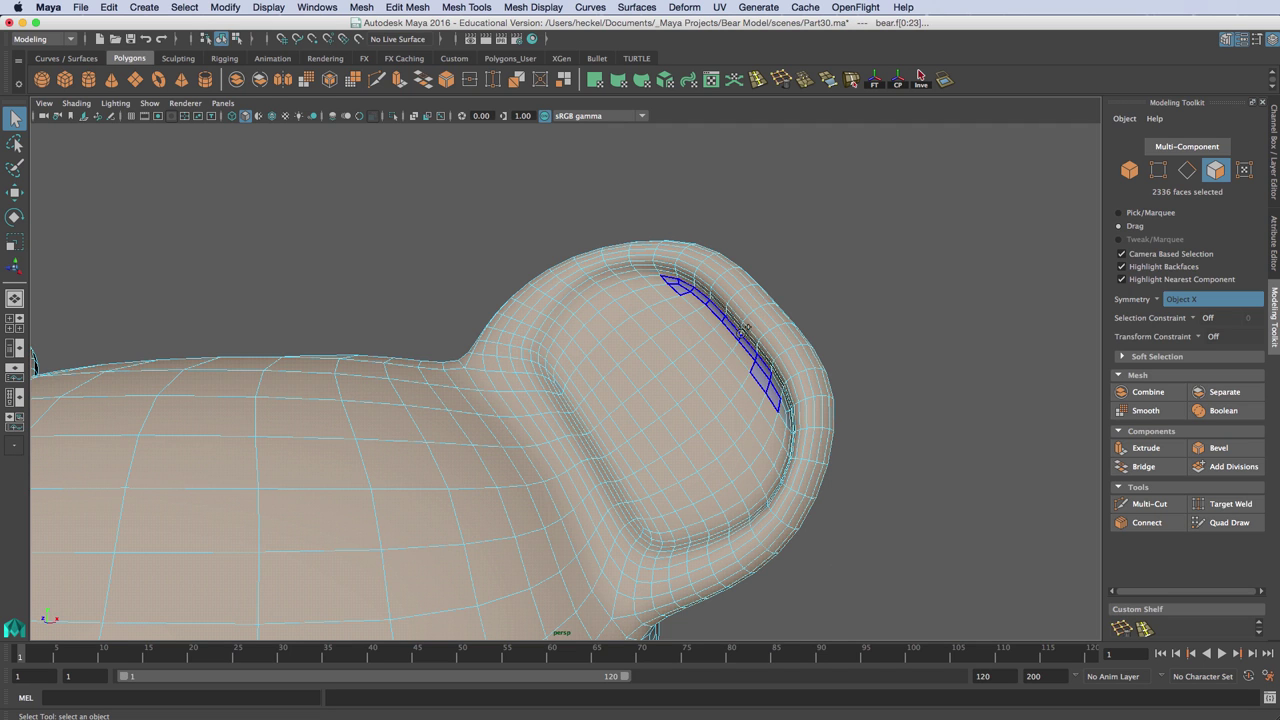
mouse_move(785, 420)
mouse_down()
mouse_move(786, 387)
mouse_move(837, 395)
mouse_move(830, 456)
mouse_up()
click(822, 432)
Step: Return to Pick/Marquee selection and deselect the arm and leg faces again in the front view, then check the bear in perspective
alt+drag(1005, 333, 775, 335)
alt+drag(314, 308, 433, 433)
alt+right_drag(433, 433, 481, 184)
alt+drag(481, 184, 614, 395)
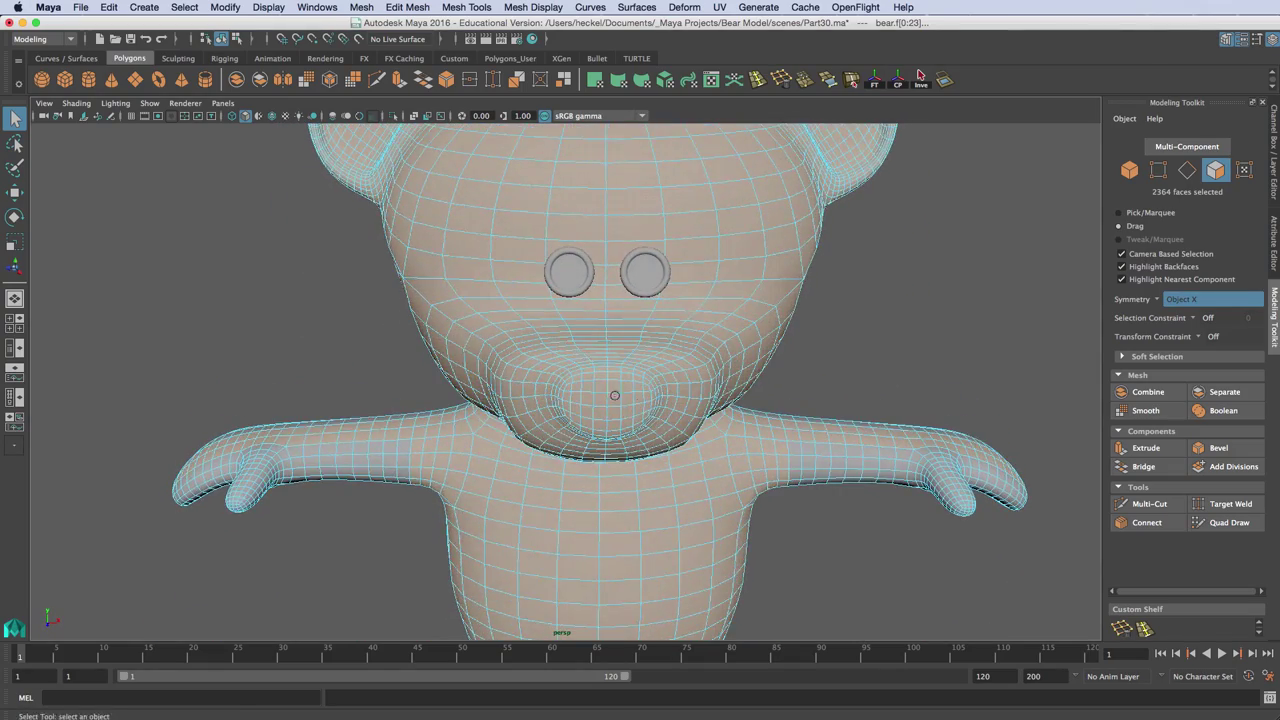
alt+right_drag(614, 395, 590, 345)
alt+drag(590, 345, 570, 300)
alt+right_drag(570, 300, 582, 326)
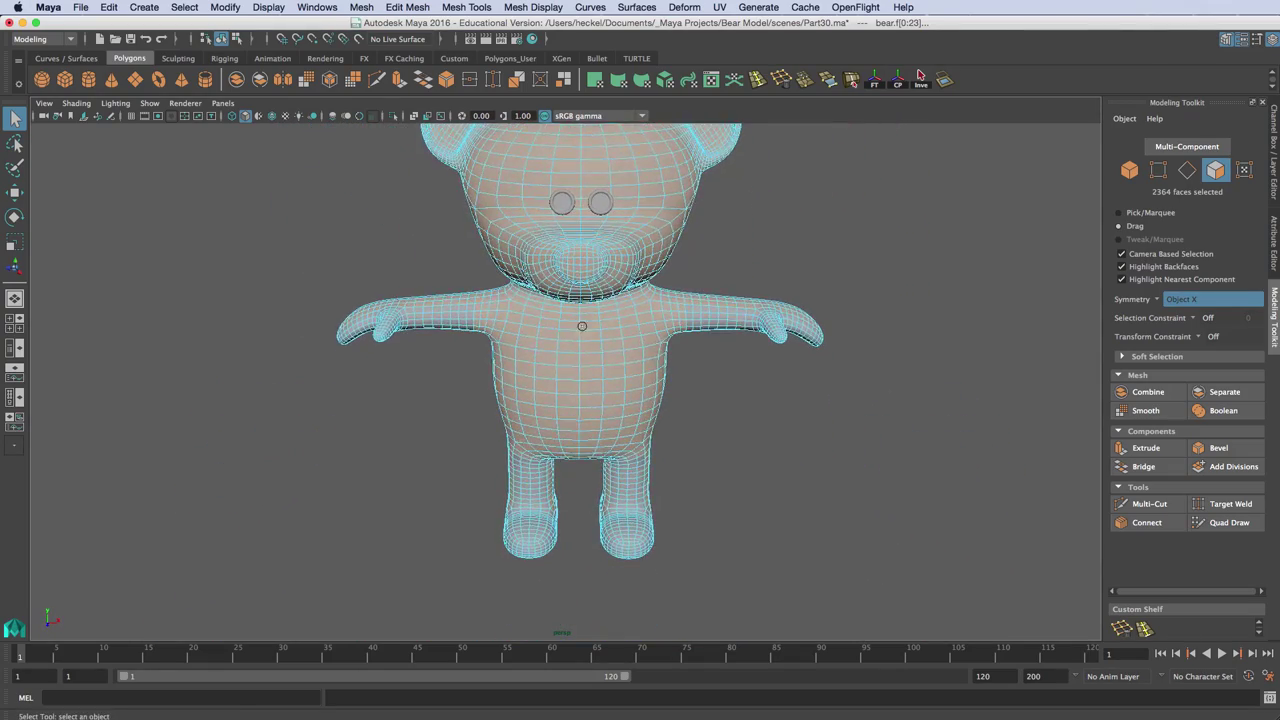
key(space)
key(space)
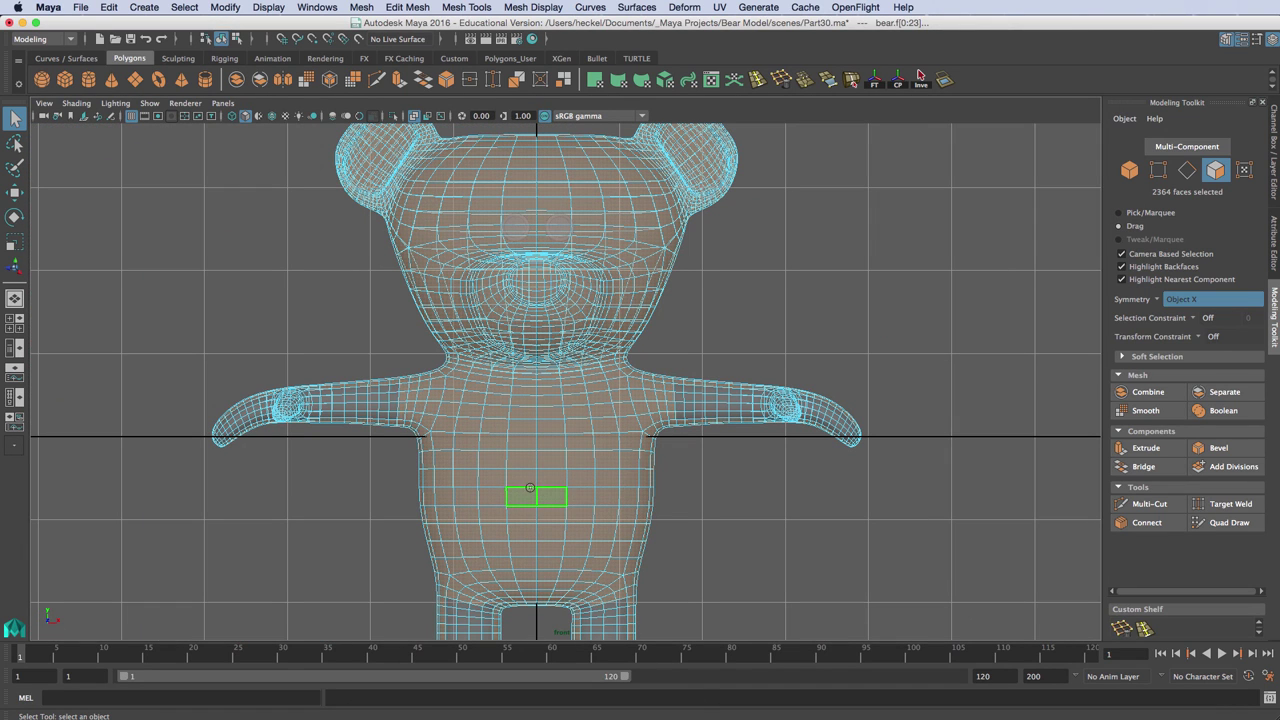
click(1120, 213)
ctrl+drag(930, 332, 672, 492)
alt+middle_drag(595, 516, 737, 445)
ctrl+drag(738, 561, 566, 425)
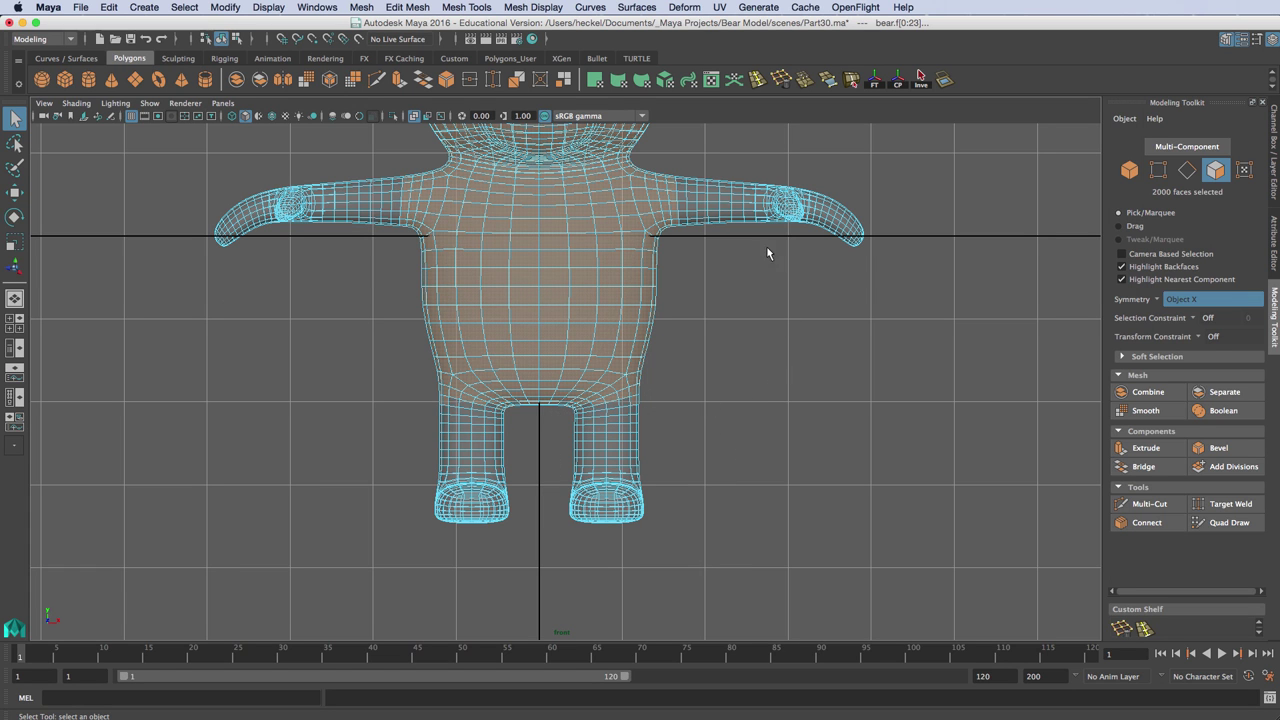
key(space)
key(space)
alt+drag(846, 297, 726, 400)
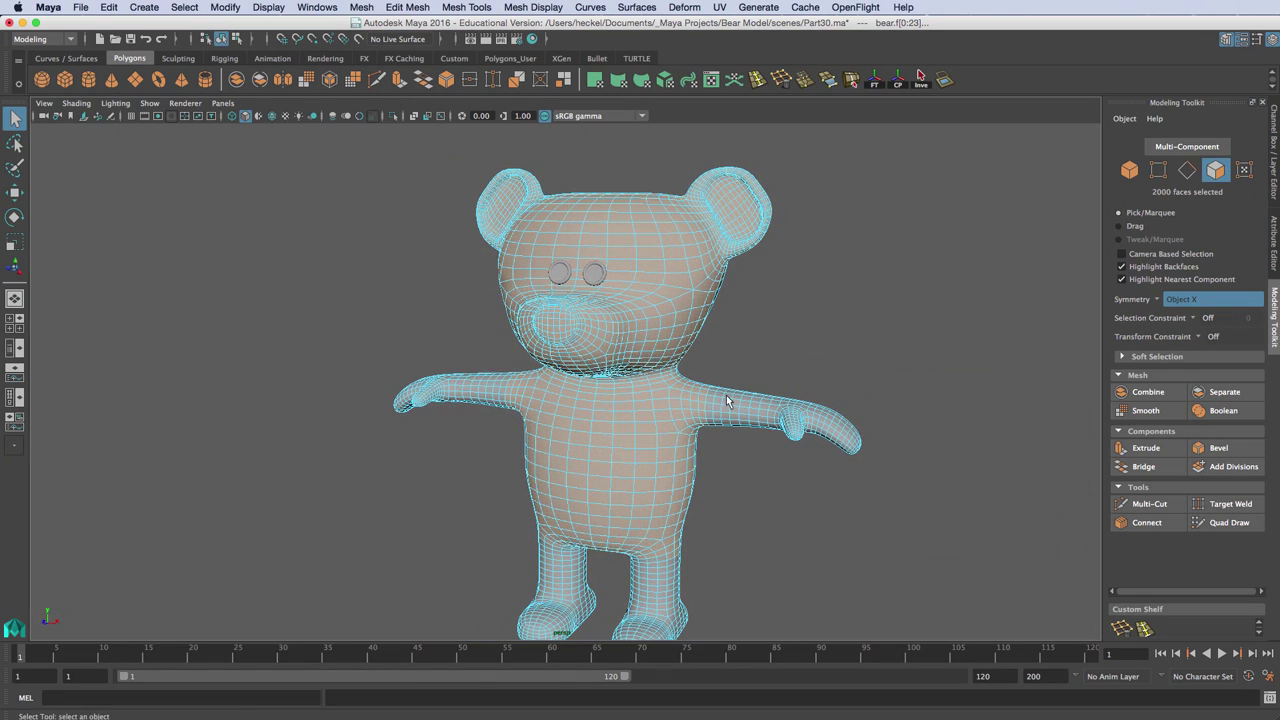
Step: Open the Planar UV mapping options for the selected front faces and move the options window off the bear
click(719, 7)
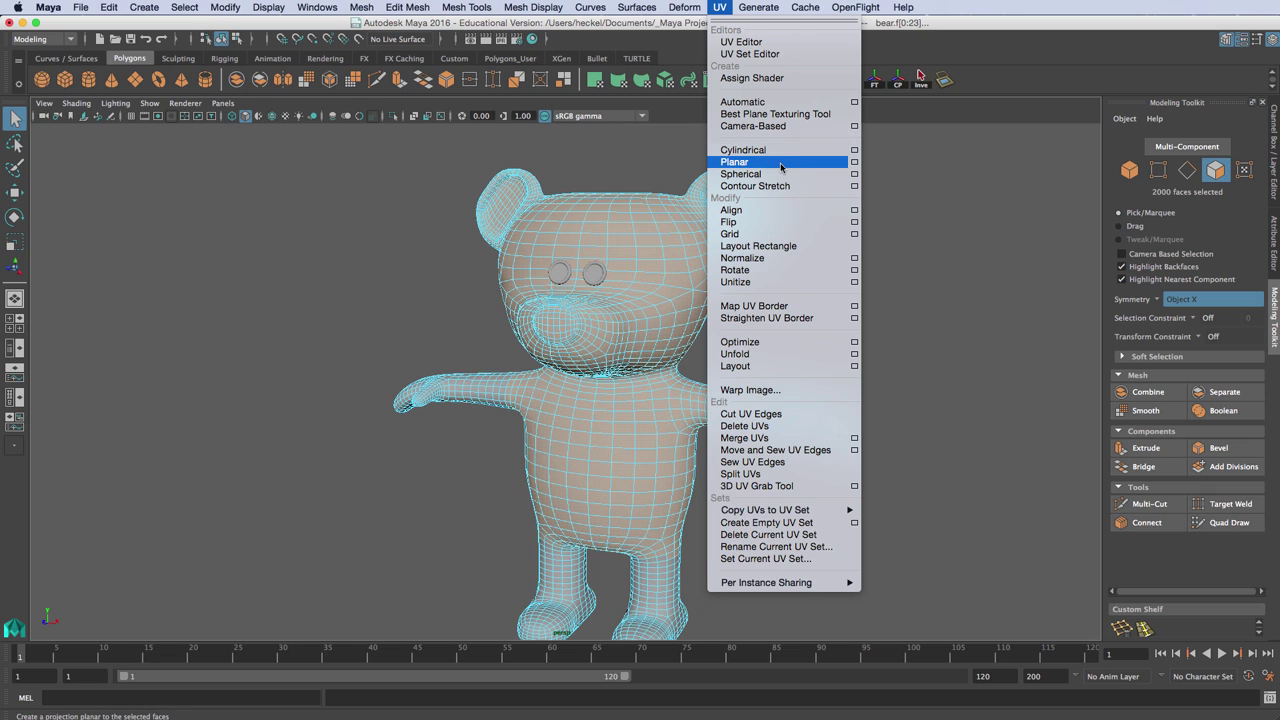
click(855, 163)
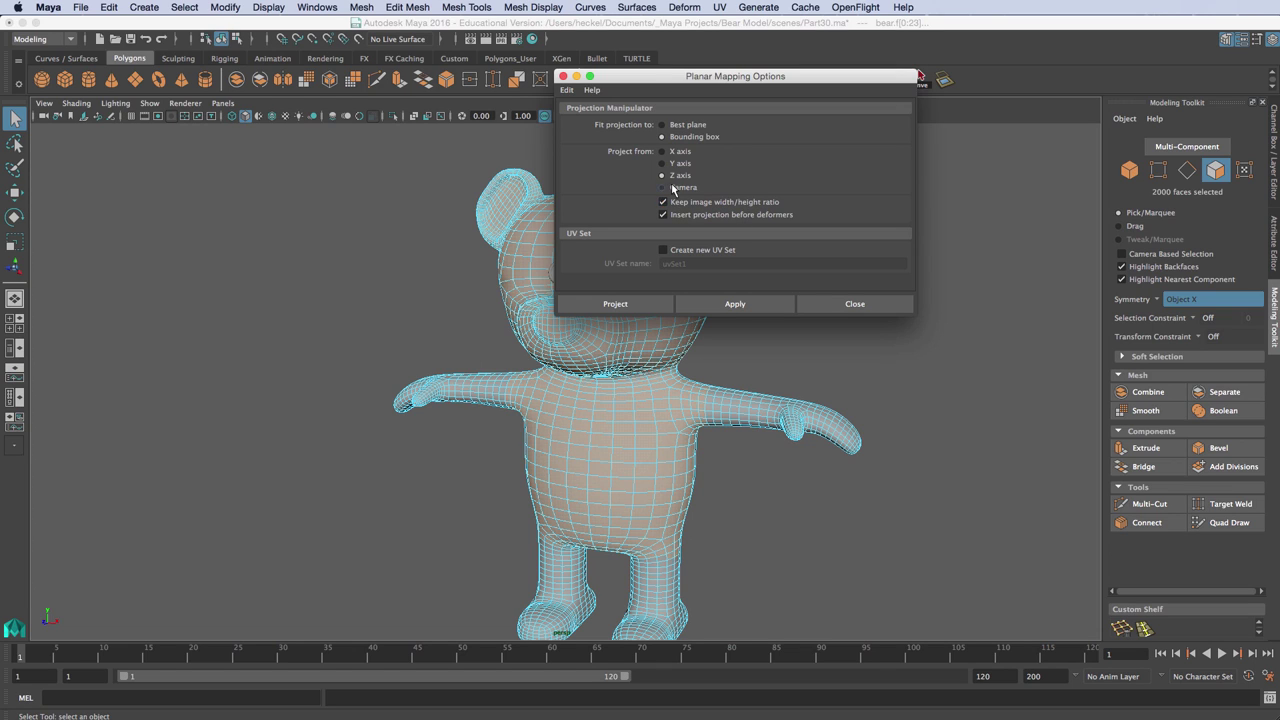
drag(685, 78, 906, 75)
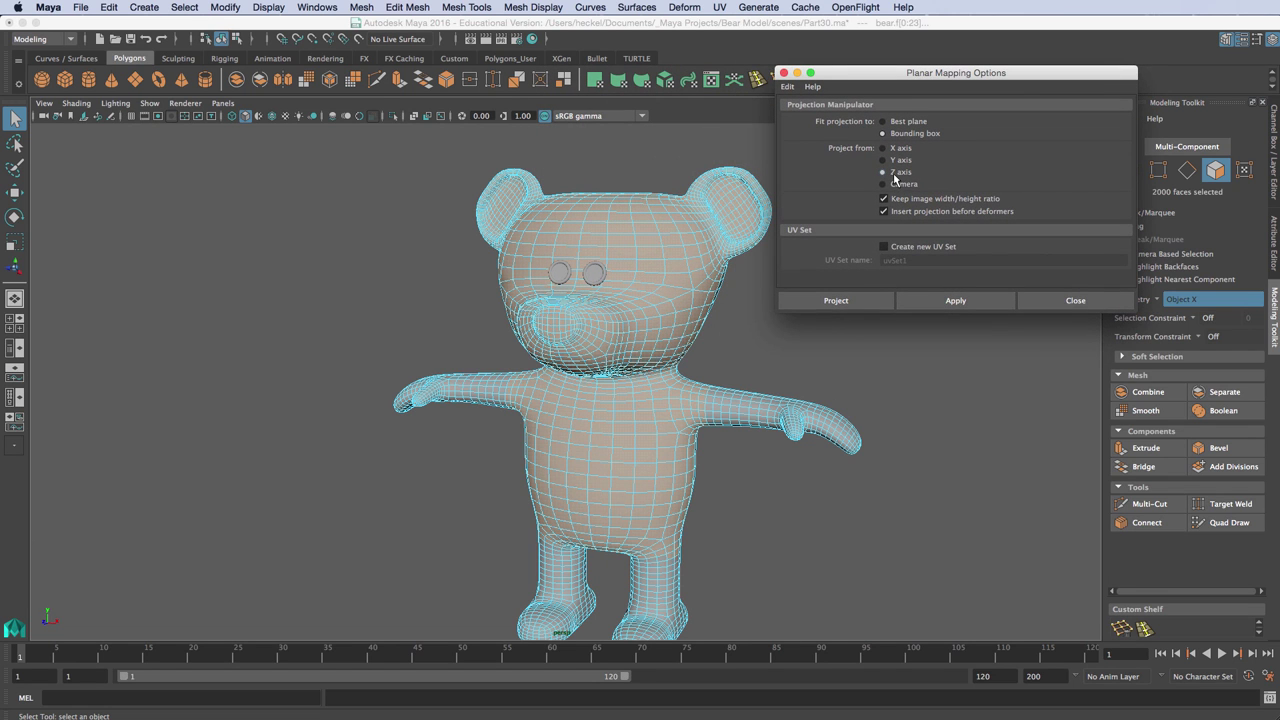
alt+drag(743, 238, 587, 258)
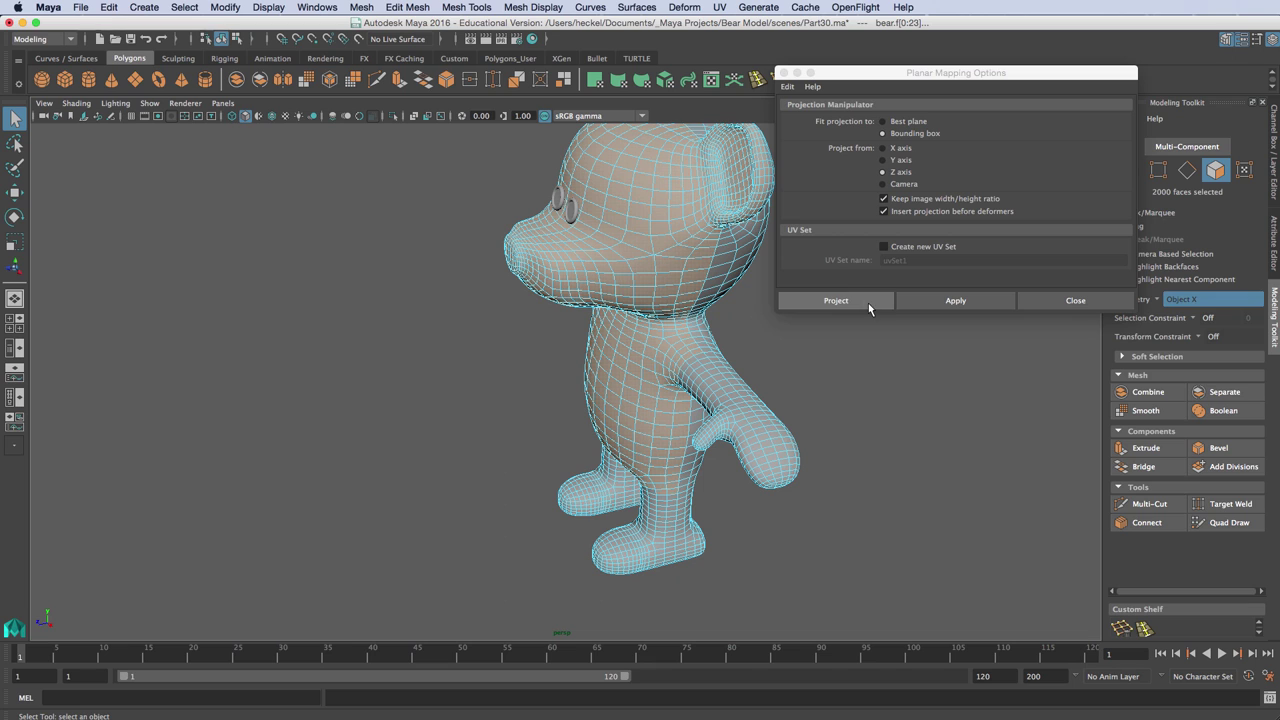
Step: Open the UV Editor and shrink its window so the bear stays in view beside it
click(318, 8)
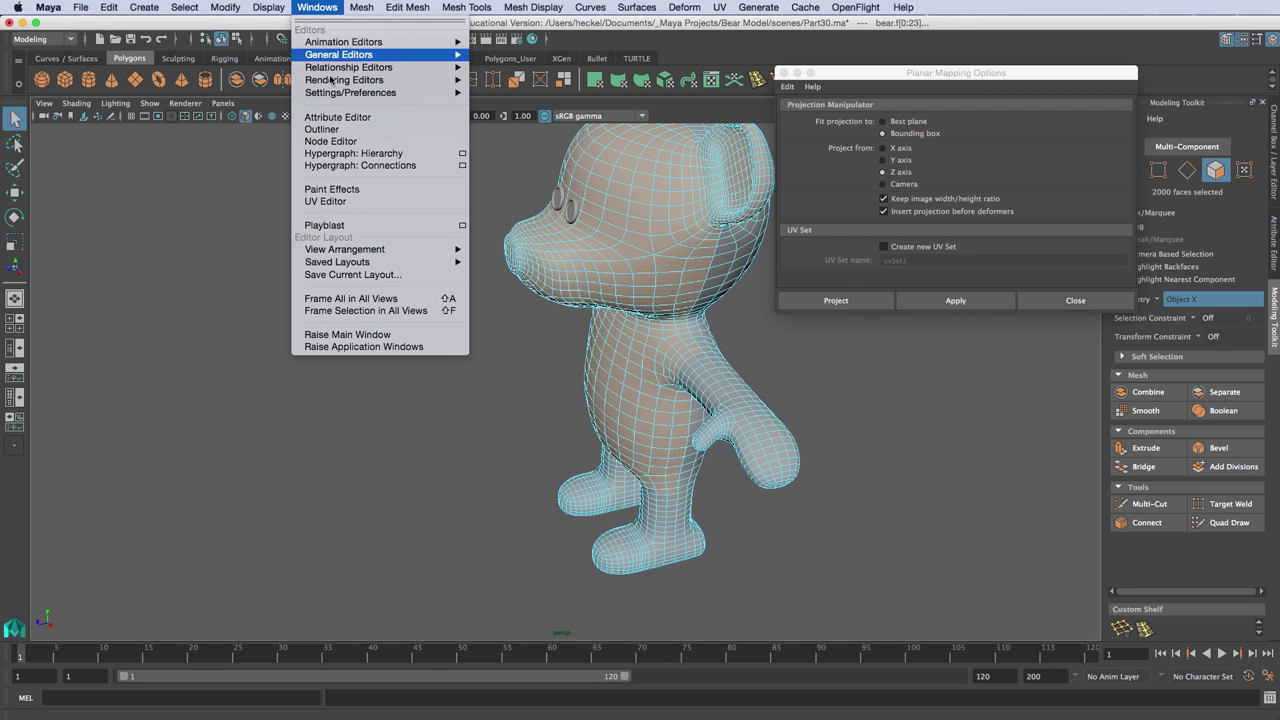
click(349, 203)
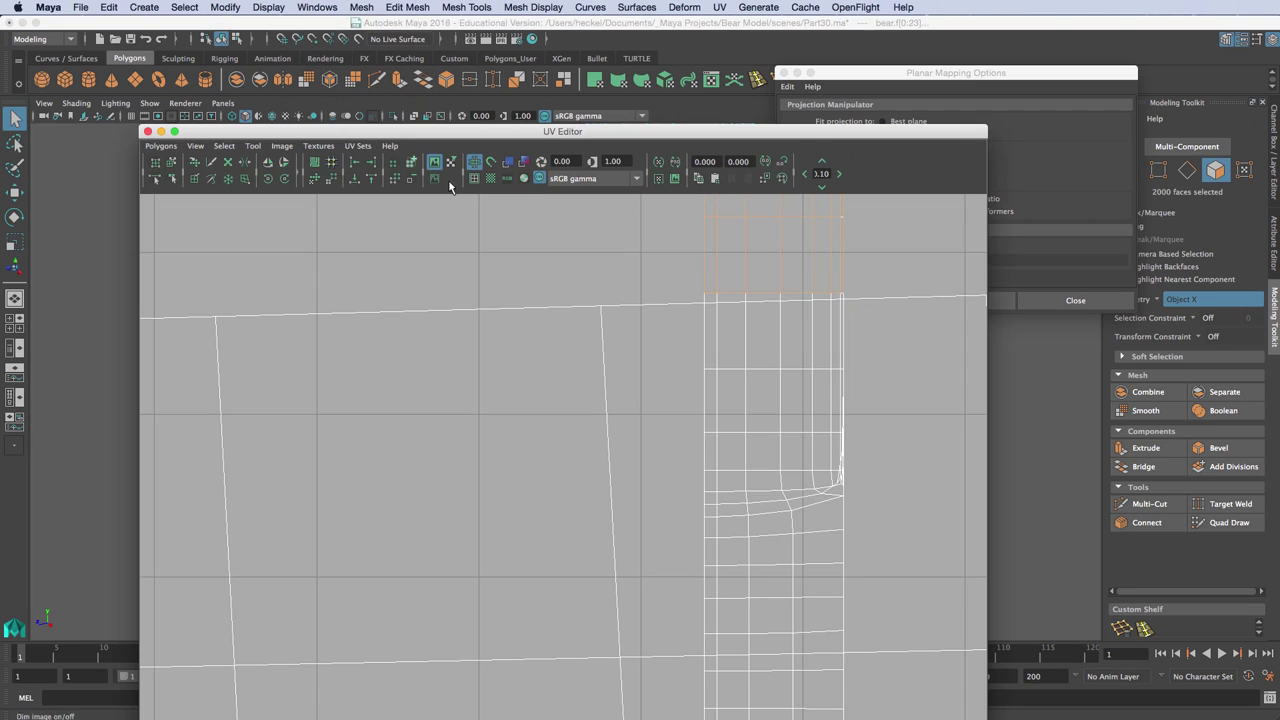
drag(549, 126, 441, 122)
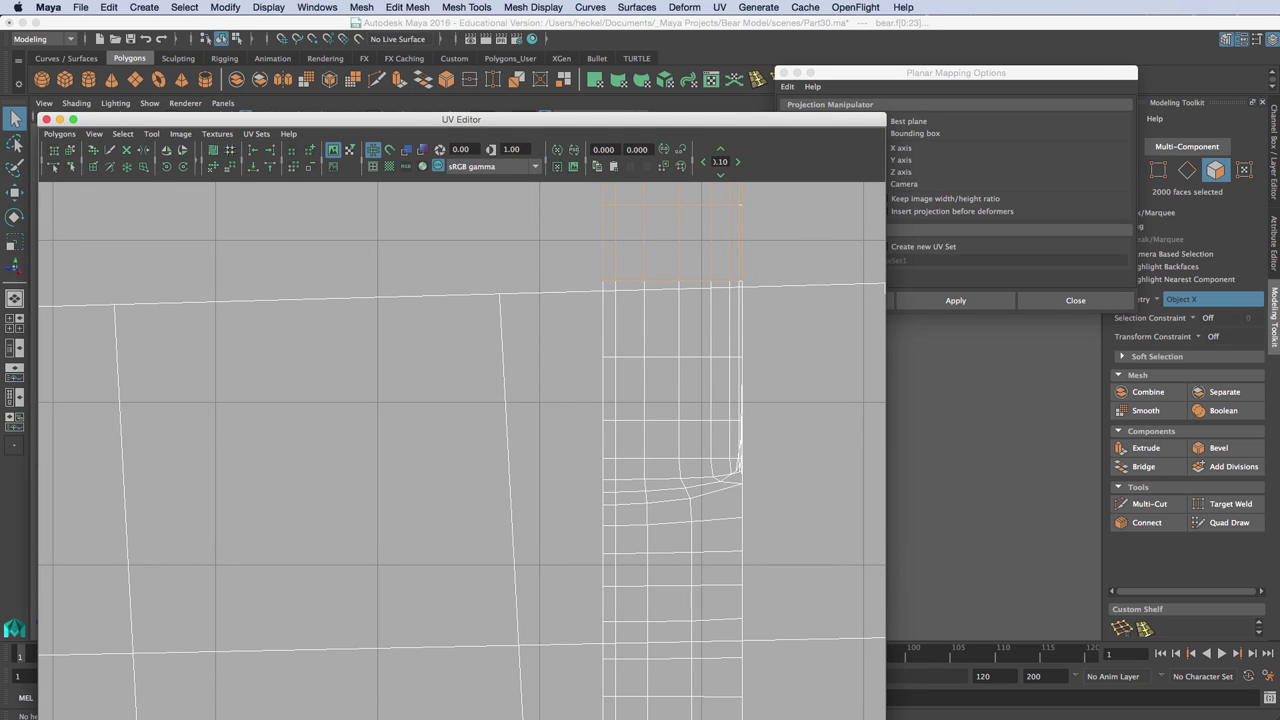
drag(886, 712, 425, 457)
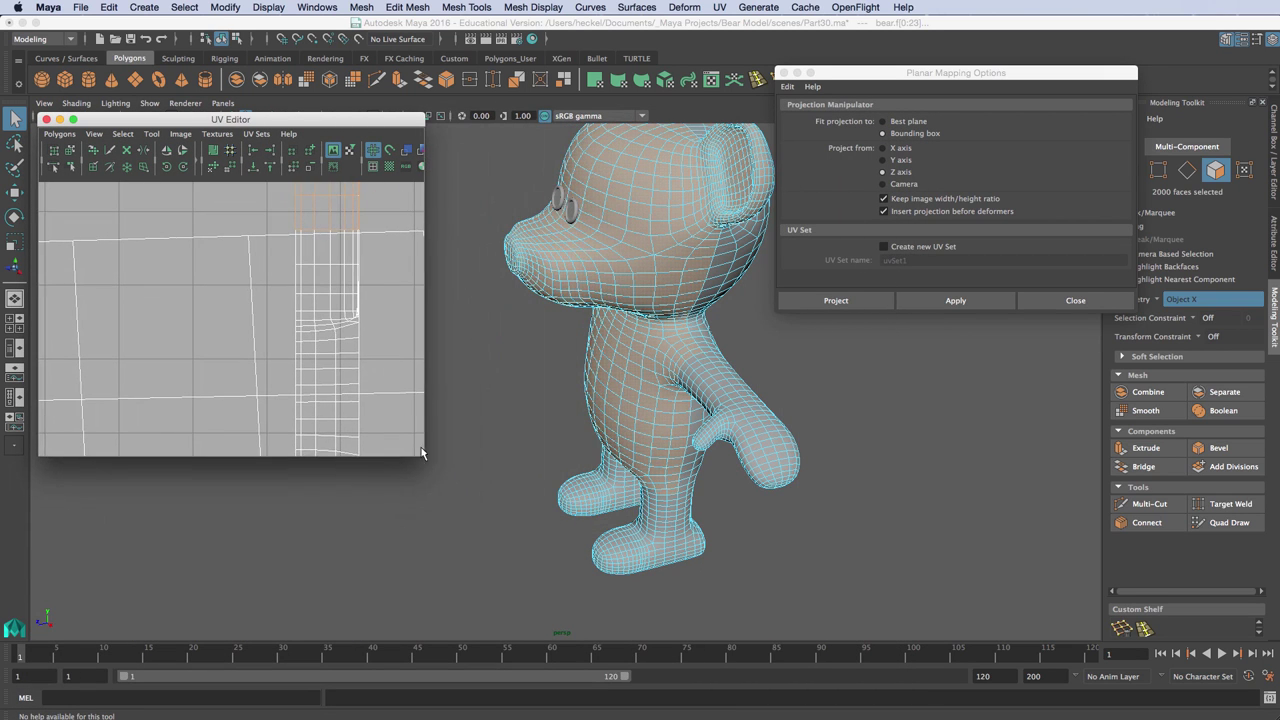
Step: Apply a planar projection from the Z axis, fitted to the bounding box, to the selected front faces
alt+drag(667, 322, 720, 297)
drag(875, 72, 973, 123)
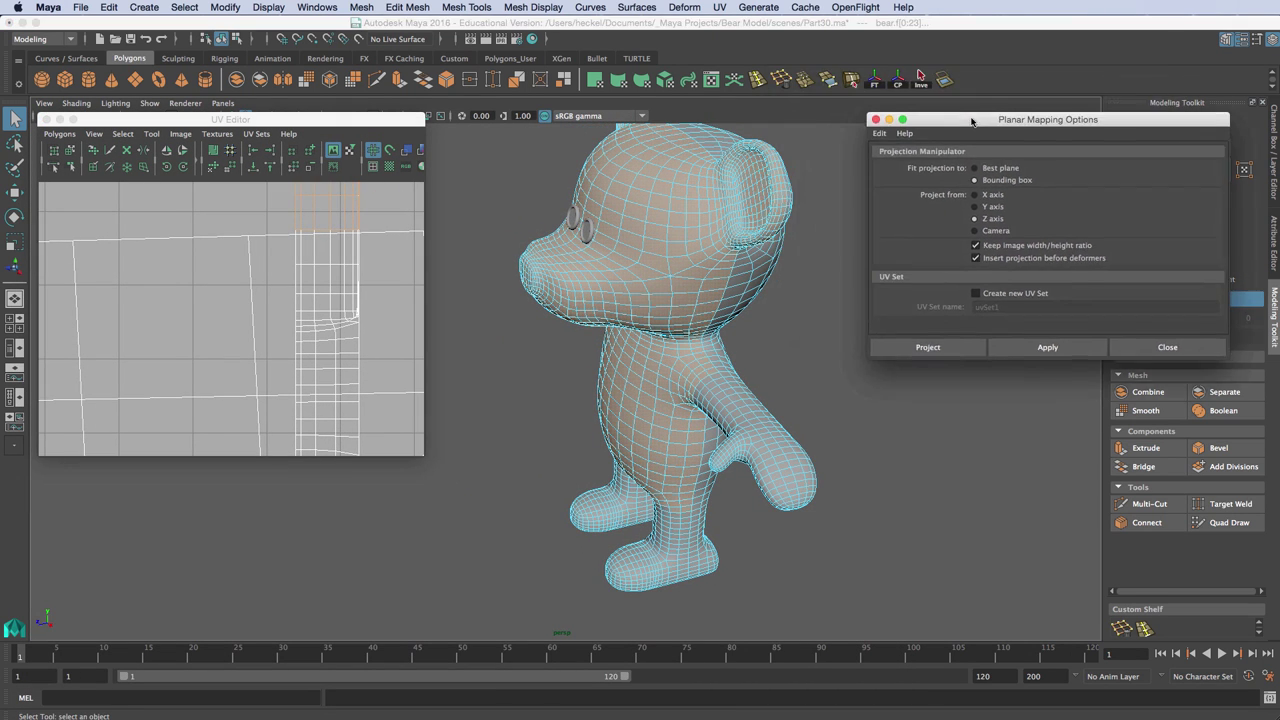
click(1044, 351)
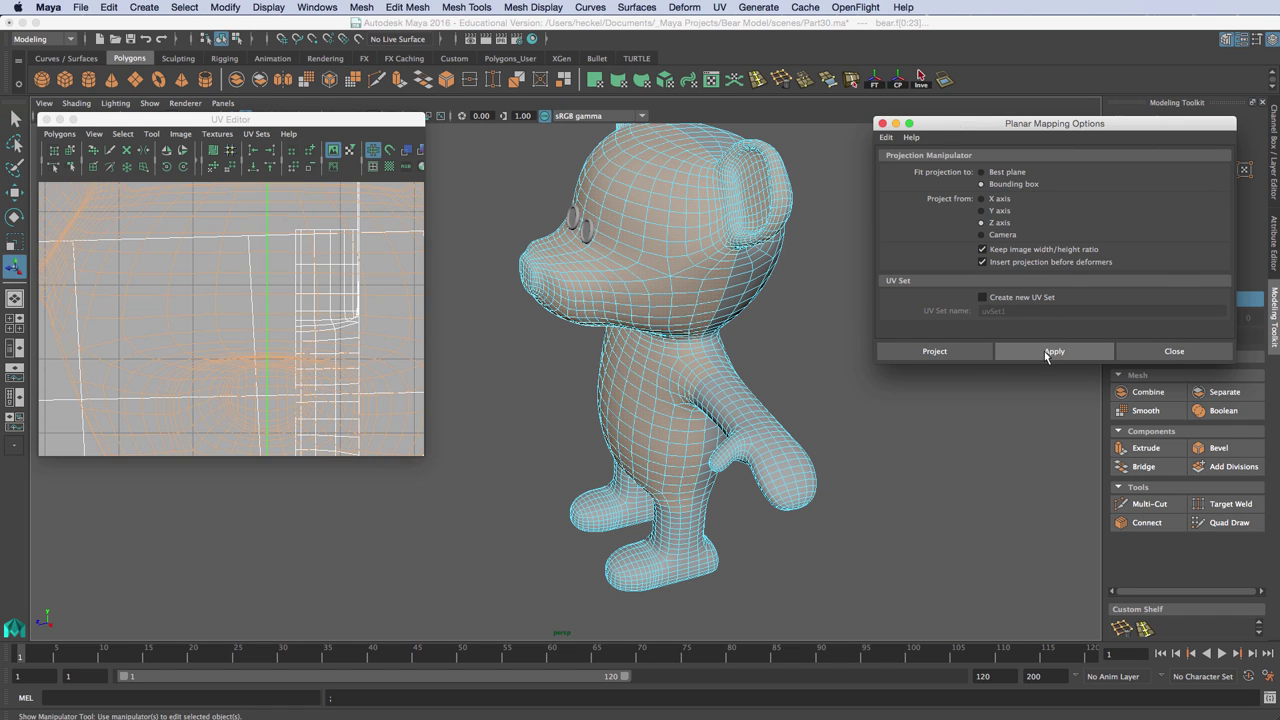
Step: Enlarge the UV Editor window and move the projected front shell out of the 0 to 1 UV square to its negative U side
alt+right_drag(305, 349, 338, 358)
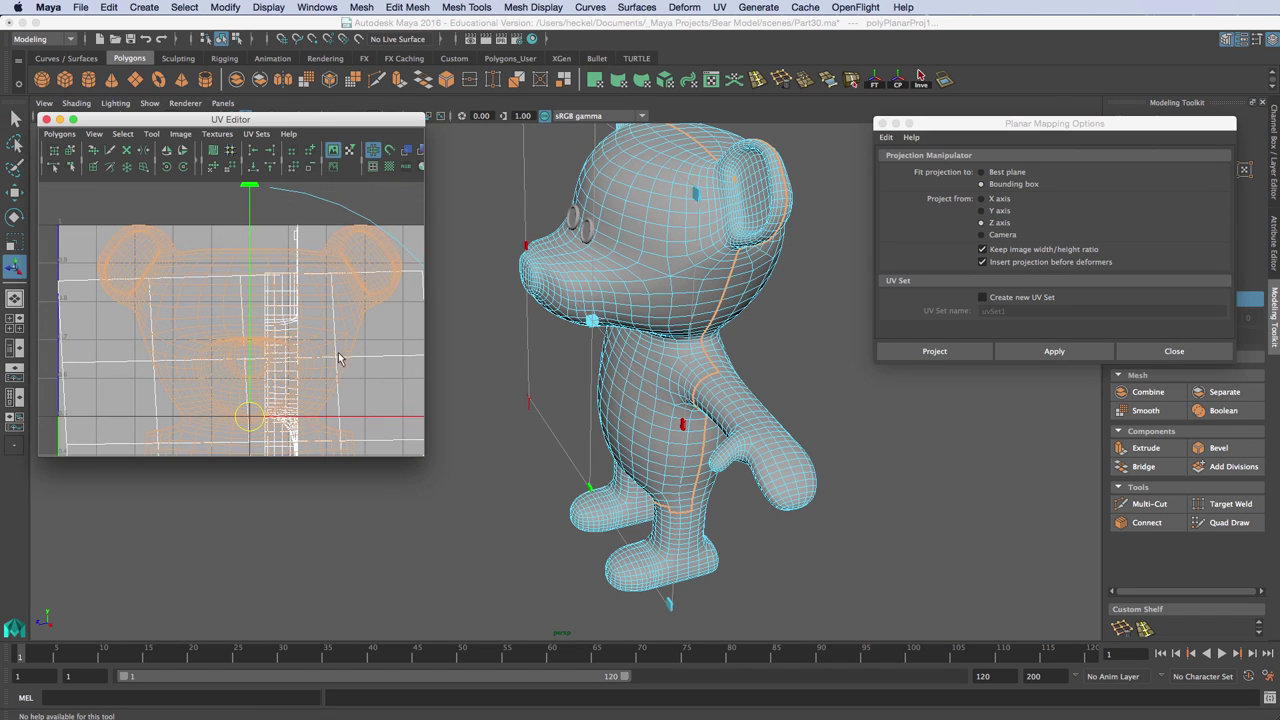
drag(424, 457, 528, 568)
scroll(280, 343, down, 5)
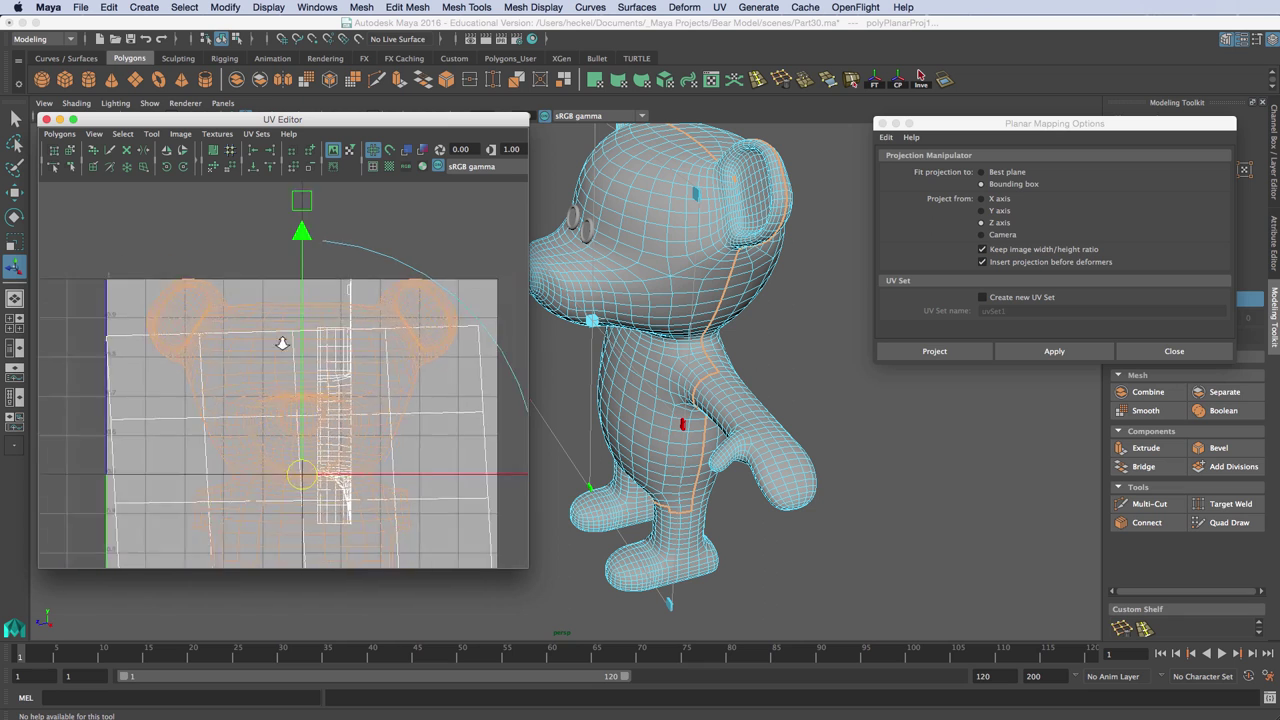
alt+middle_drag(318, 448, 323, 353)
drag(300, 335, 145, 338)
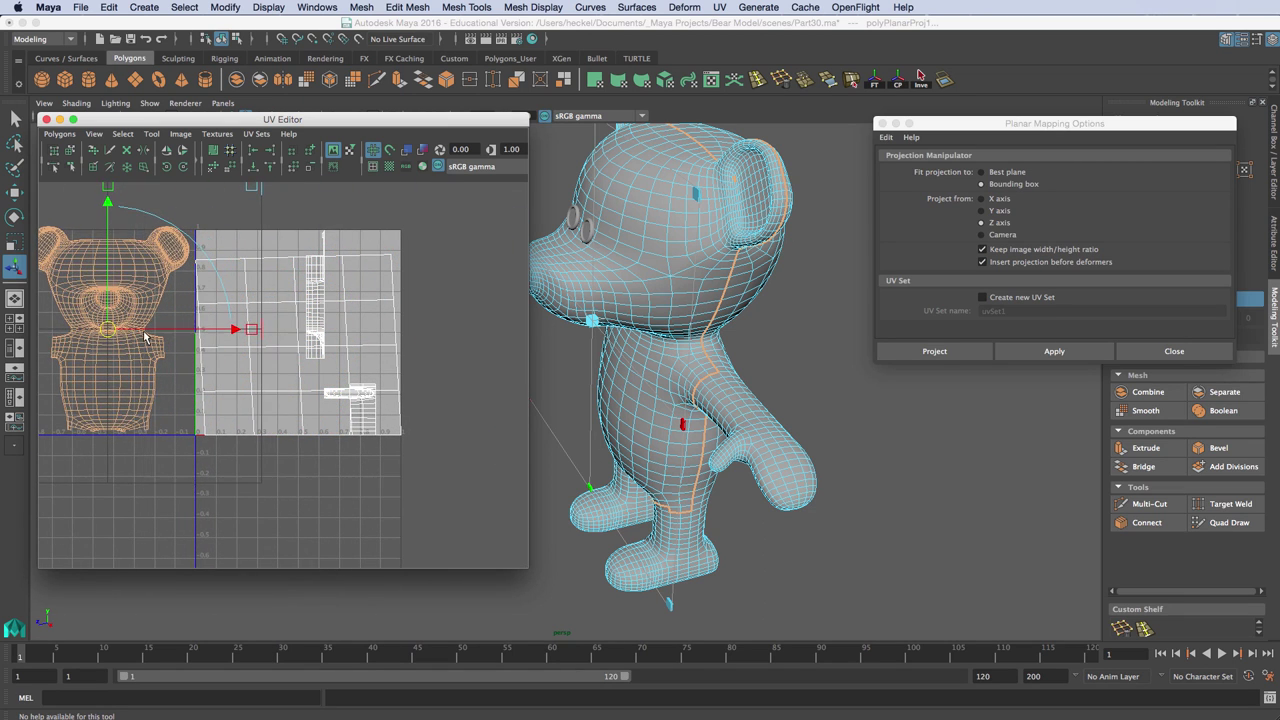
scroll(145, 338, down, 2)
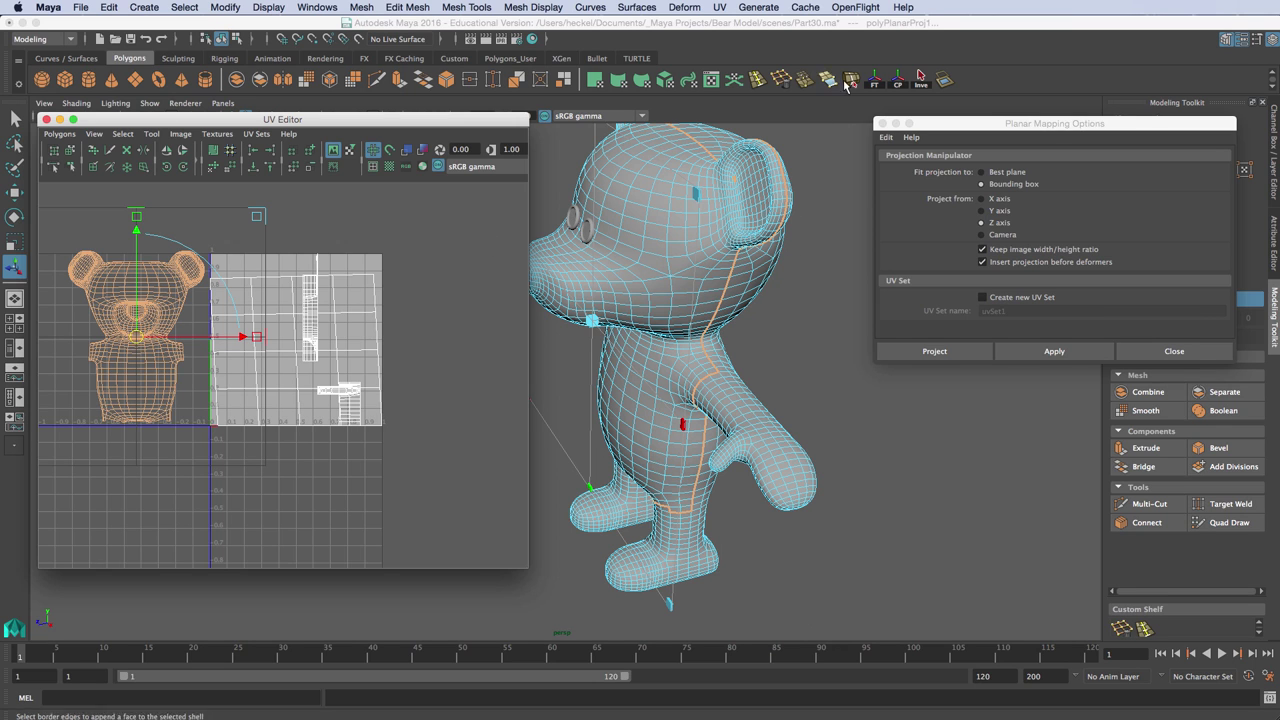
Step: Close the planar mapping options, return to the Select tool and check the projection seam along the bear's side
click(882, 123)
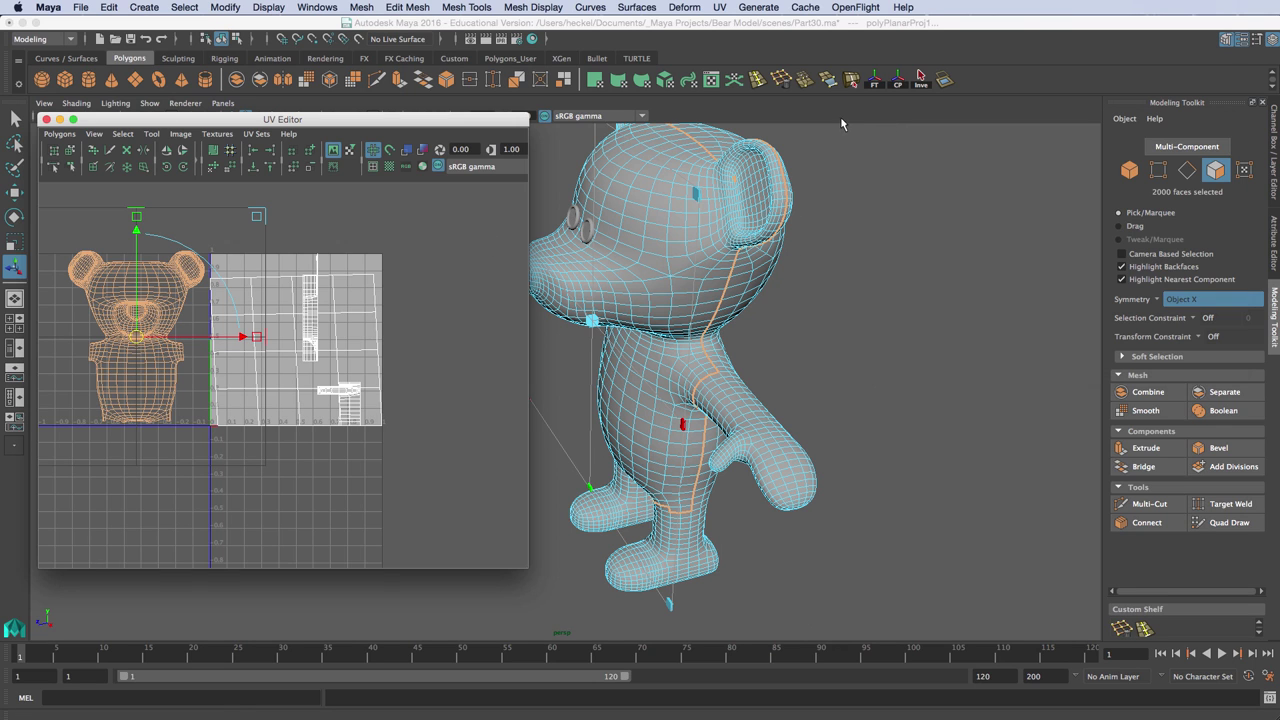
alt+drag(790, 224, 877, 216)
key(q)
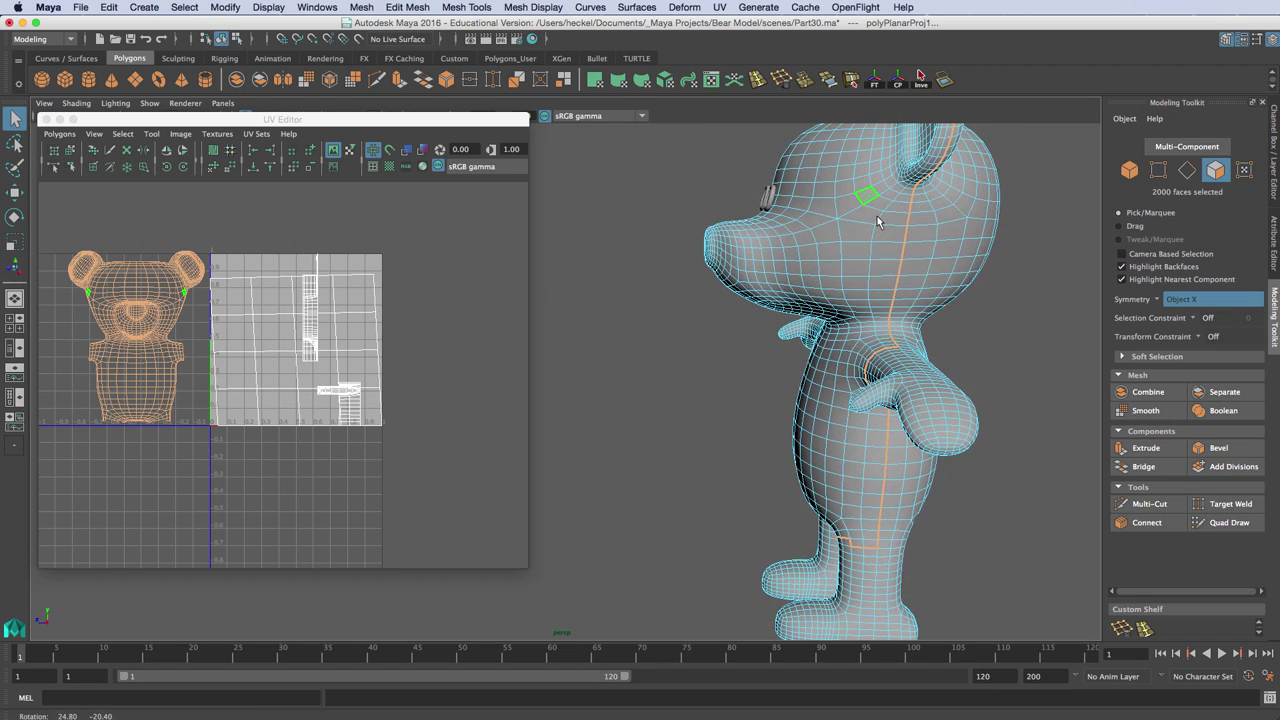
alt+right_drag(943, 271, 775, 262)
alt+drag(805, 296, 852, 296)
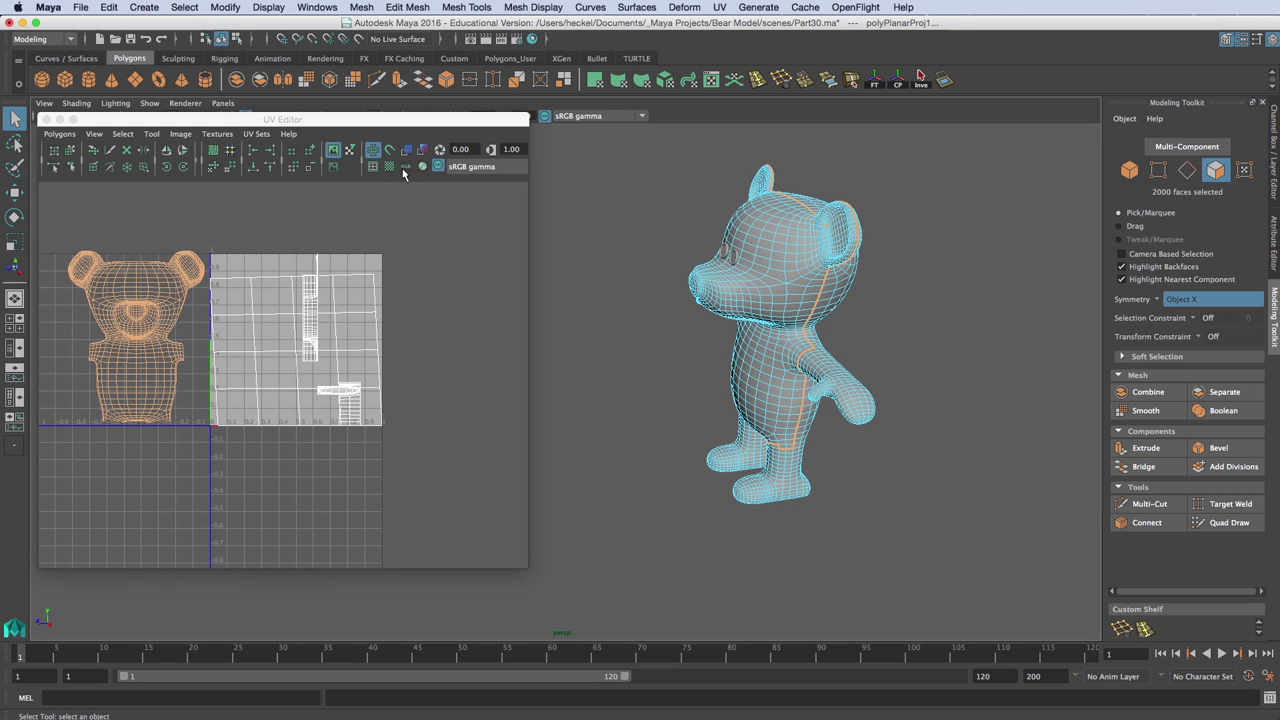
Step: Reselect the front shell's faces and invert the selection to pick all the remaining bear faces
click(150, 229)
mouse_move(151, 280)
right_down()
mouse_move(193, 269)
mouse_move(149, 319)
right_up()
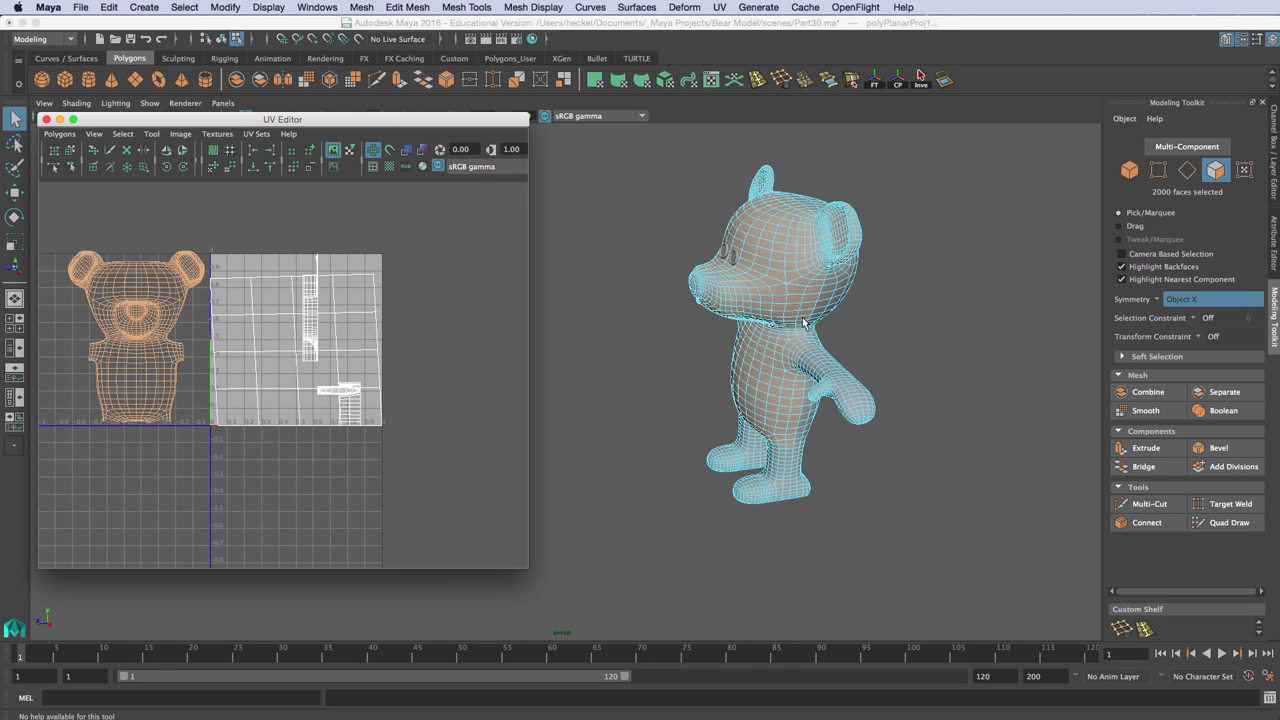
click(186, 8)
click(206, 80)
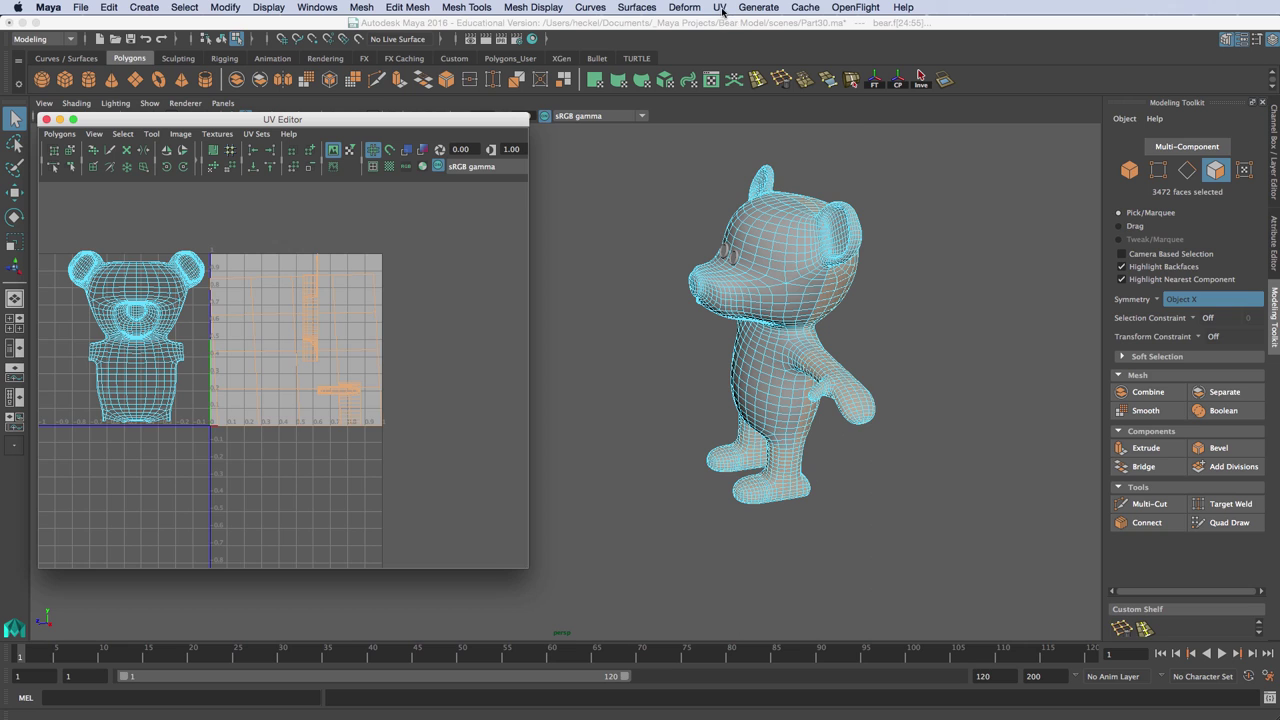
Step: Apply Automatic UV mapping to the selected faces and widen the UV Editor window to inspect the new shells
click(720, 8)
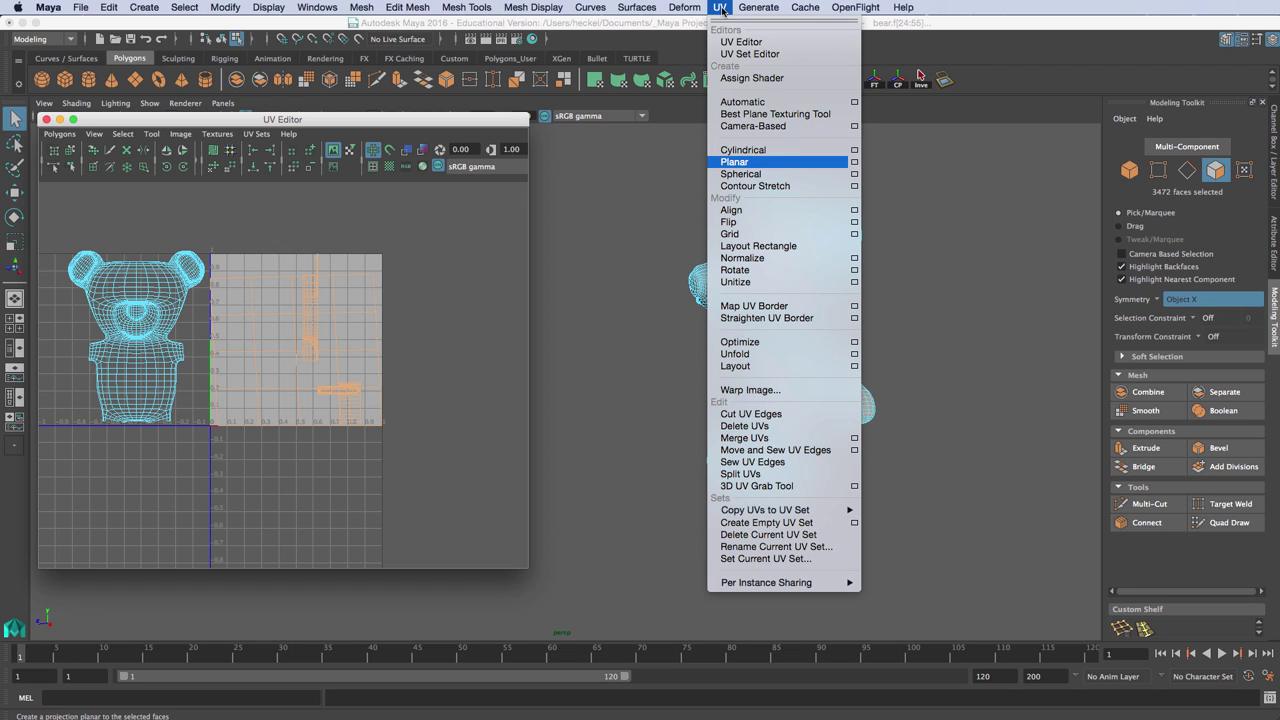
click(776, 103)
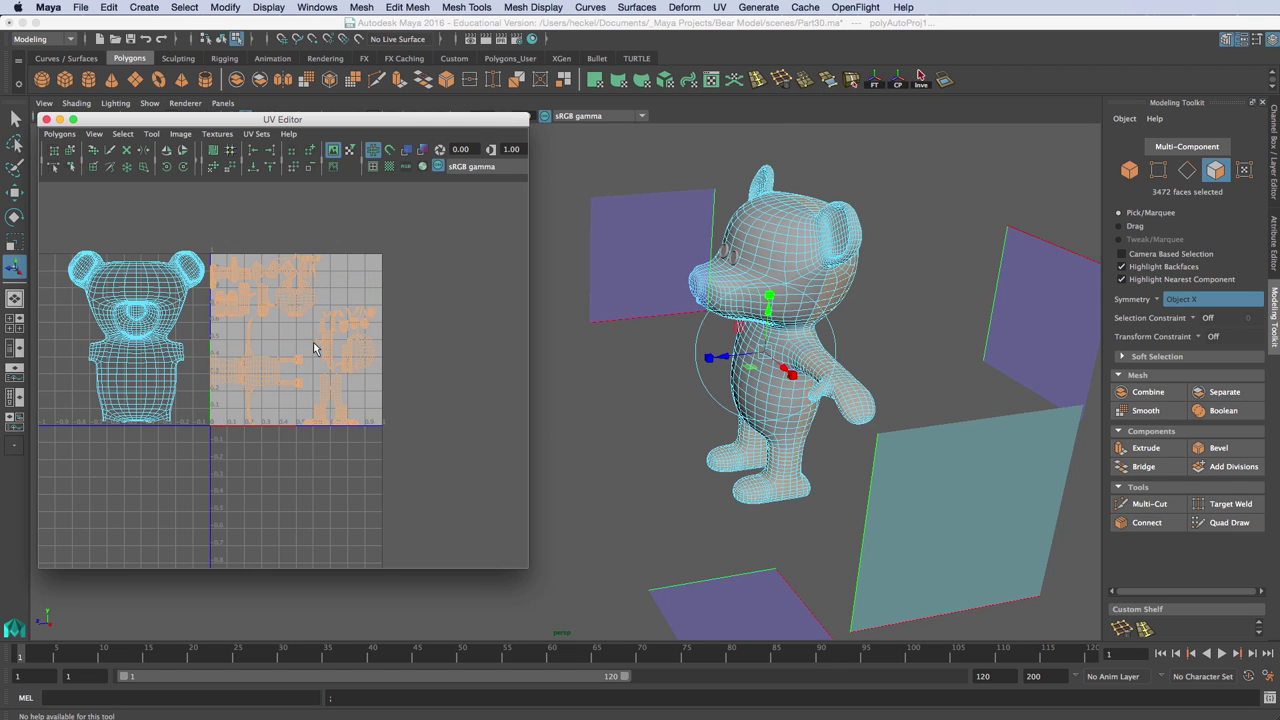
scroll(313, 342, up, 3)
scroll(456, 323, down, 1)
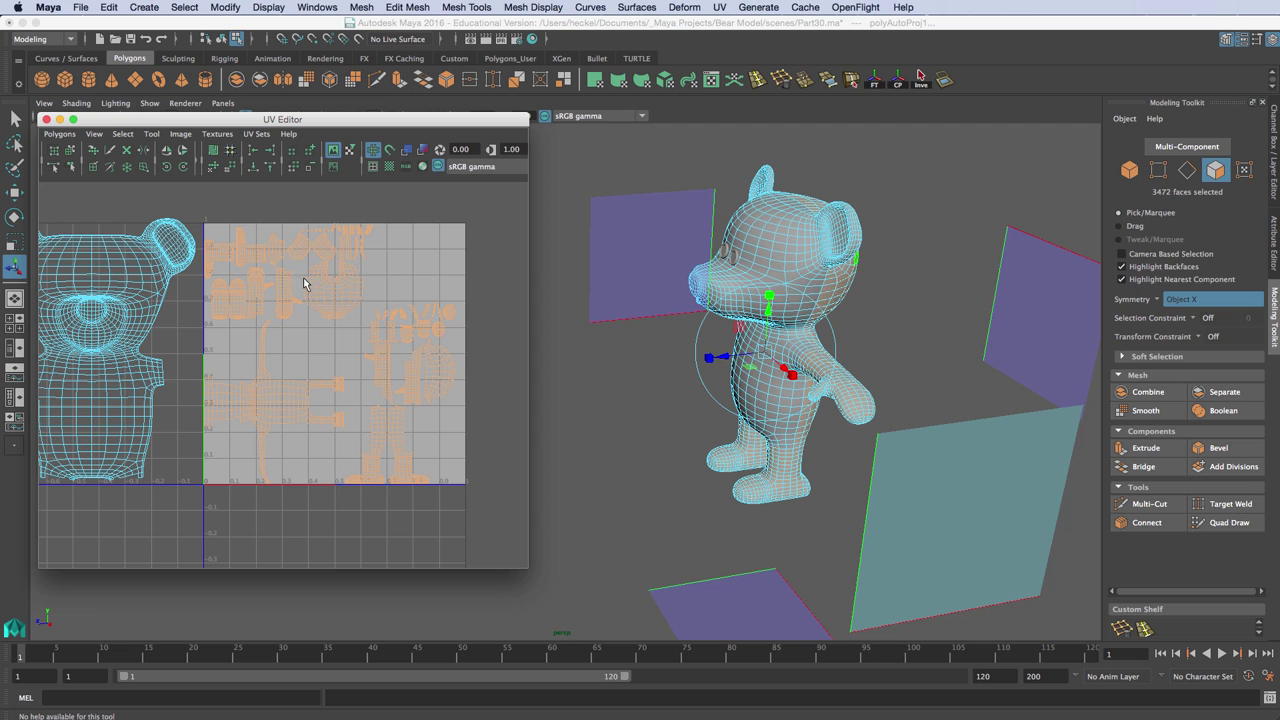
scroll(300, 293, up, 3)
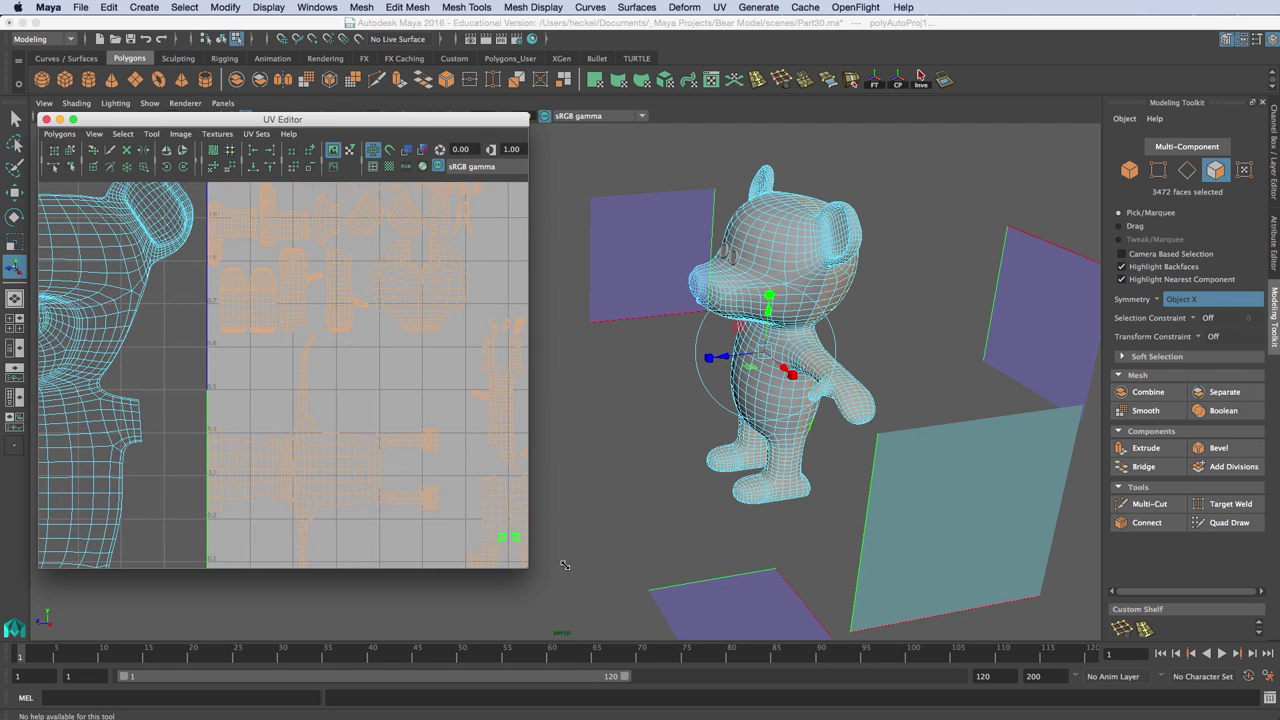
drag(565, 565, 955, 592)
scroll(585, 215, up, 3)
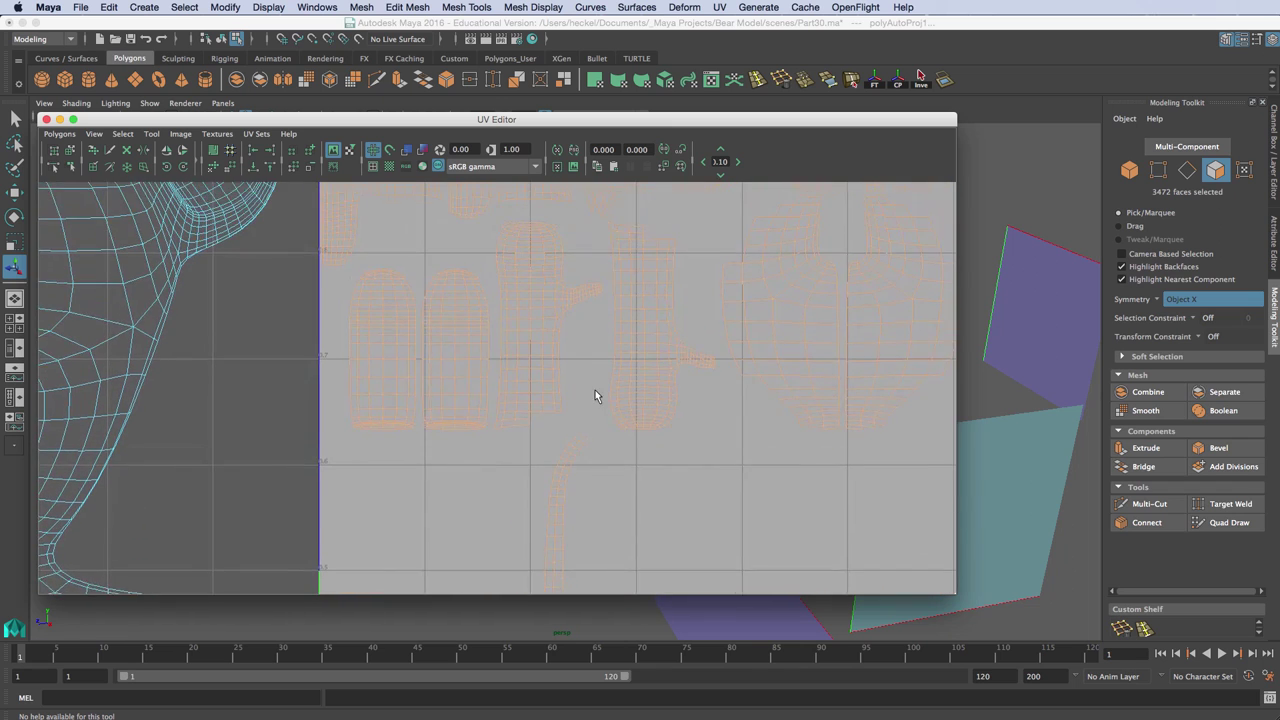
scroll(595, 395, up, 3)
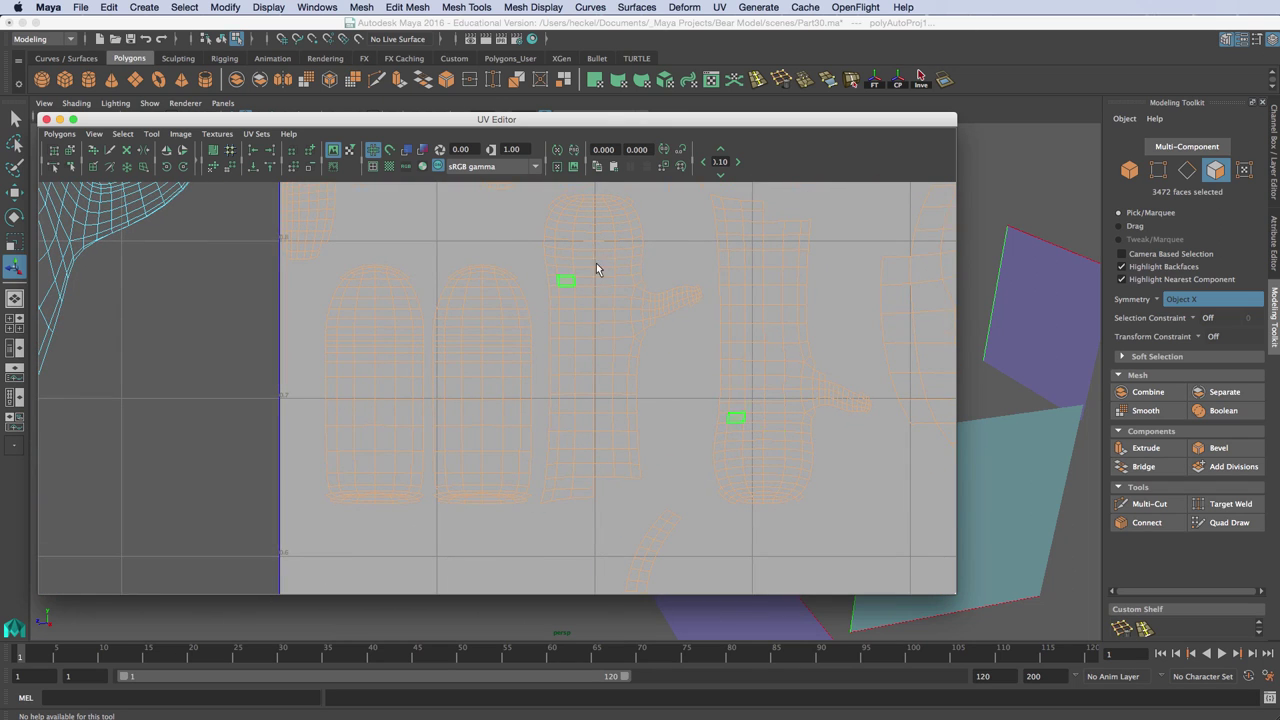
Step: Set Symmetry to Off and clear the face selection
click(1166, 300)
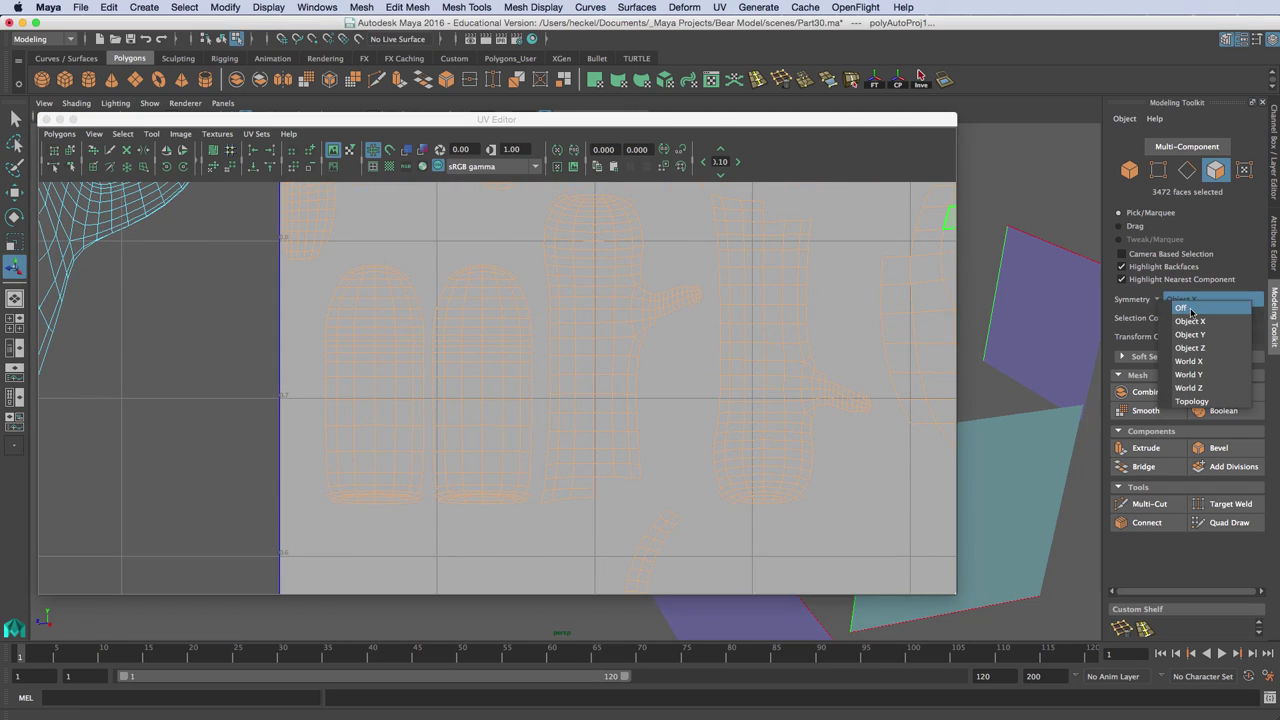
click(1185, 308)
click(431, 243)
alt+right_drag(505, 295, 751, 281)
alt+middle_drag(286, 229, 197, 302)
scroll(294, 334, up, 2)
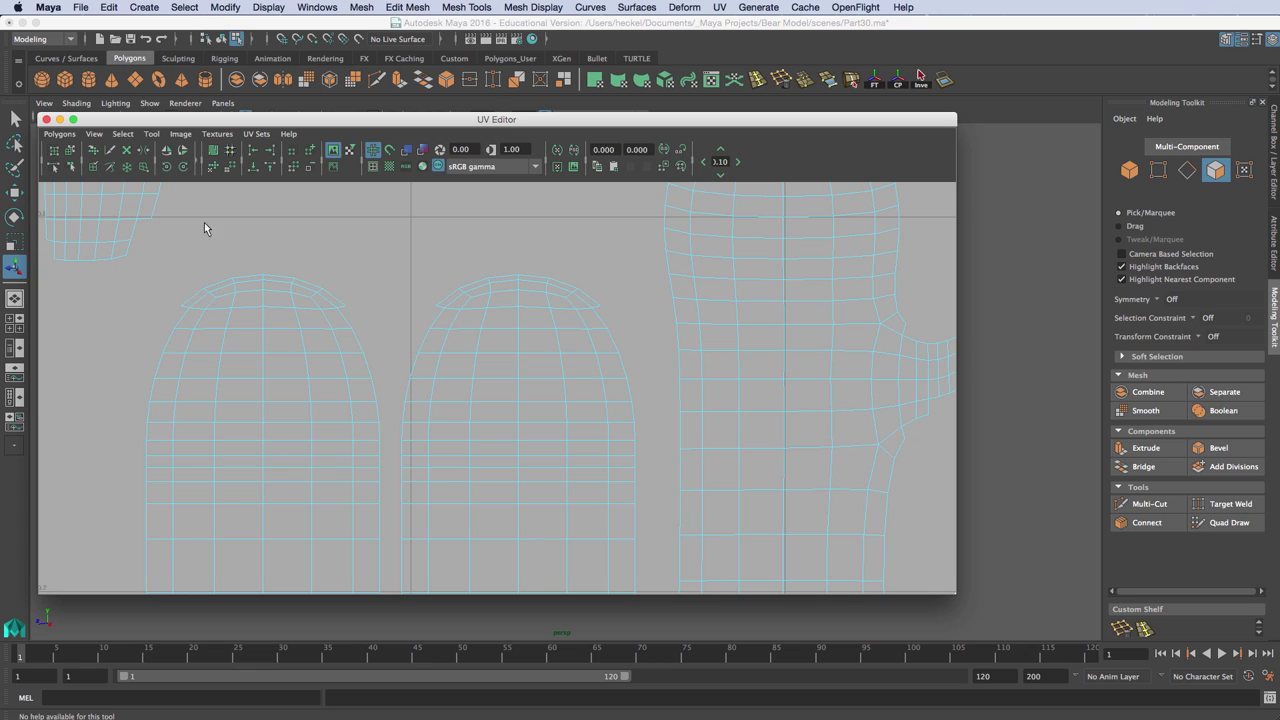
click(152, 135)
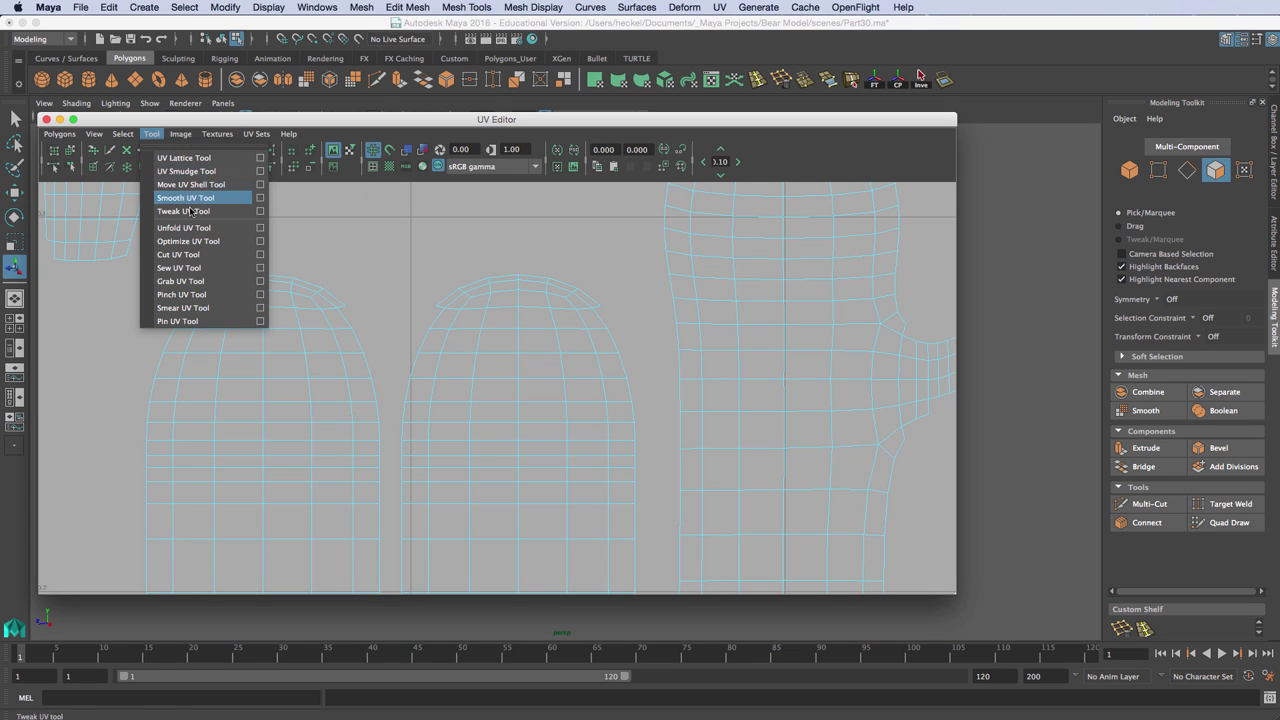
click(196, 257)
alt+middle_drag(206, 277, 738, 400)
scroll(360, 295, up, 2)
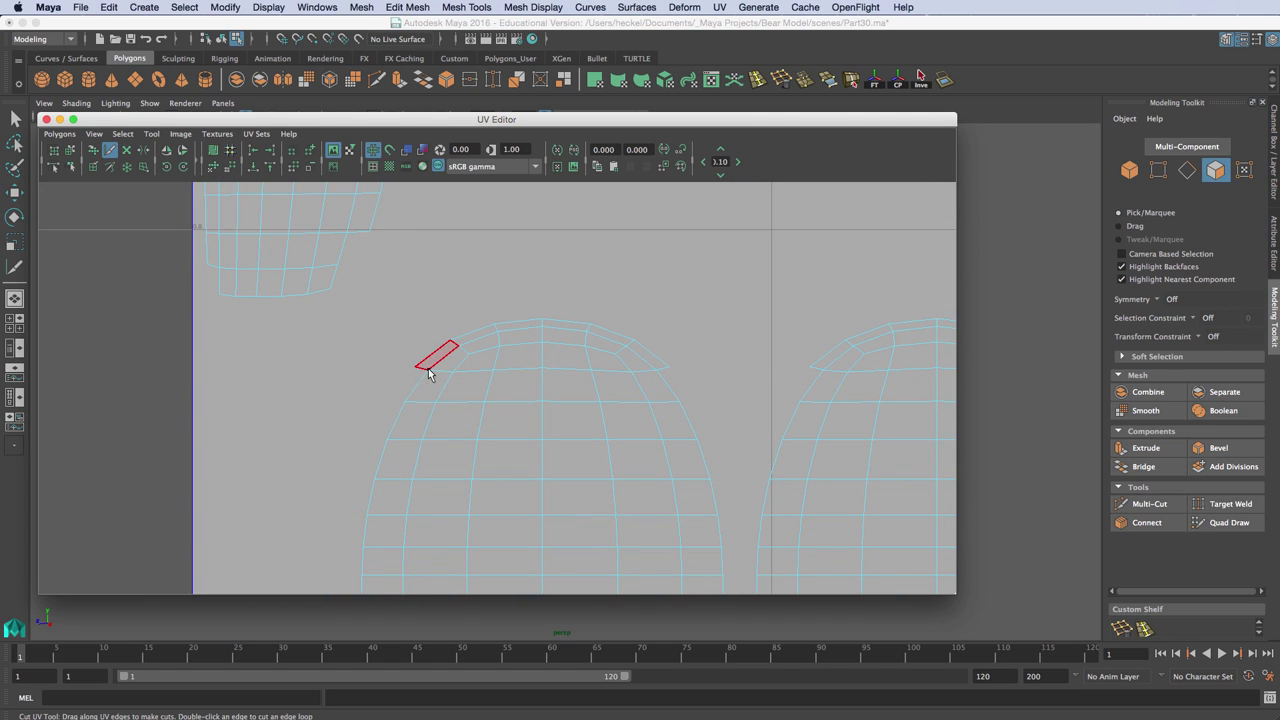
shift+right_drag(441, 367, 427, 333)
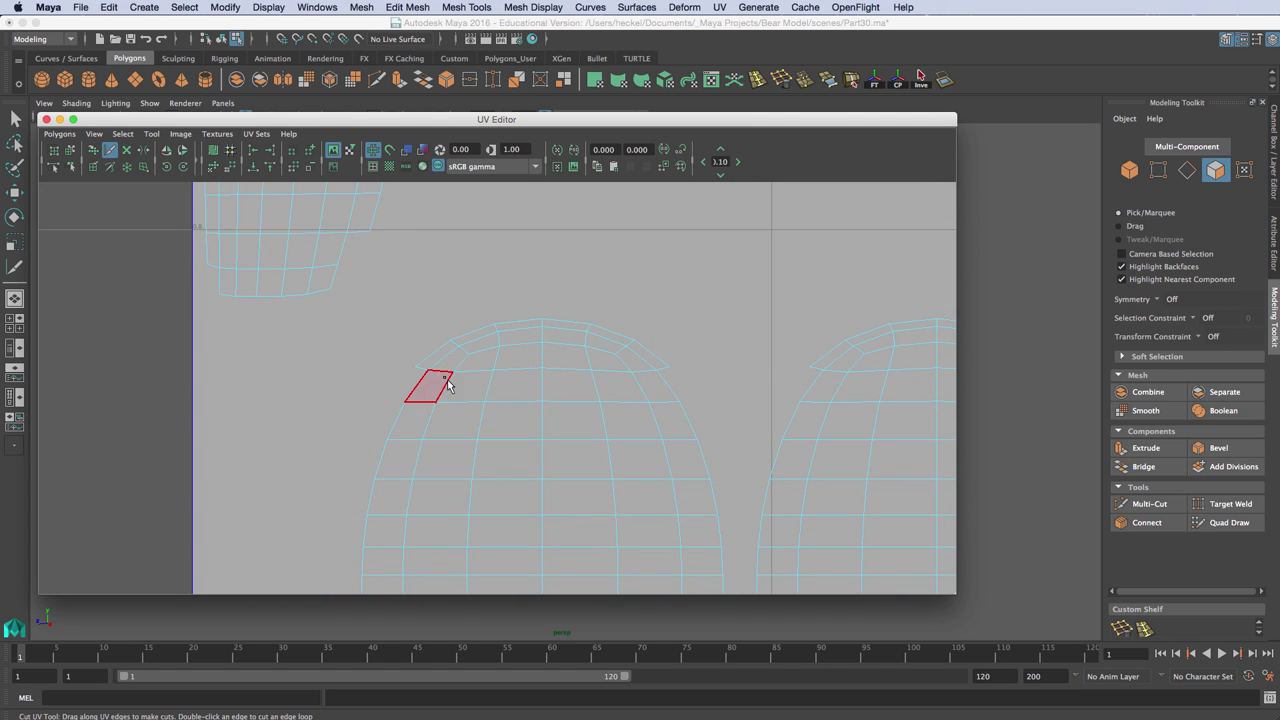
key(w)
Step: Switch to edge selection and use the Cut UV Tool to cut along the curved edges near the tip of the first rounded shell
right_drag(500, 425, 447, 400)
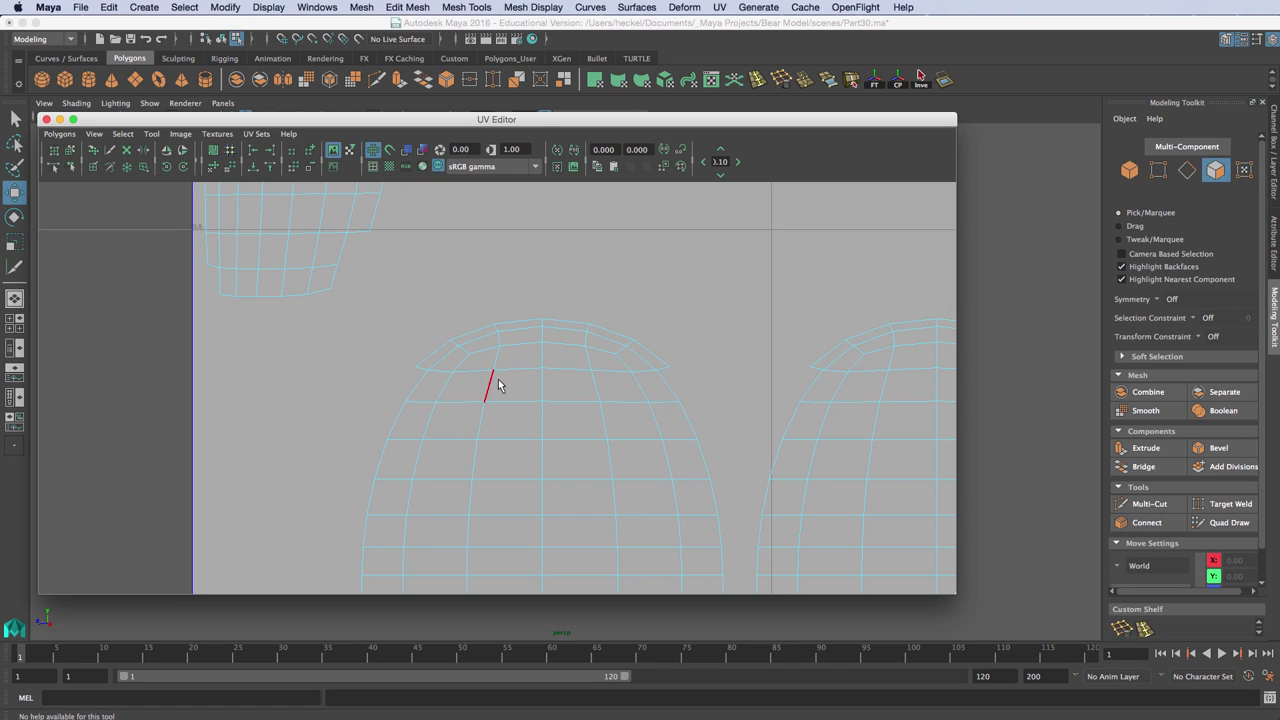
click(151, 133)
click(195, 254)
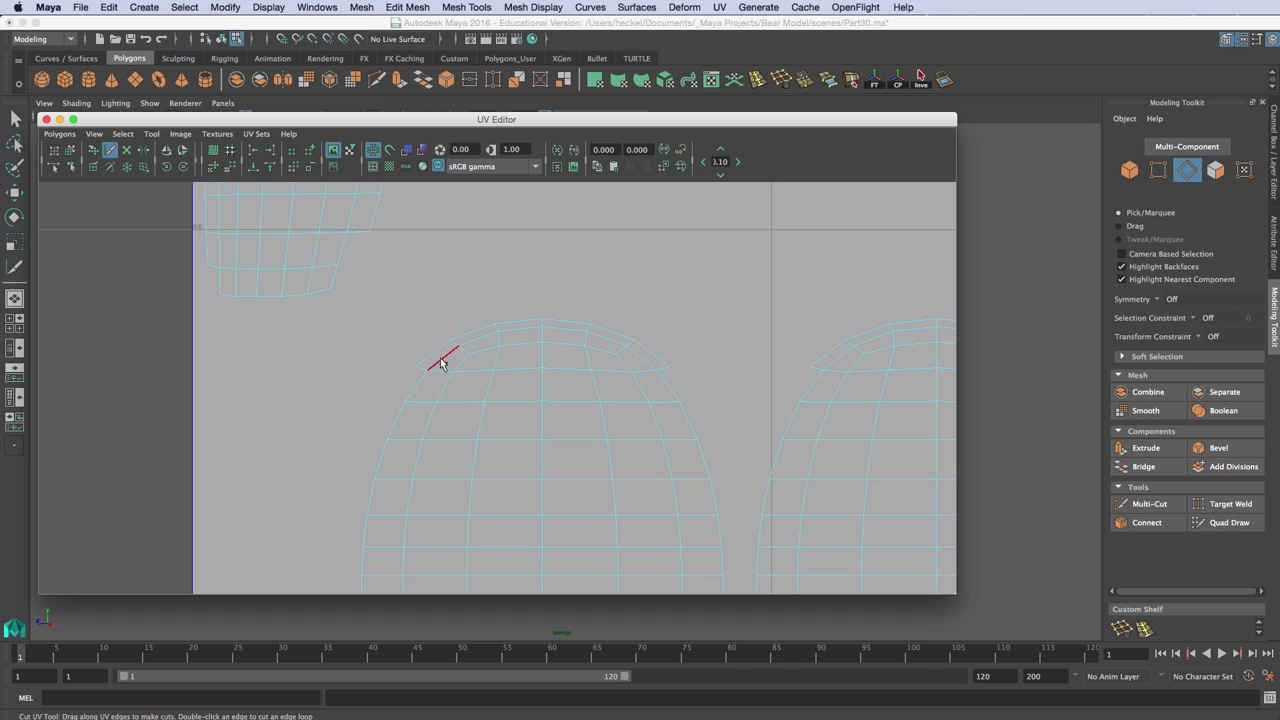
mouse_move(440, 369)
mouse_down()
mouse_move(531, 331)
mouse_move(597, 336)
mouse_up()
drag(665, 373, 721, 366)
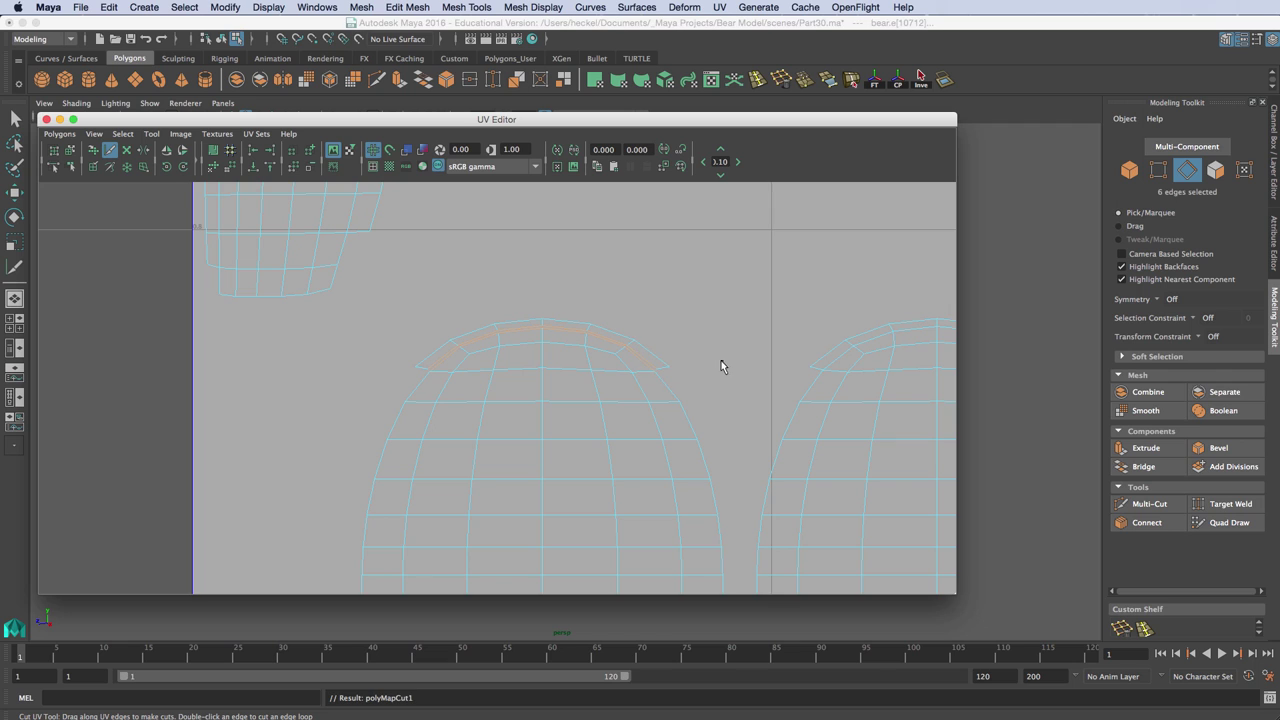
alt+middle_drag(661, 356, 537, 350)
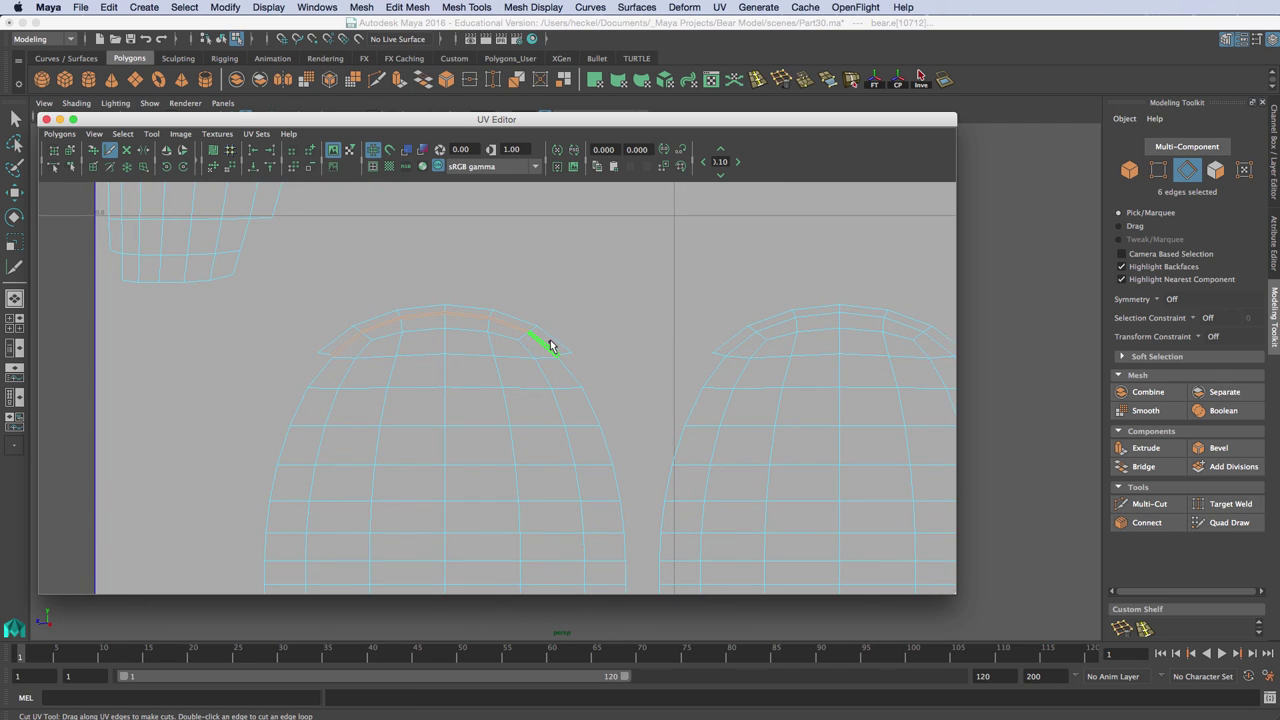
Step: Select the faces of the cut-off curved strip and move them upward, clear of the rounded shell
key(w)
right_drag(549, 344, 511, 323)
click(511, 323)
drag(452, 277, 451, 185)
alt+right_drag(729, 371, 537, 362)
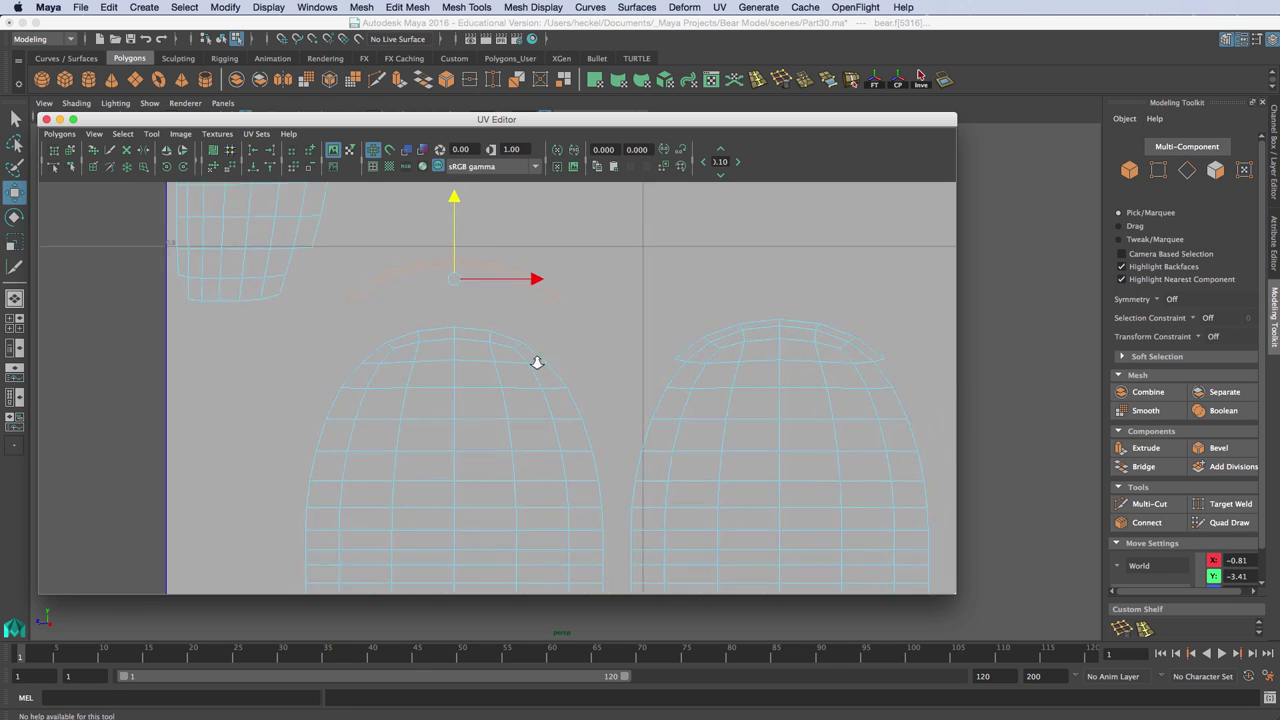
Step: Use the Cut UV Tool to cut along the curved edges near the tip of the second rounded shell
alt+right_drag(723, 343, 818, 370)
alt+middle_drag(818, 370, 440, 366)
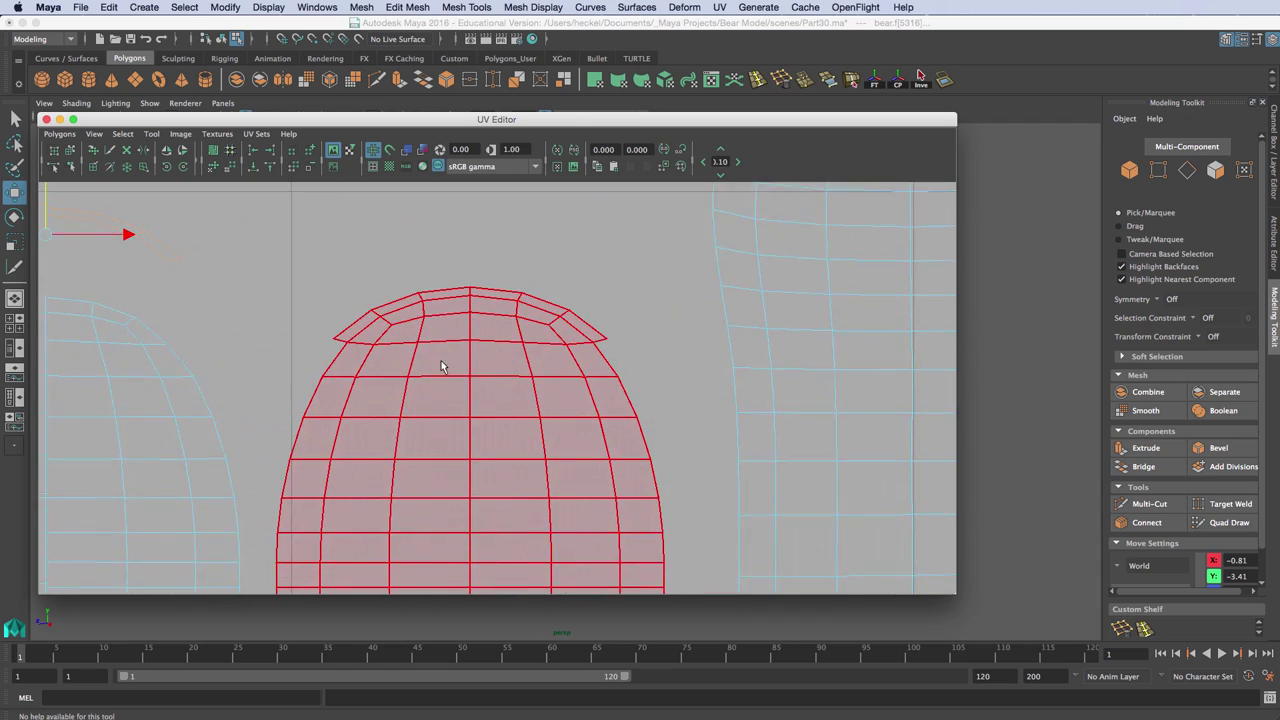
right_drag(400, 343, 400, 310)
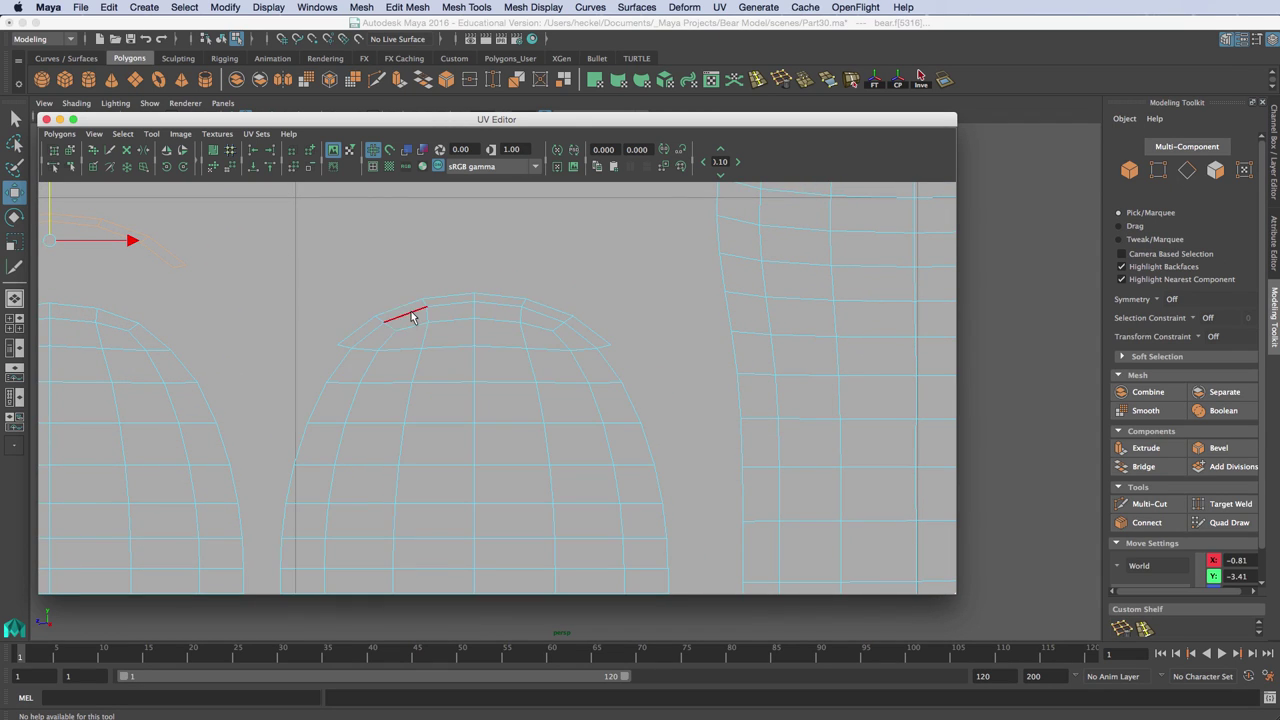
click(151, 134)
click(192, 252)
scroll(766, 280, up, 3)
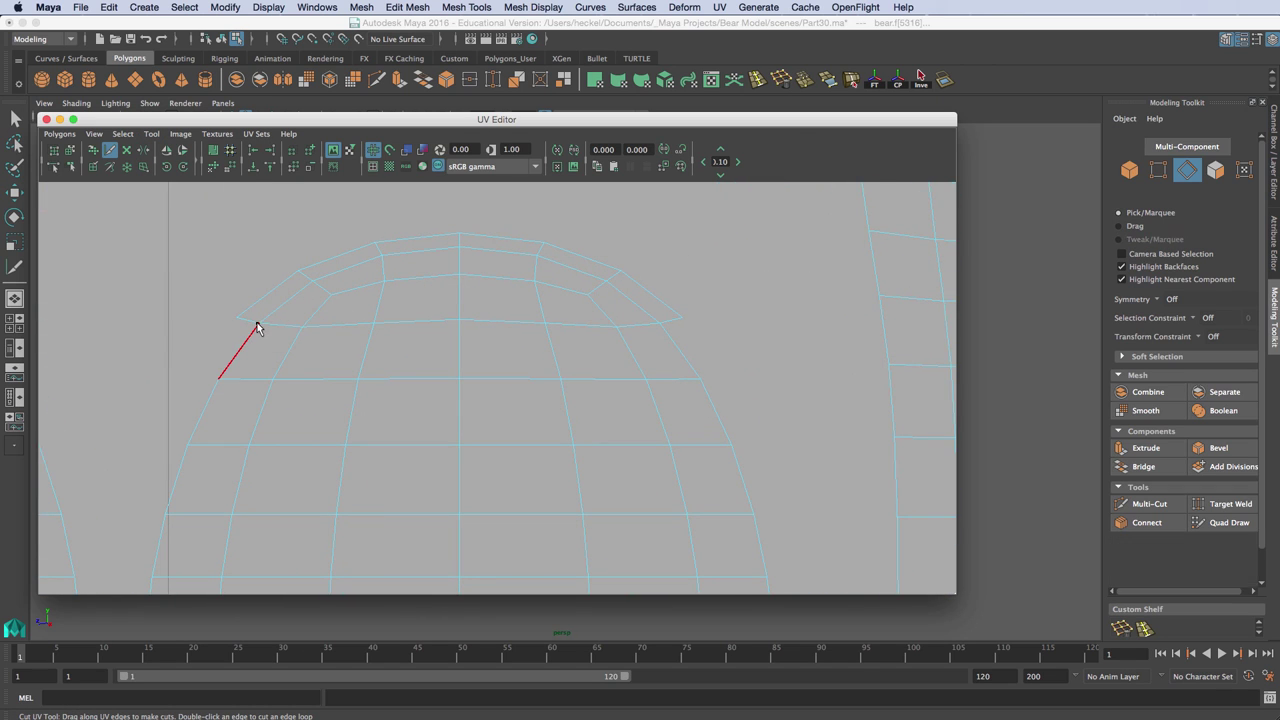
drag(323, 284, 326, 282)
mouse_move(447, 257)
mouse_down()
mouse_move(518, 259)
mouse_move(709, 328)
mouse_up()
scroll(429, 337, down, 5)
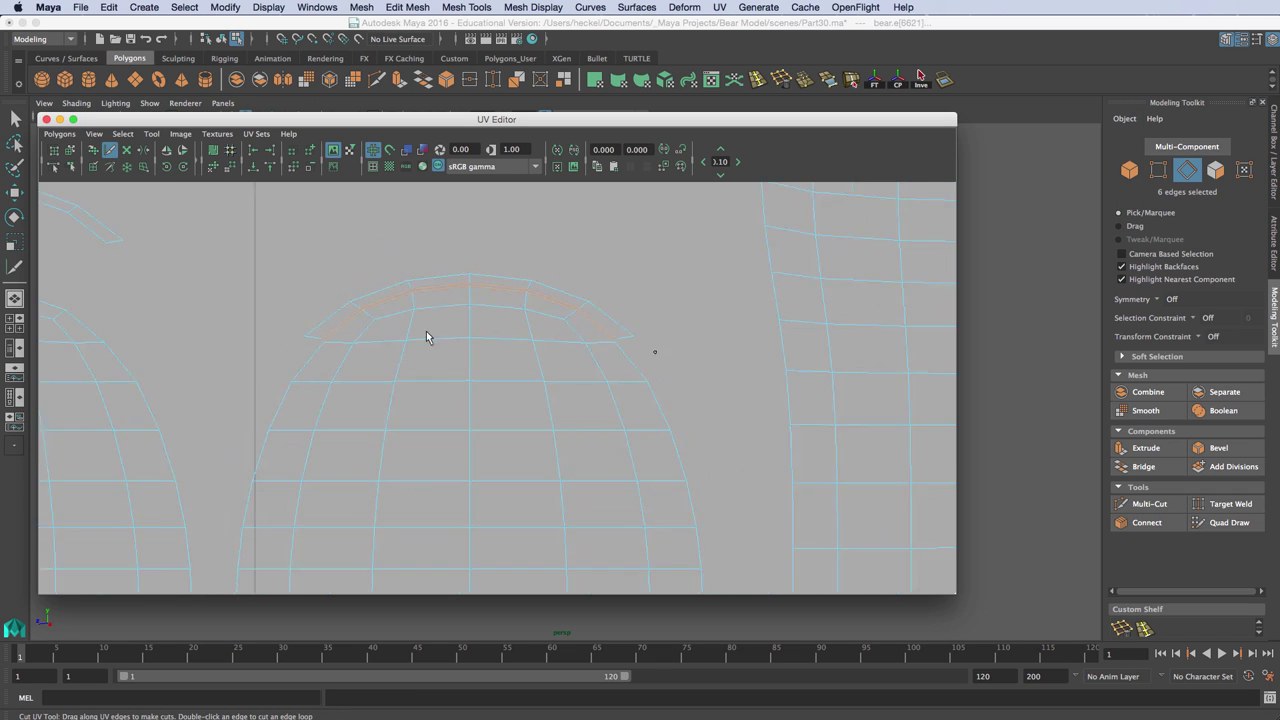
Step: Cut the UVs along the curved edge row just above the folded base of the second rounded shell
scroll(356, 402, down, 2)
scroll(309, 427, up, 2)
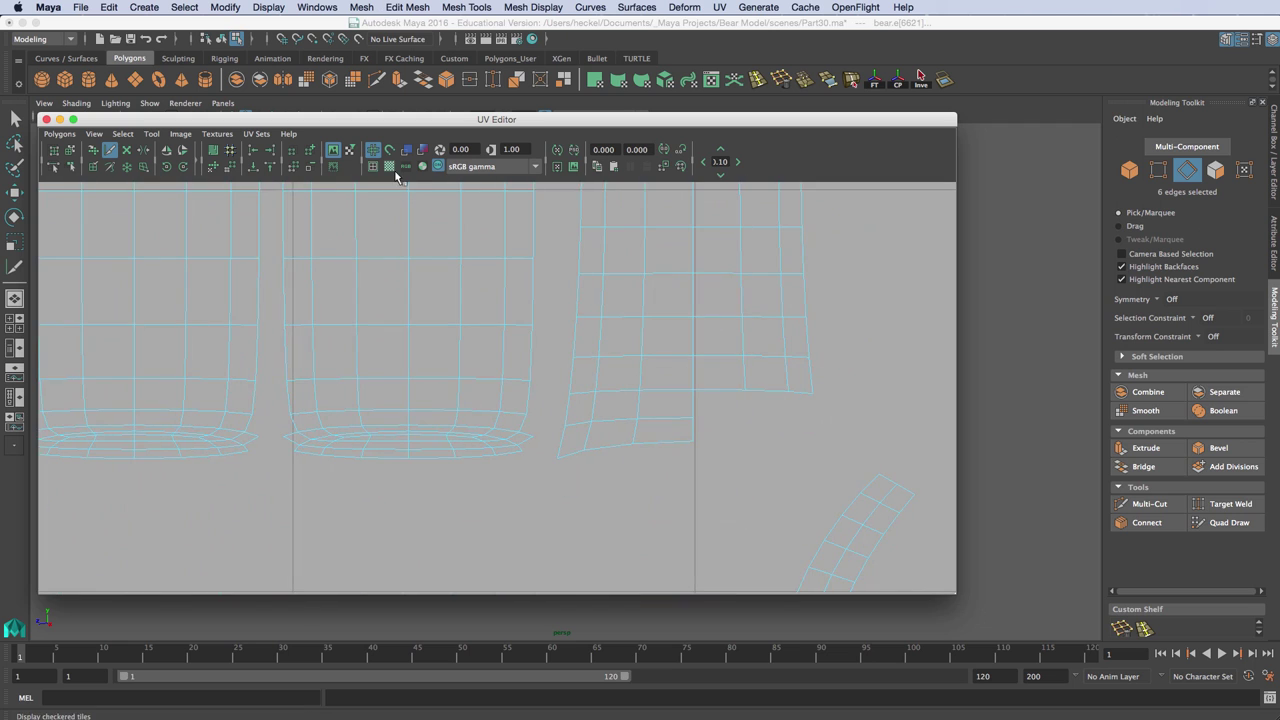
scroll(198, 462, up, 3)
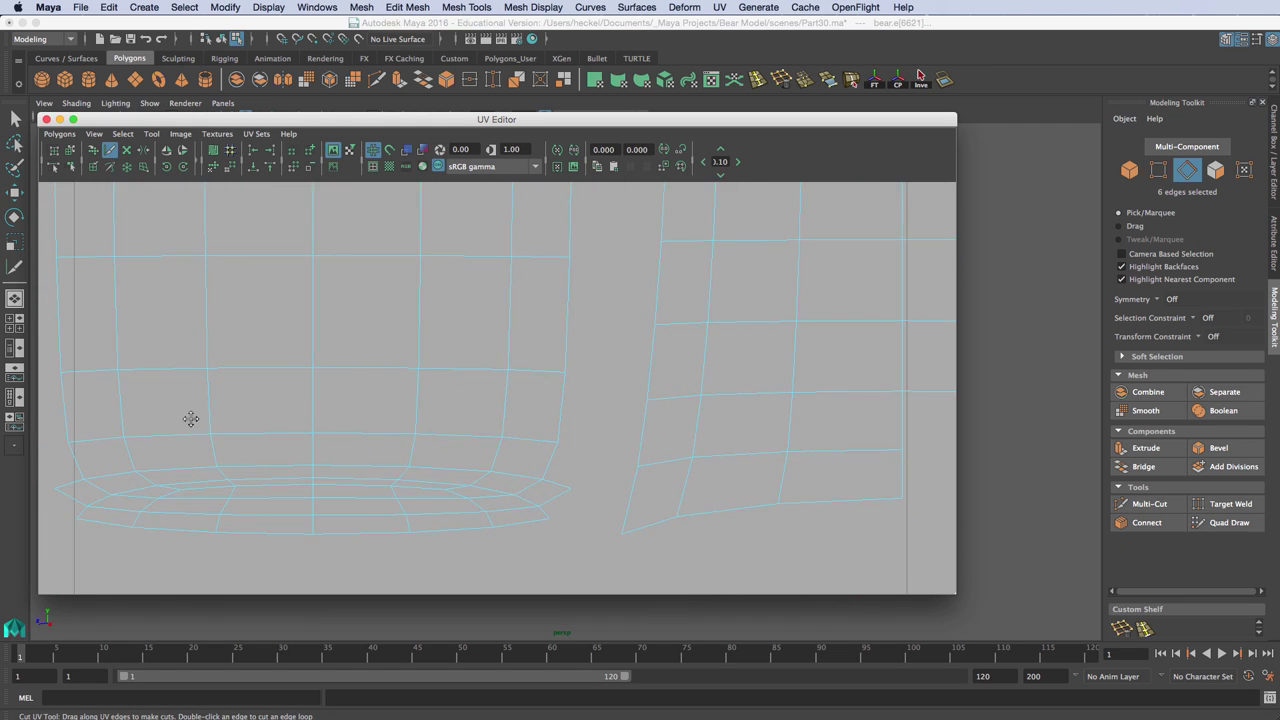
drag(444, 335, 737, 316)
drag(859, 314, 914, 323)
Step: Cut the UVs along the matching edge row above the folded base of the first rounded shell
alt+middle_drag(281, 339, 622, 396)
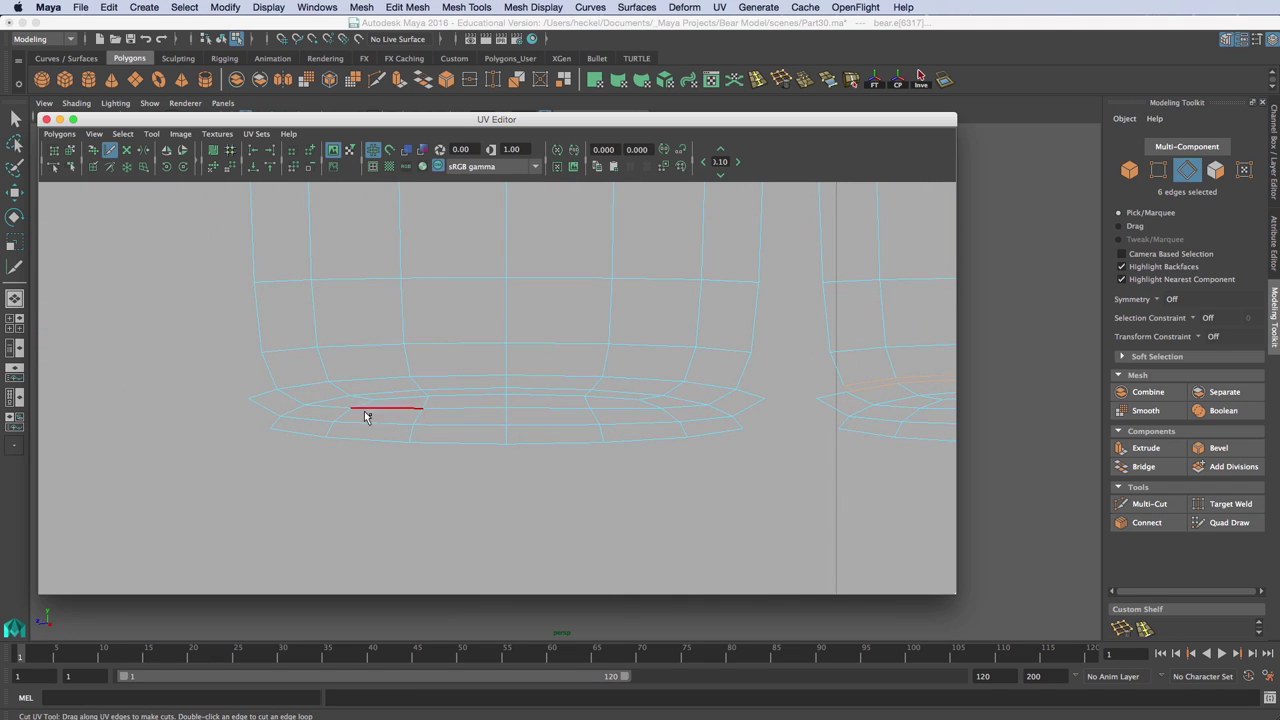
mouse_move(280, 391)
mouse_down()
mouse_move(466, 363)
mouse_move(743, 389)
mouse_move(741, 378)
mouse_up()
scroll(500, 360, down, 2)
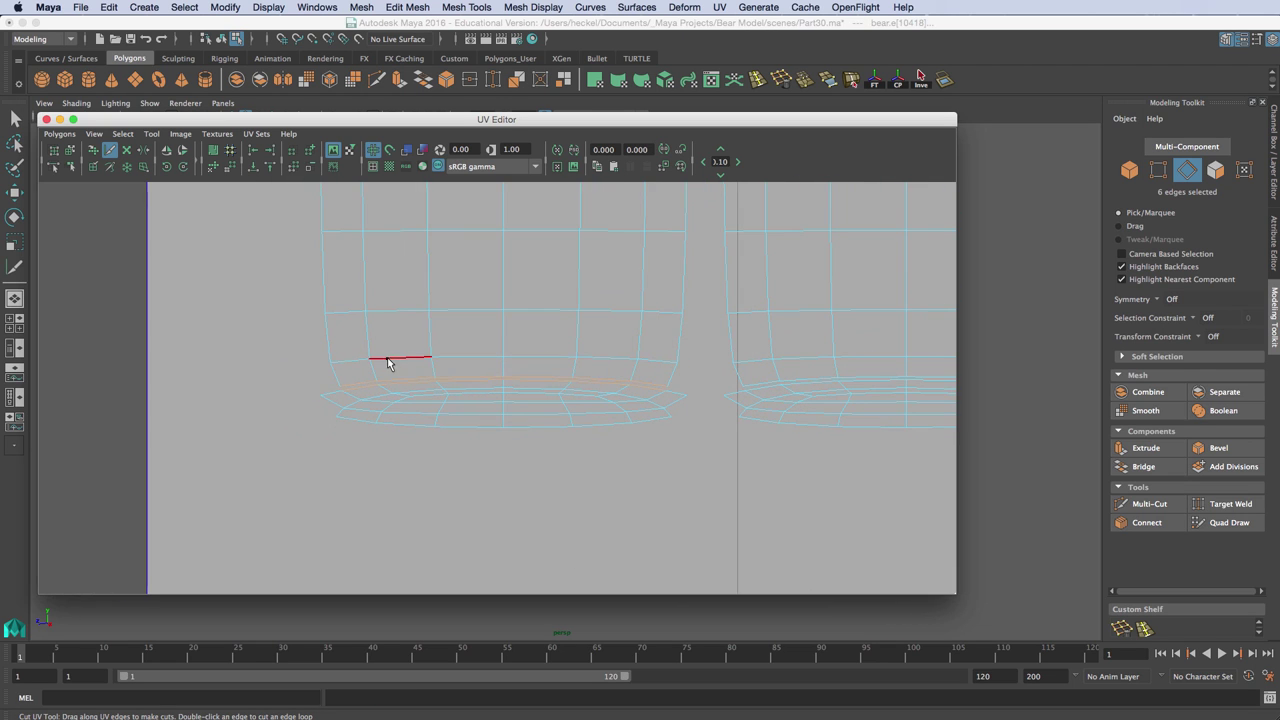
Step: Select both trimmed rounded shells in shell mode and move them out of the 0 to 1 UV square
key(w)
alt+right_drag(664, 343, 376, 438)
right_click(414, 446)
click(383, 450)
scroll(435, 379, down, 2)
scroll(495, 385, down, 2)
click(506, 283)
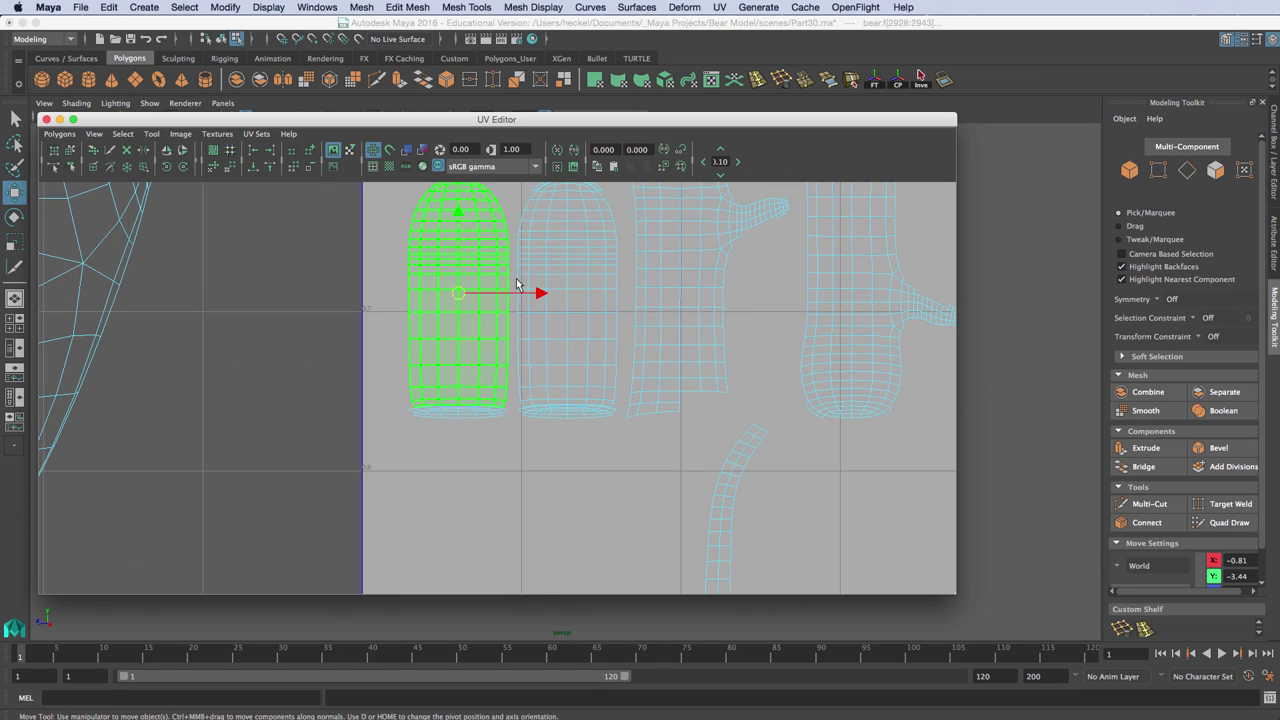
shift+click(586, 323)
drag(512, 295, 241, 432)
scroll(628, 328, down, 4)
scroll(628, 328, down, 2)
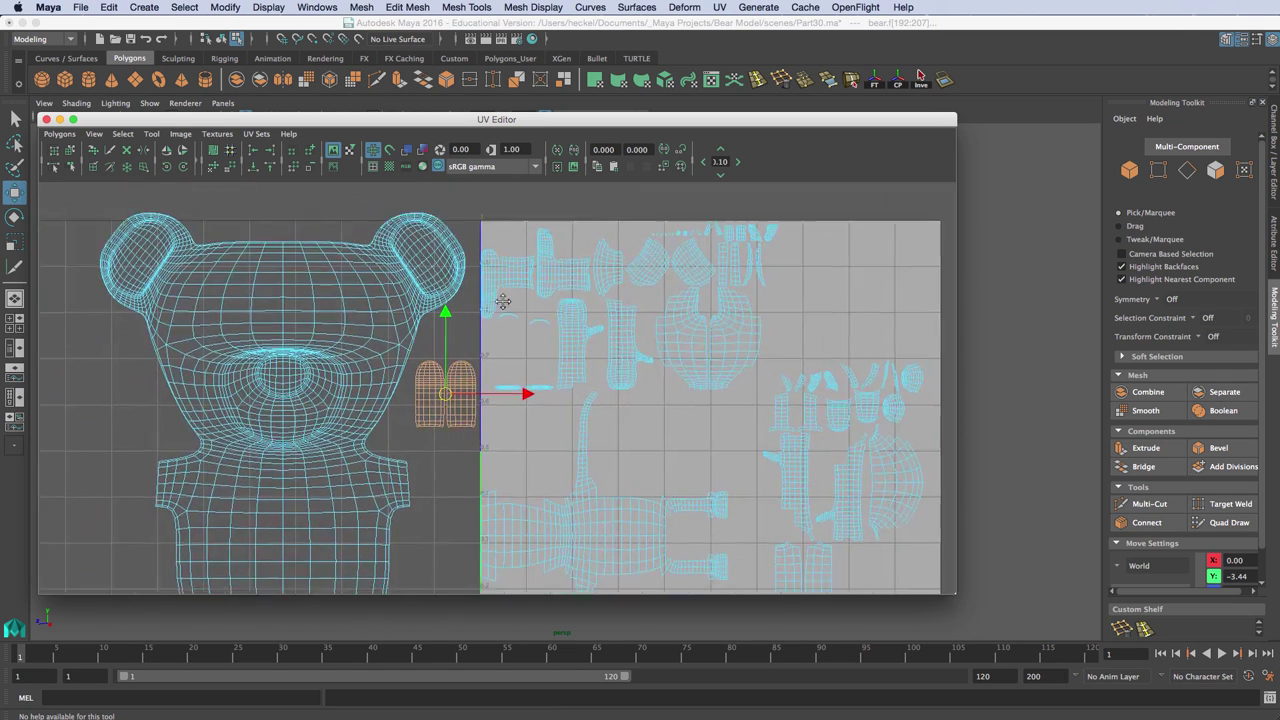
Step: Move the two rounded shells past the bear's front shell into the empty area beyond its far side
scroll(620, 300, up, 2)
click(737, 250)
drag(730, 245, 345, 415)
key(r)
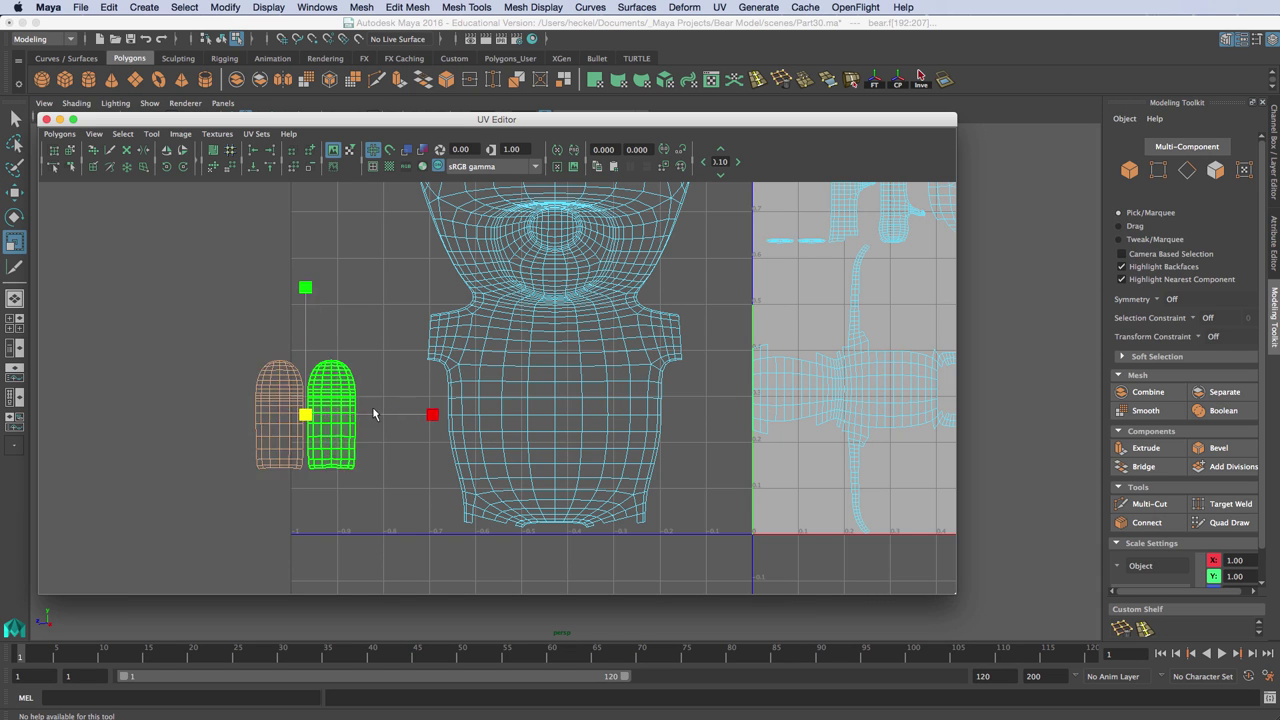
click(600, 374)
scroll(600, 374, down, 2)
alt+middle_drag(552, 400, 345, 395)
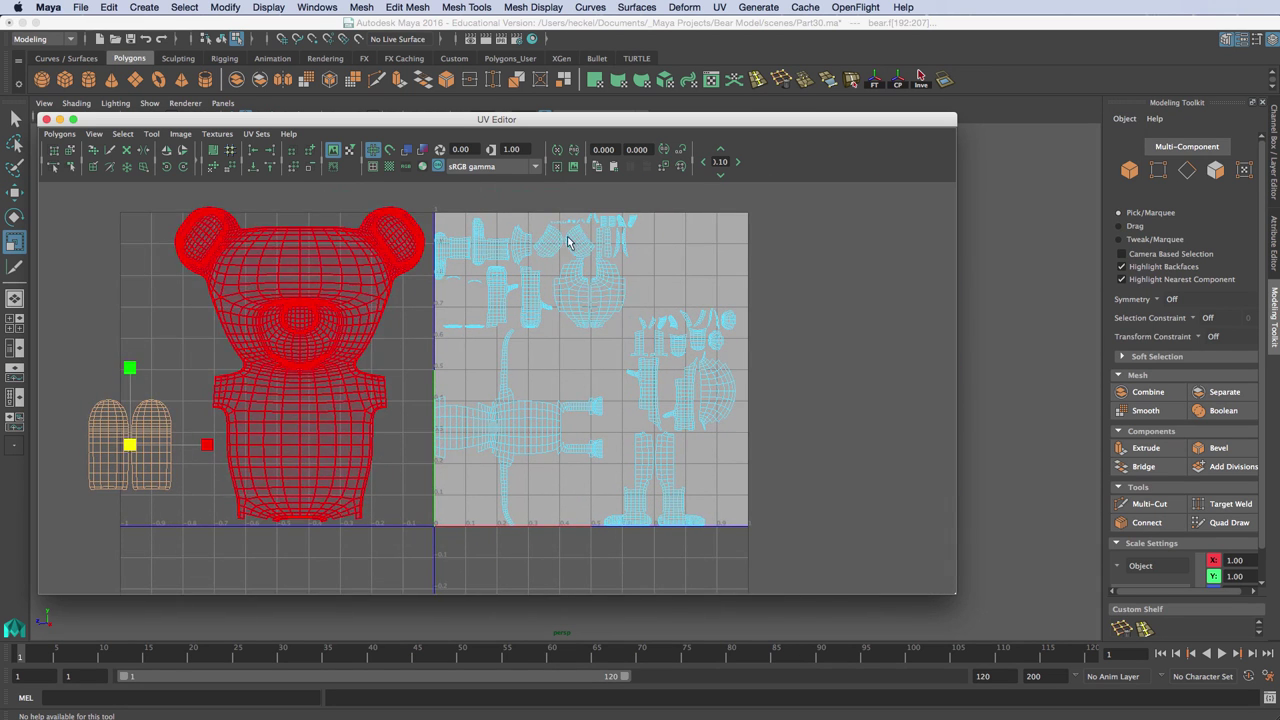
Step: Select all UVs inside the 0 to 1 square, scale them down and move them into its upper-right corner
click(598, 290)
right_click(597, 292)
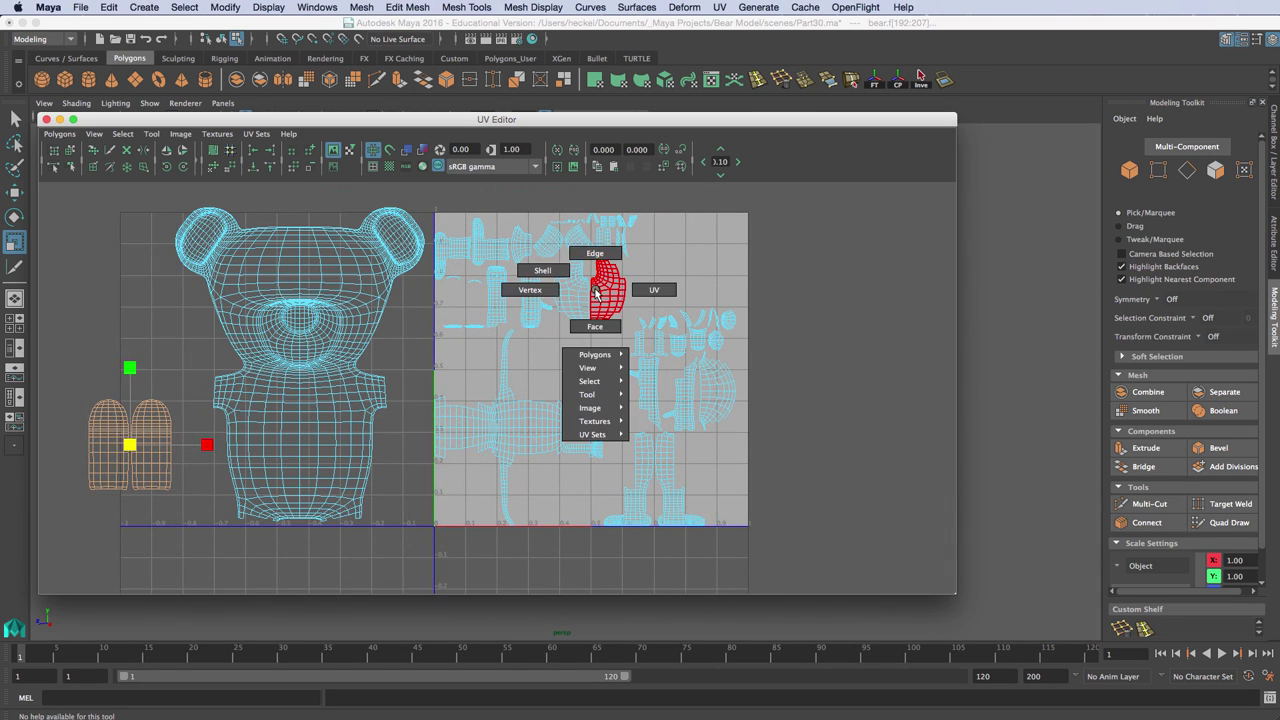
click(650, 290)
drag(431, 202, 786, 549)
drag(587, 372, 703, 262)
key(w)
key(r)
key(w)
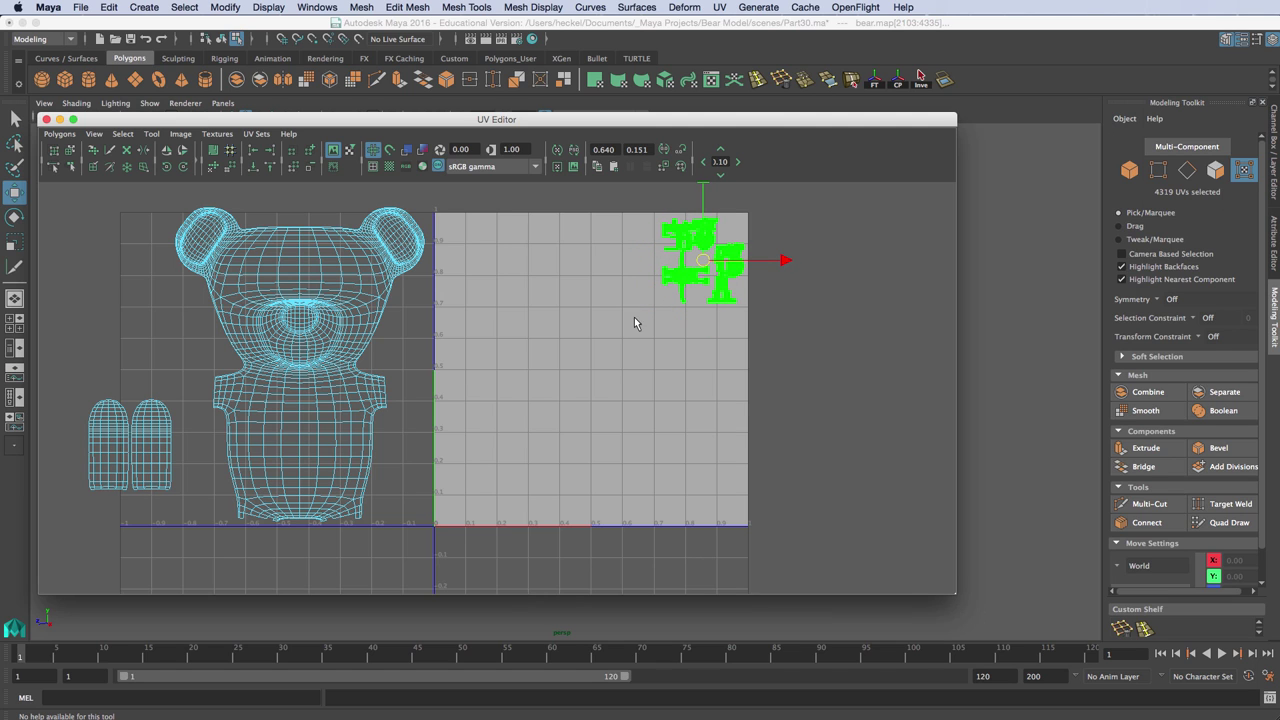
Step: Select the bear's front shell, move it into the 0 to 1 square and scale it down to fit
click(321, 269)
ctrl+right_drag(320, 288, 271, 274)
drag(302, 367, 534, 376)
key(r)
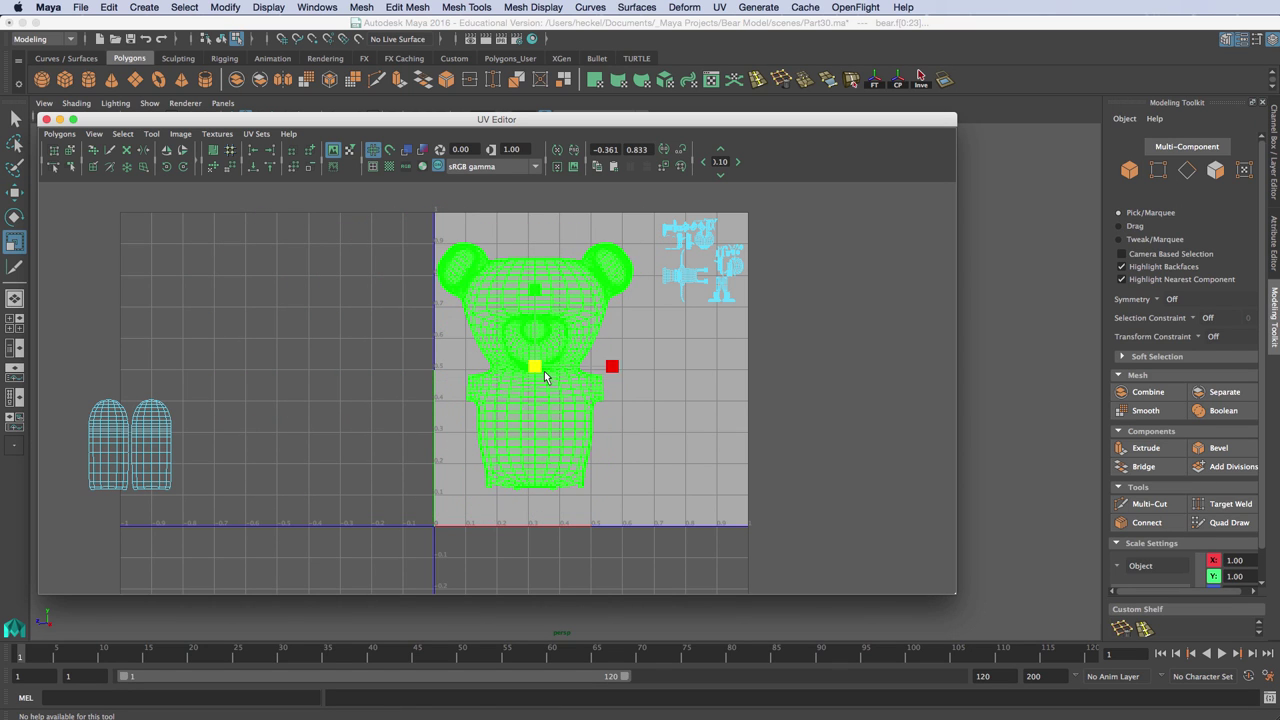
key(w)
Step: Move the two rounded shells into the lower-right area of the 0 to 1 square and clear the selection
key(F8)
drag(187, 357, 86, 552)
drag(157, 447, 689, 438)
click(802, 394)
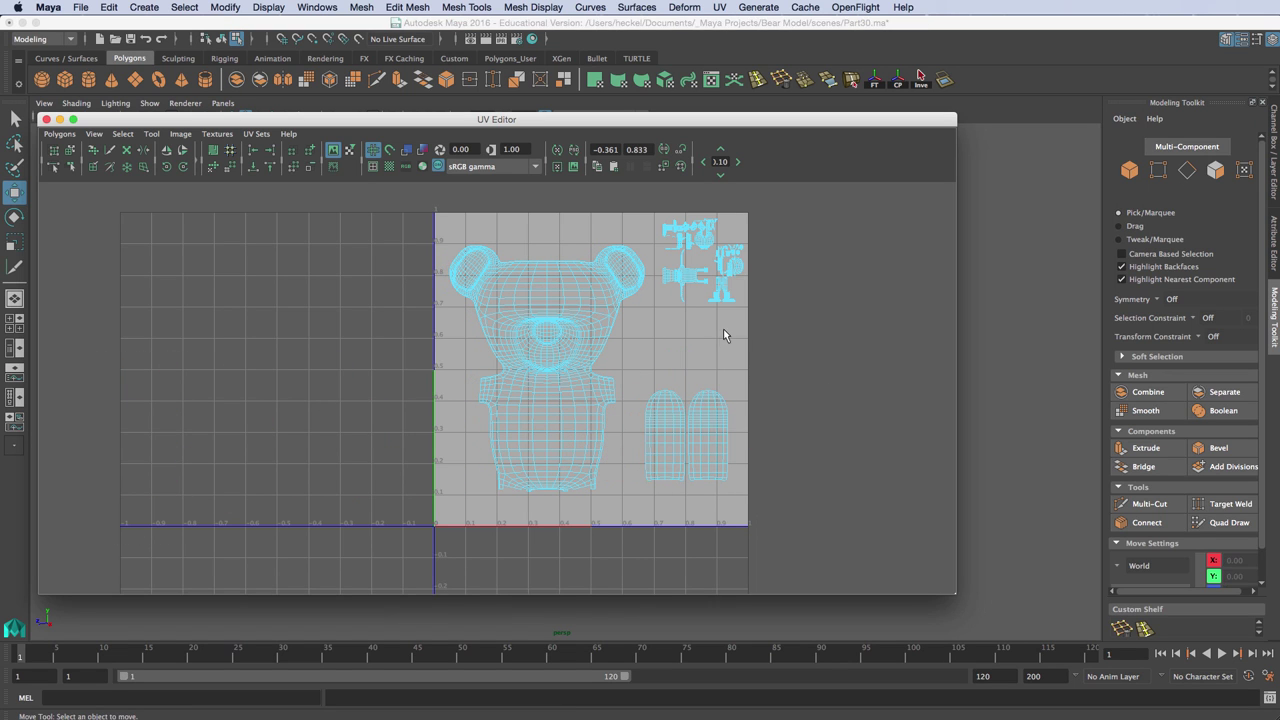
Step: Shrink the UV Editor window to reveal the model, then select the whole bear in object mode
drag(952, 593, 537, 537)
alt+drag(775, 305, 734, 260)
click(734, 260)
right_drag(734, 260, 763, 243)
click(757, 270)
alt+middle_drag(675, 299, 717, 315)
alt+right_drag(717, 315, 807, 335)
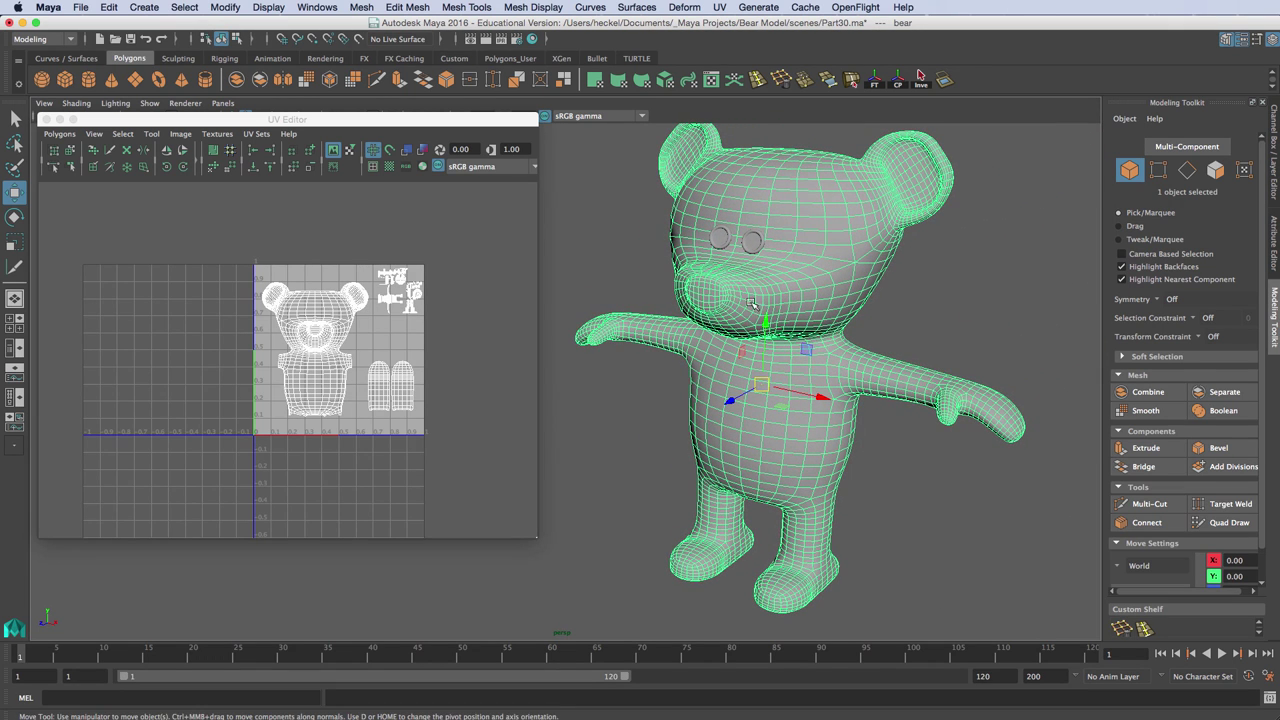
click(900, 282)
click(795, 268)
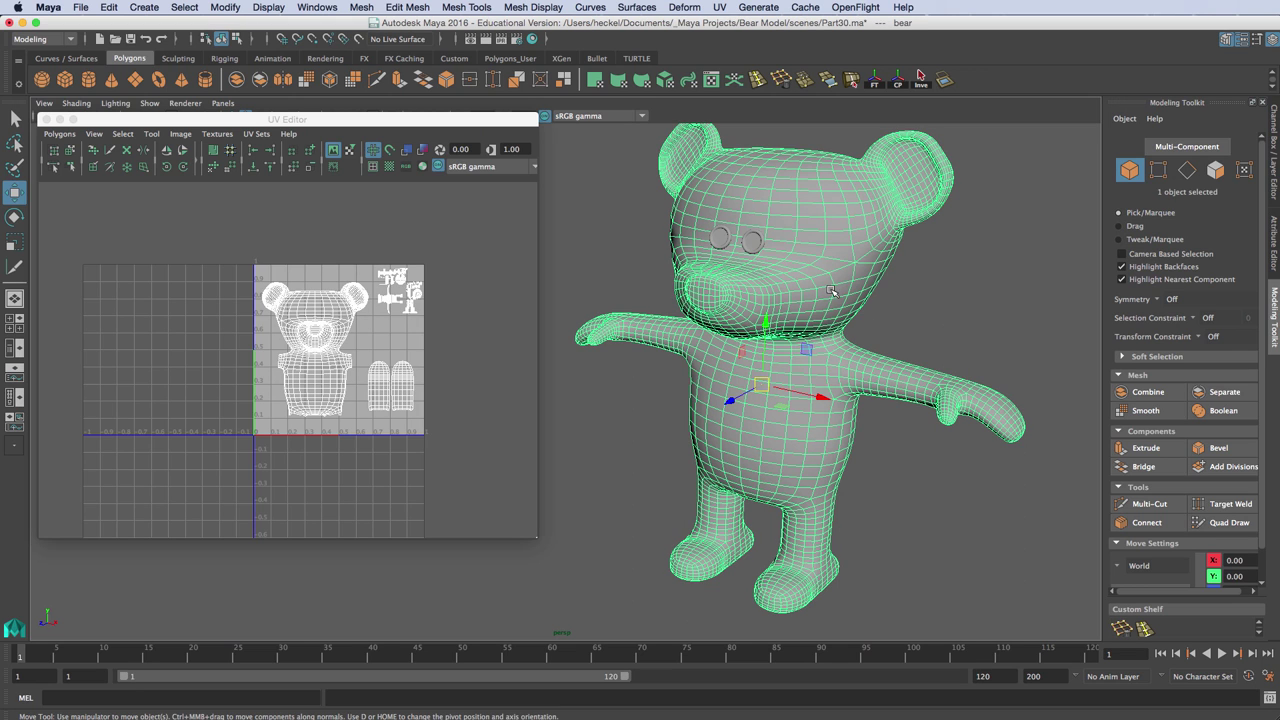
Step: Open the UV Snapshot options for the bear, then reposition and enlarge the dialog
click(56, 134)
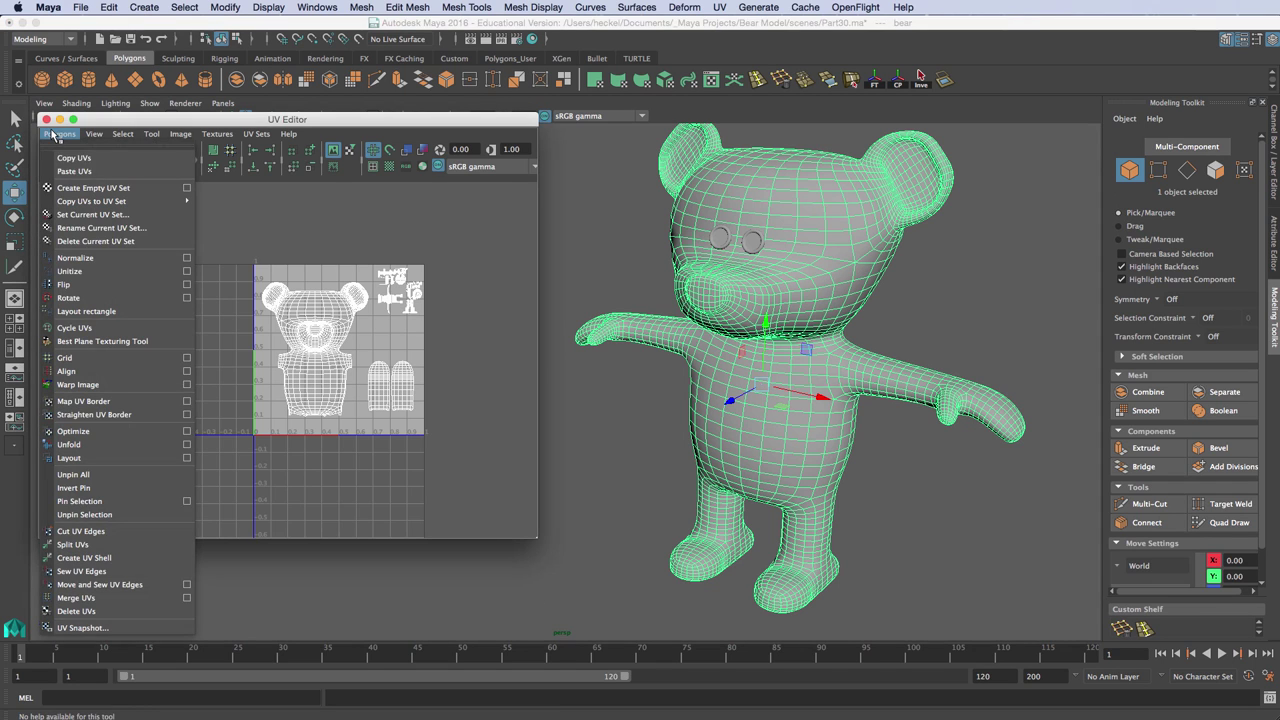
click(115, 627)
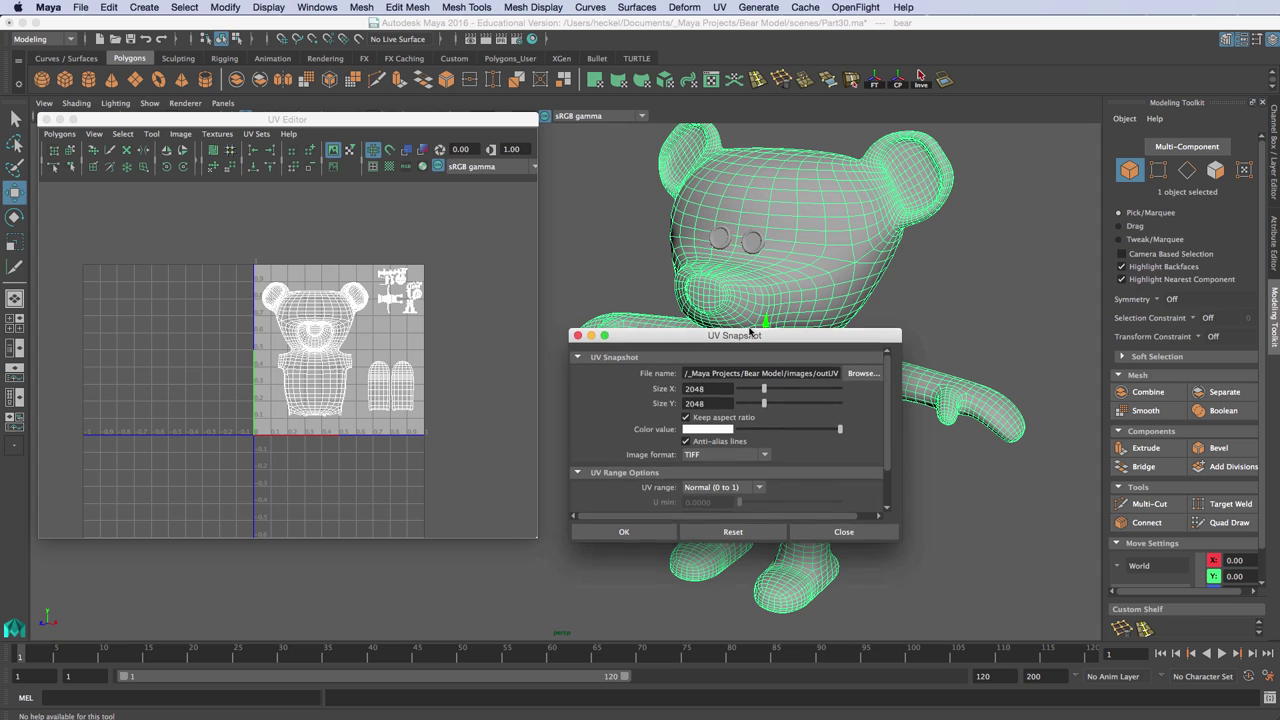
drag(750, 332, 733, 175)
drag(878, 385, 1010, 535)
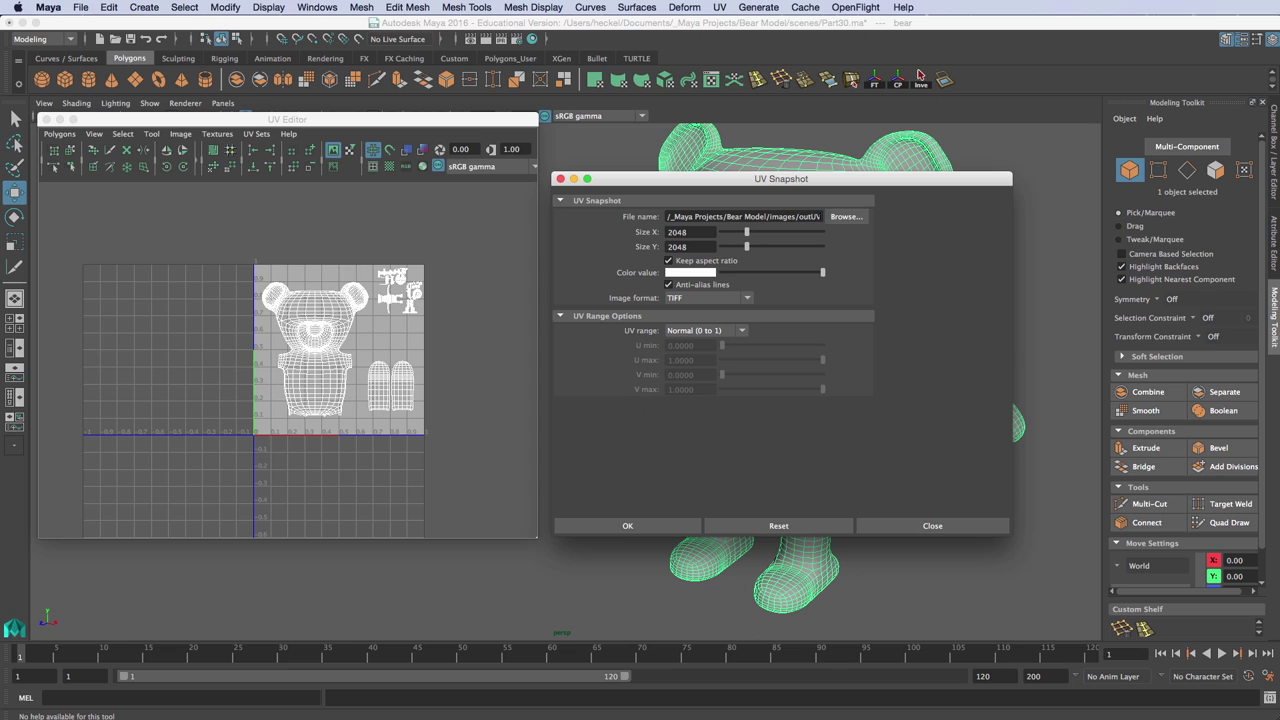
Step: Name the snapshot outUVBear in the Bear Model images folder, check its path and save it as a 2048 x 2048 TIFF
text(Bear)
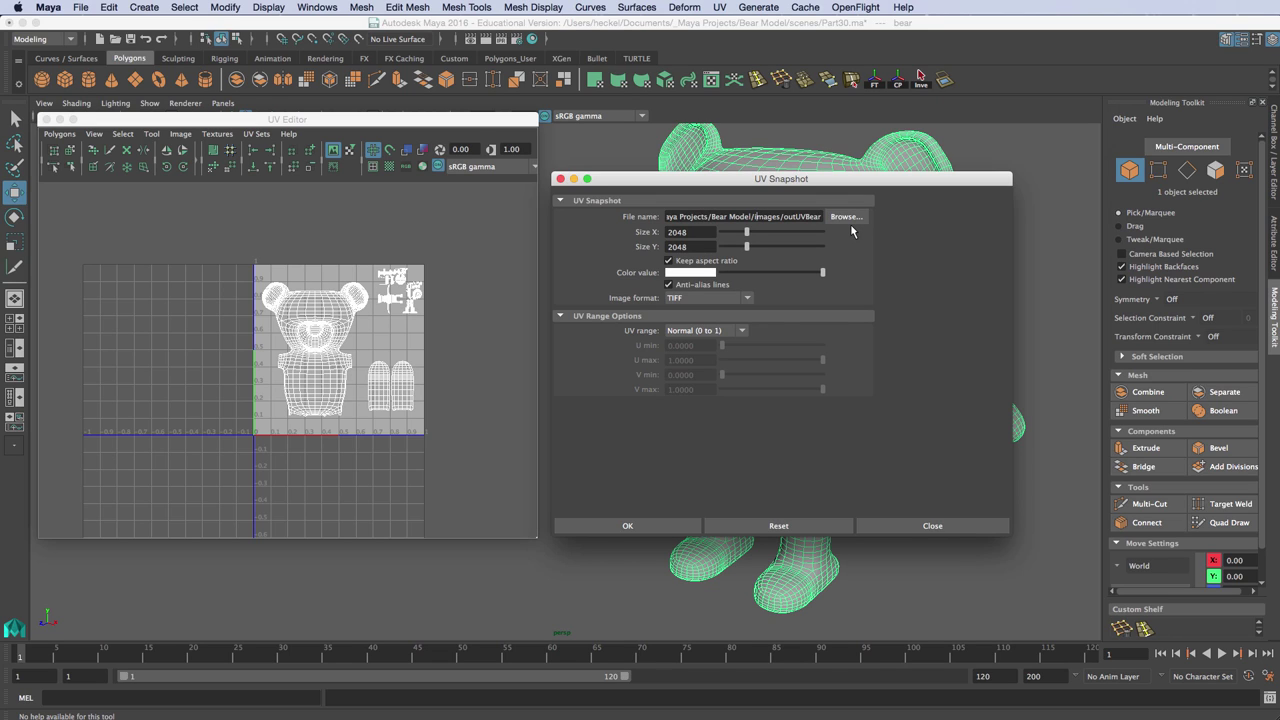
key(Left)
key(Left)
key(Left)
key(Left)
key(Left)
key(Left)
key(Left)
key(Left)
key(Left)
key(Left)
key(Left)
key(Left)
key(Left)
key(Left)
key(Left)
key(Left)
key(Left)
key(Left)
key(Left)
key(Left)
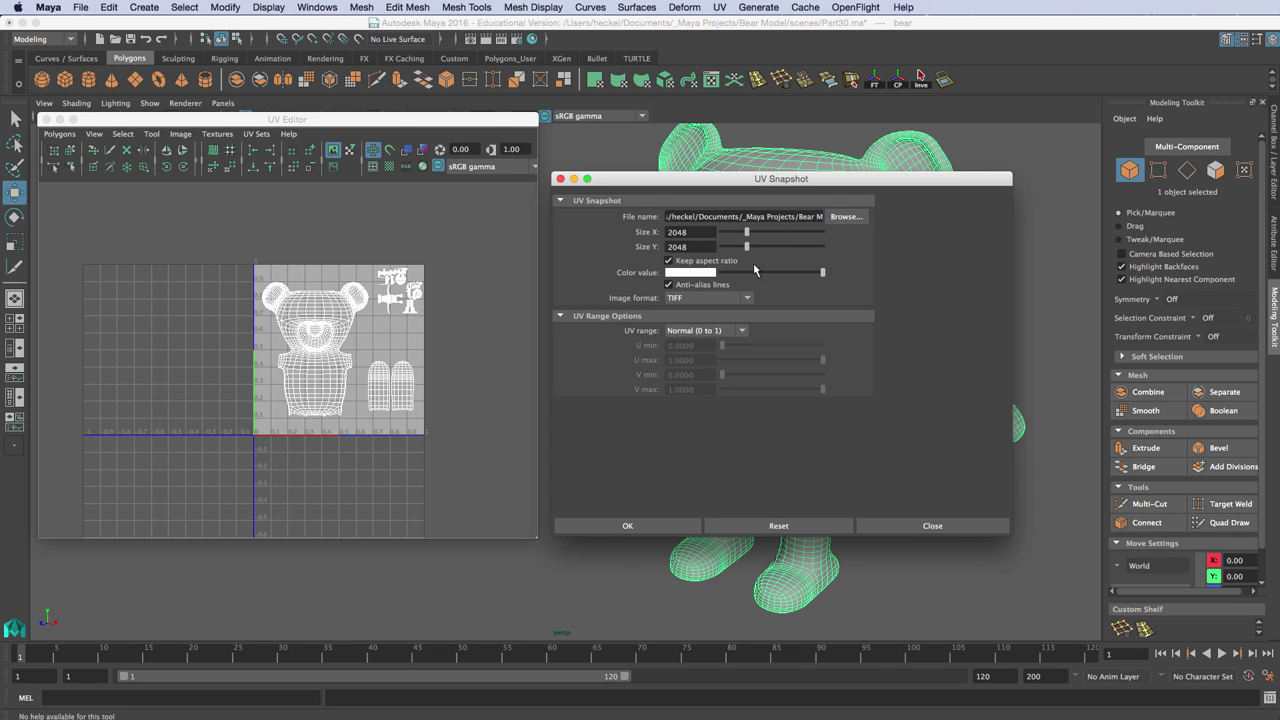
click(658, 527)
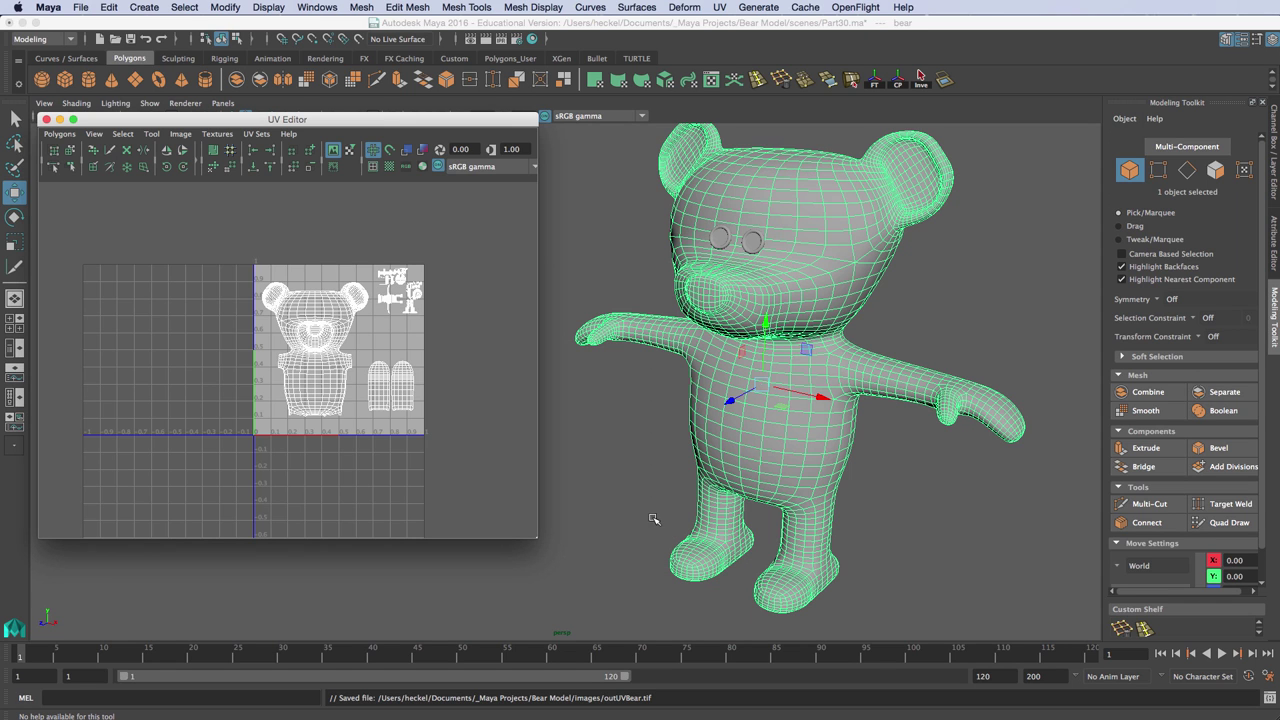
Step: Switch to Photoshop, bring up the dialog for opening a file, and reposition and enlarge it
key(super+Tab)
key(super+Tab)
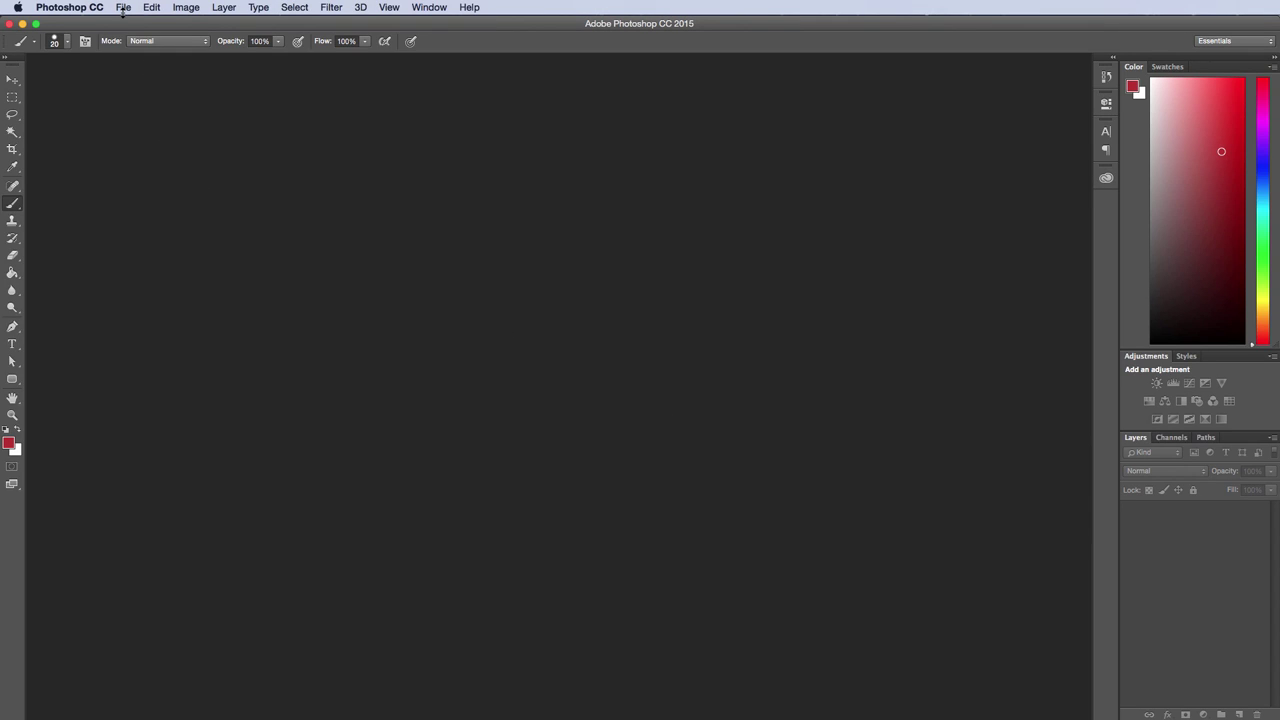
click(123, 8)
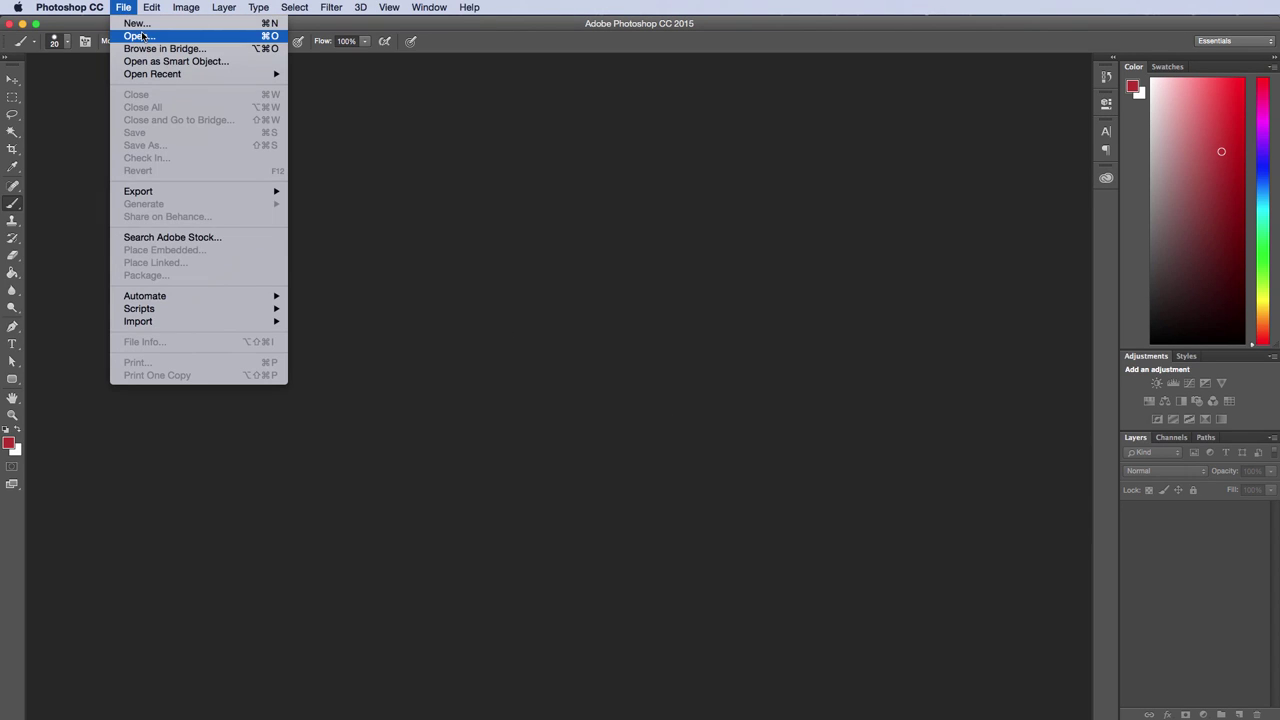
click(143, 38)
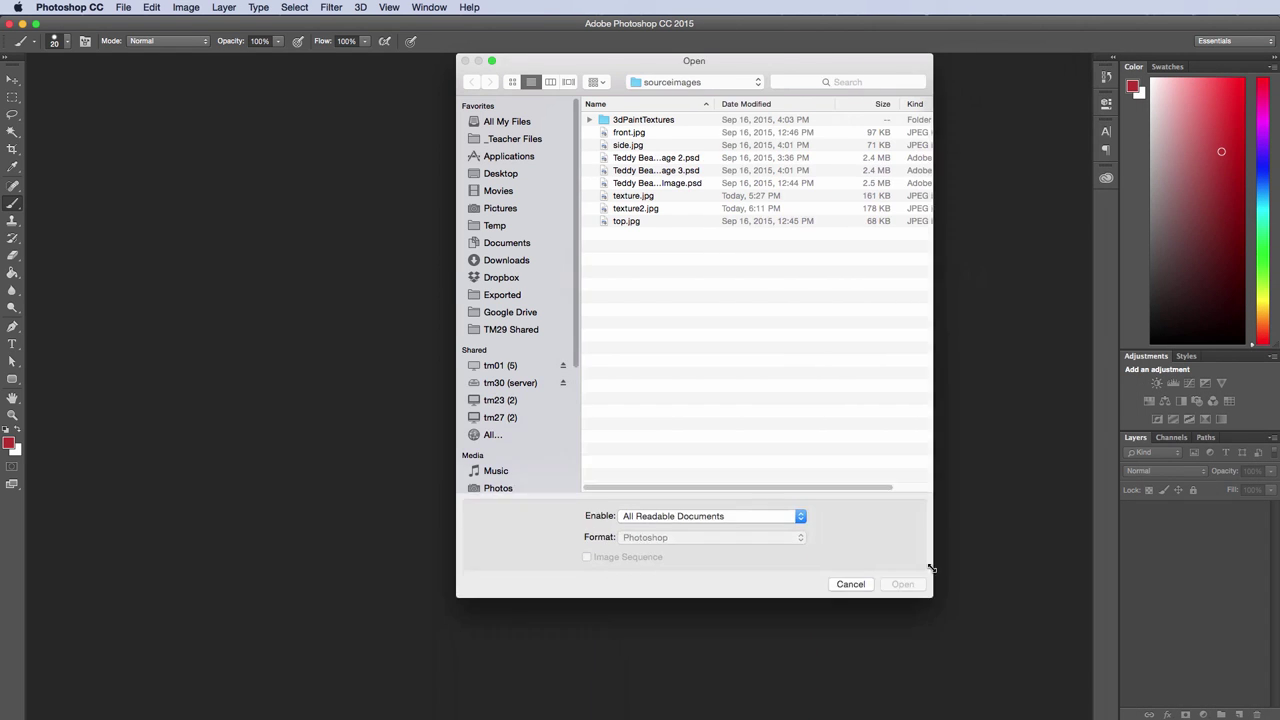
drag(529, 50, 221, 36)
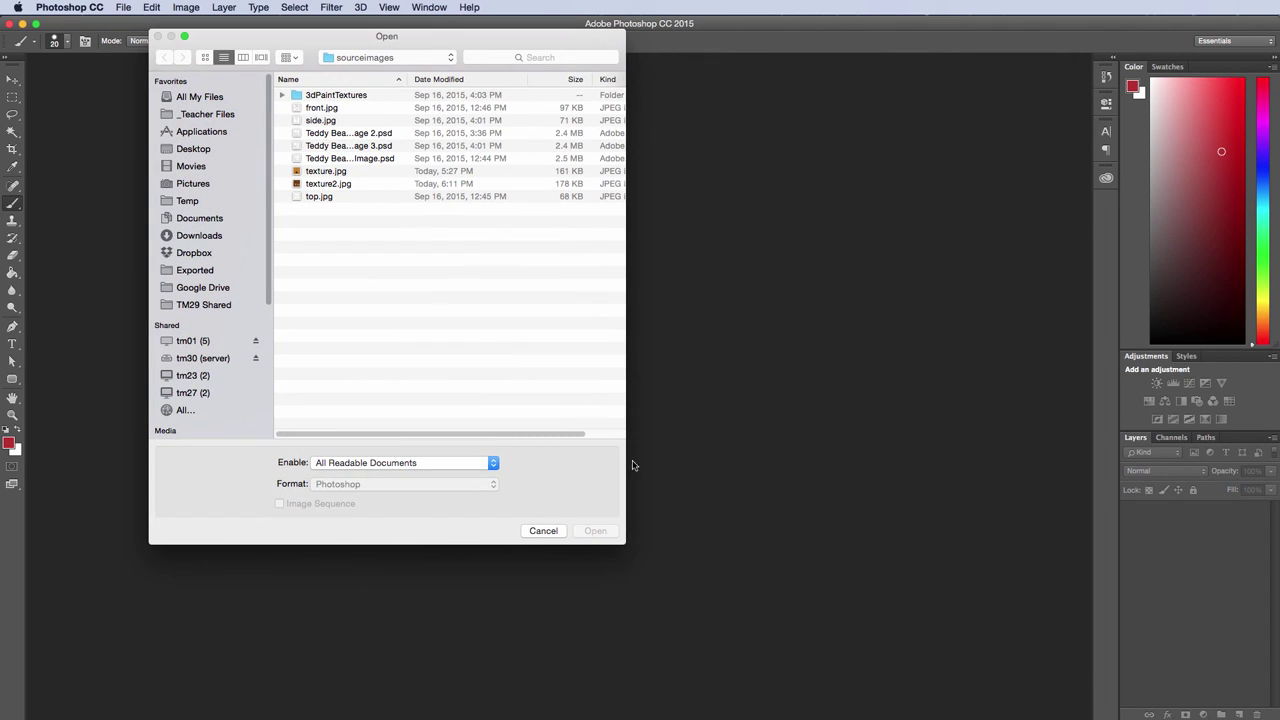
drag(623, 544, 771, 577)
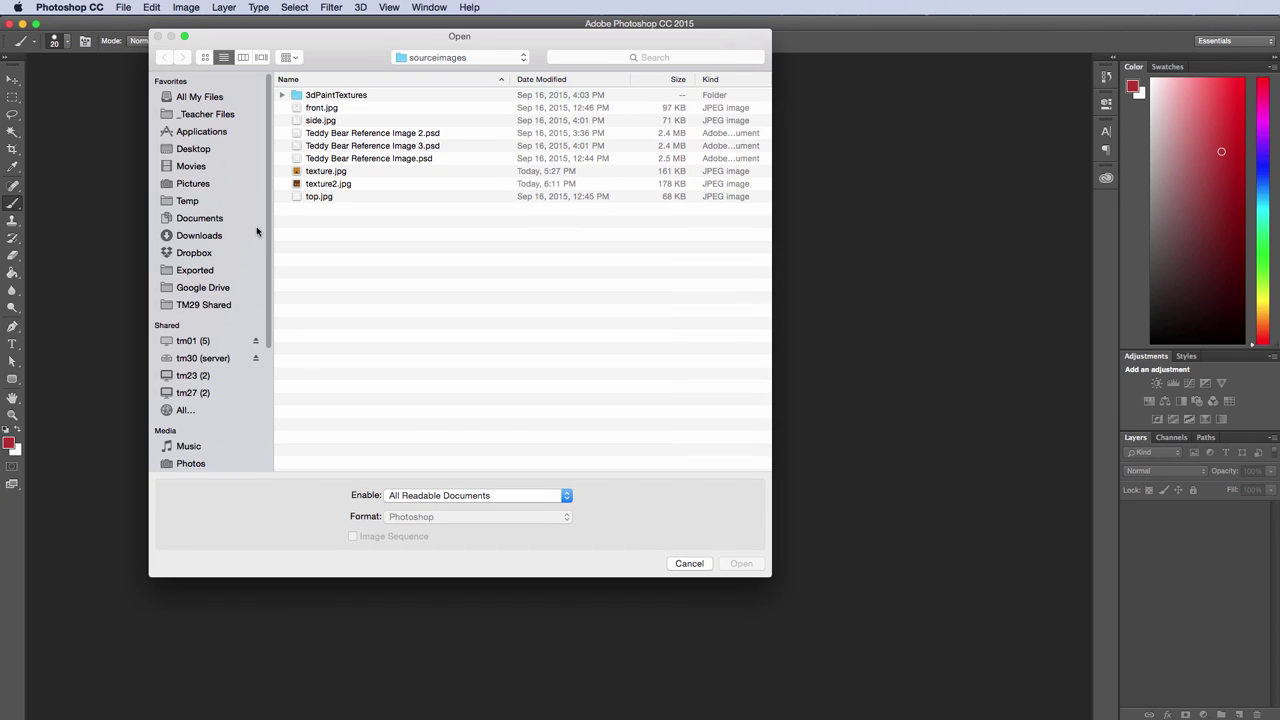
Step: Open outUVBear.tif from Documents/_Maya Projects/Bear Model/images and unlock its Background layer
click(203, 220)
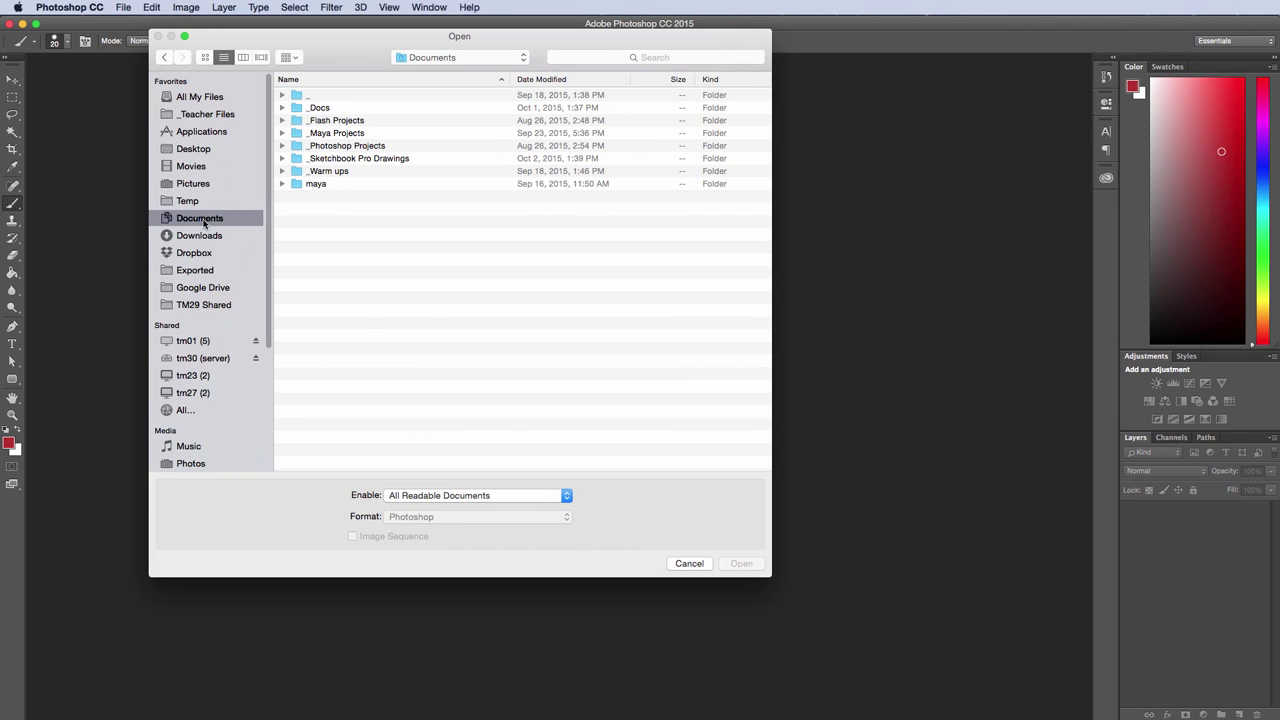
double_click(339, 134)
double_click(325, 95)
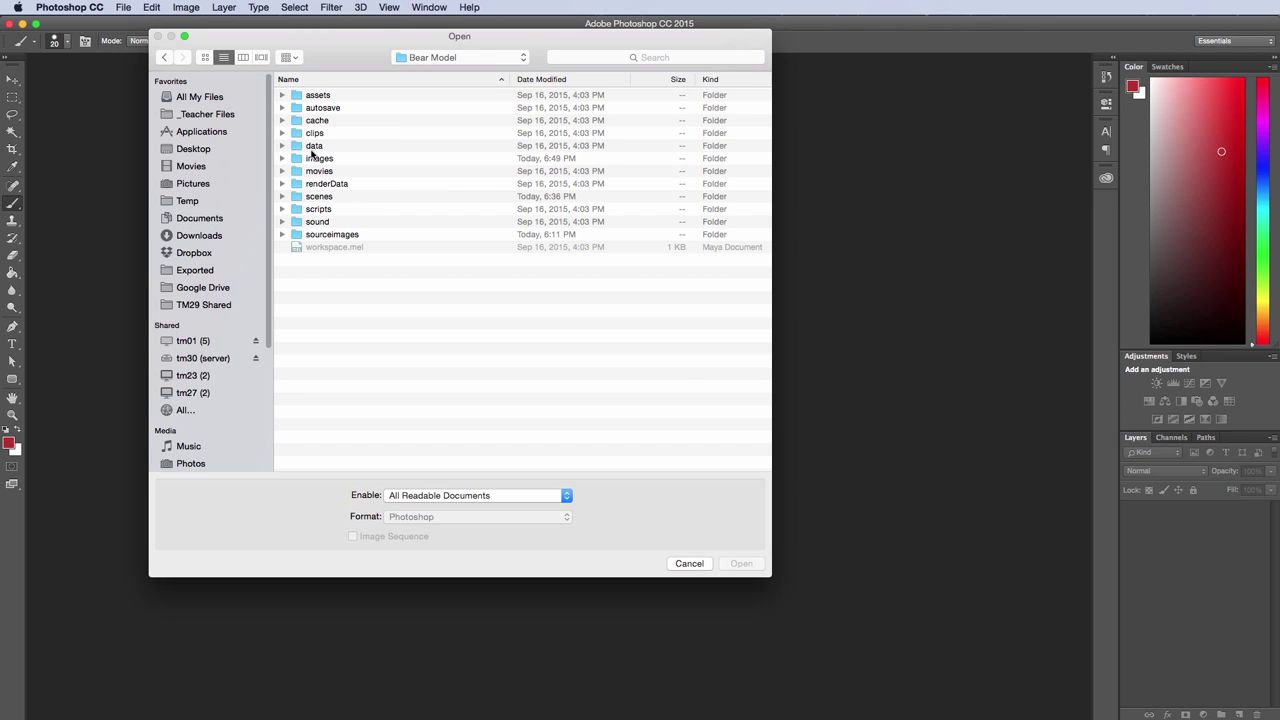
double_click(347, 160)
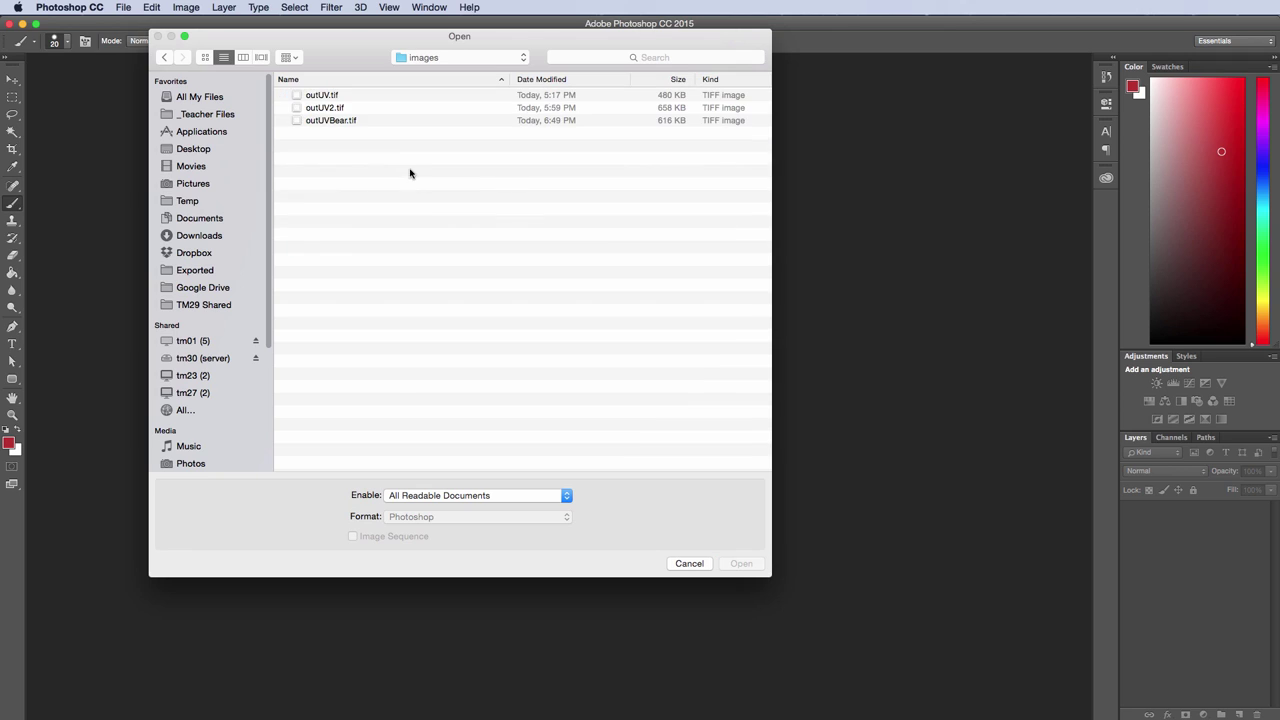
click(331, 122)
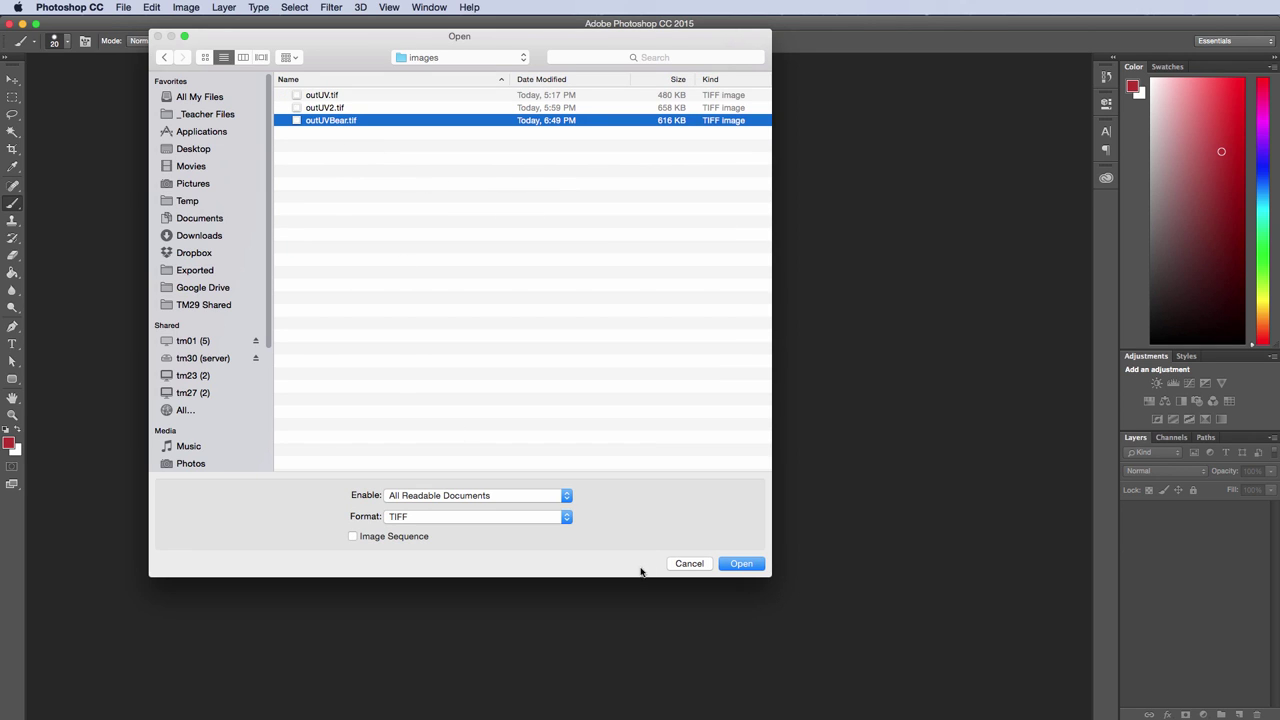
key(Return)
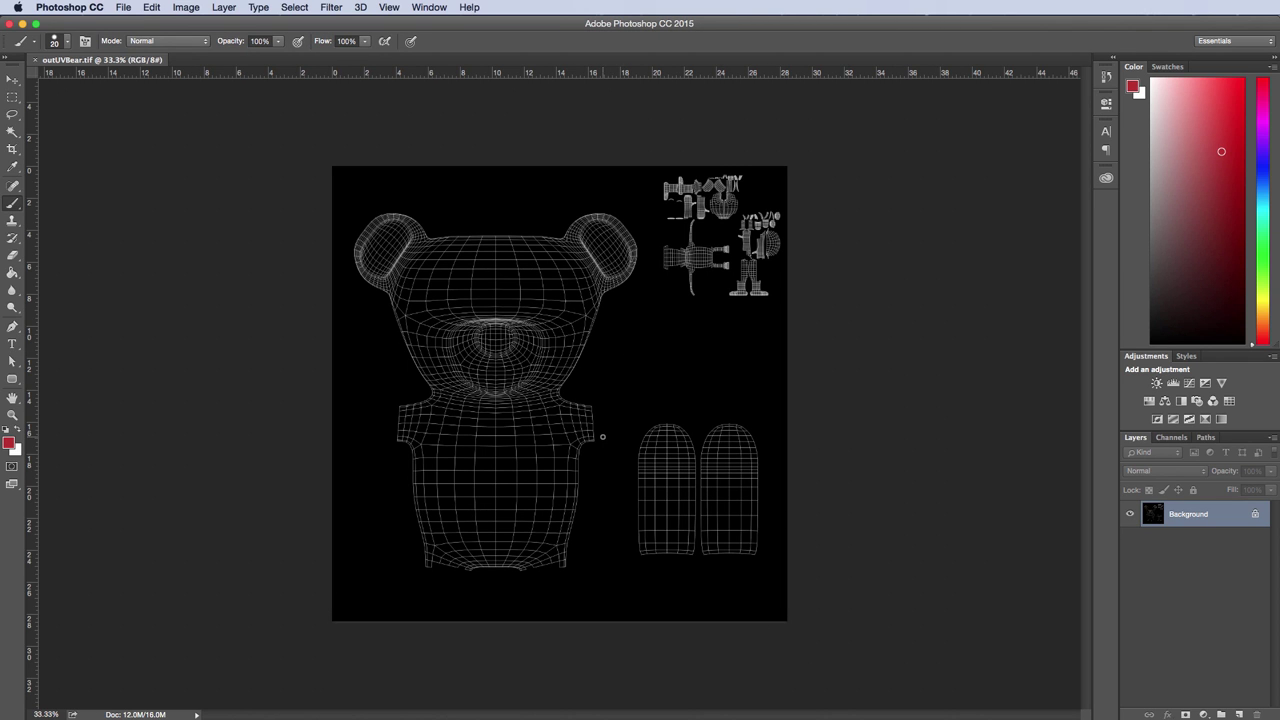
click(1255, 514)
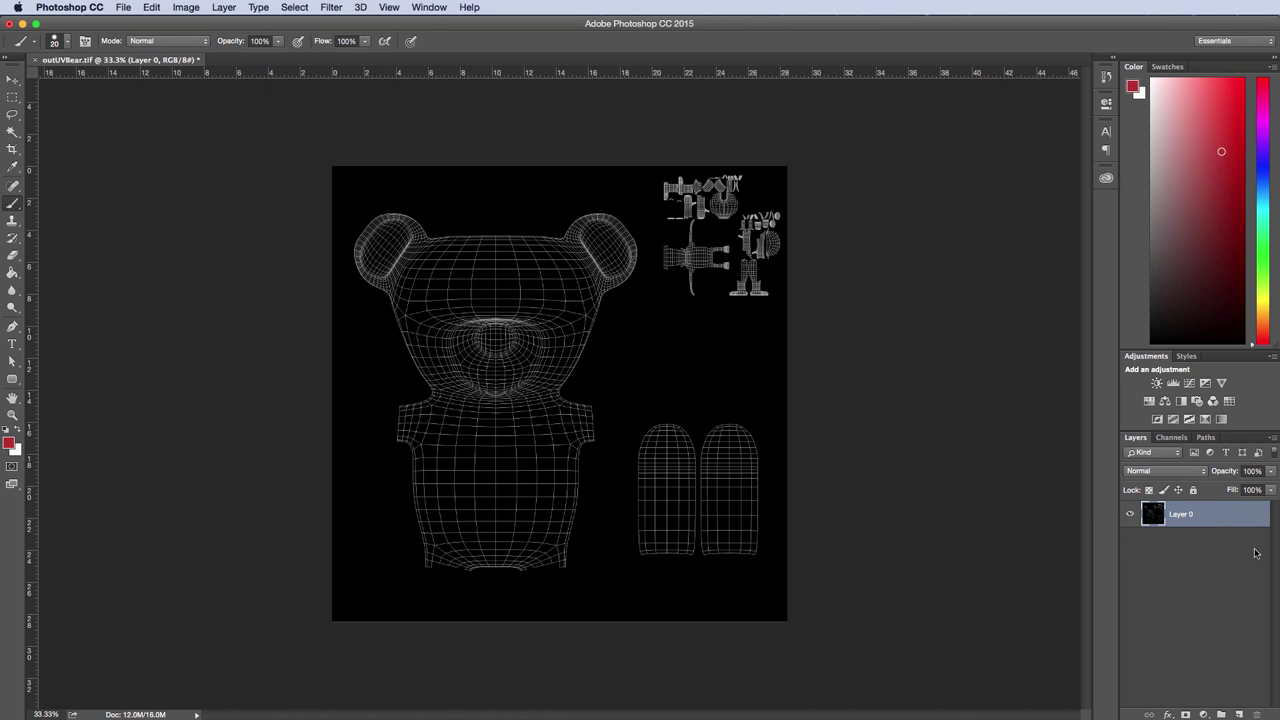
Step: Add a new layer, move it beneath Layer 0 and name it base color
click(1239, 714)
drag(1210, 514, 1208, 558)
double_click(1180, 541)
text(bg)
key(Return)
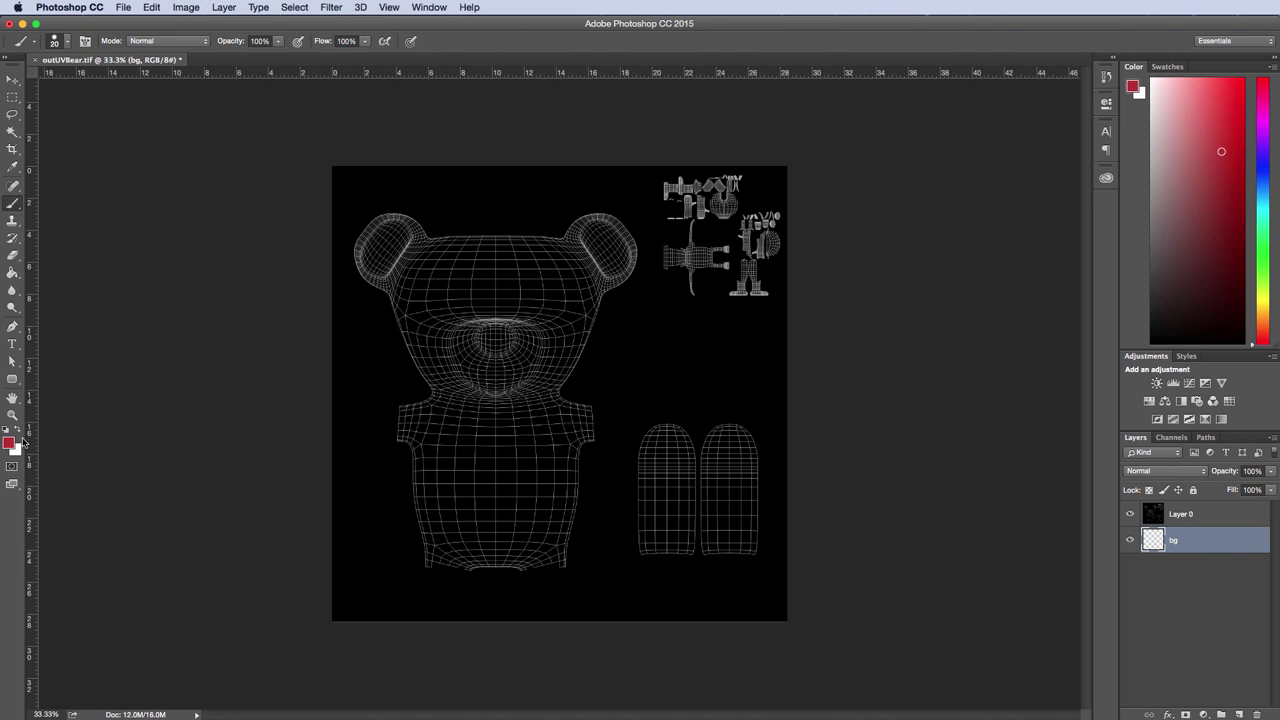
double_click(1177, 541)
text(base color)
key(Return)
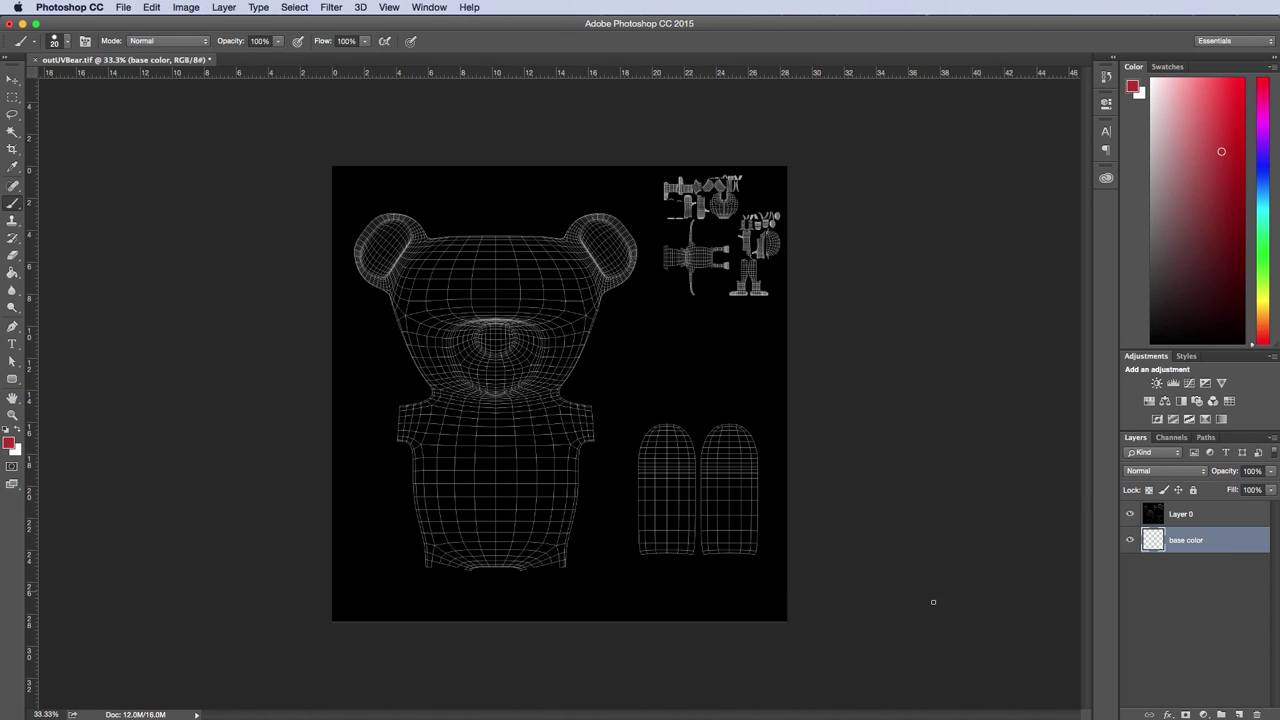
Step: Set the foreground color to brown 916116 and fill the base color layer with it
click(10, 445)
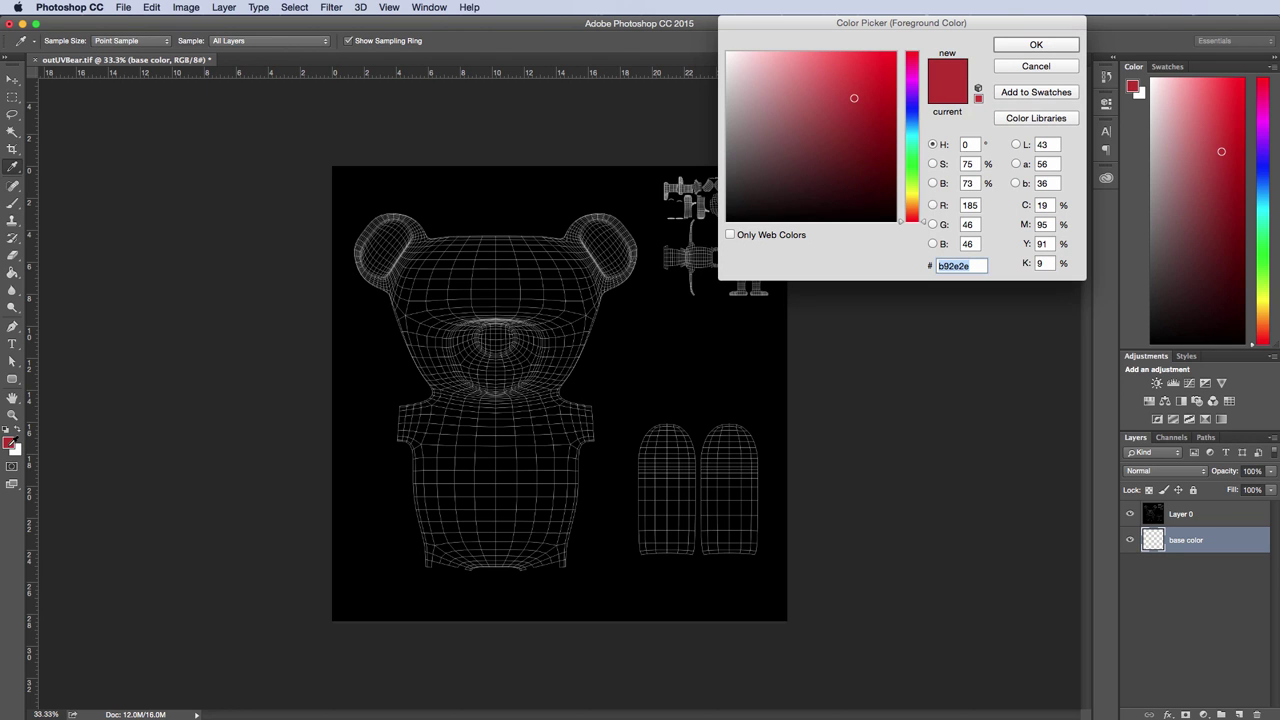
click(914, 209)
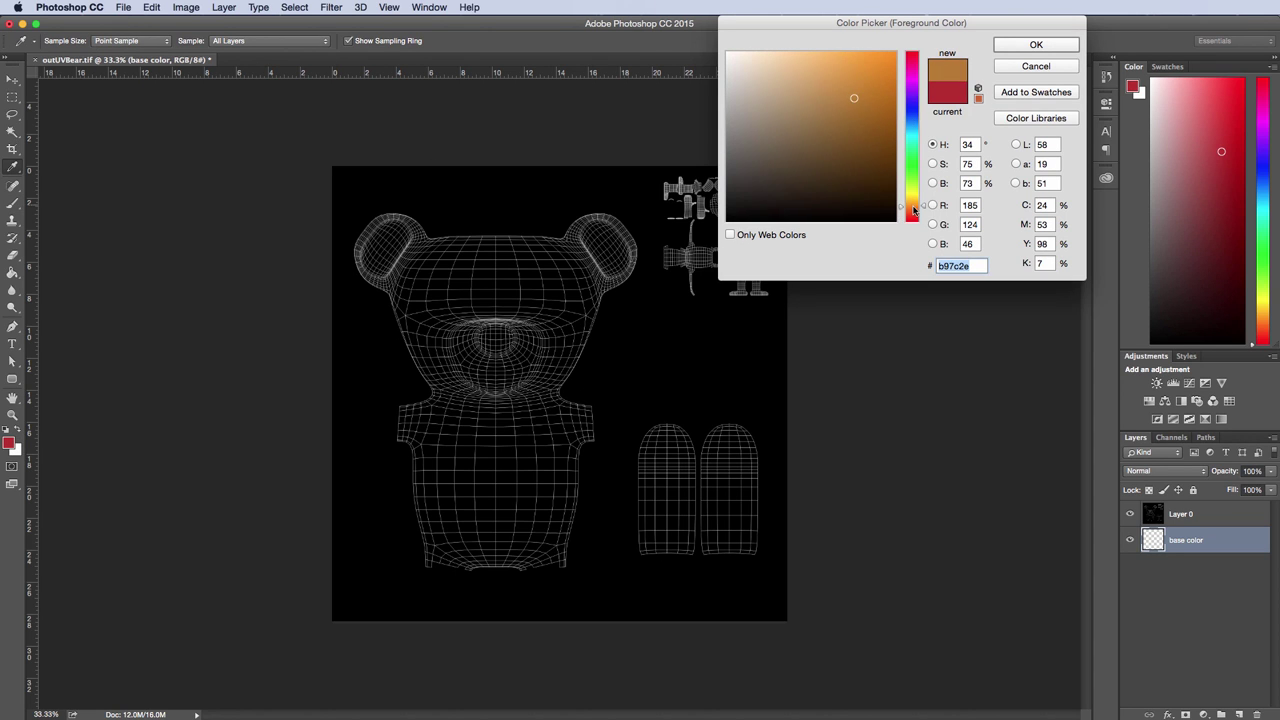
drag(916, 209, 916, 207)
drag(857, 76, 896, 52)
click(922, 205)
drag(925, 205, 928, 207)
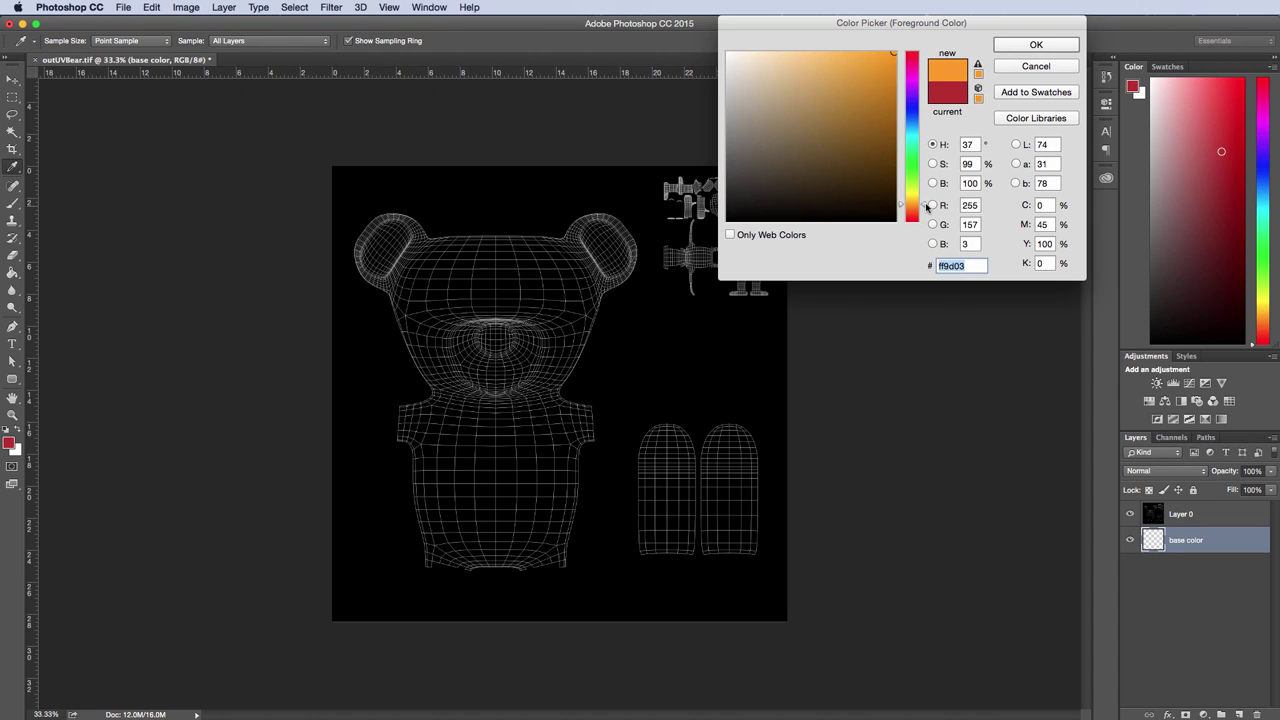
drag(886, 88, 870, 125)
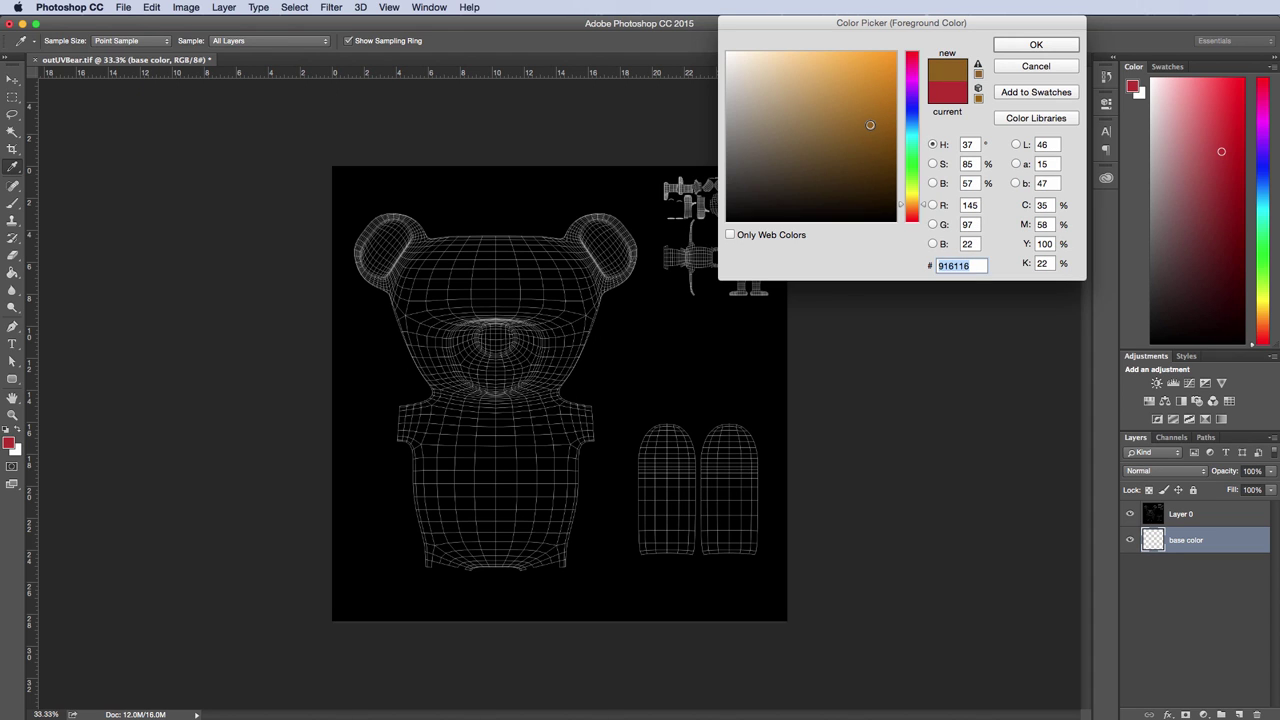
click(1010, 46)
key(b)
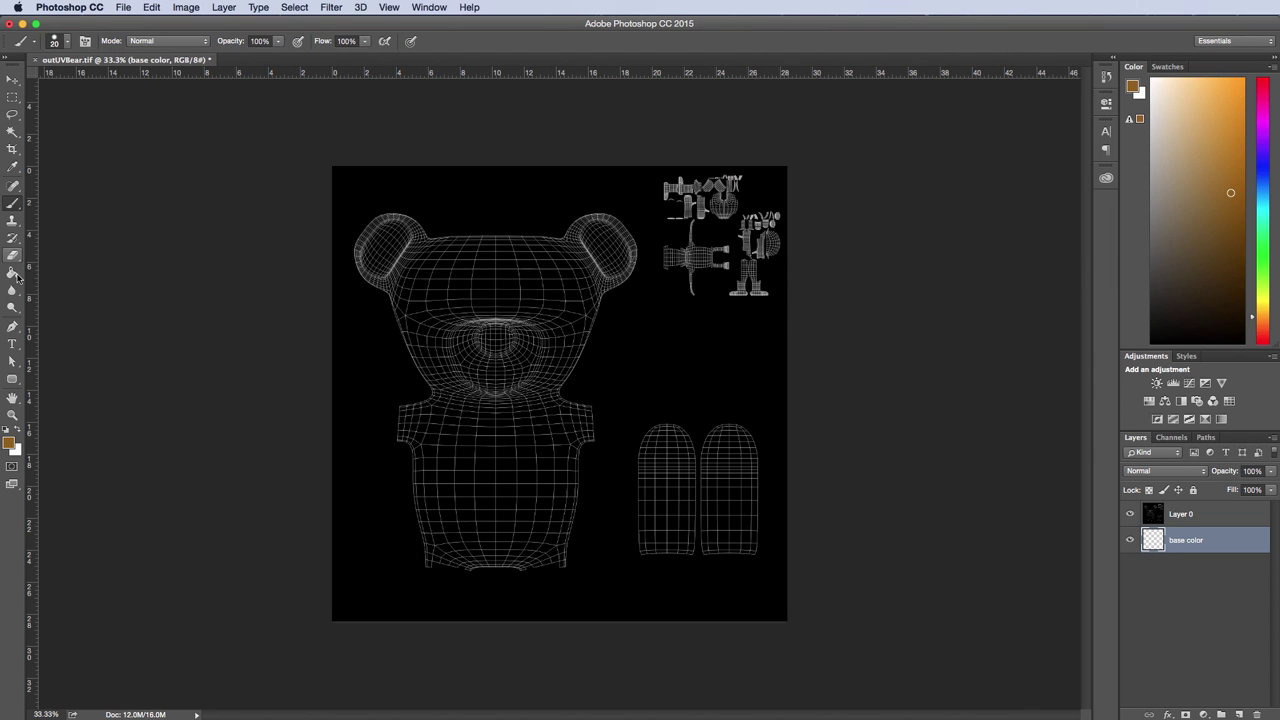
click(12, 272)
click(633, 199)
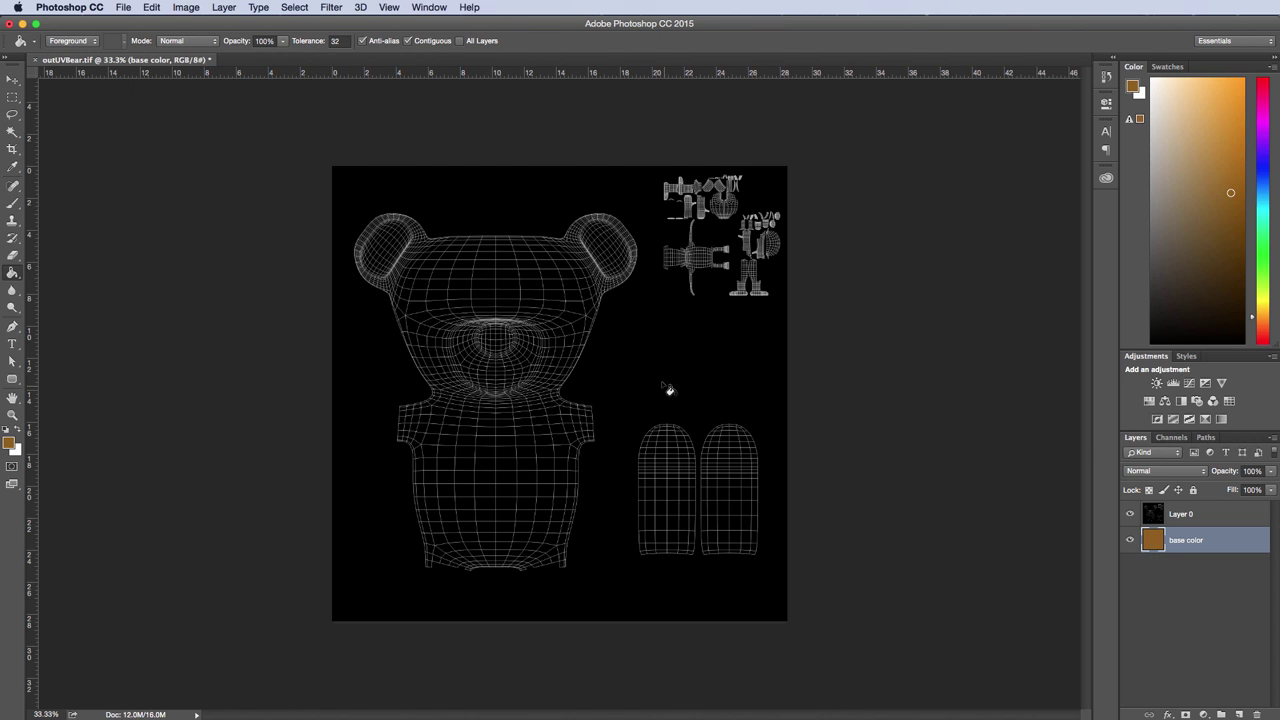
Step: Rename Layer 0 as uv, set its blend mode to Screen and toggle its visibility to check the overlay
click(1187, 513)
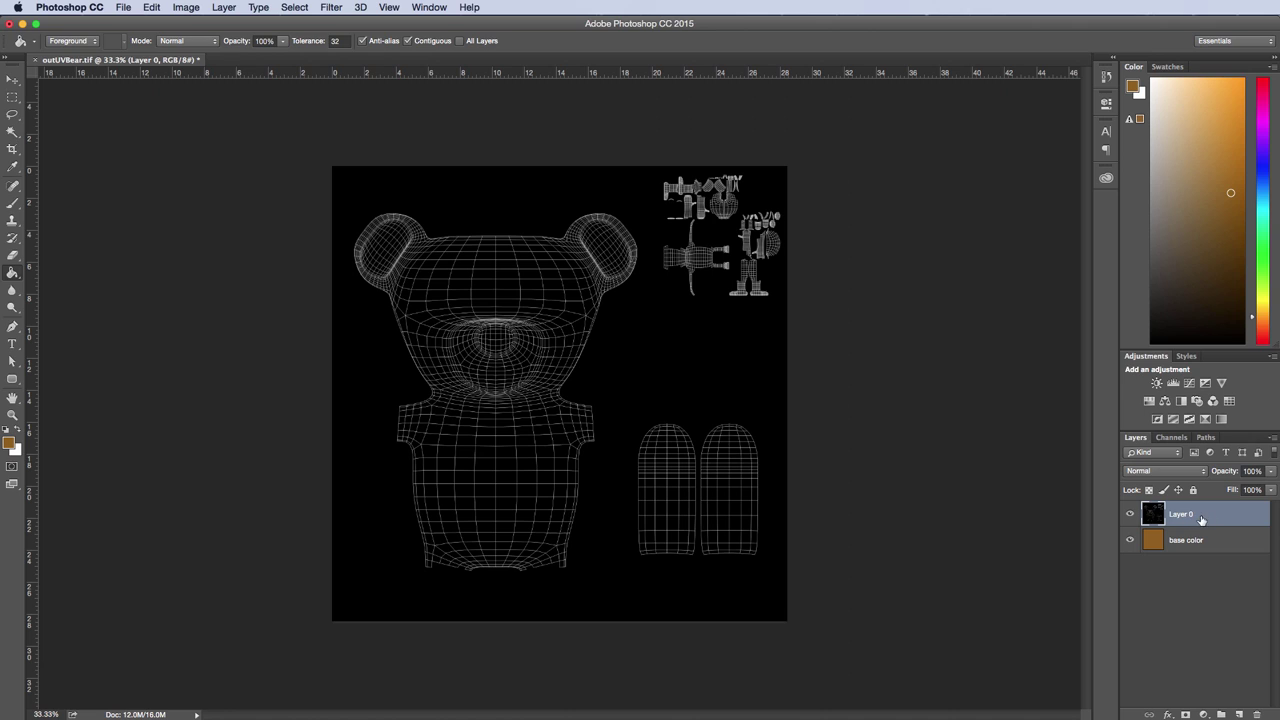
double_click(1182, 514)
text(l)
text(v)
key(Return)
click(1181, 472)
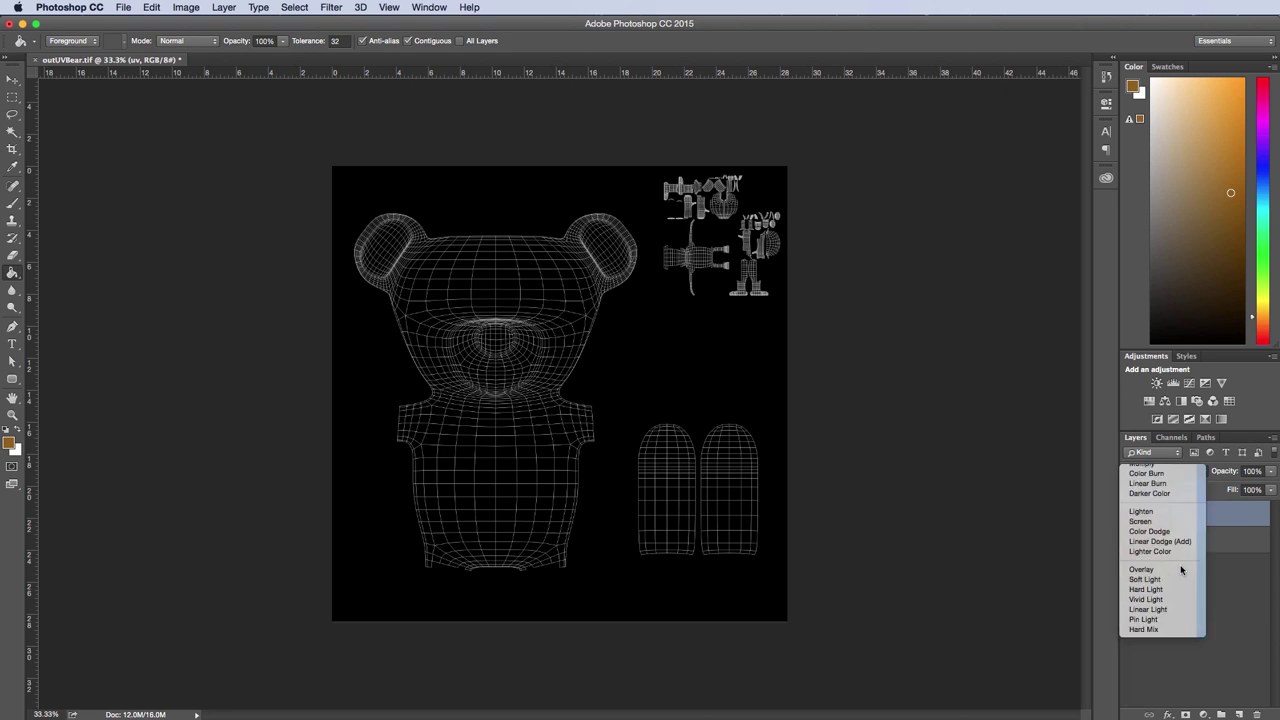
click(1183, 568)
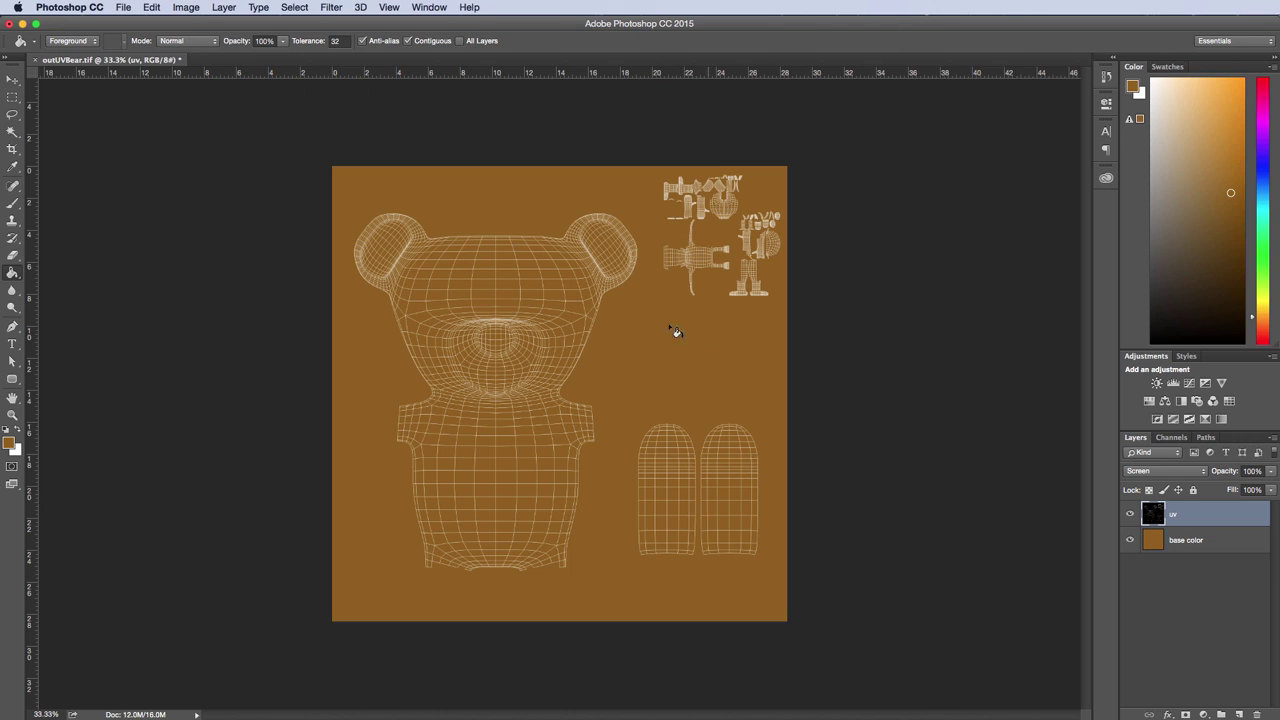
click(1131, 514)
click(1131, 514)
Step: Darken the foreground color to 67450f and fill the base color layer with it
click(1188, 545)
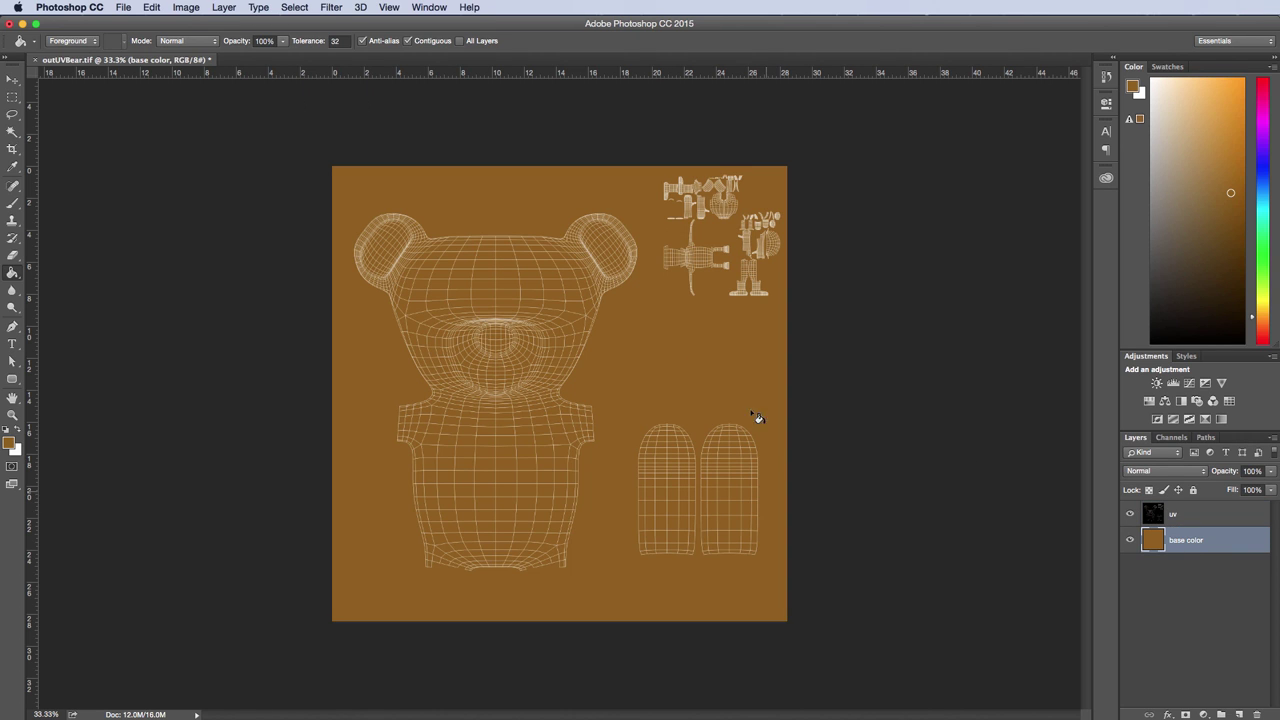
click(10, 443)
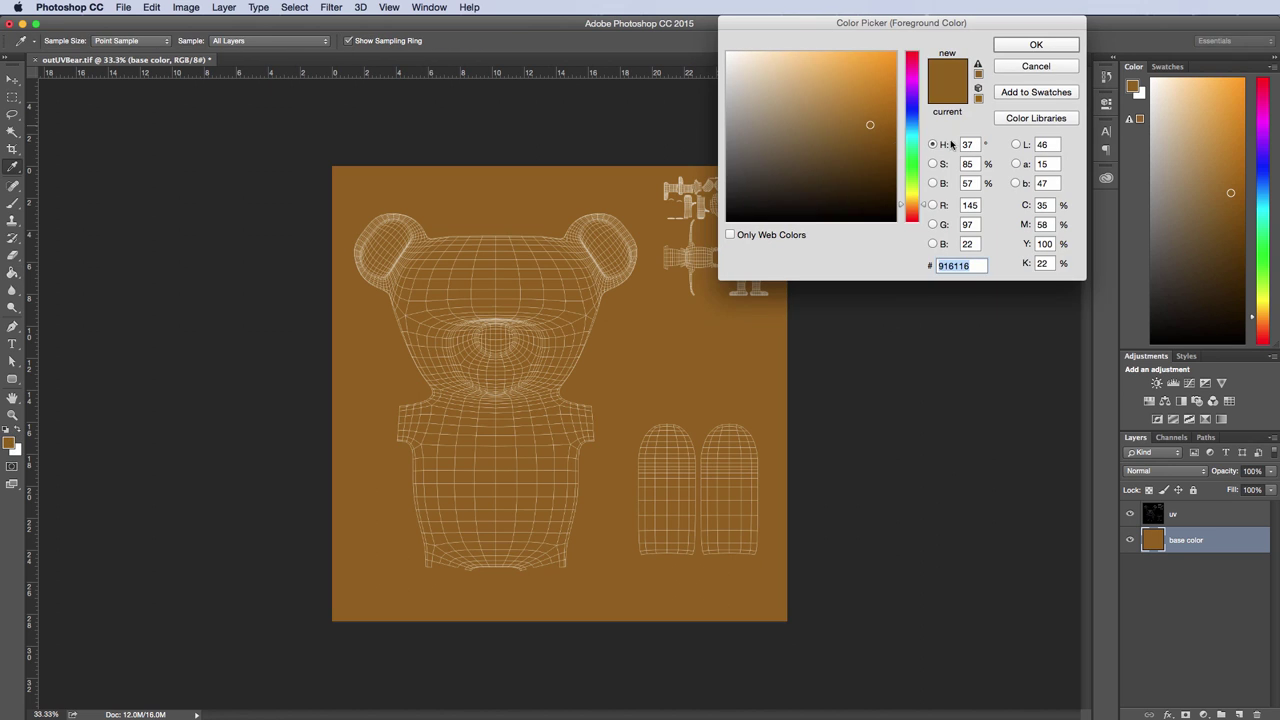
click(872, 152)
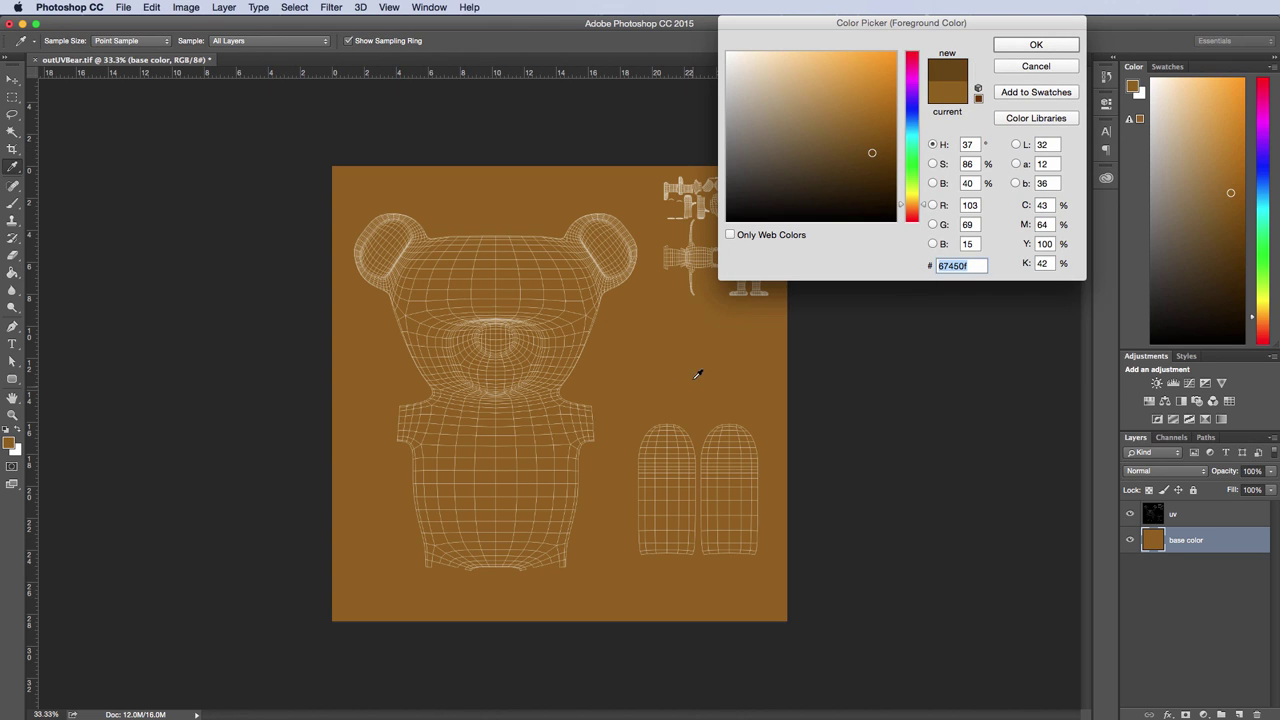
click(1020, 45)
key(g)
click(680, 334)
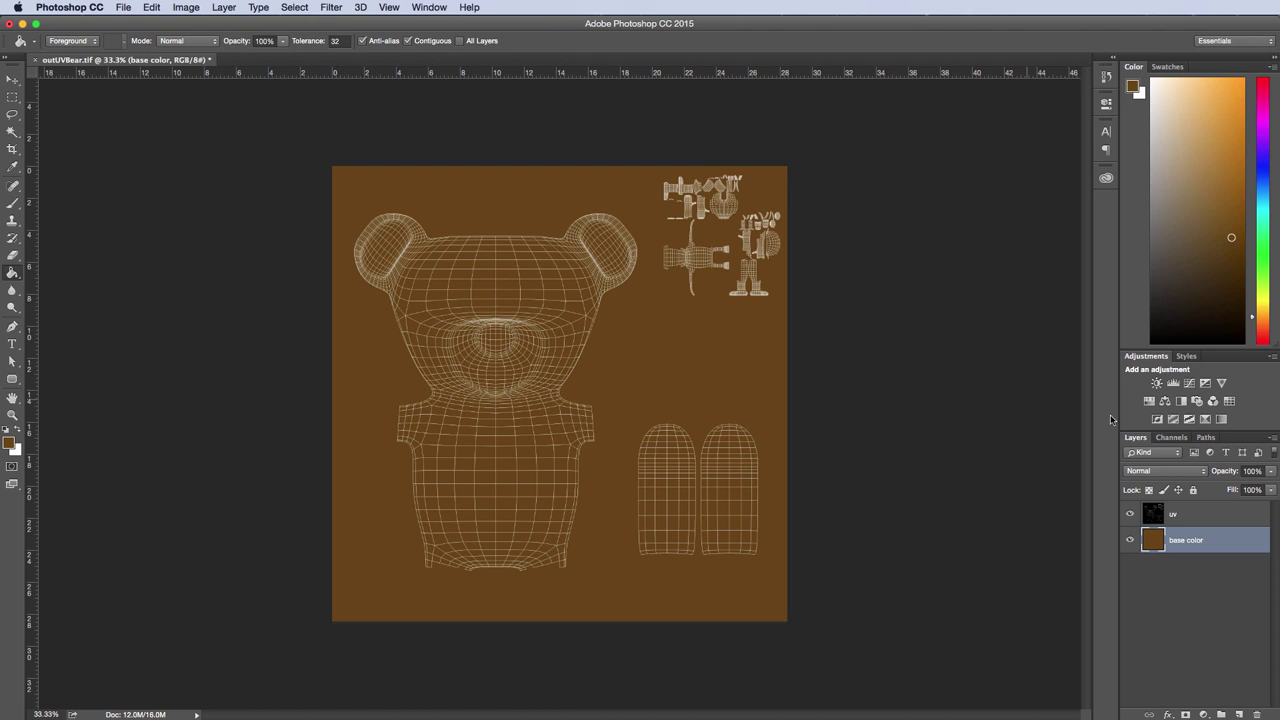
Step: Lock the uv layer completely and add a new layer named detail directly above base color
click(1200, 515)
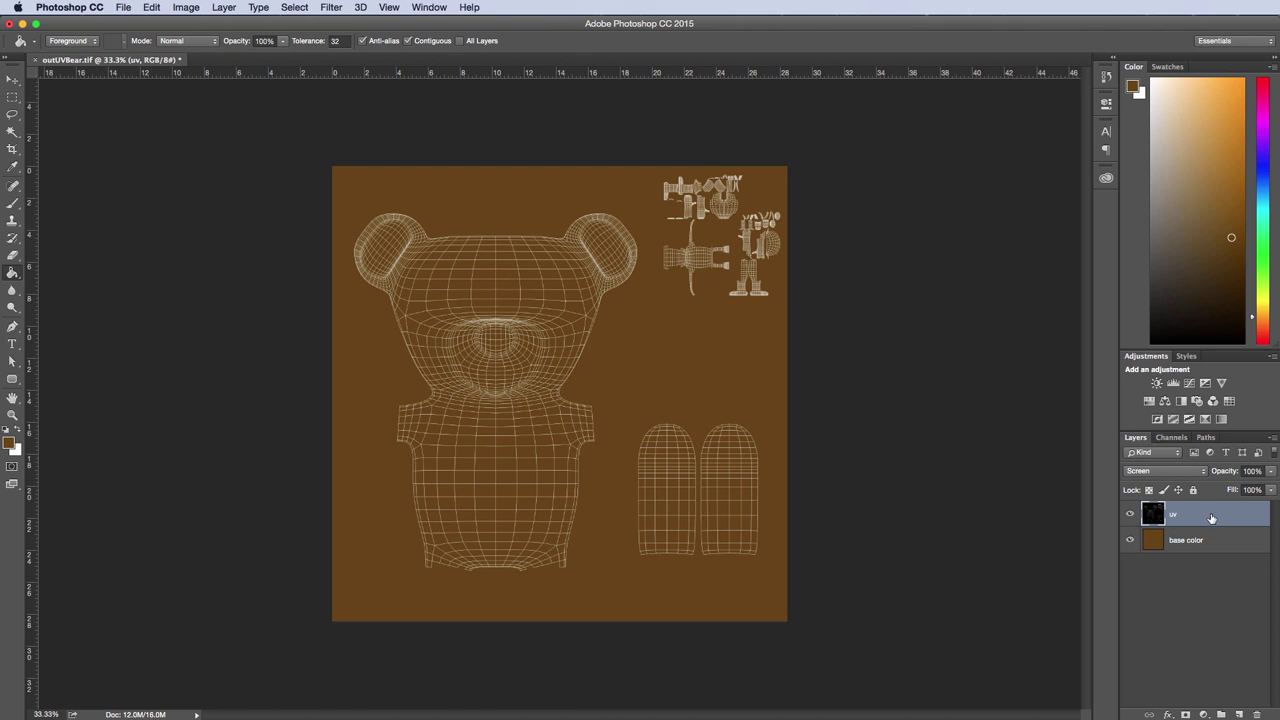
click(1193, 491)
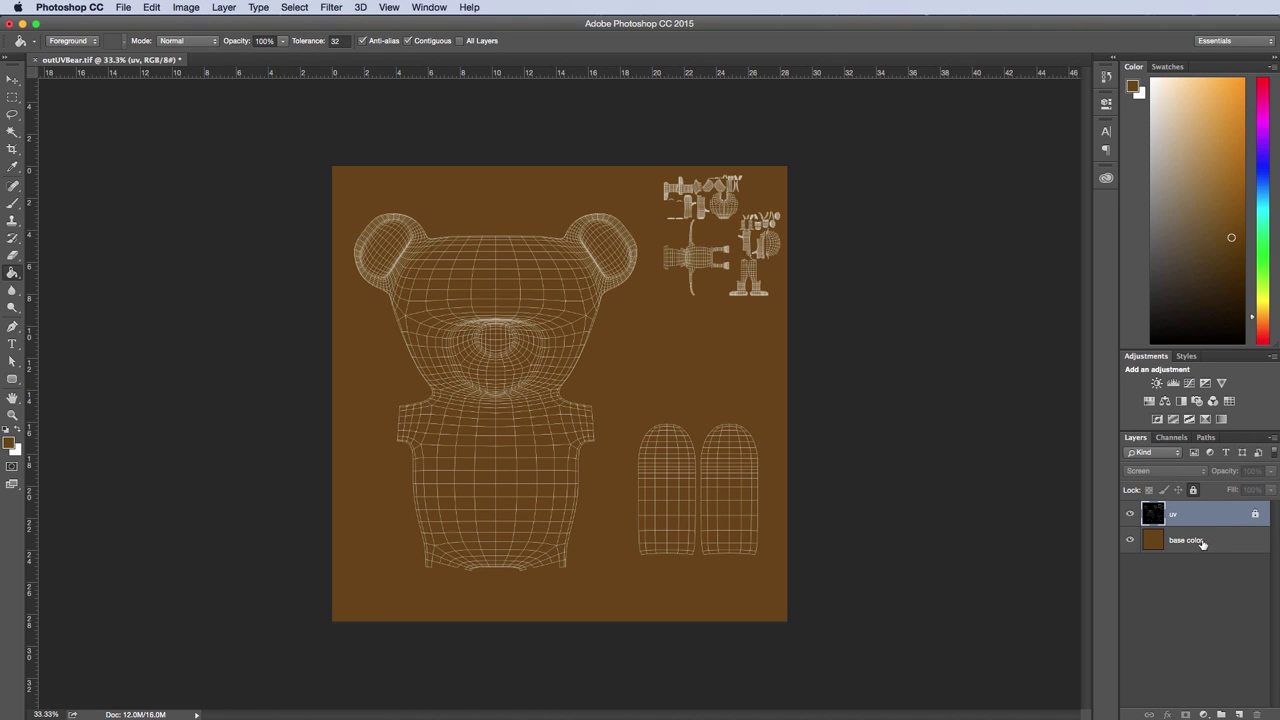
click(1202, 542)
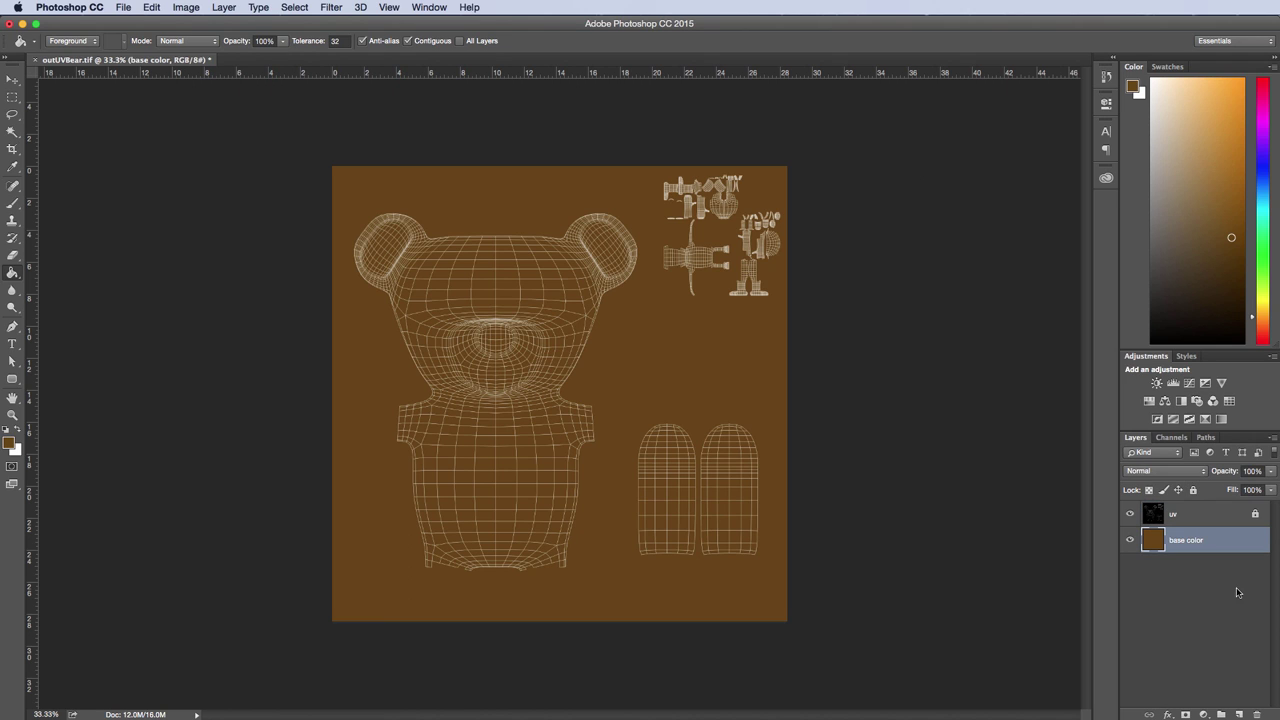
click(1239, 714)
double_click(1177, 540)
text(detail)
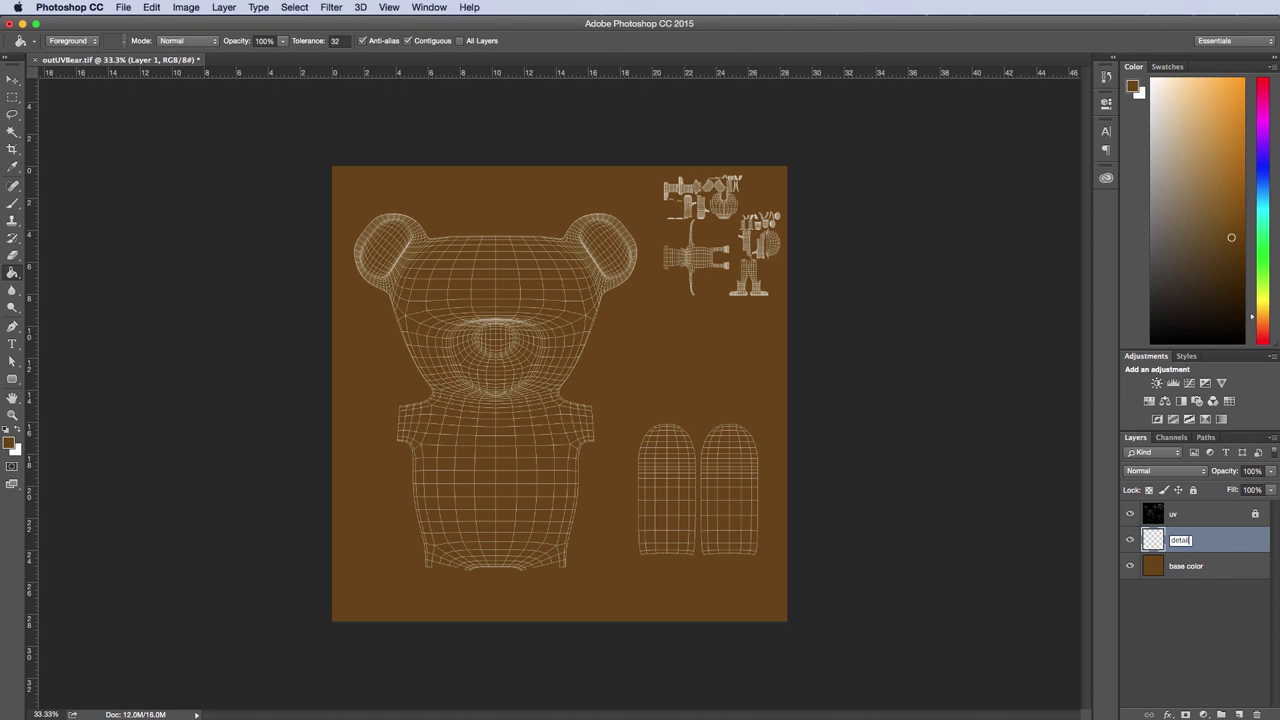
key(Return)
Step: Paint the bear's nose solid black on the detail layer with a 20 px brush, following the oval wireframe at the muzzle
alt+scroll(573, 385, up, 5)
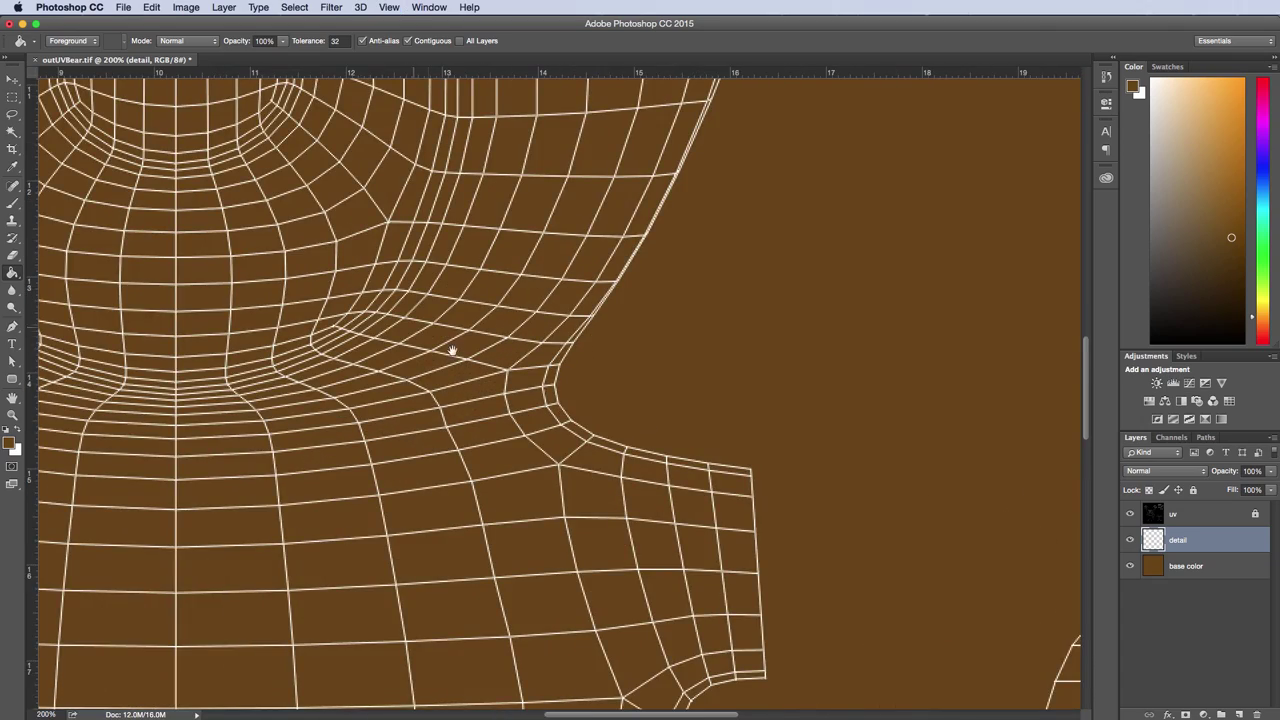
drag(452, 350, 846, 631)
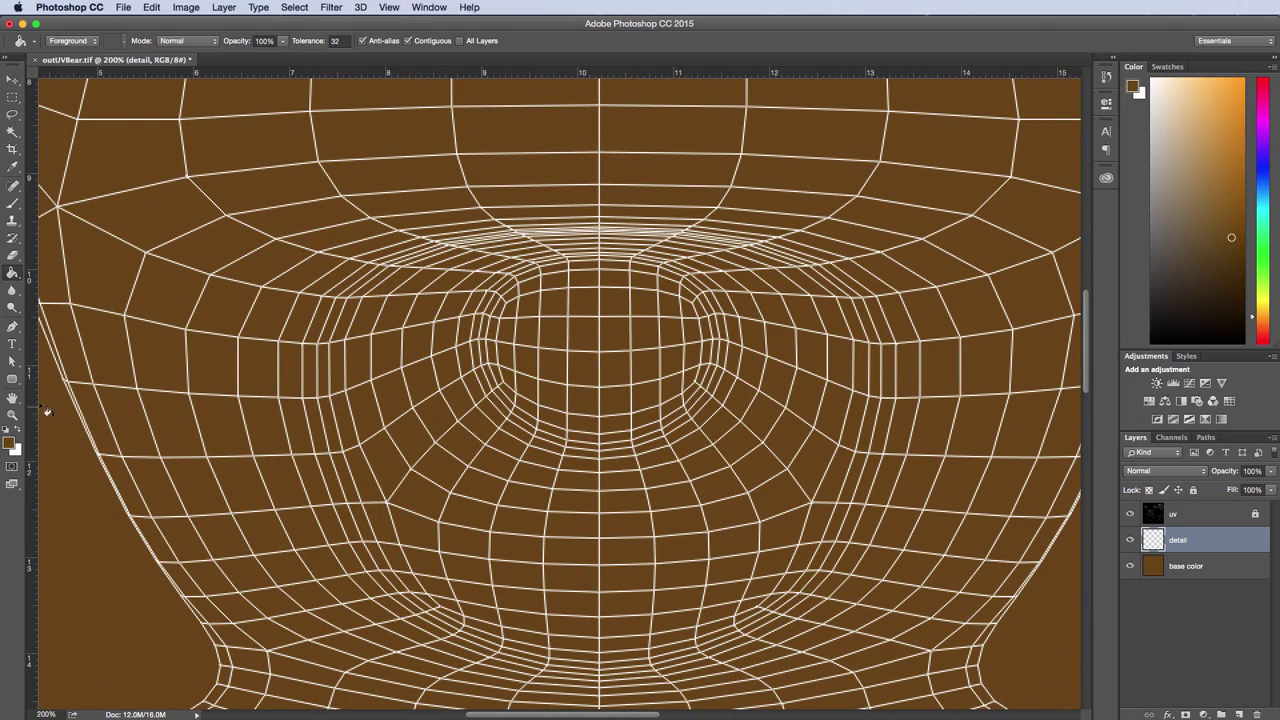
click(7, 429)
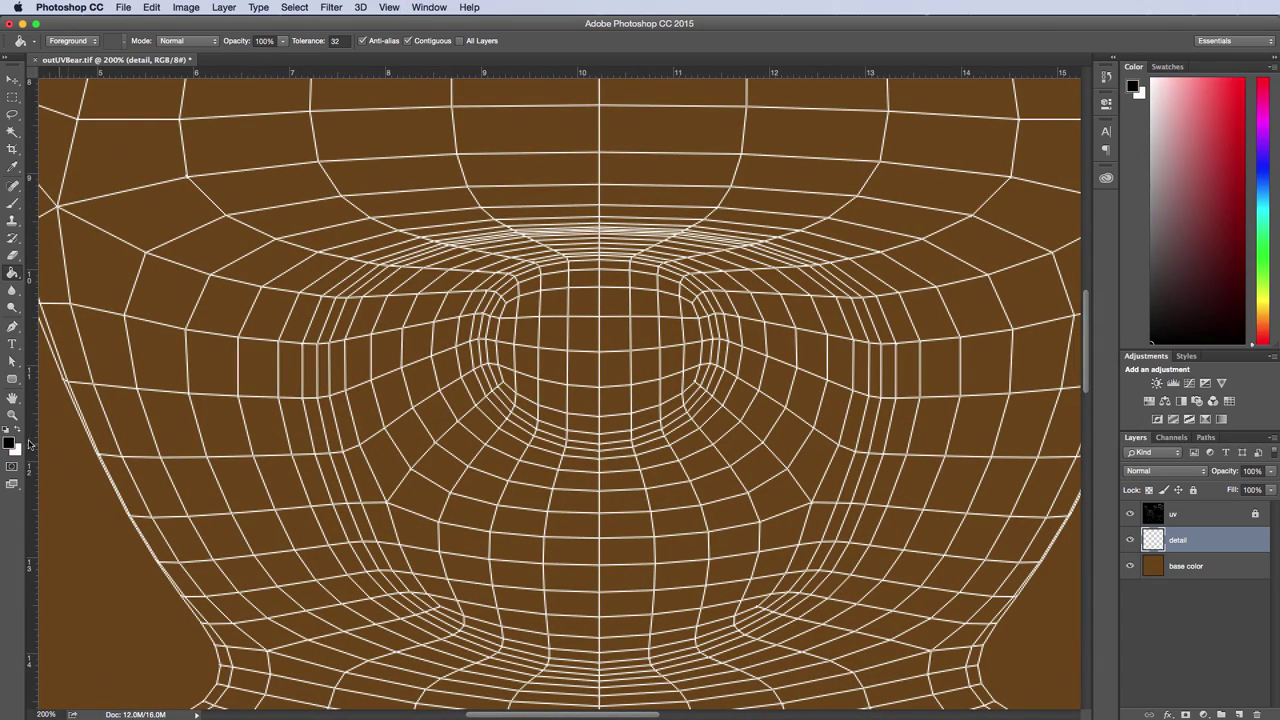
click(12, 203)
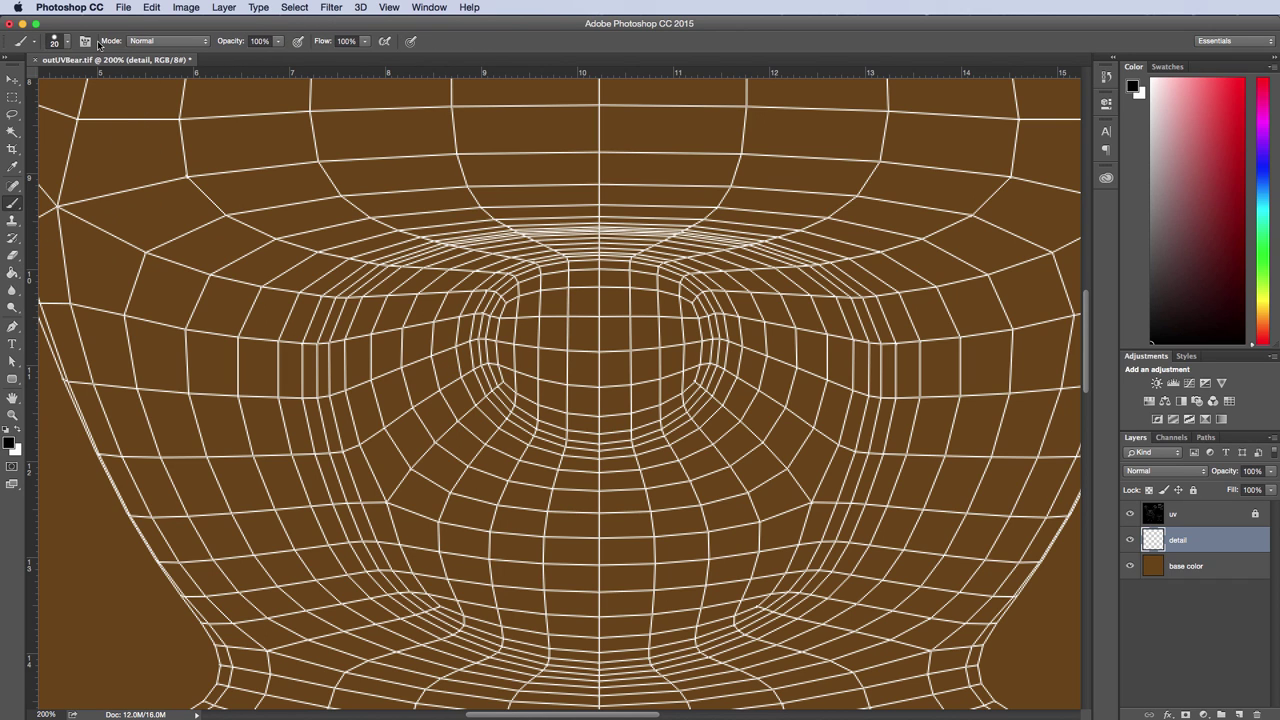
click(62, 41)
double_click(50, 177)
mouse_move(620, 268)
mouse_down()
mouse_move(538, 276)
mouse_move(502, 300)
mouse_move(486, 340)
mouse_move(493, 382)
mouse_move(547, 432)
mouse_move(656, 430)
mouse_move(691, 411)
mouse_move(712, 372)
mouse_move(687, 292)
mouse_move(642, 271)
mouse_move(538, 295)
mouse_up()
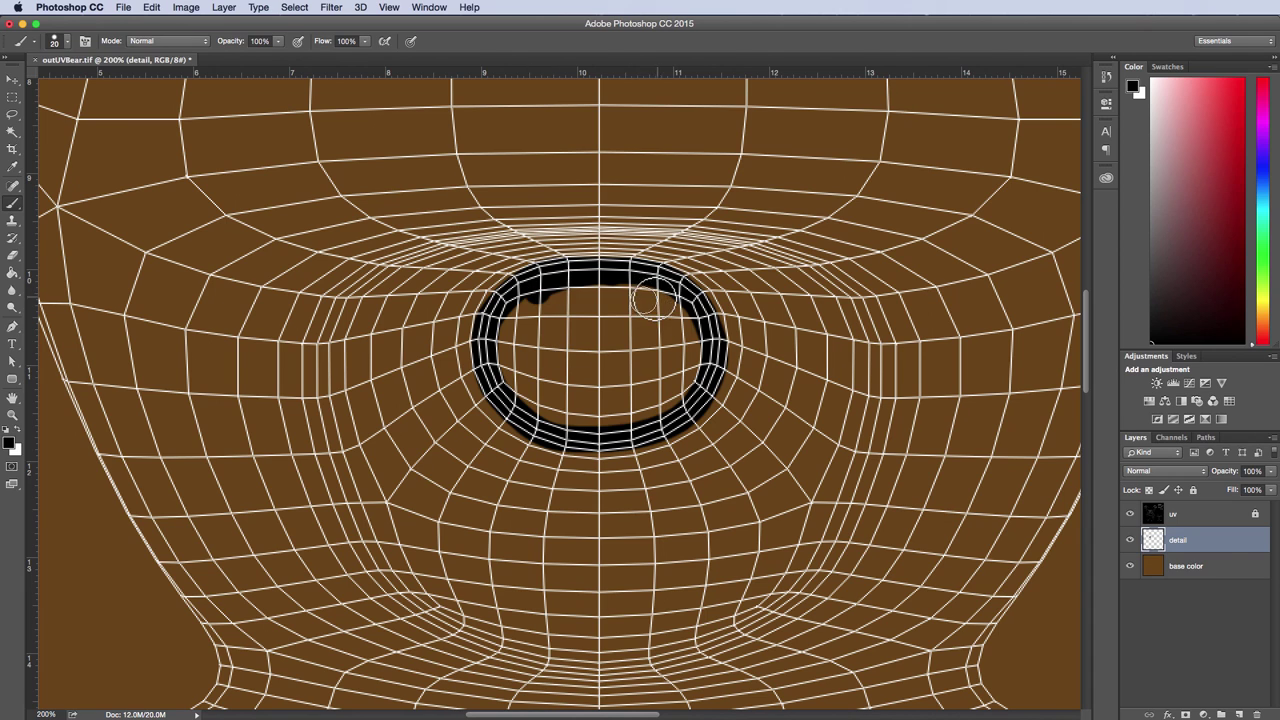
mouse_move(645, 300)
mouse_down()
mouse_move(545, 325)
mouse_move(525, 302)
mouse_move(527, 368)
mouse_move(550, 382)
mouse_move(537, 382)
mouse_move(543, 392)
mouse_move(515, 340)
mouse_move(580, 372)
mouse_move(507, 375)
mouse_move(565, 335)
mouse_move(557, 385)
mouse_move(617, 408)
mouse_move(616, 384)
mouse_move(573, 357)
mouse_move(651, 346)
mouse_move(587, 326)
mouse_move(630, 300)
mouse_move(673, 322)
mouse_move(659, 300)
mouse_move(683, 340)
mouse_move(660, 397)
mouse_up()
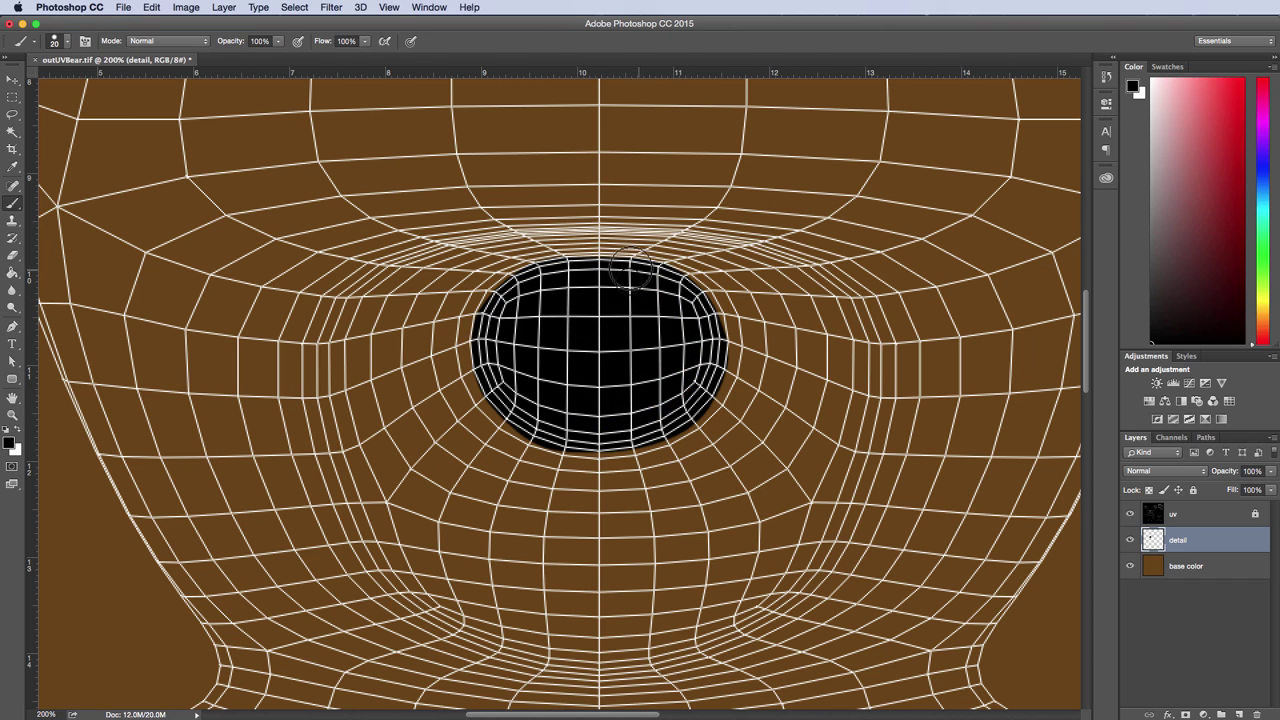
Step: Inspect the painted nose with the uv layer hidden, show the wireframe again and reselect the detail layer
click(1183, 514)
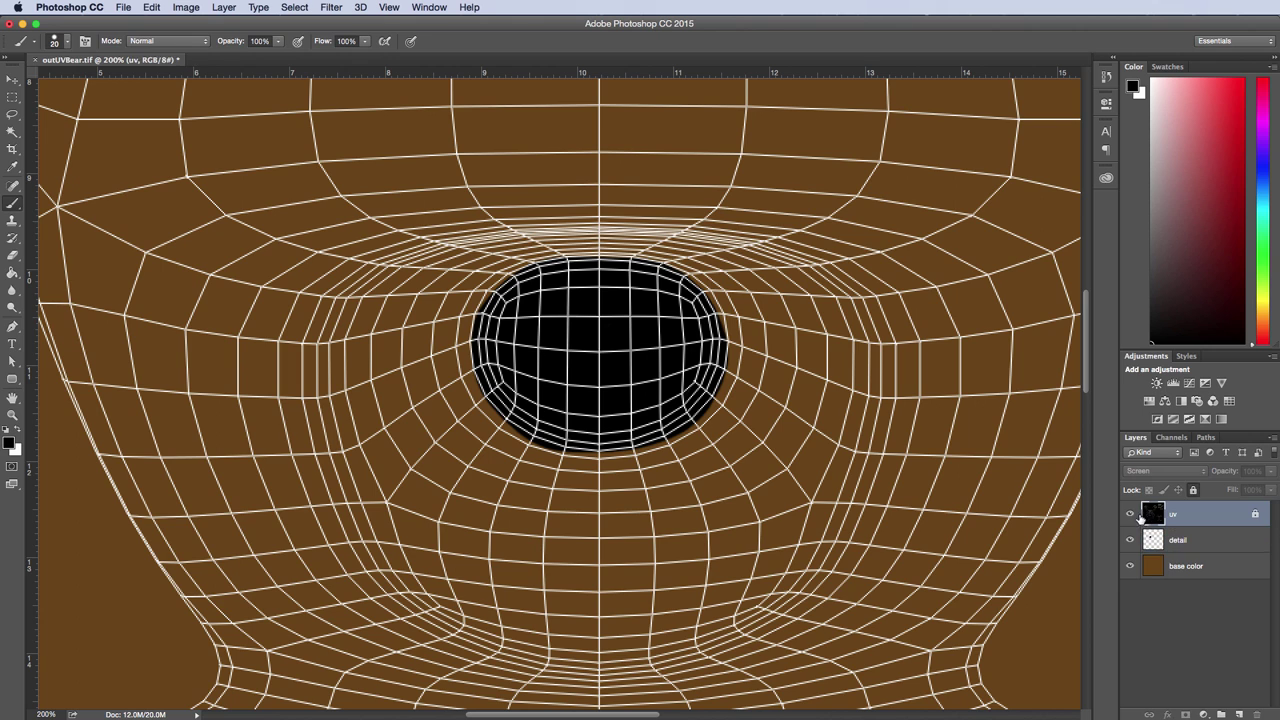
click(1130, 514)
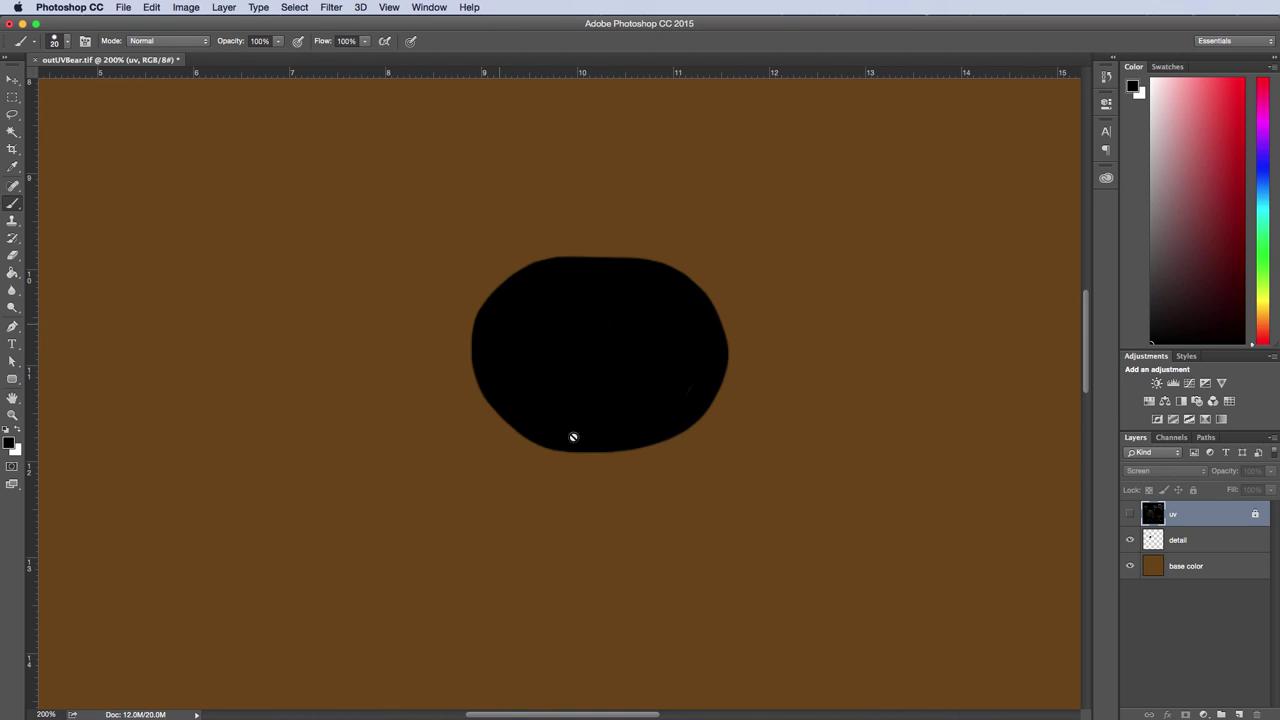
click(1130, 514)
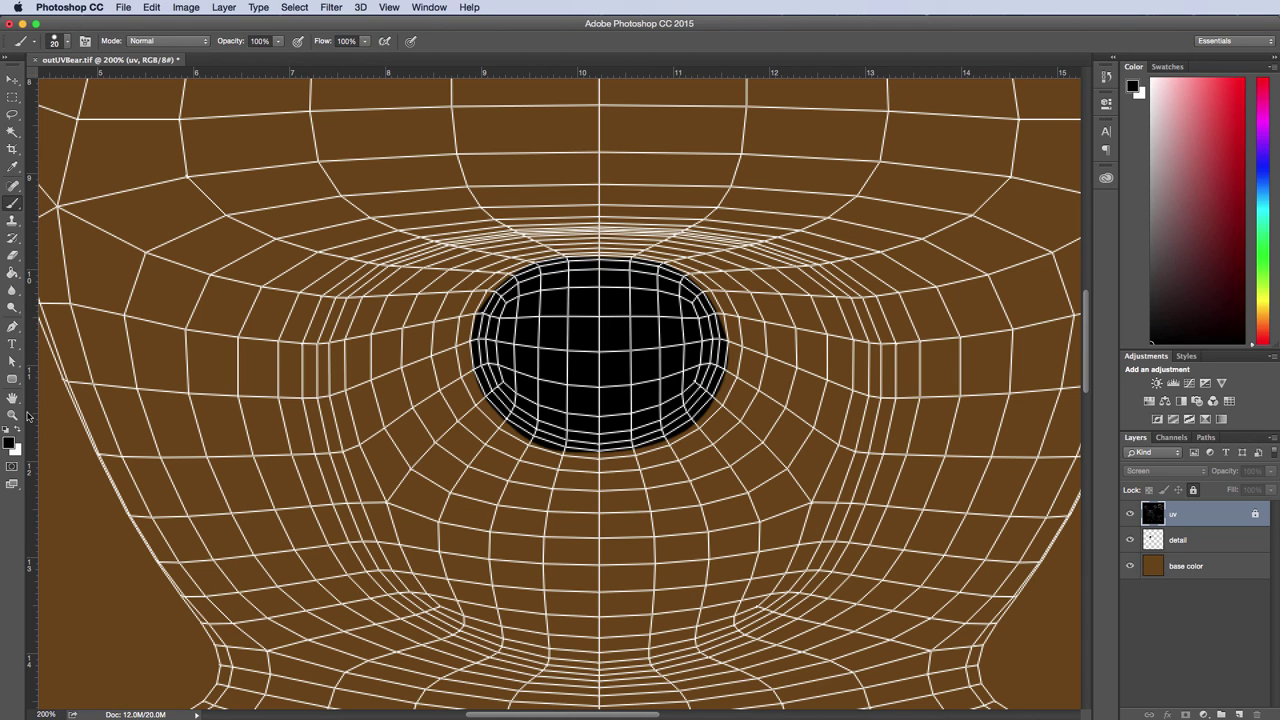
click(1188, 549)
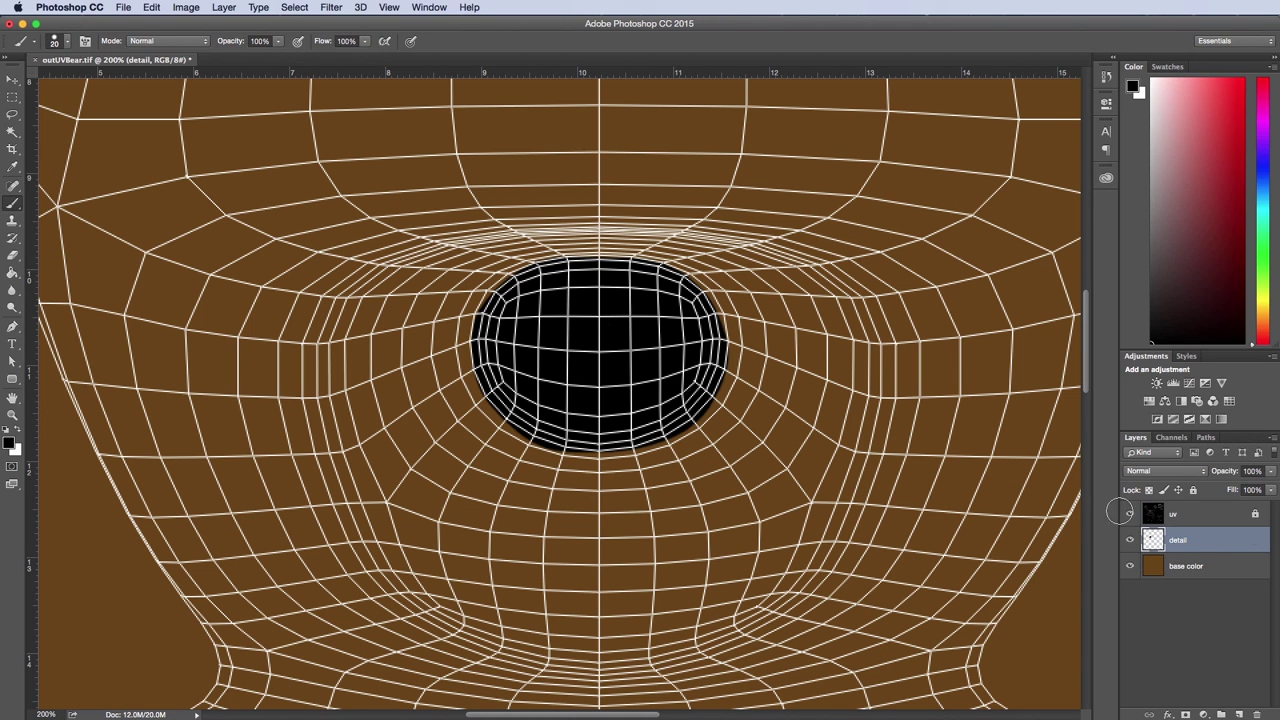
Step: Reduce the brush to 3 px and, with the uv layer temporarily hidden, paint short black stitches on all four sides of the nose
key(bracketleft)
key(bracketleft)
key(bracketleft)
key(bracketleft)
key(bracketleft)
key(bracketleft)
key(bracketleft)
key(bracketleft)
click(1129, 514)
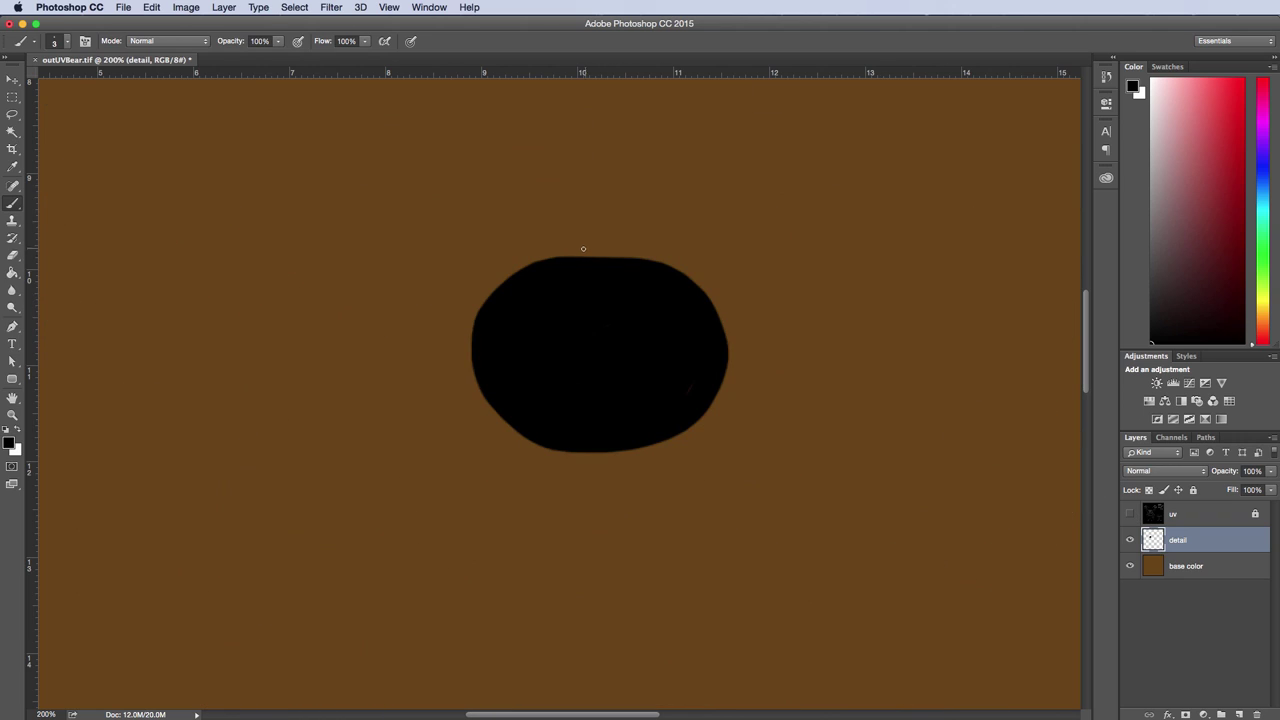
drag(606, 241, 606, 257)
mouse_move(754, 339)
mouse_down()
mouse_move(727, 338)
mouse_move(740, 333)
mouse_up()
key(super+z)
key(super+z)
drag(607, 446, 609, 469)
mouse_move(479, 330)
mouse_down()
mouse_move(455, 333)
mouse_move(455, 365)
mouse_up()
key(super+minus)
key(super+minus)
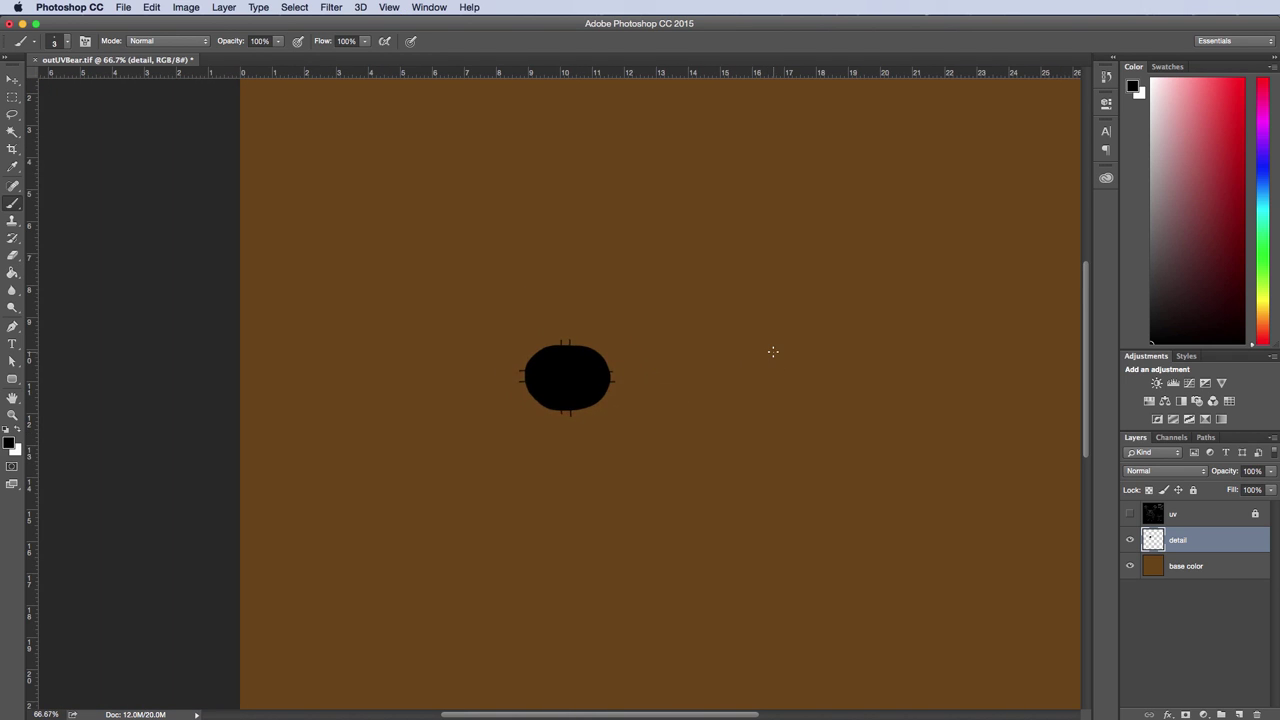
click(1130, 513)
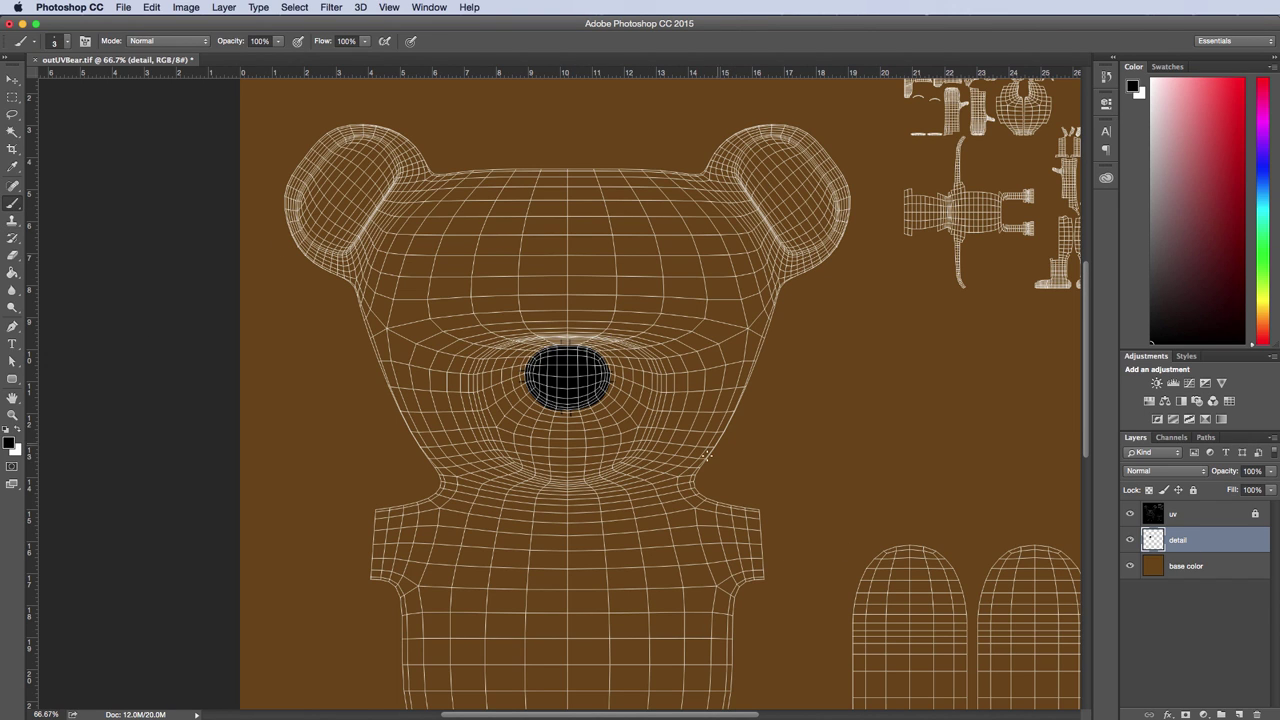
Step: Enlarge the brush to 5 px for work on the bear's belly area
key(bracketright)
key(bracketright)
scroll(709, 405, down, 5)
scroll(709, 405, left, 2)
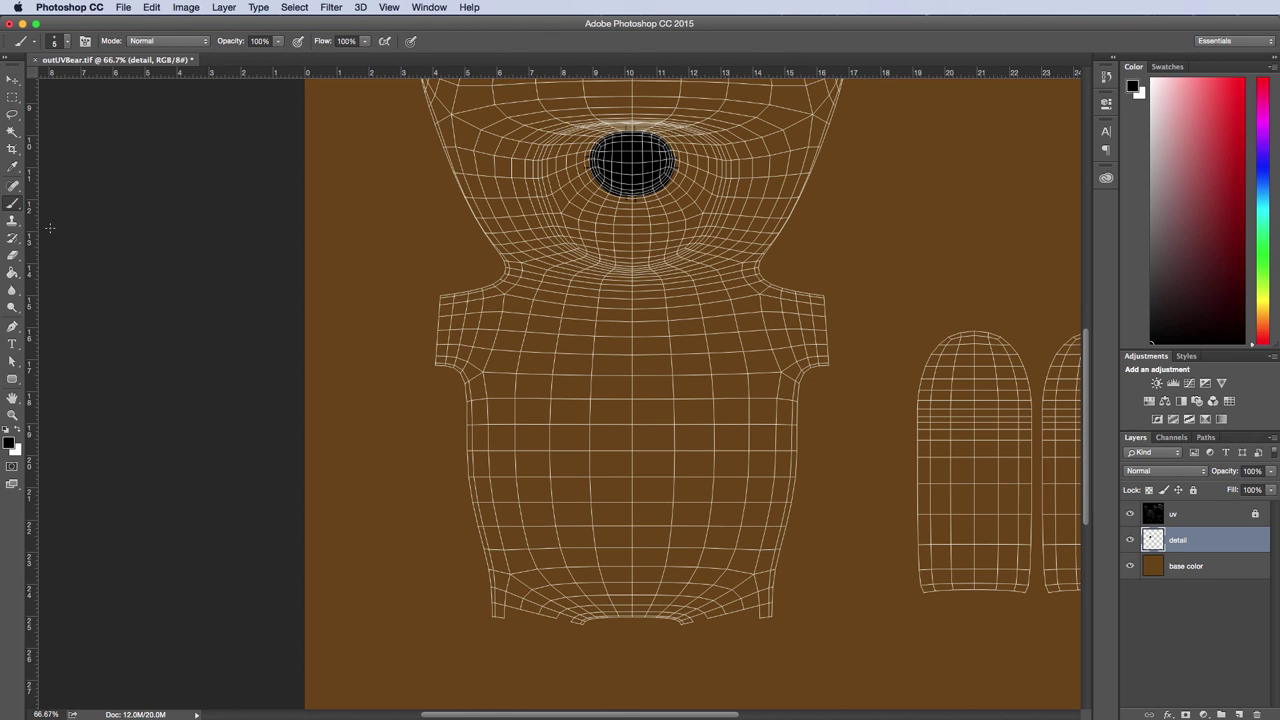
alt+click(371, 366)
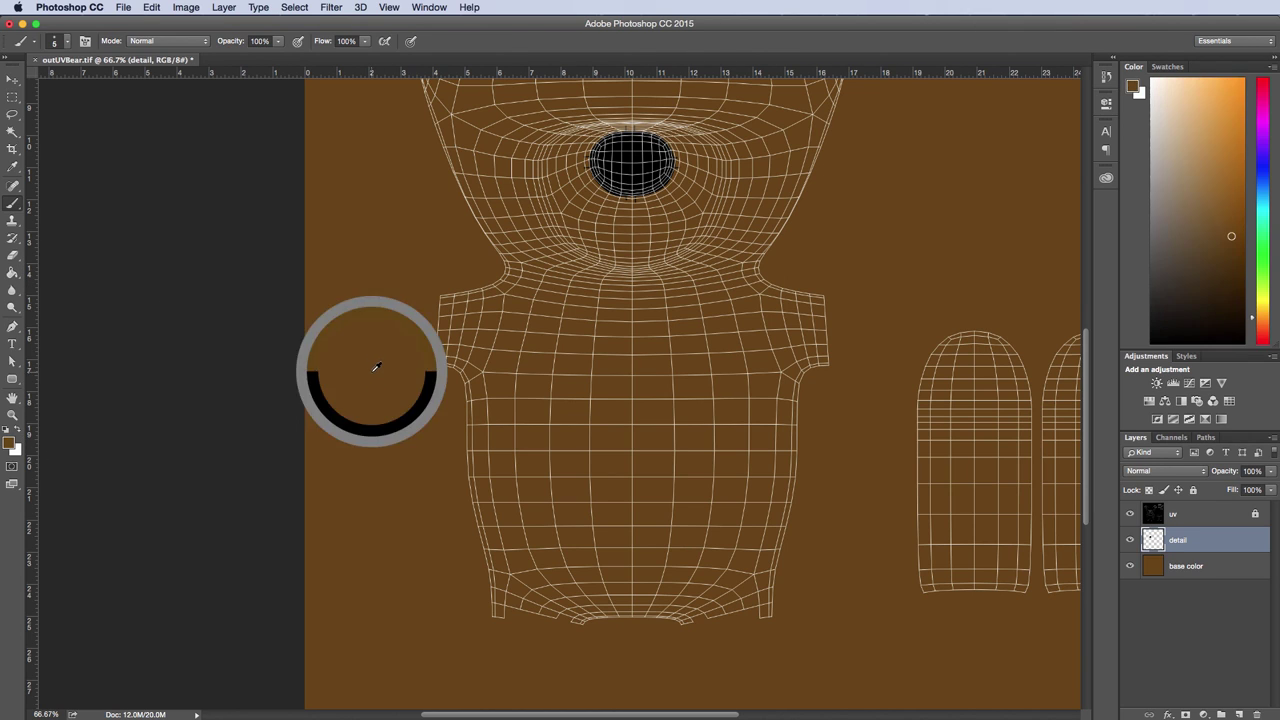
click(12, 444)
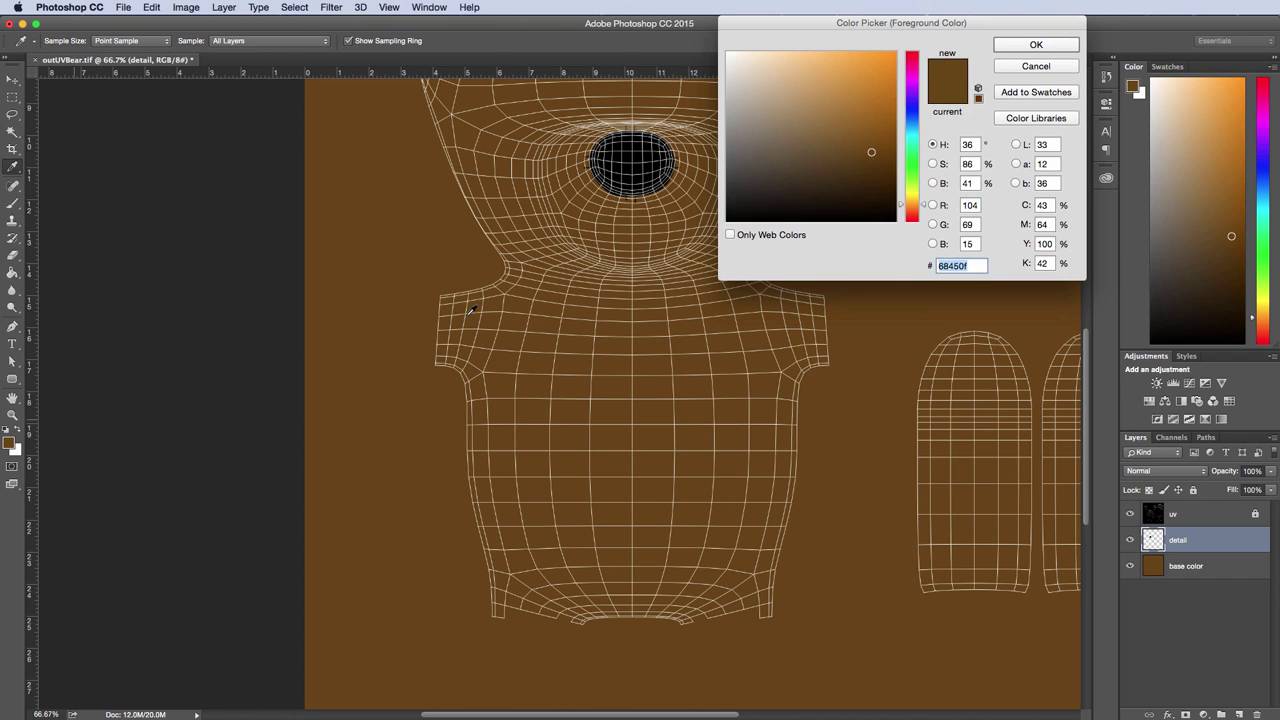
click(1035, 67)
click(18, 431)
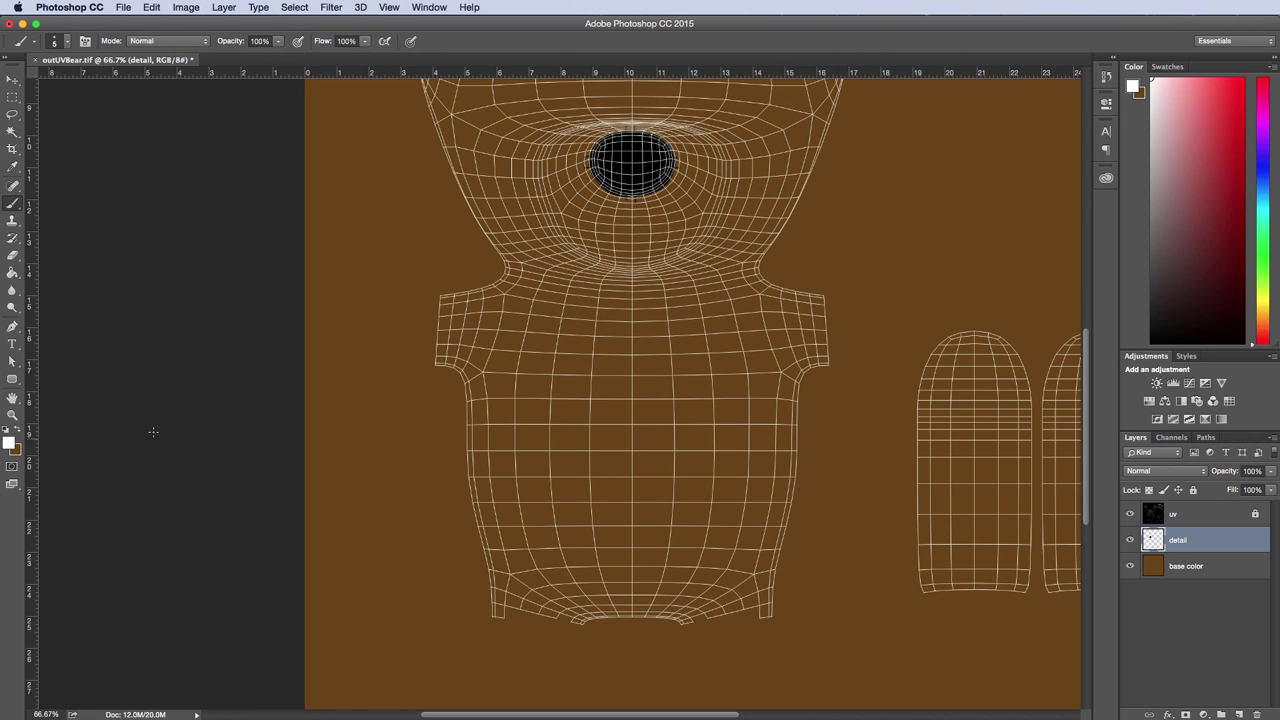
Step: Sample the brown base color and lighten it to the tan foreground color ce9e53
alt+click(392, 423)
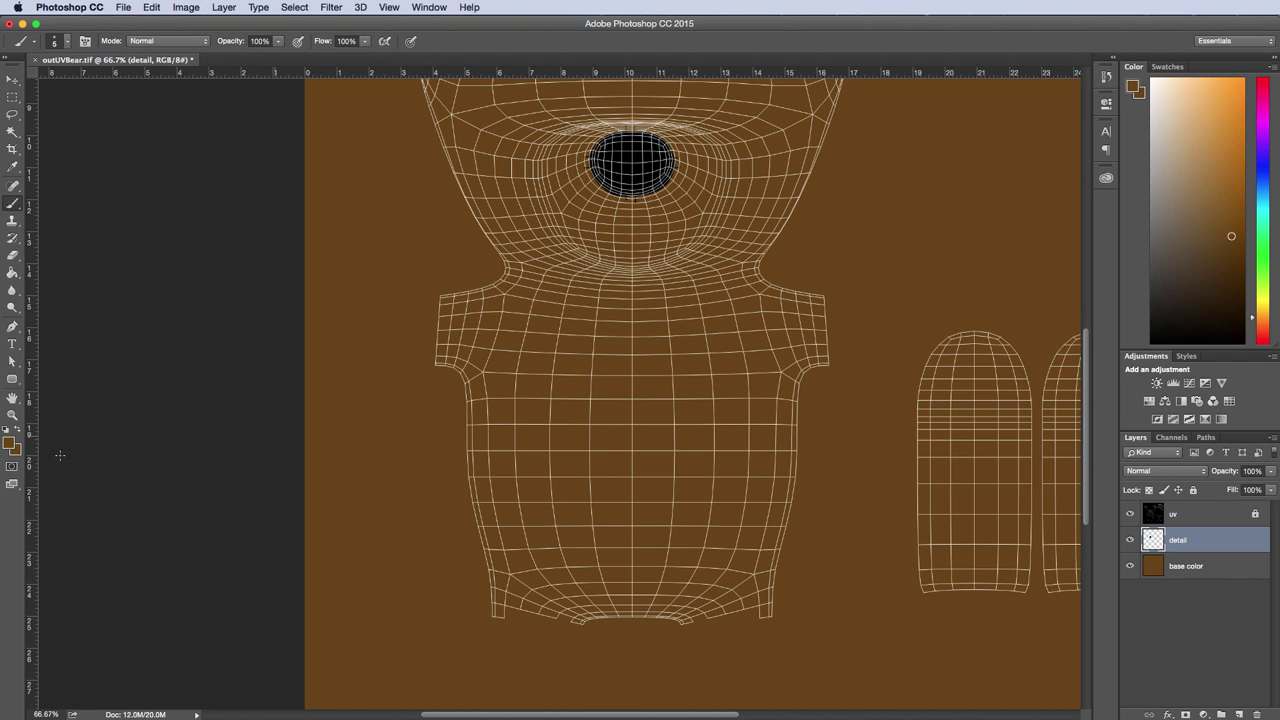
click(12, 443)
drag(846, 106, 827, 84)
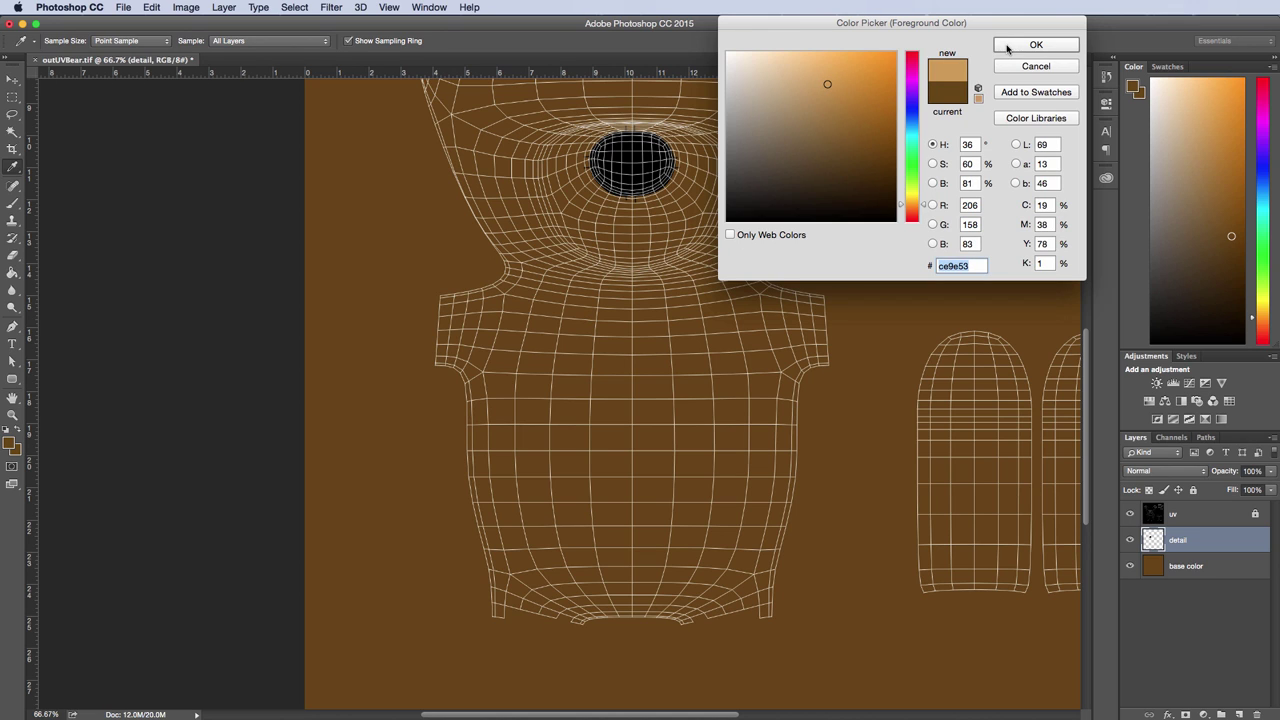
click(1008, 48)
Step: With a 9 px brush on the detail layer, paint the left half of an oval belly outline starting and ending on the center line
key(bracketright)
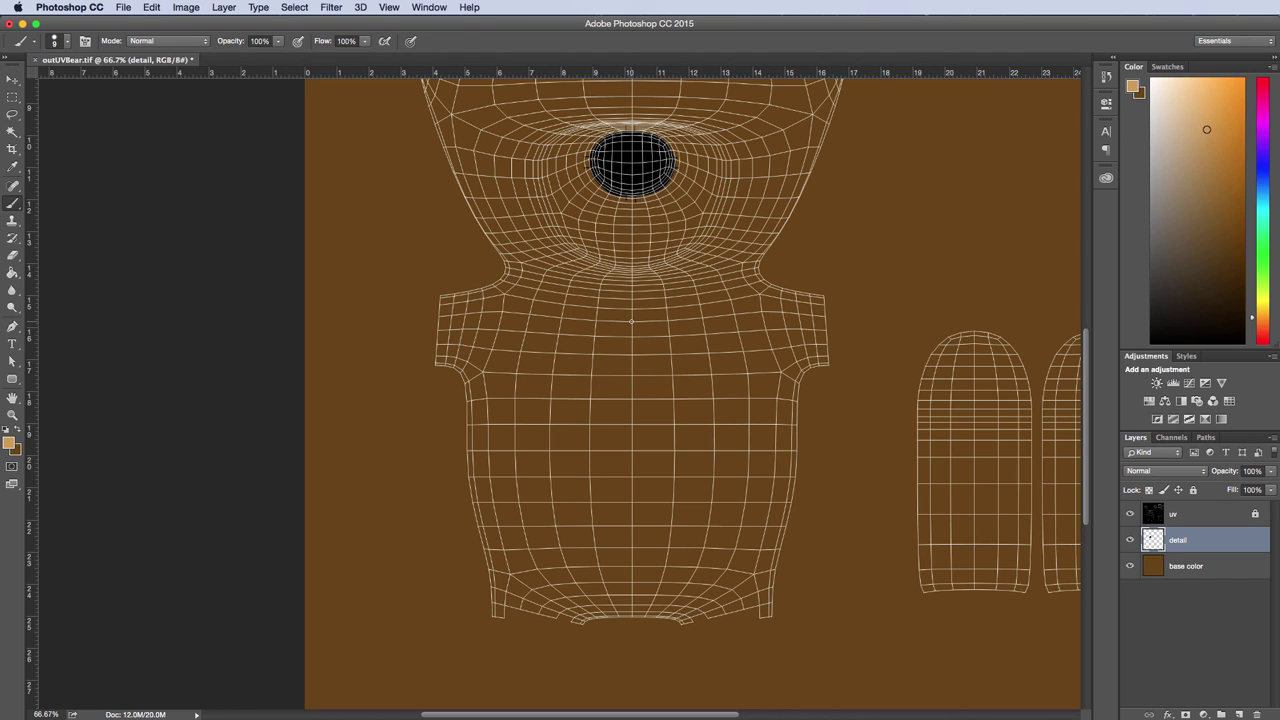
mouse_move(632, 320)
mouse_down()
mouse_move(523, 357)
mouse_move(586, 548)
mouse_move(657, 537)
mouse_up()
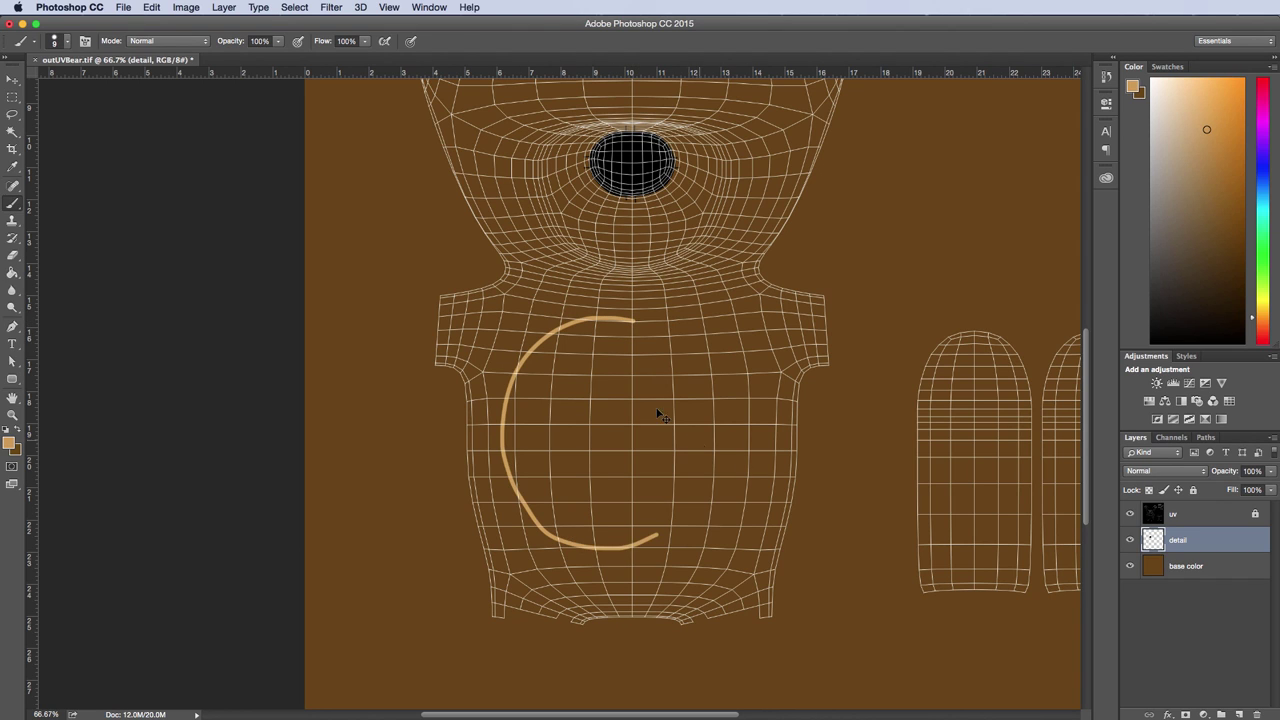
key(super+z)
mouse_move(632, 320)
mouse_down()
mouse_move(560, 340)
mouse_move(527, 408)
mouse_move(533, 491)
mouse_move(572, 547)
mouse_move(628, 566)
mouse_up()
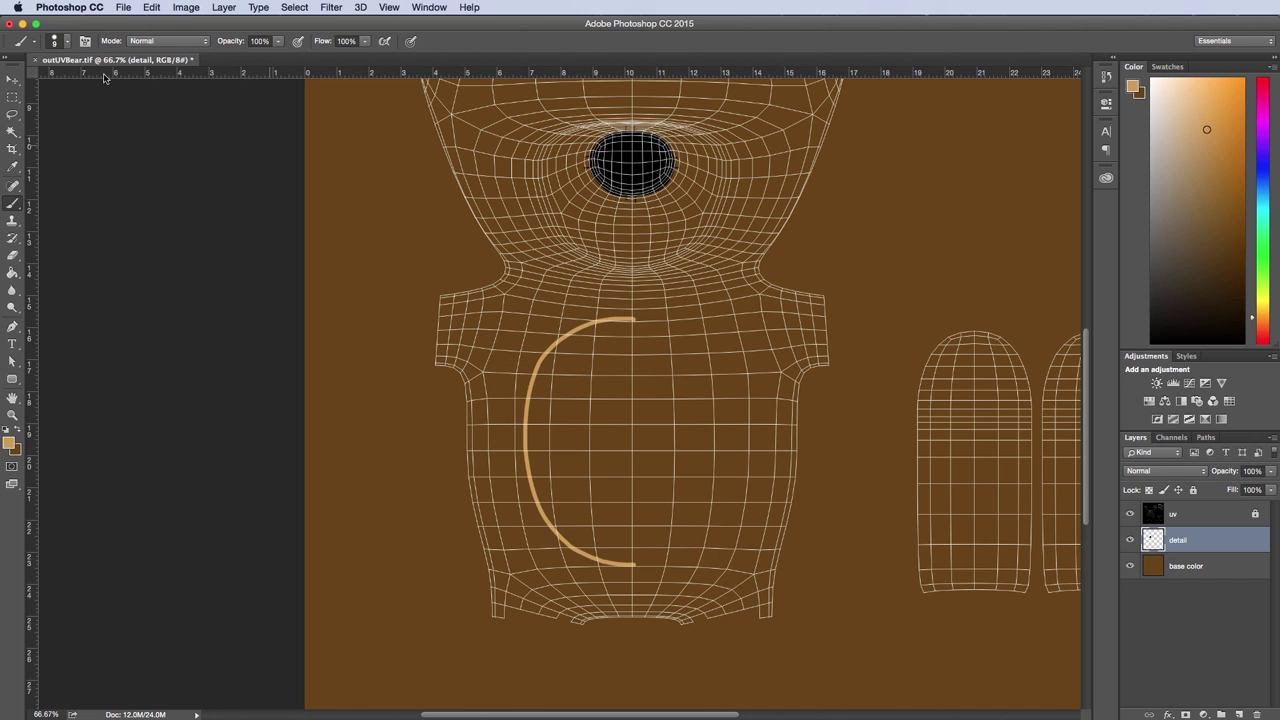
Step: Select the half-oval belly outline with a rectangular marquee and copy it onto a new layer
click(12, 97)
drag(454, 292, 712, 590)
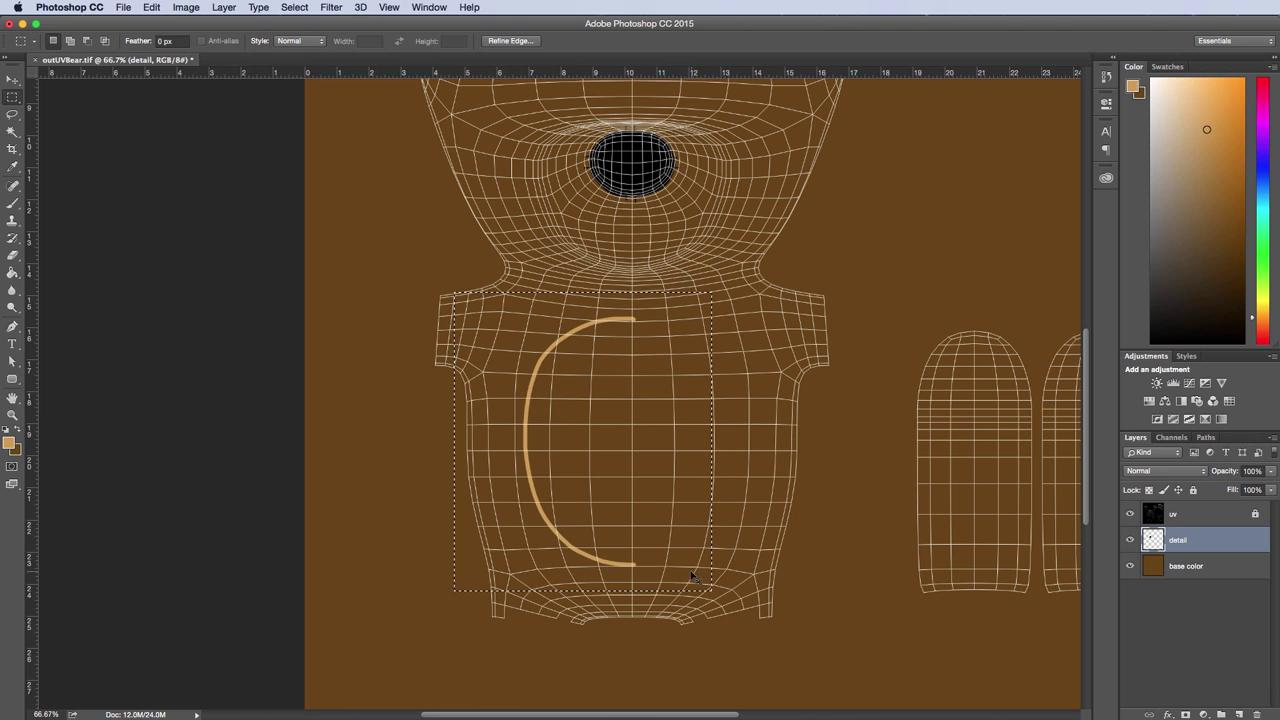
key(ctrl+j)
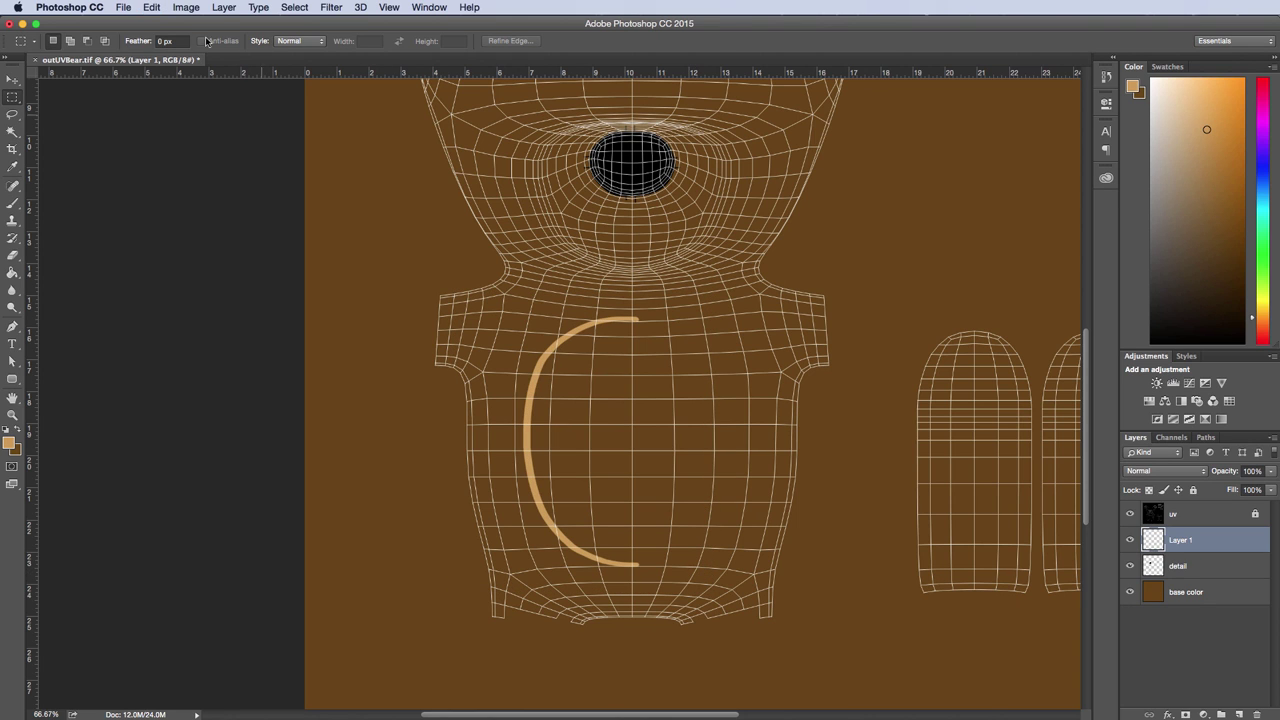
Step: Flip the copied half outline horizontally and move it across the center line to close the belly oval
click(152, 8)
mouse_move(252, 291)
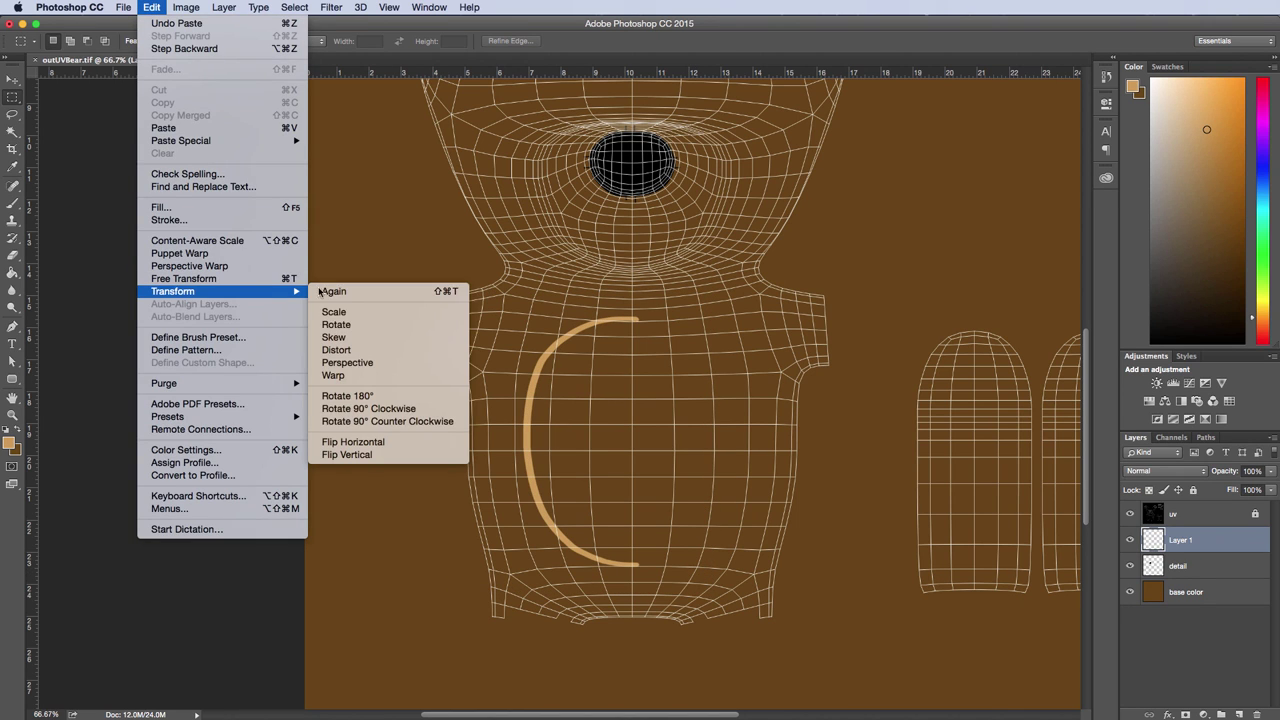
click(421, 450)
click(12, 79)
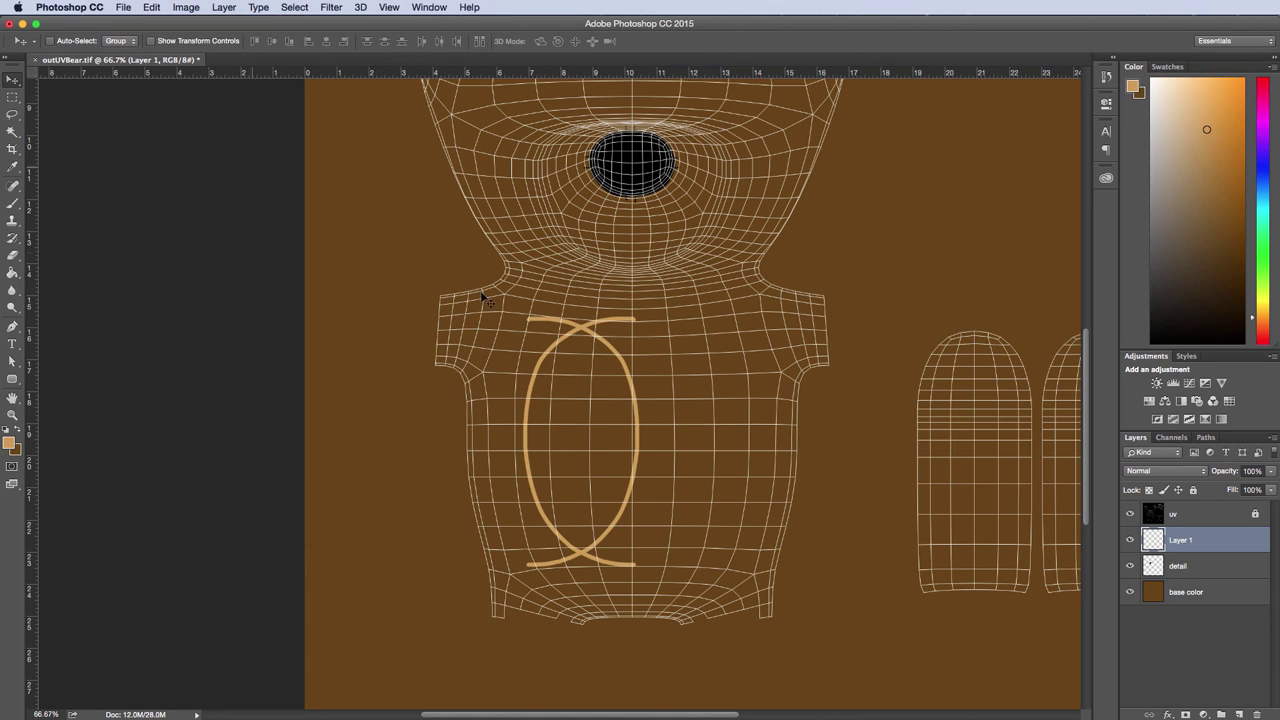
drag(640, 430, 747, 405)
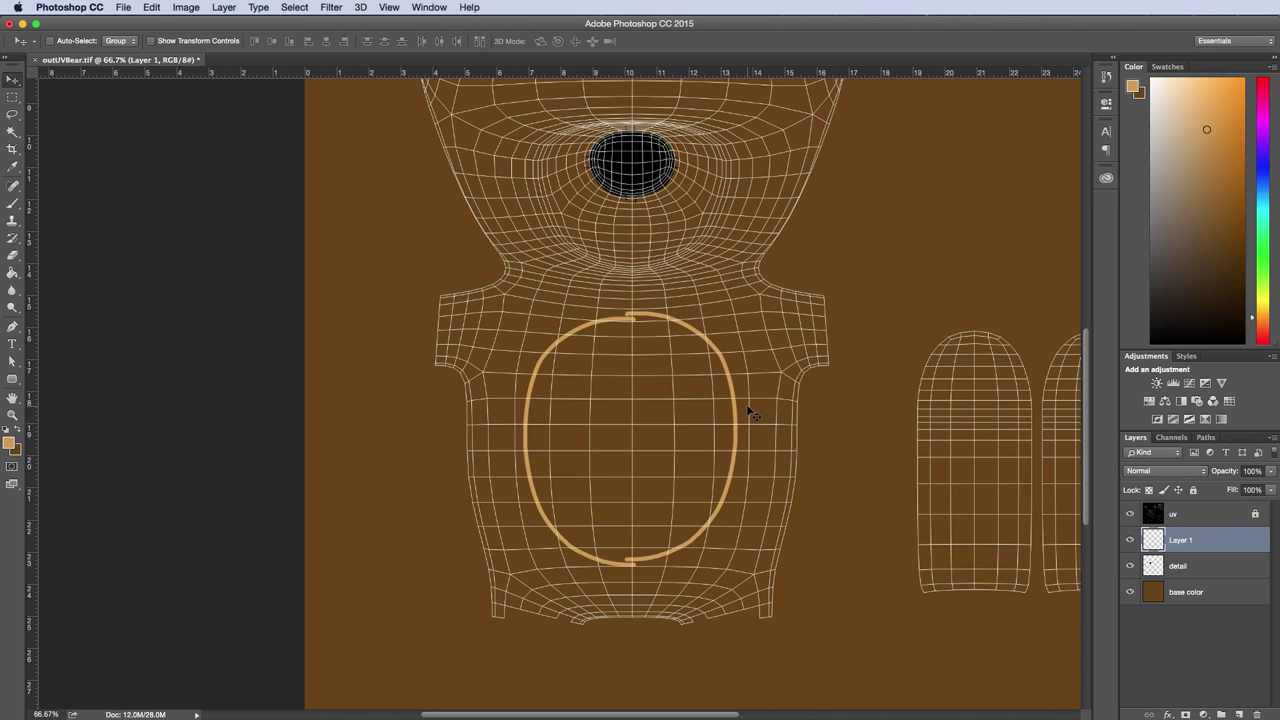
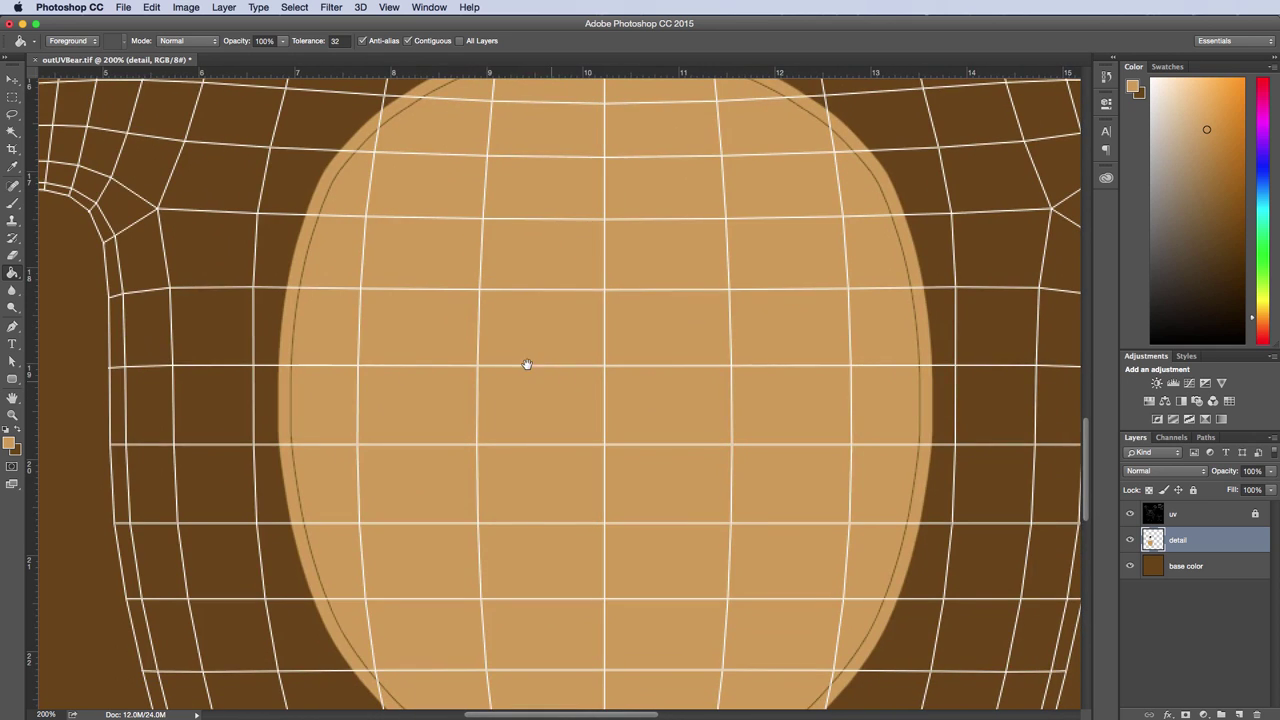
Step: Paint over the thin brown seam inside the edge of the filled belly patch with the 9 px tan brush
key(b)
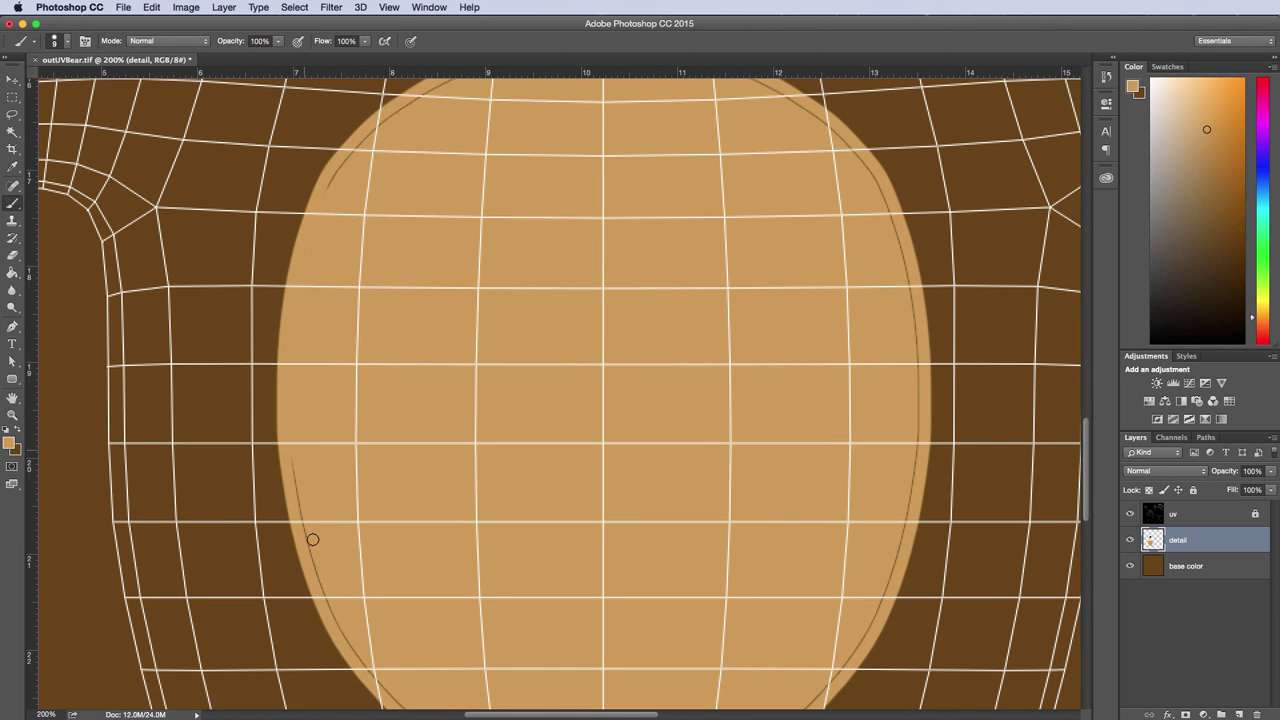
scroll(511, 420, down, 5)
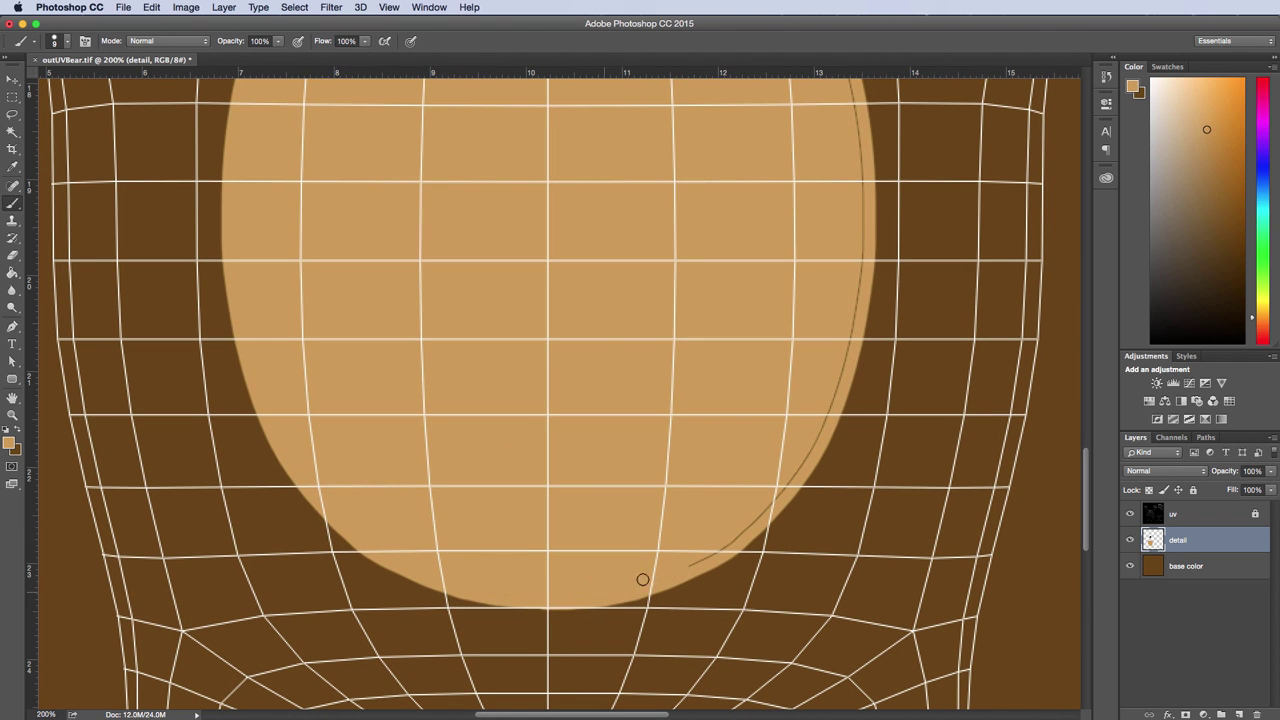
scroll(695, 272, up, 5)
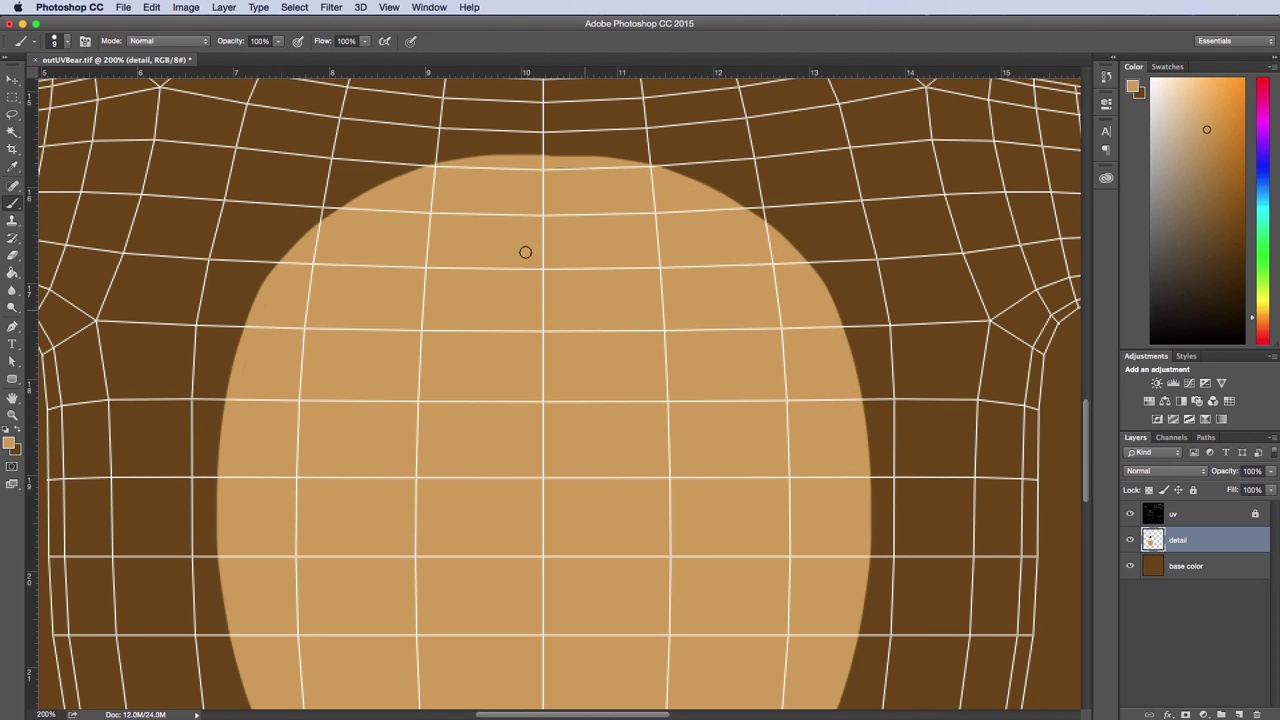
key(super+minus)
key(super+minus)
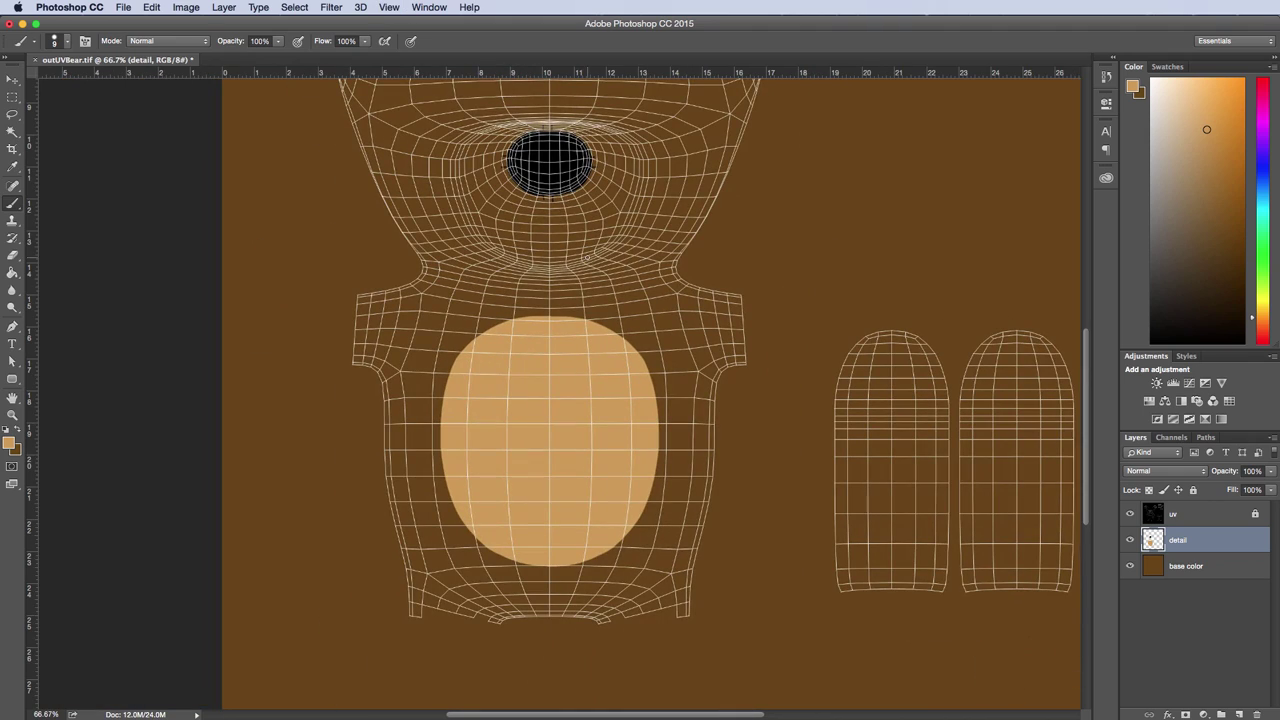
Step: Paint a closed tan outline around the inner area of the left ear, following the wireframe on the detail layer
scroll(725, 413, up, 3)
scroll(760, 349, down, 1)
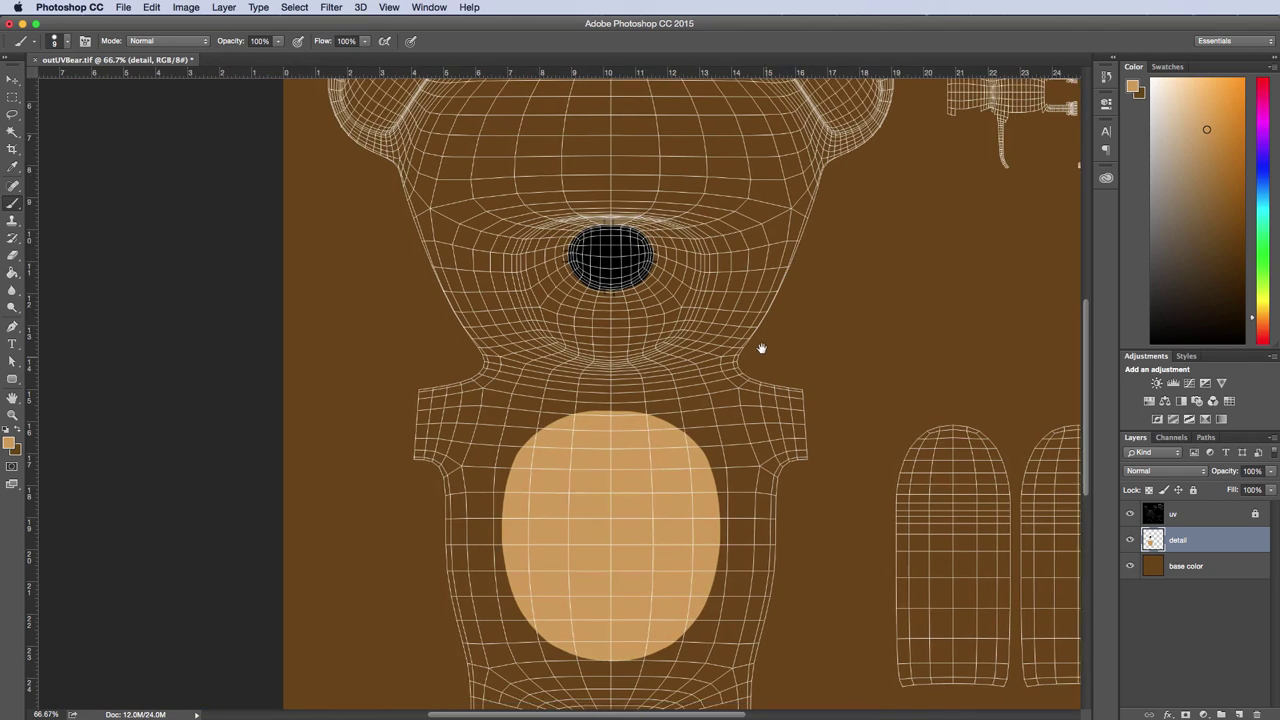
drag(517, 234, 551, 357)
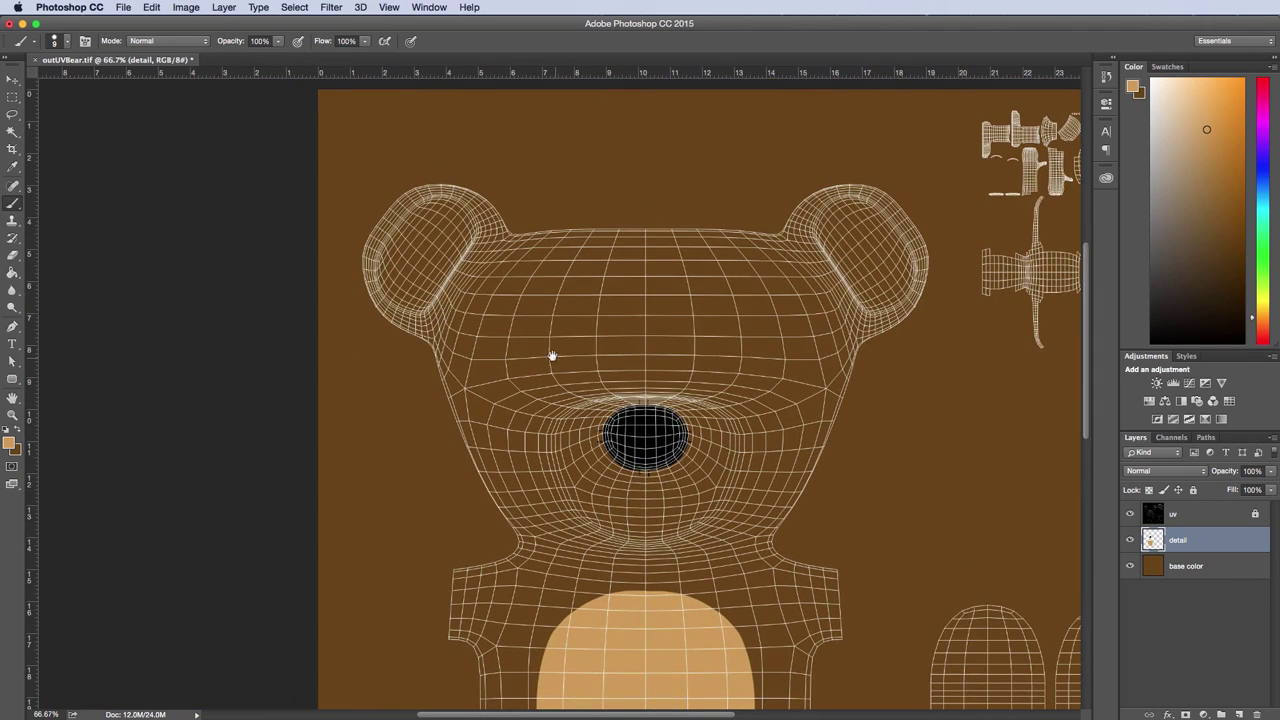
key(super+plus)
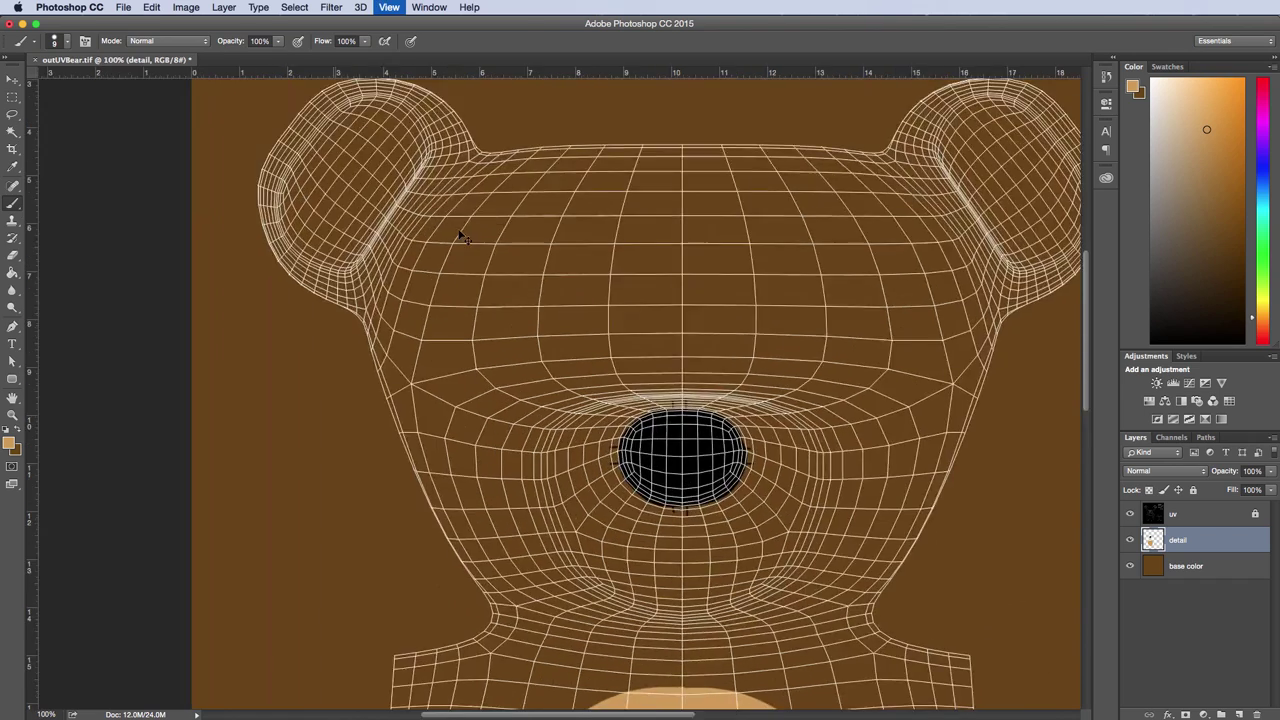
key(super+plus)
drag(341, 267, 514, 509)
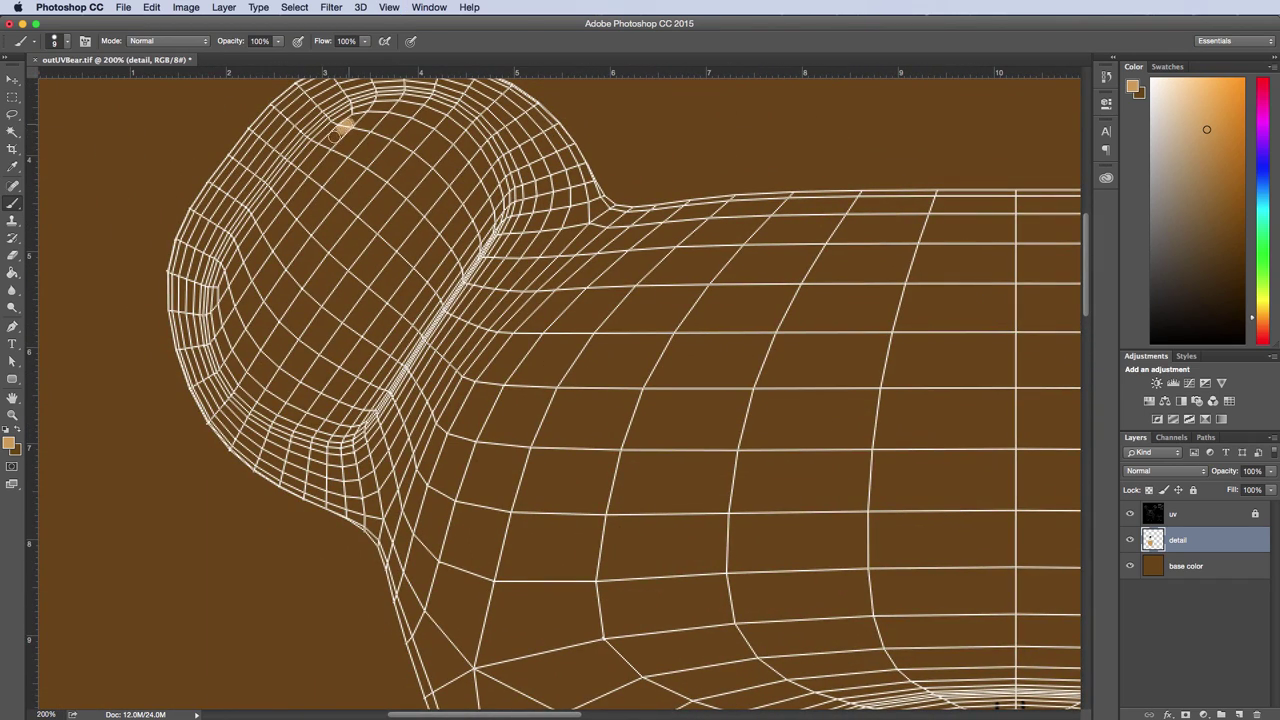
mouse_move(330, 142)
mouse_down()
mouse_move(225, 311)
mouse_move(236, 362)
mouse_move(297, 409)
mouse_move(365, 396)
mouse_move(426, 308)
mouse_move(470, 183)
mouse_up()
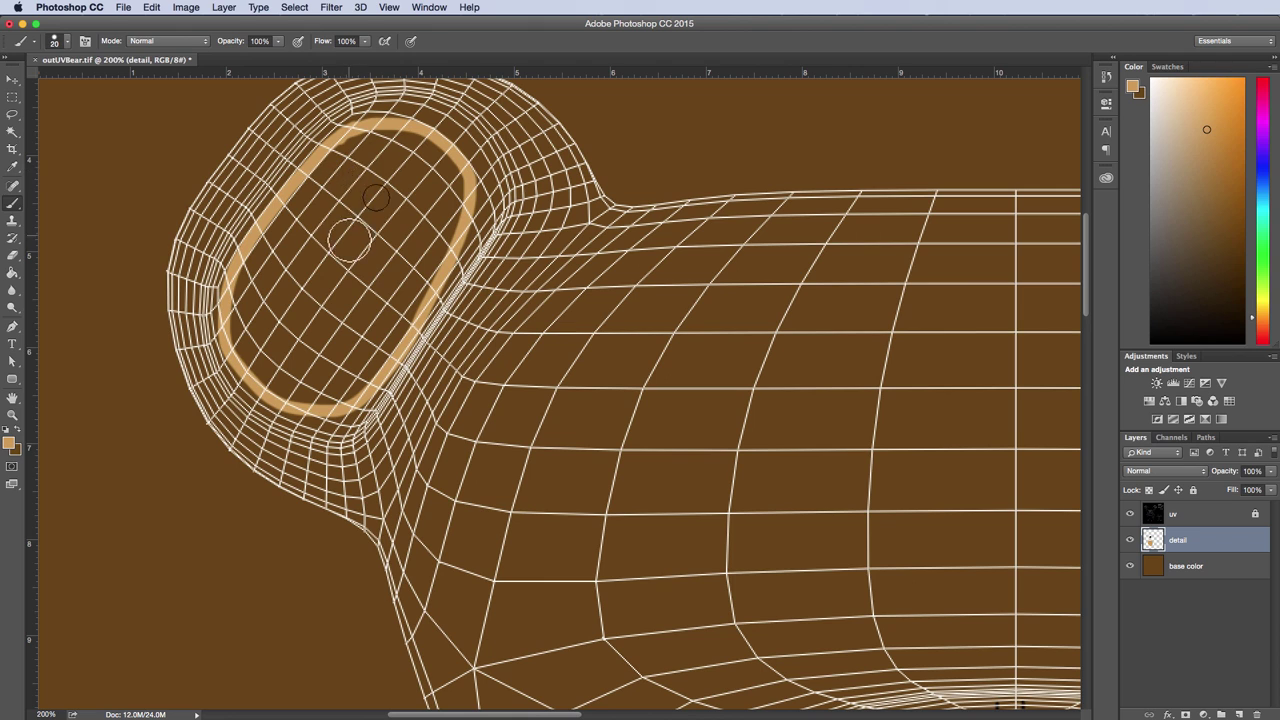
Step: Fill the inner left ear with tan using a 20 px brush, widen it toward the dense wireframe edges and check it without the uv layer
mouse_move(348, 240)
mouse_down()
mouse_move(353, 207)
mouse_move(313, 255)
mouse_move(305, 208)
mouse_move(366, 148)
mouse_move(346, 174)
mouse_move(398, 138)
mouse_move(360, 148)
mouse_move(436, 168)
mouse_move(426, 151)
mouse_move(447, 171)
mouse_move(452, 197)
mouse_move(426, 162)
mouse_move(388, 160)
mouse_move(378, 190)
mouse_move(423, 232)
mouse_move(451, 180)
mouse_move(438, 250)
mouse_move(432, 172)
mouse_move(408, 143)
mouse_move(314, 206)
mouse_move(354, 193)
mouse_move(323, 239)
mouse_move(313, 224)
mouse_move(298, 252)
mouse_move(261, 252)
mouse_move(313, 190)
mouse_move(260, 266)
mouse_move(244, 321)
mouse_move(270, 347)
mouse_move(252, 277)
mouse_move(246, 350)
mouse_move(266, 275)
mouse_move(245, 322)
mouse_move(278, 328)
mouse_move(276, 292)
mouse_move(288, 322)
mouse_move(263, 354)
mouse_move(303, 390)
mouse_move(345, 372)
mouse_move(315, 401)
mouse_move(378, 353)
mouse_move(431, 244)
mouse_move(372, 334)
mouse_move(327, 248)
mouse_move(309, 335)
mouse_move(388, 258)
mouse_up()
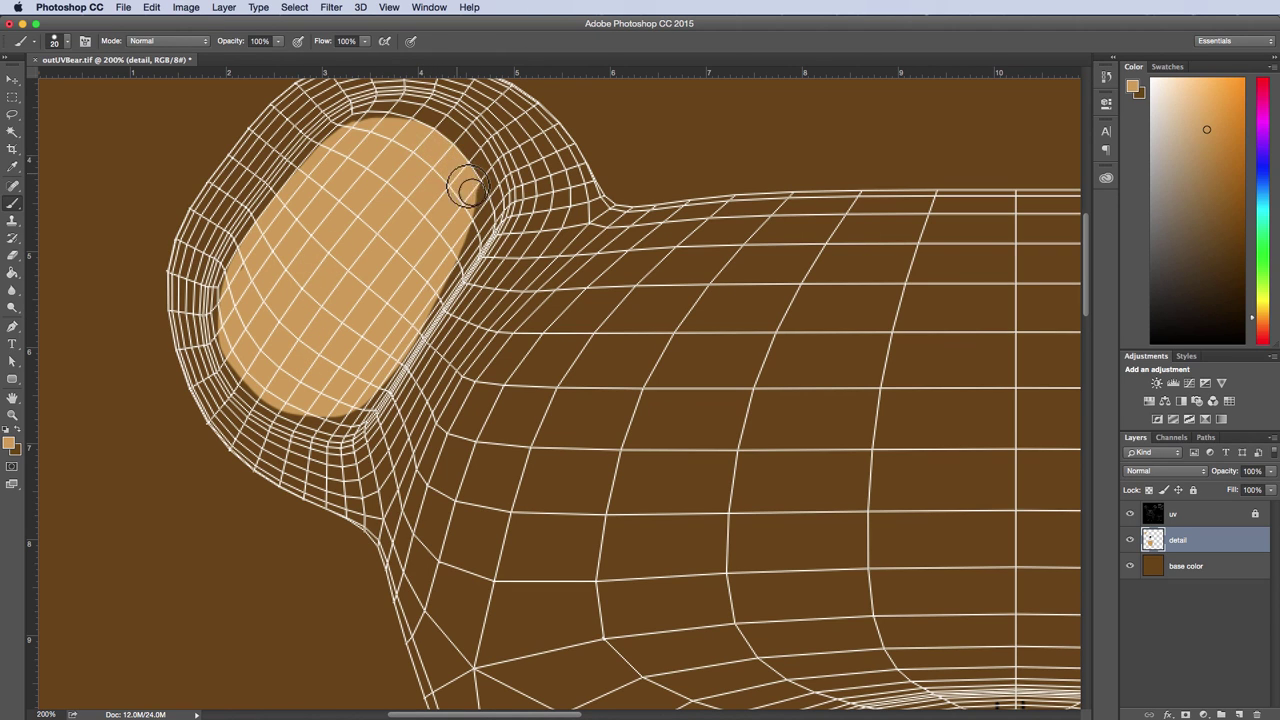
mouse_move(463, 189)
mouse_down()
mouse_move(472, 226)
mouse_move(414, 286)
mouse_move(457, 220)
mouse_move(425, 285)
mouse_up()
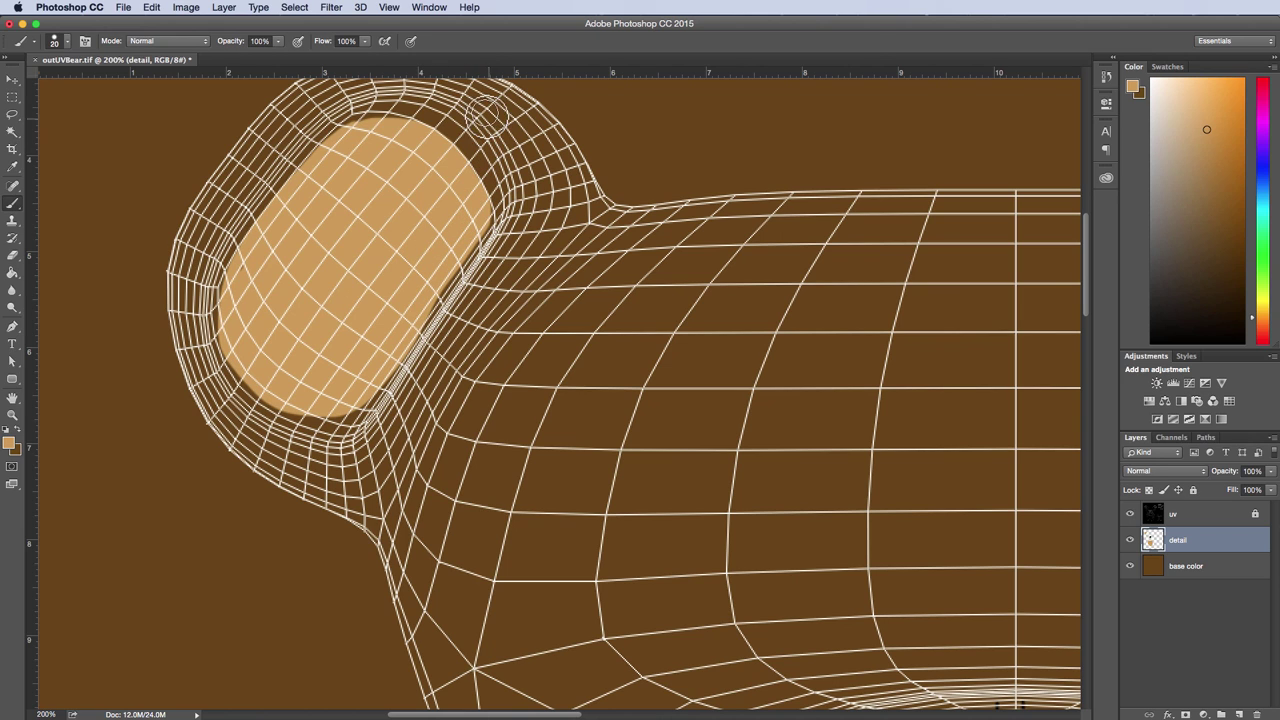
mouse_move(339, 165)
mouse_down()
mouse_move(349, 134)
mouse_move(380, 120)
mouse_move(431, 131)
mouse_move(464, 178)
mouse_move(429, 126)
mouse_move(471, 157)
mouse_move(477, 203)
mouse_up()
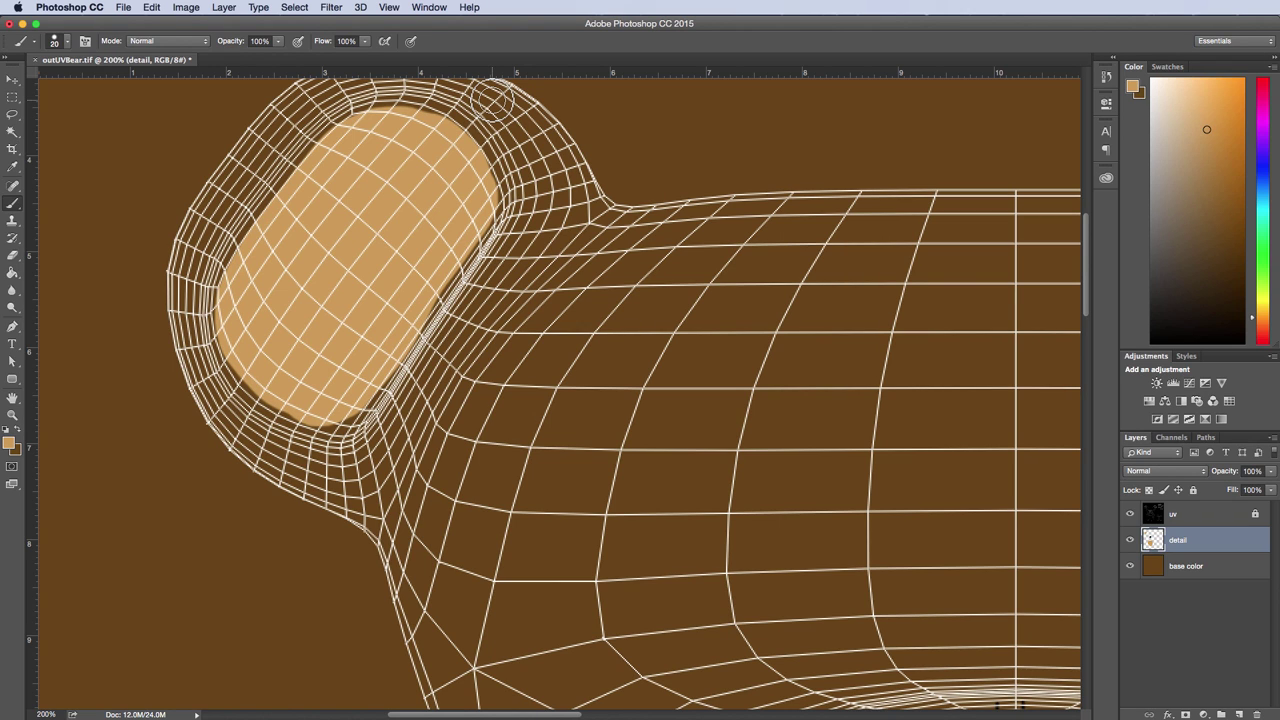
click(1130, 514)
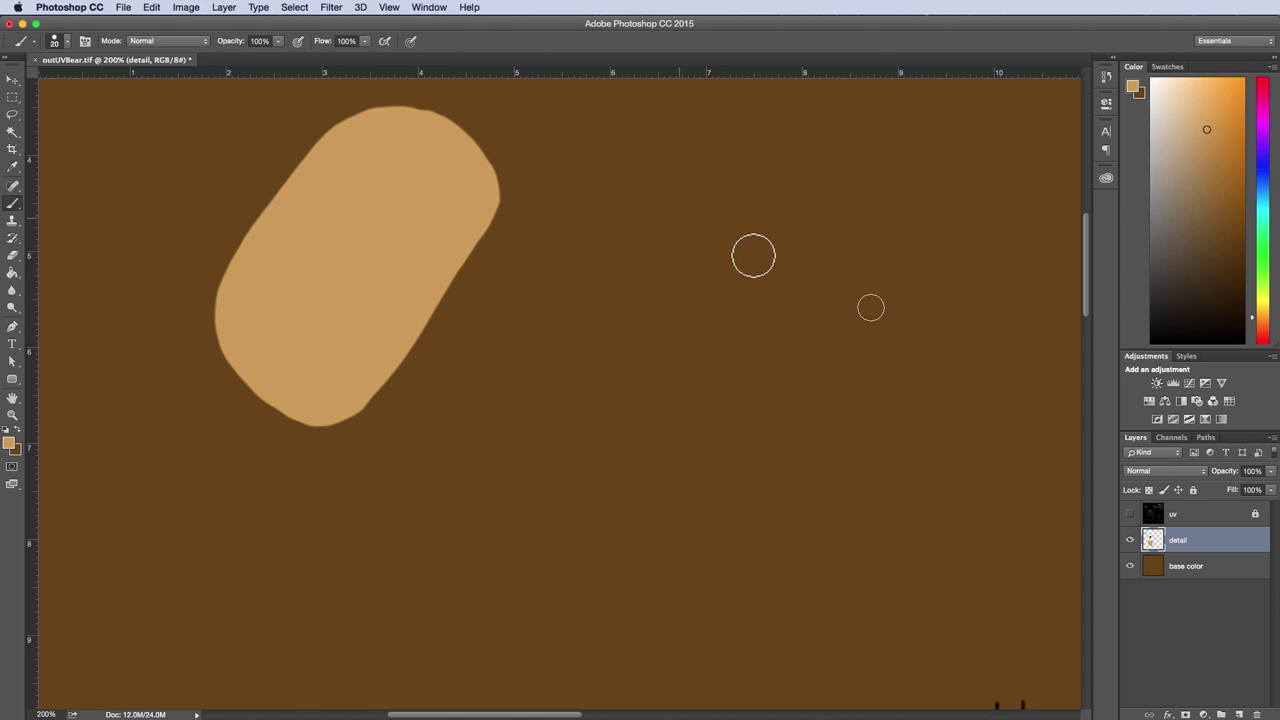
click(1130, 514)
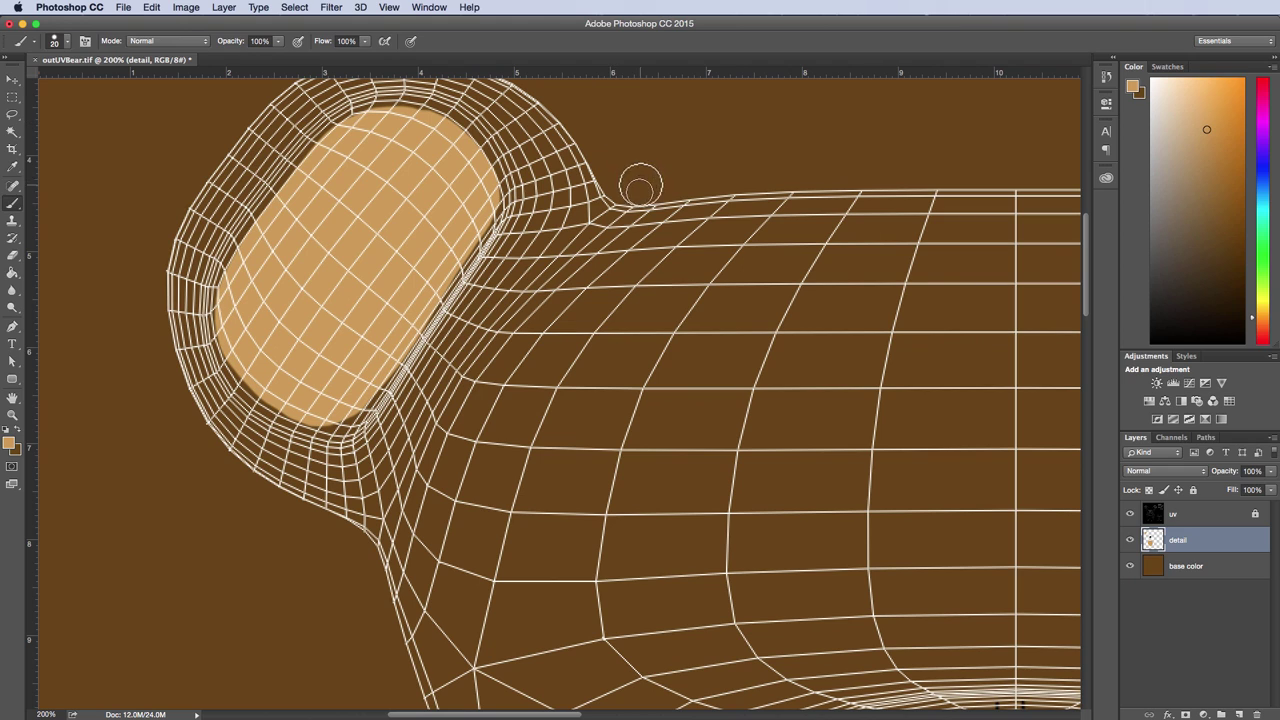
Step: Add a new layer above detail and set up a soft round brush with a reddish-orange foreground color
click(1239, 714)
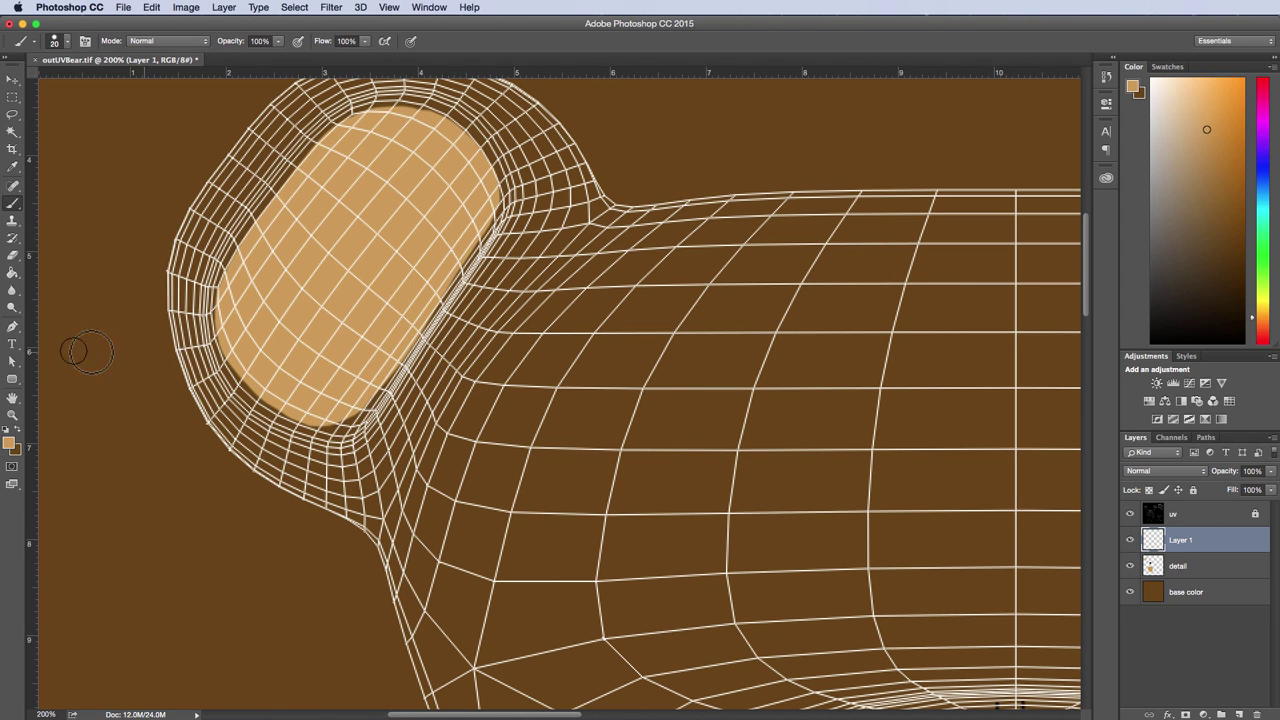
click(10, 444)
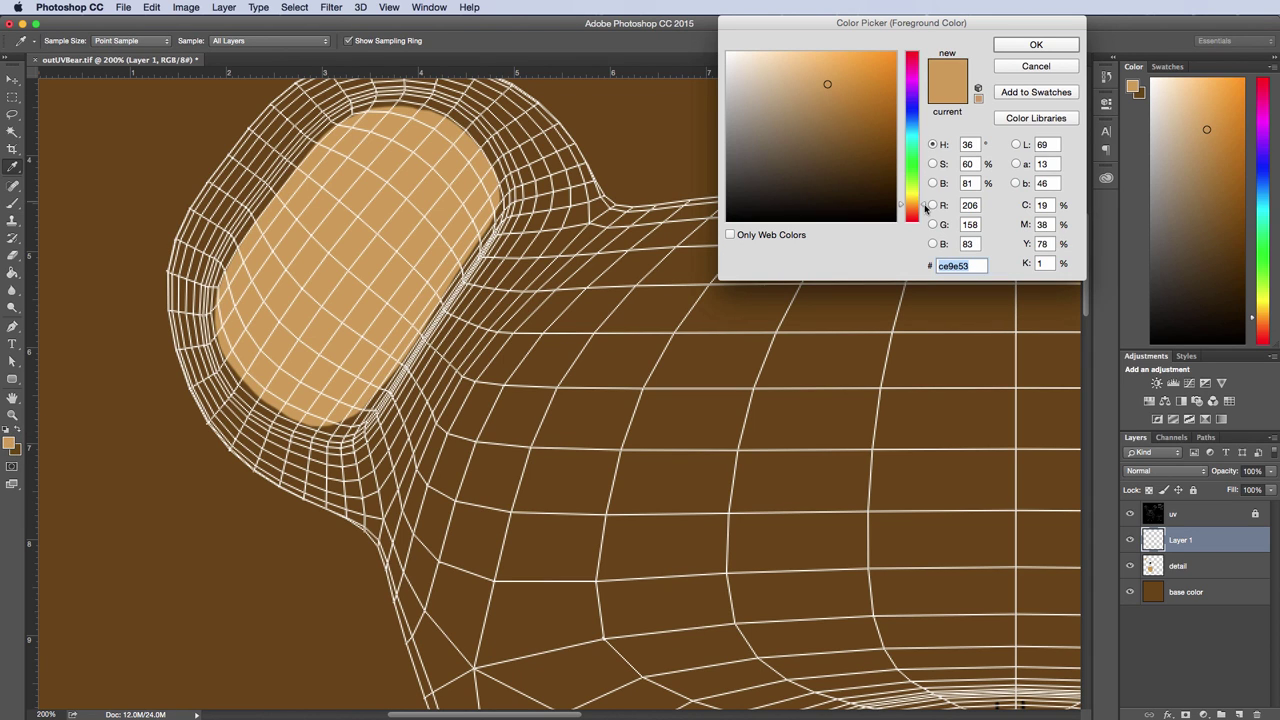
drag(925, 208, 922, 210)
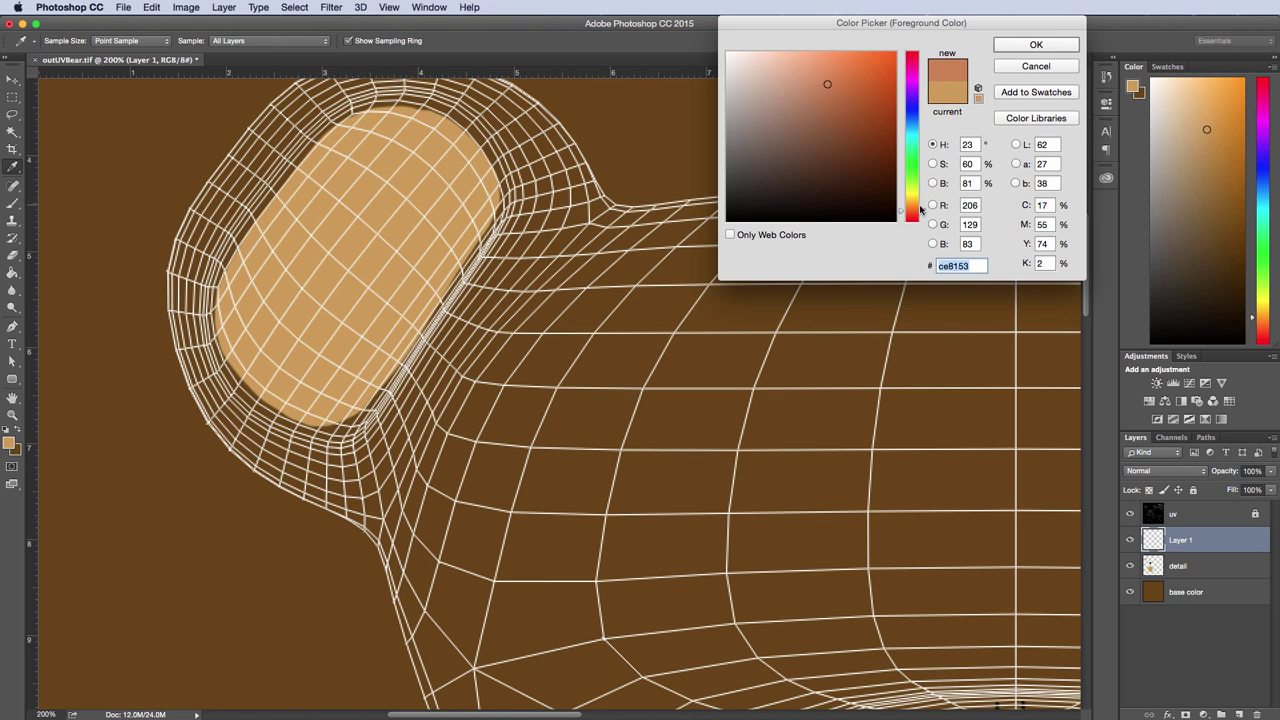
click(1036, 44)
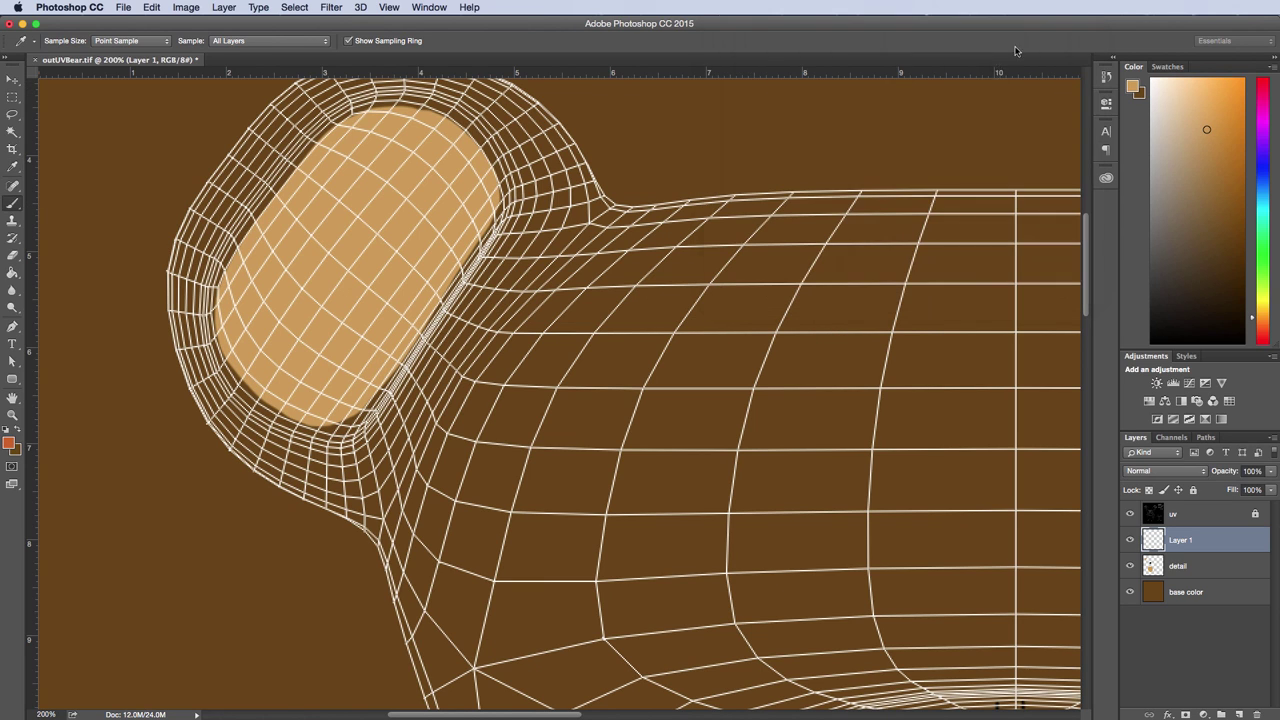
click(67, 41)
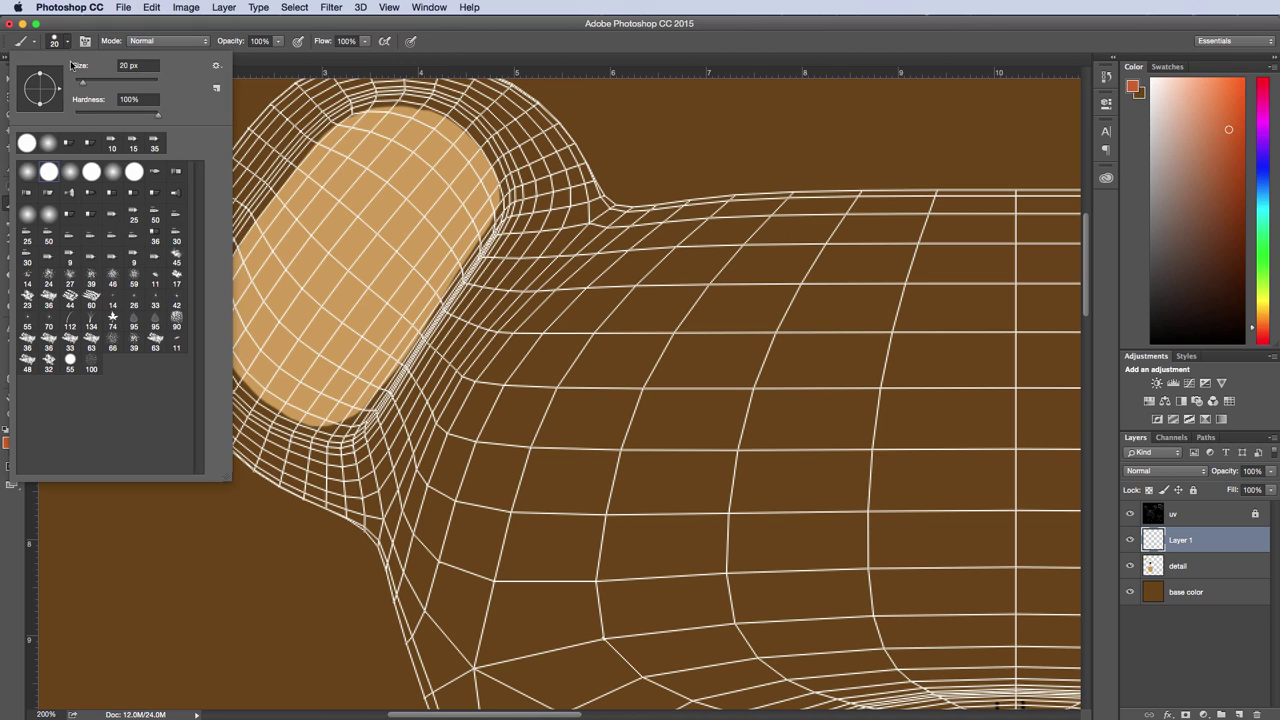
double_click(71, 173)
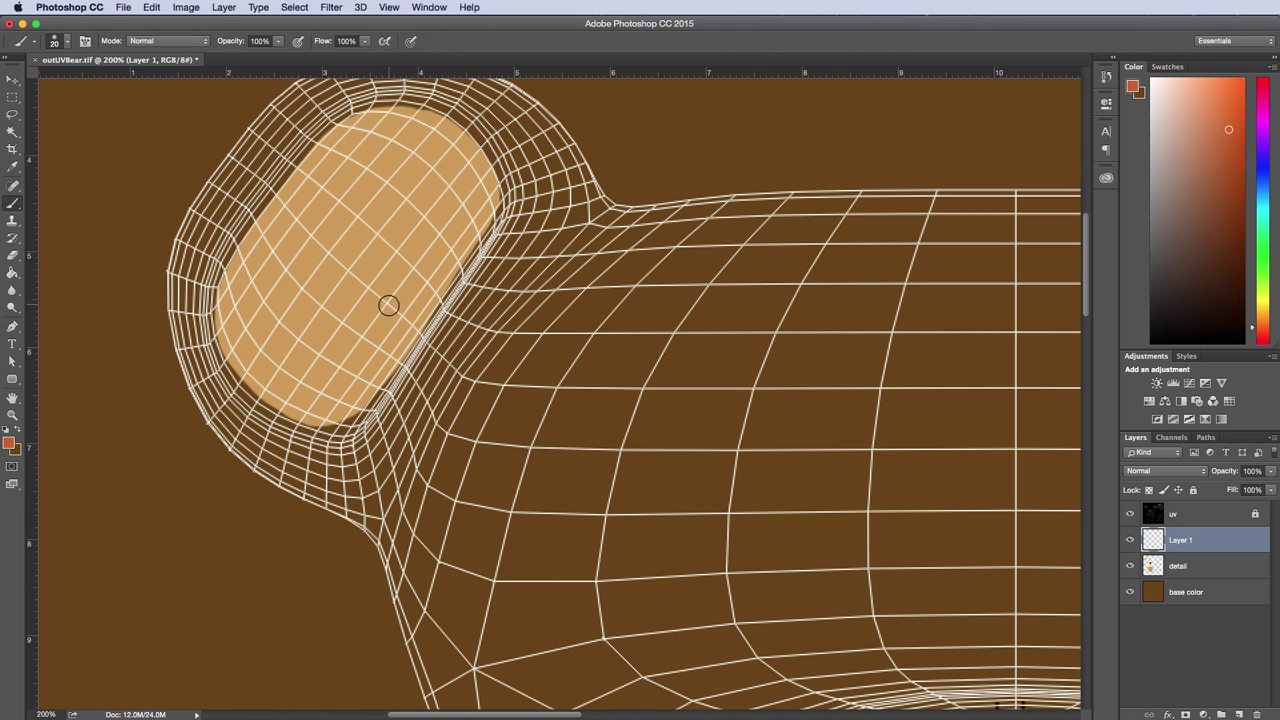
Step: Enlarge the brush to 150 px and lower its opacity to 33%
key(bracketright)
key(bracketright)
key(bracketright)
key(bracketright)
key(bracketright)
key(bracketright)
key(bracketright)
key(bracketright)
key(bracketright)
key(bracketright)
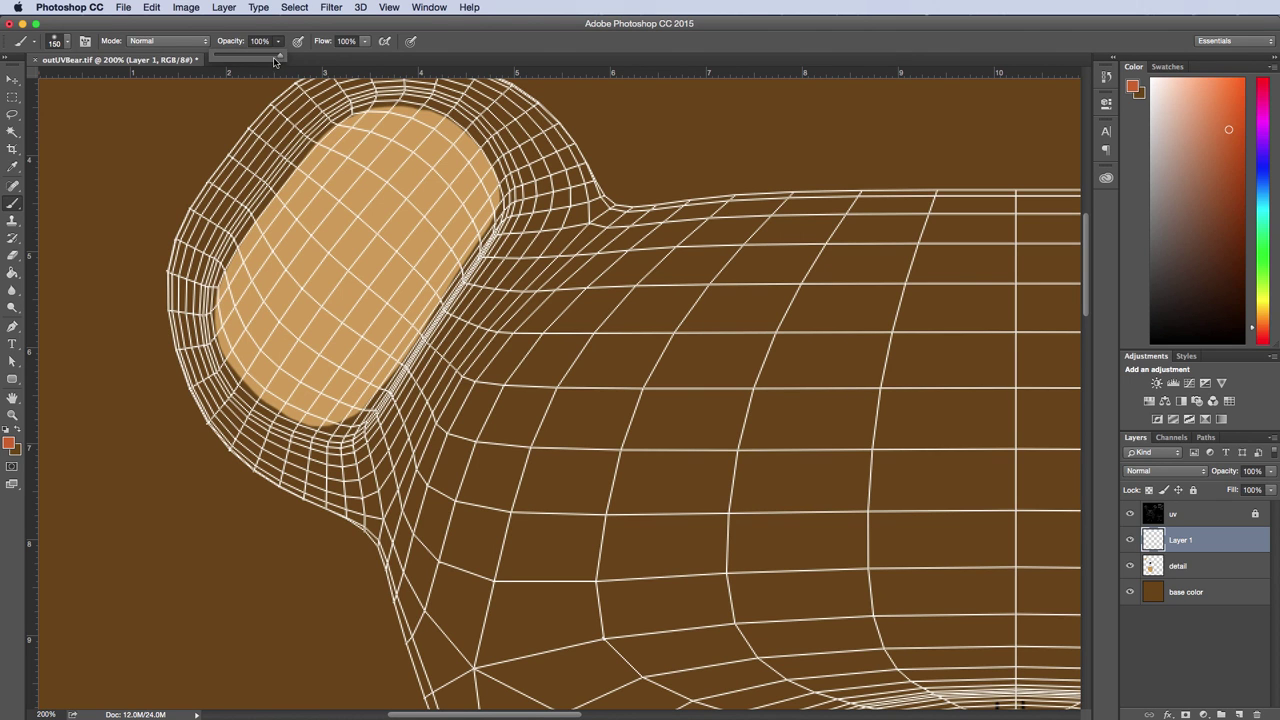
drag(237, 63, 235, 63)
Step: Try a soft reddish-orange stroke over the center of the inner left ear at 33% opacity
mouse_move(406, 243)
mouse_down()
mouse_move(334, 307)
mouse_move(385, 234)
mouse_move(347, 251)
mouse_move(355, 227)
mouse_move(389, 188)
mouse_move(427, 178)
mouse_move(403, 214)
mouse_up()
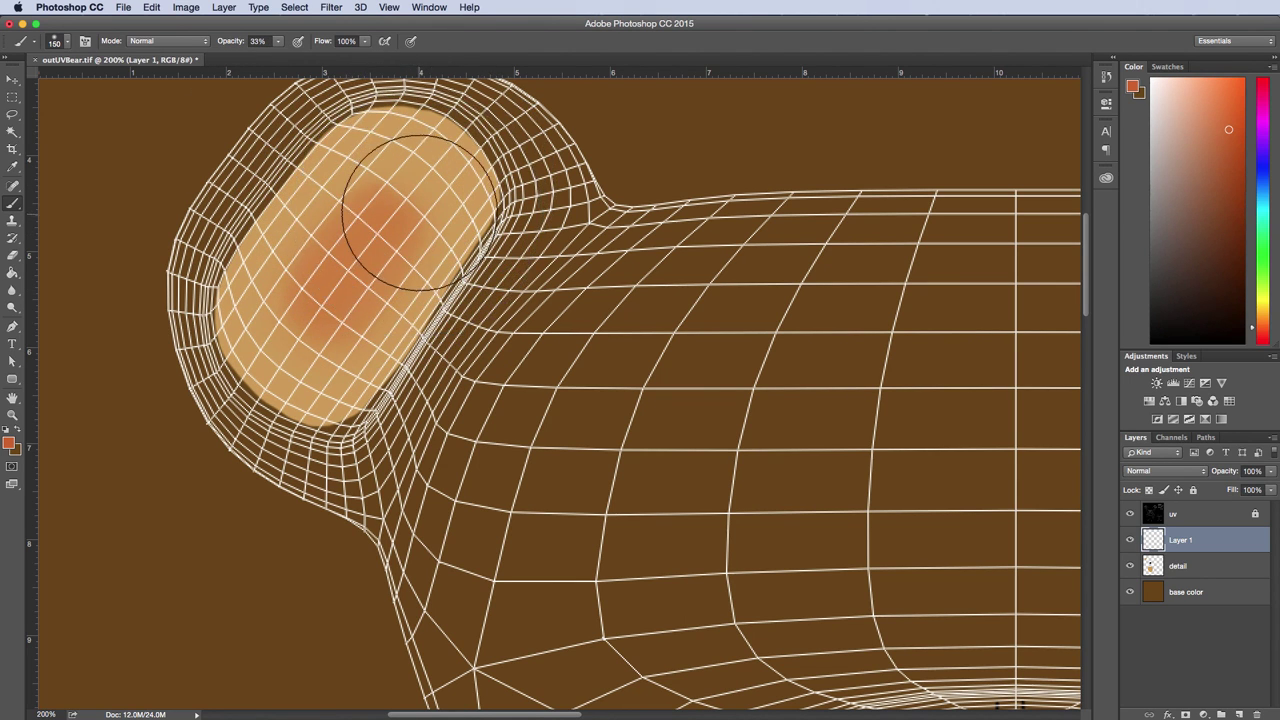
key(super+alt+z)
key(super+alt+z)
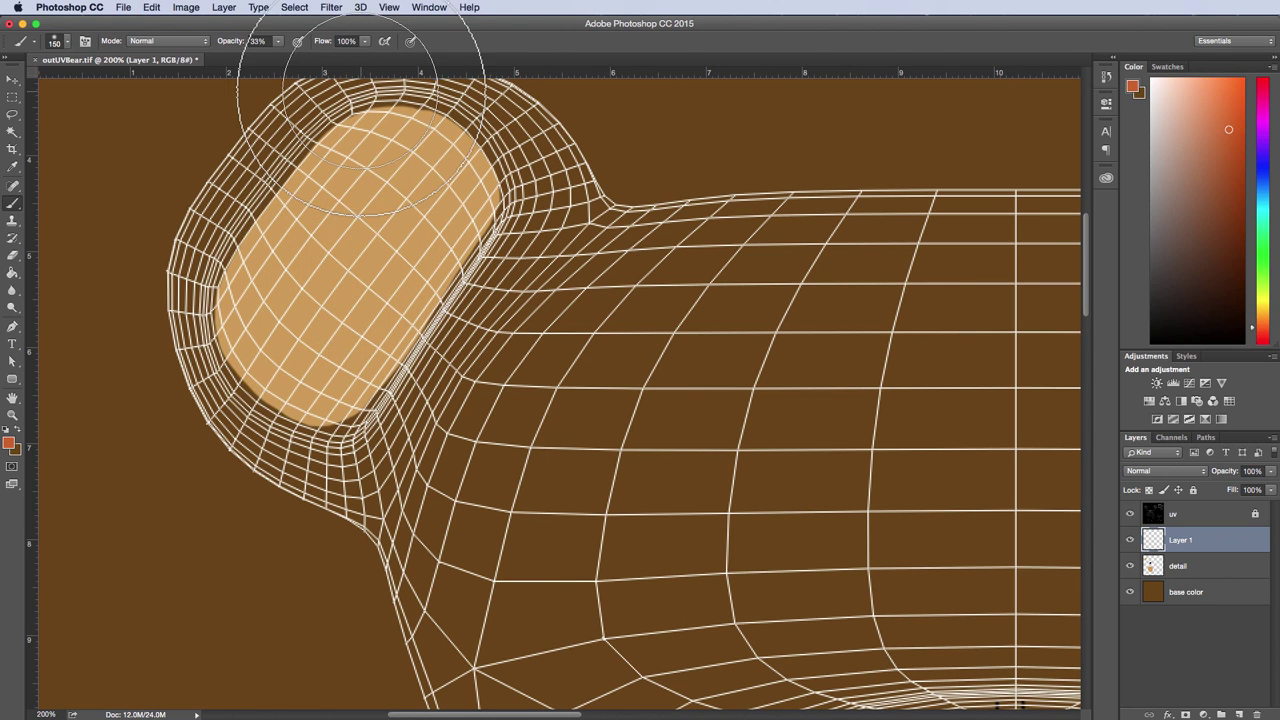
Step: Reduce the brush flow to 43% and build up a soft reddish-orange blush inside the left ear, hiding the uv layer to judge it
drag(328, 66, 324, 66)
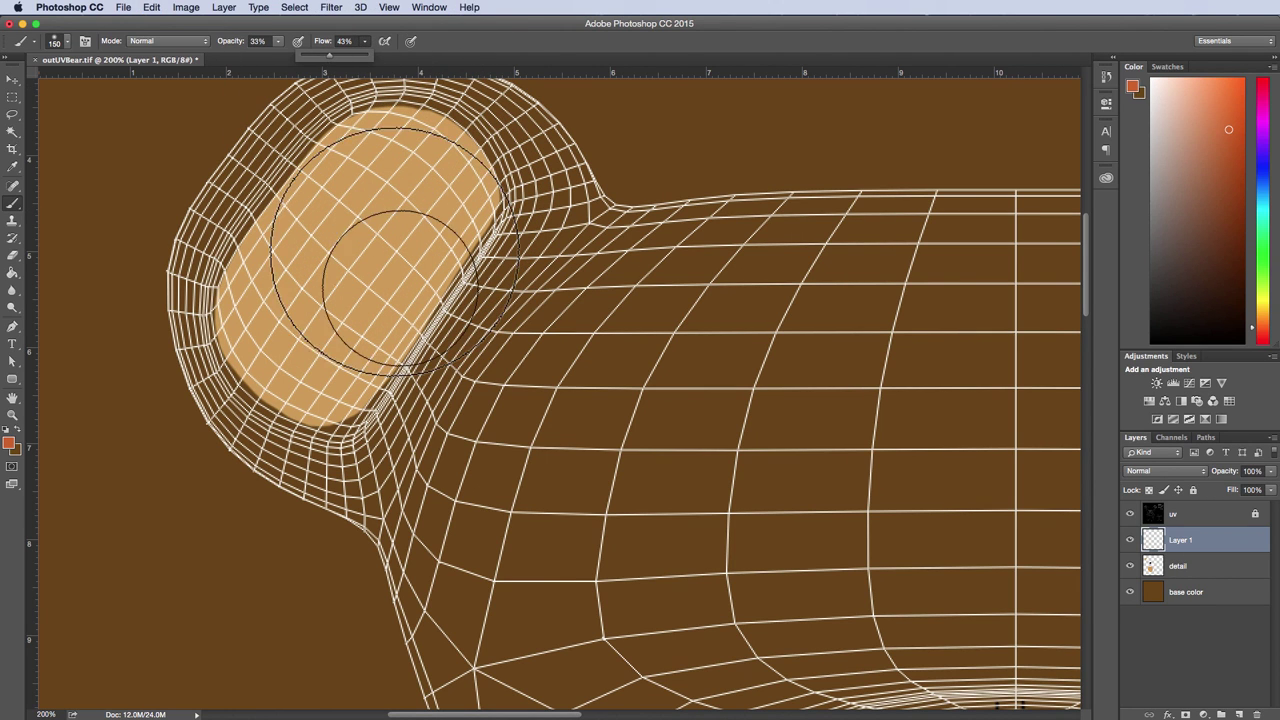
mouse_move(386, 243)
mouse_down()
mouse_move(324, 283)
mouse_move(402, 180)
mouse_move(301, 326)
mouse_move(385, 212)
mouse_move(302, 265)
mouse_move(372, 286)
mouse_move(407, 270)
mouse_move(435, 167)
mouse_move(376, 290)
mouse_move(318, 328)
mouse_move(406, 227)
mouse_move(392, 259)
mouse_move(372, 176)
mouse_move(441, 206)
mouse_up()
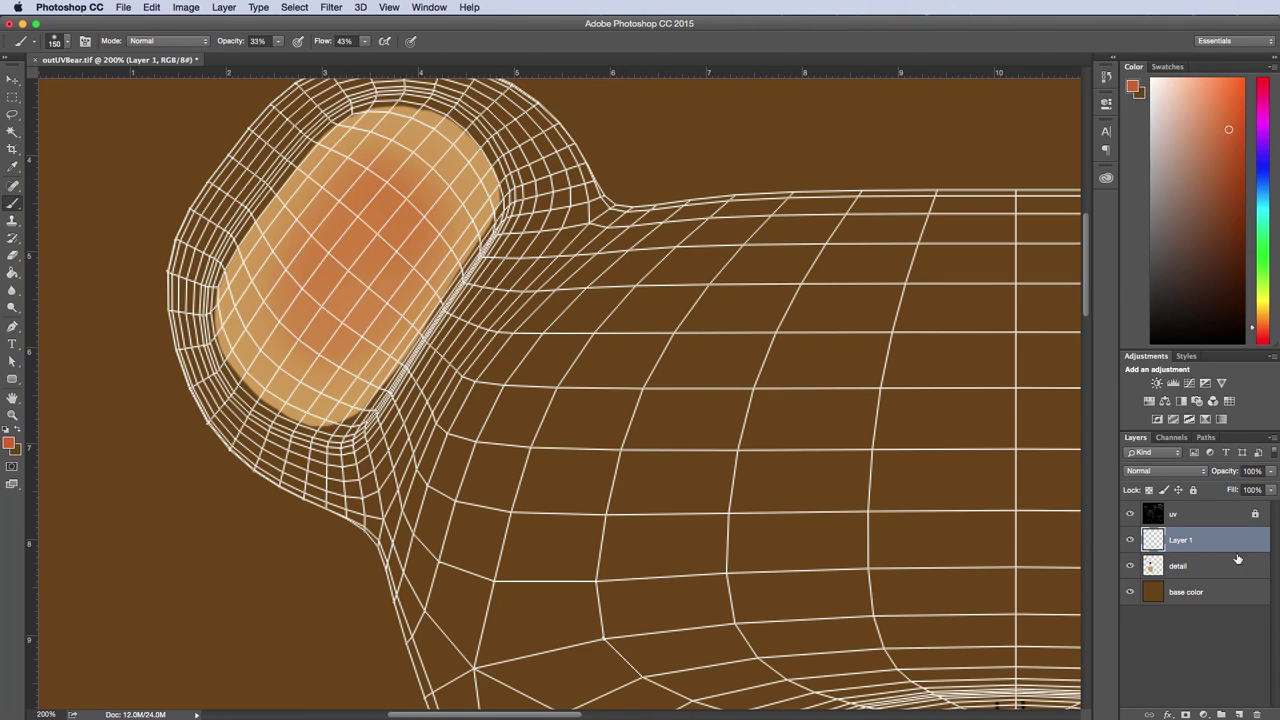
click(1130, 514)
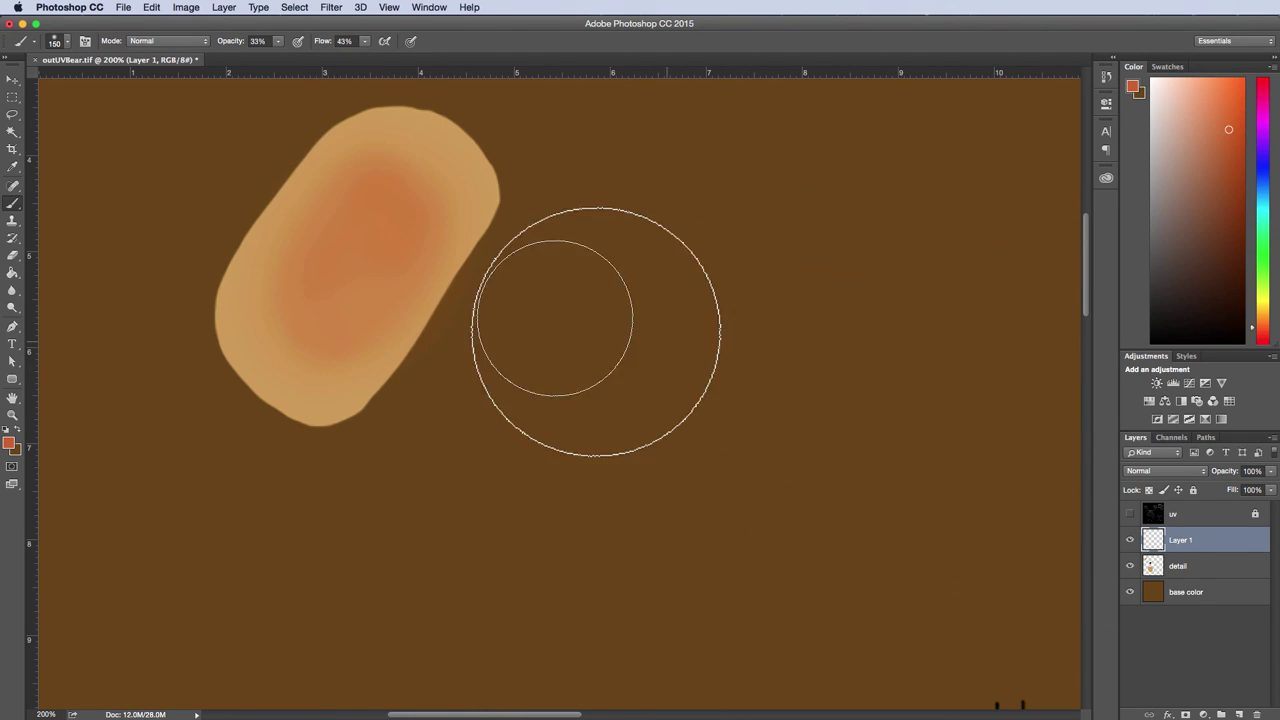
mouse_move(398, 205)
mouse_down()
mouse_move(400, 171)
mouse_move(286, 300)
mouse_move(438, 235)
mouse_up()
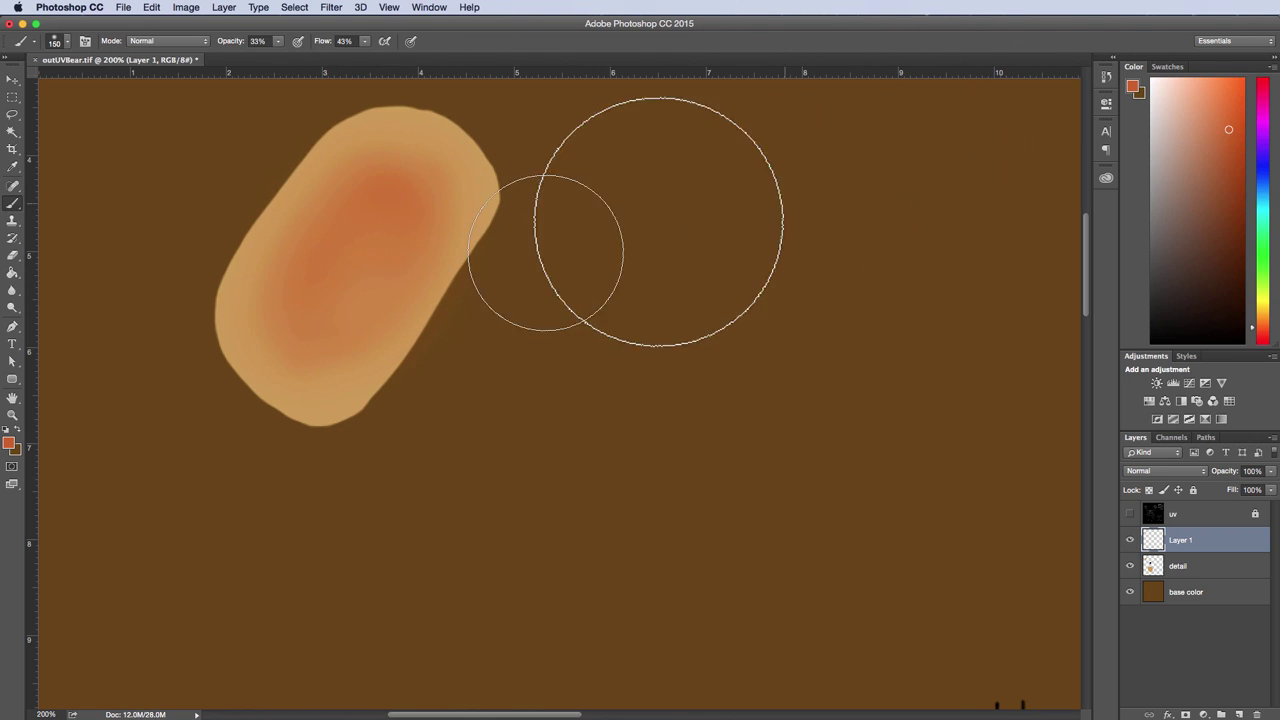
drag(349, 257, 433, 157)
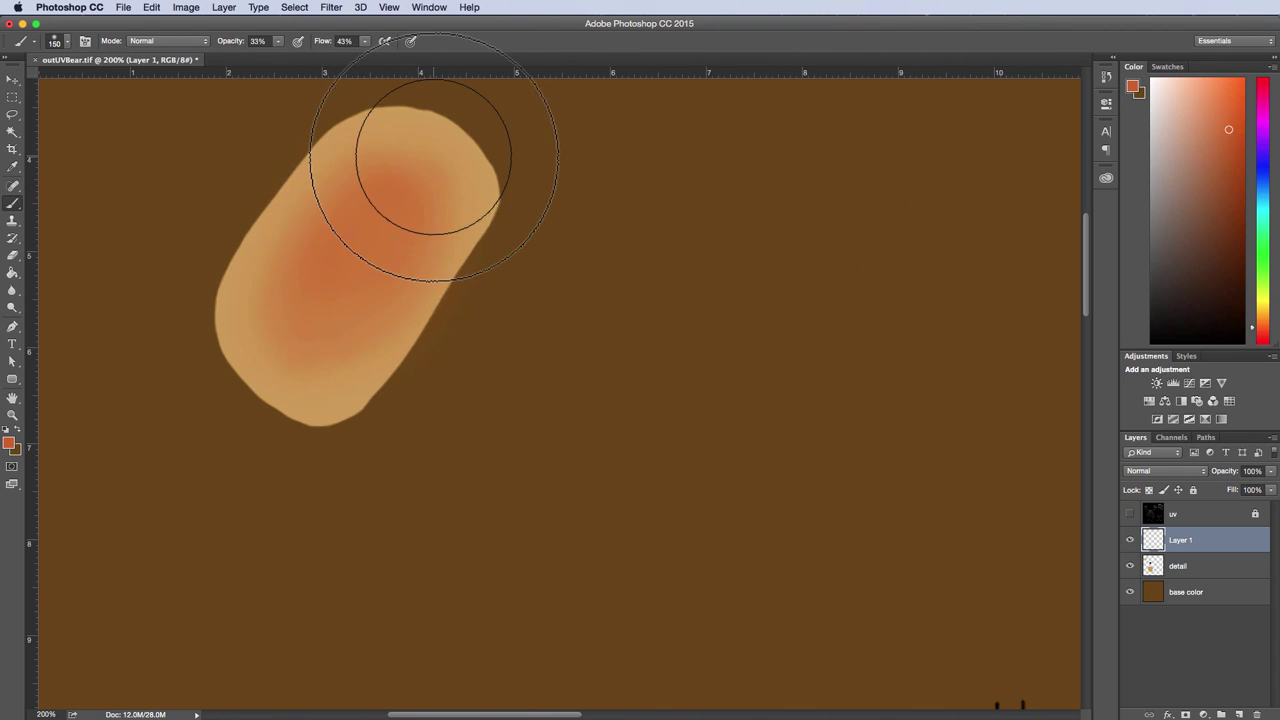
Step: Sample the belly patch's tan, lighten the foreground color to #e2b878 and paint a soft highlight over the belly center
key(super+minus)
key(super+minus)
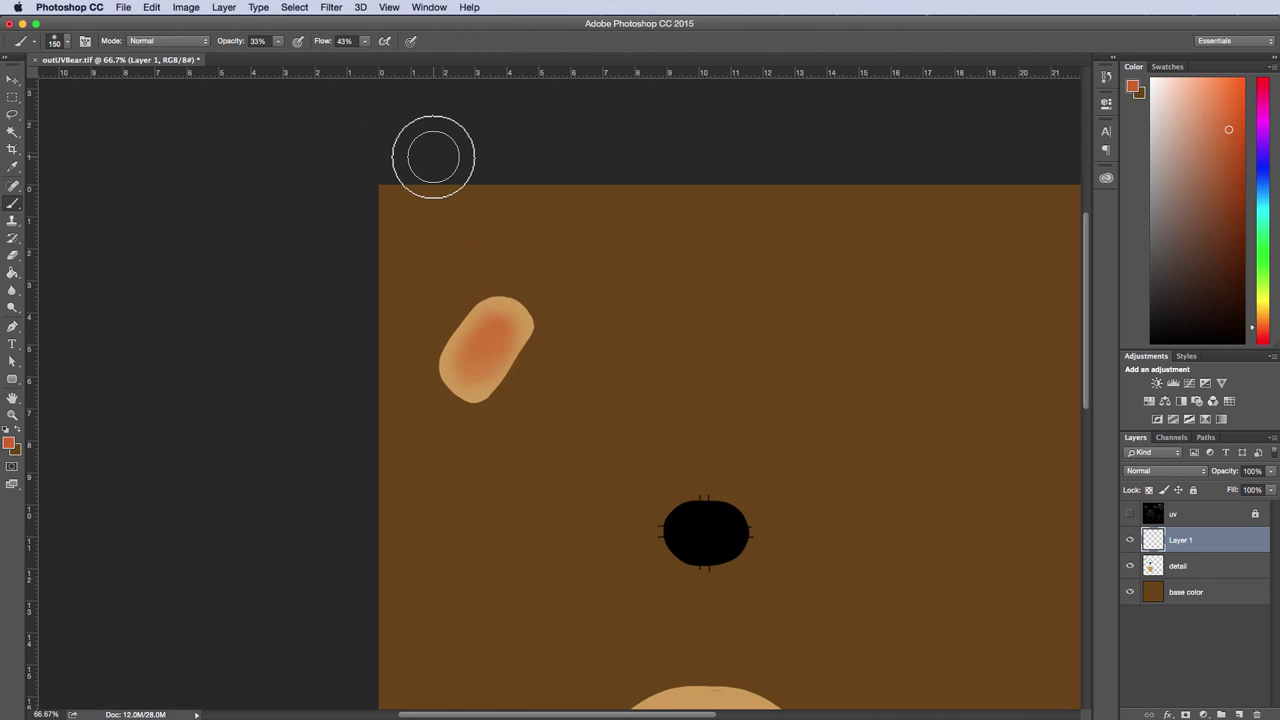
mouse_move(763, 480)
mouse_down()
mouse_move(663, 246)
mouse_move(660, 151)
mouse_up()
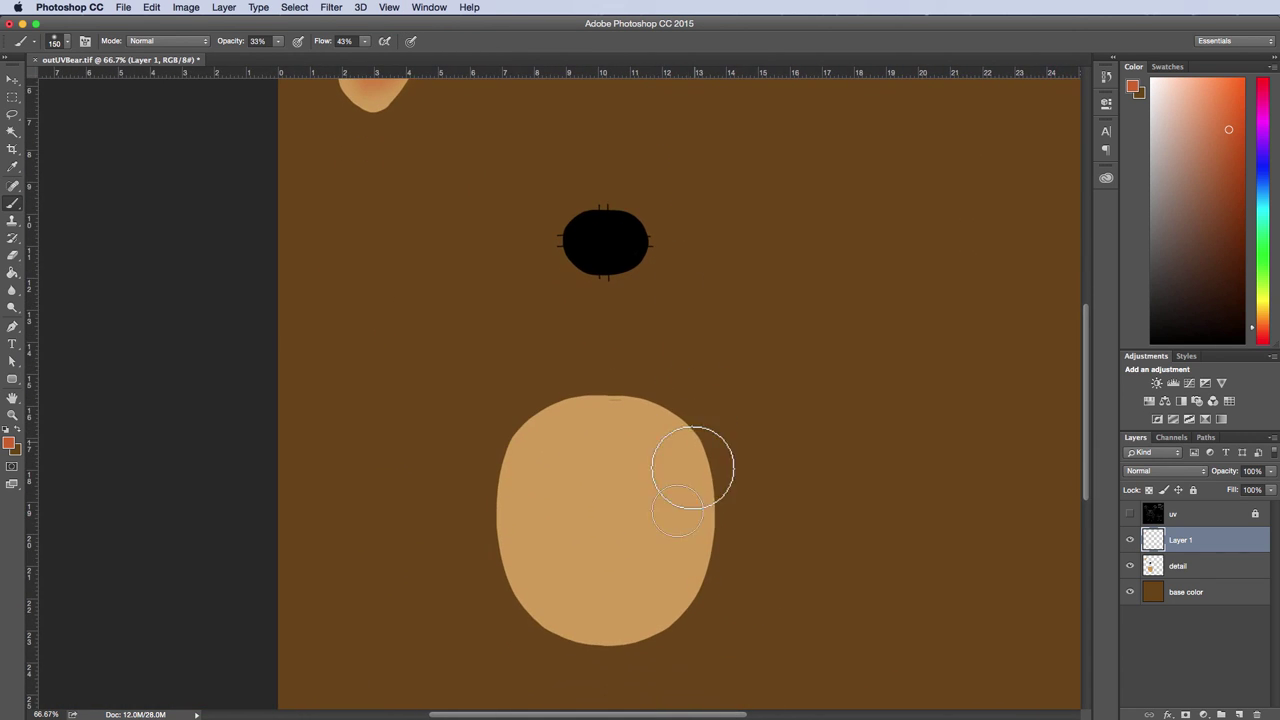
alt+click(617, 497)
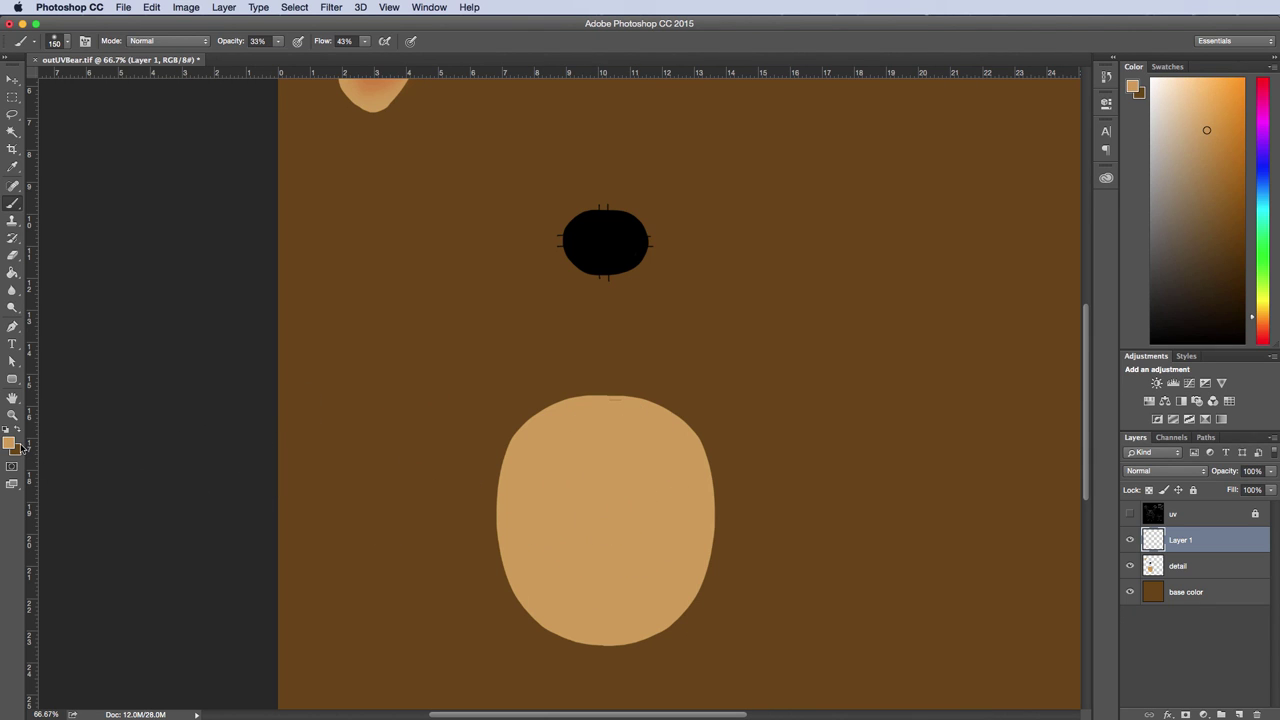
click(12, 444)
click(806, 71)
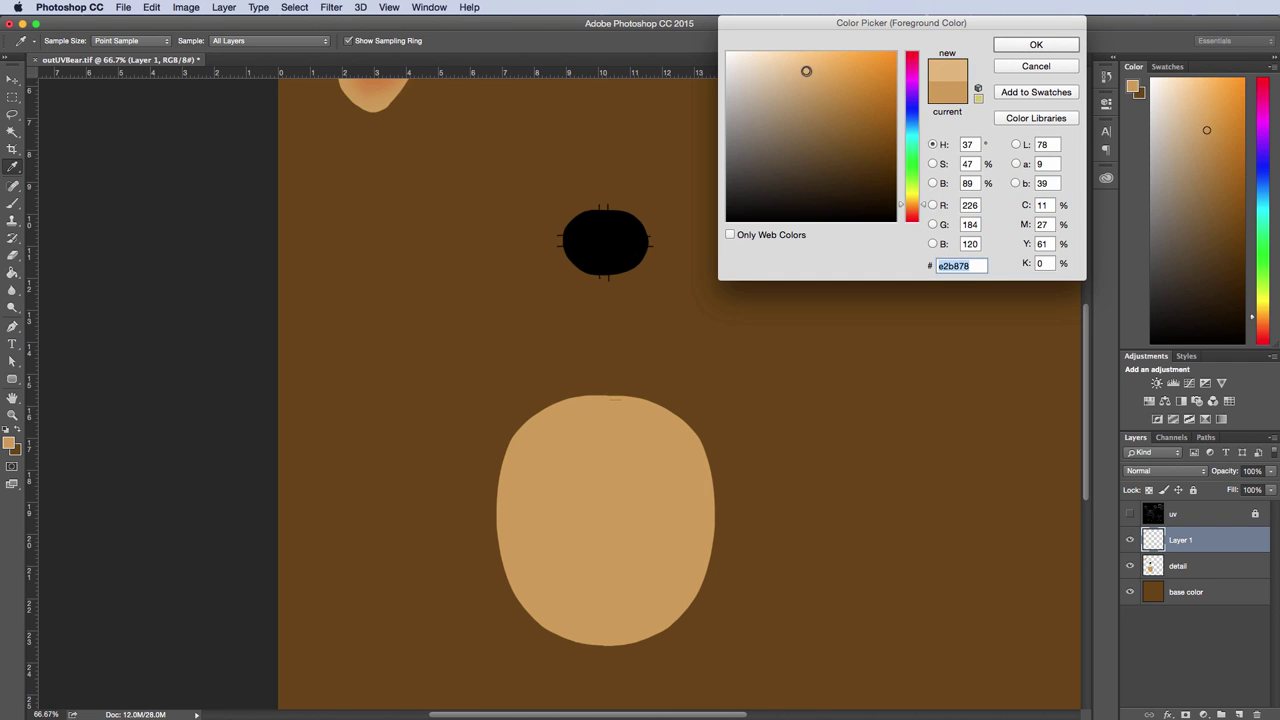
click(1036, 45)
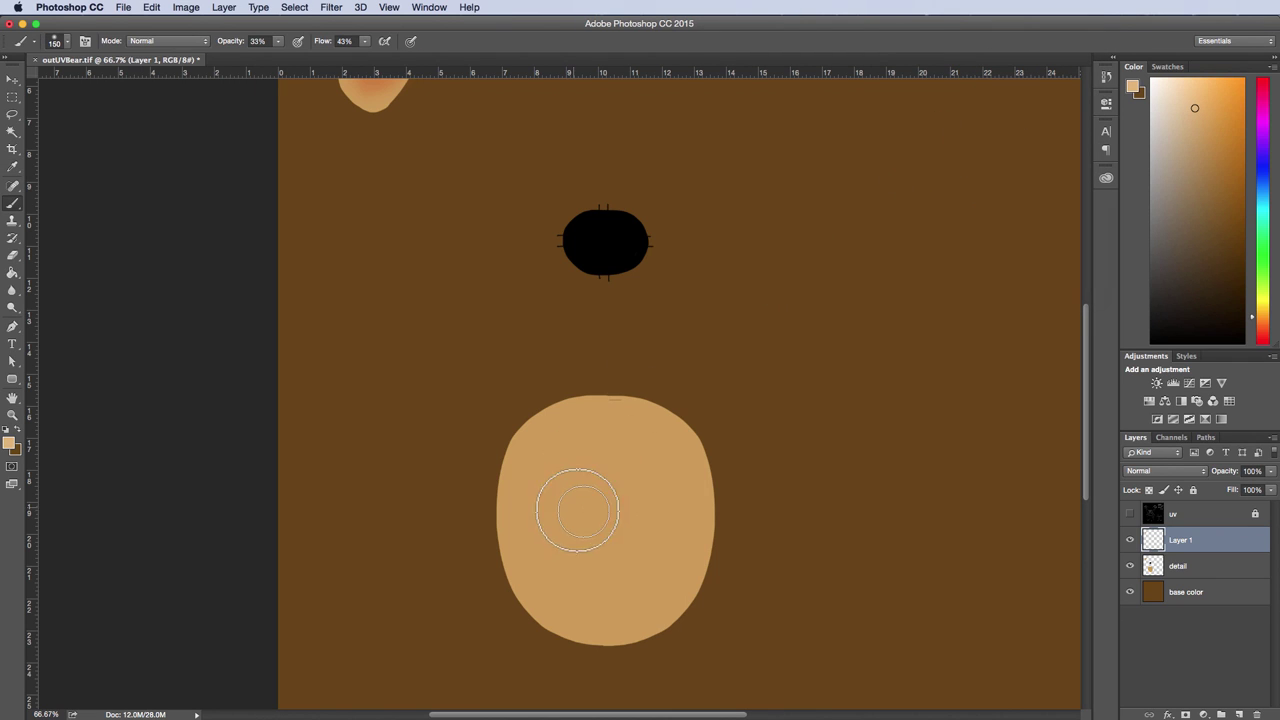
mouse_move(611, 521)
mouse_down()
mouse_move(626, 503)
mouse_move(569, 531)
mouse_move(576, 557)
mouse_move(563, 500)
mouse_move(651, 471)
mouse_move(557, 471)
mouse_move(600, 460)
mouse_up()
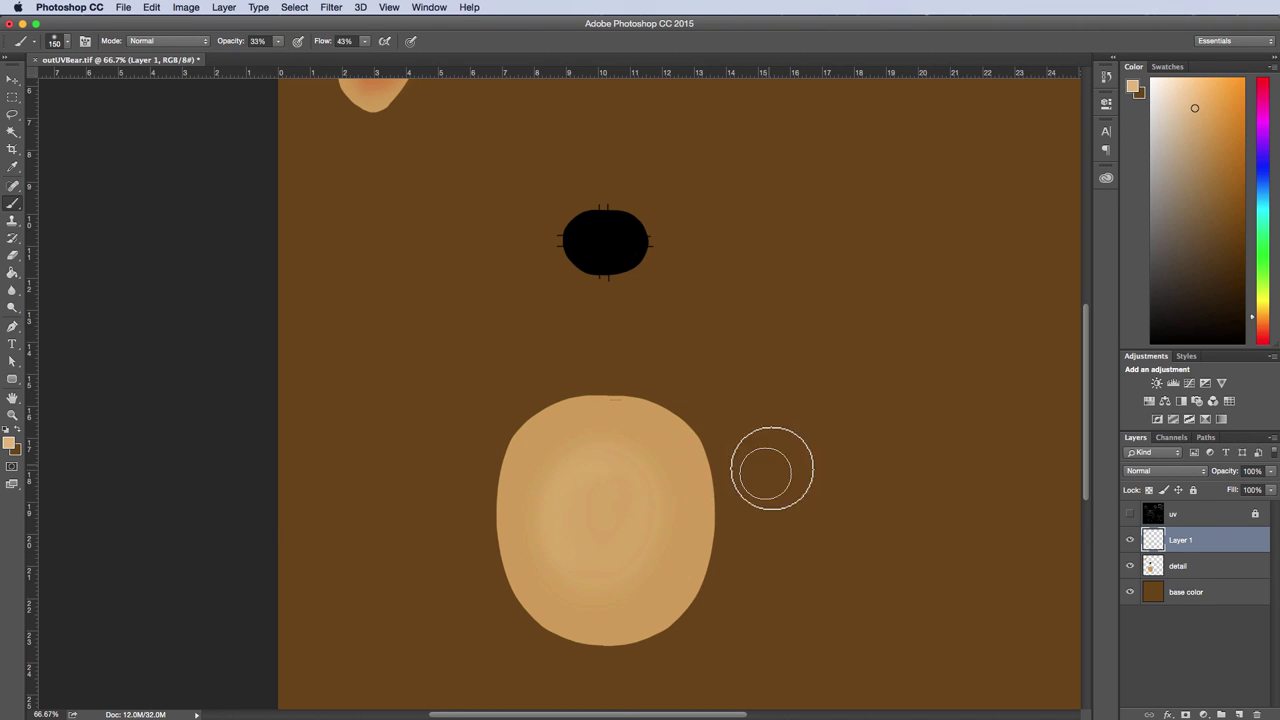
Step: Lighten the foreground color further to #efd0a0
click(12, 444)
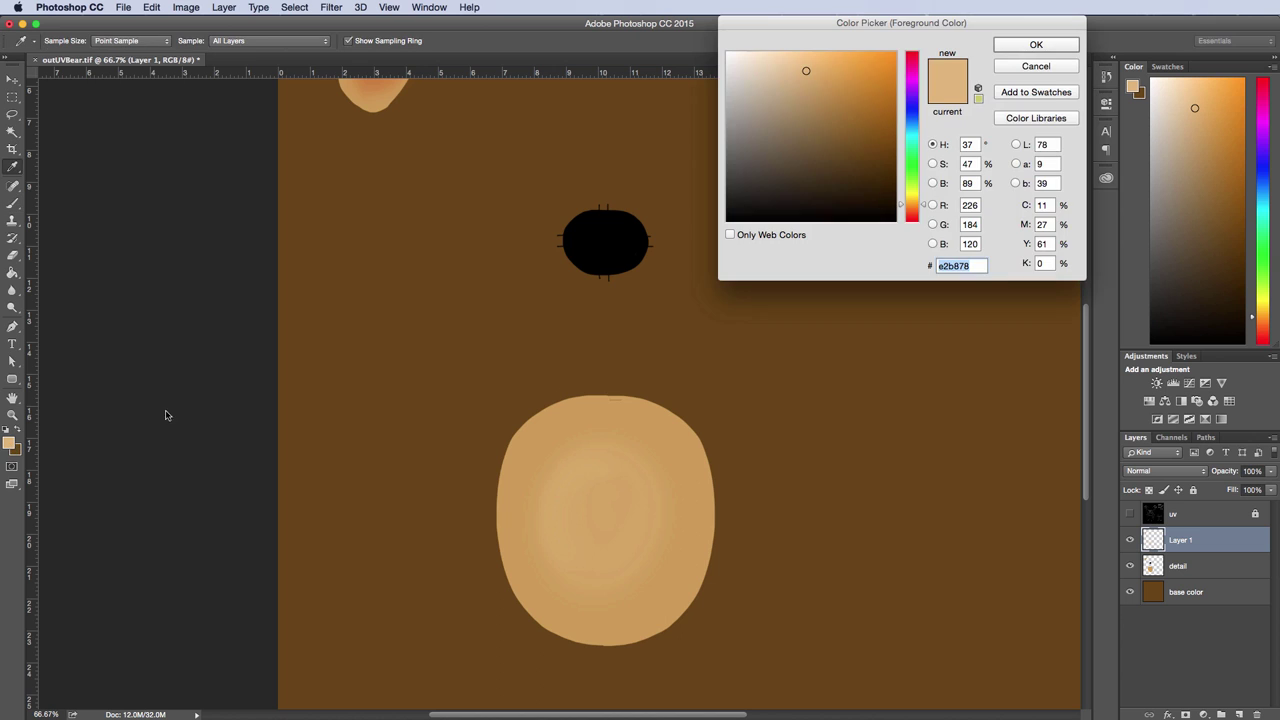
click(782, 62)
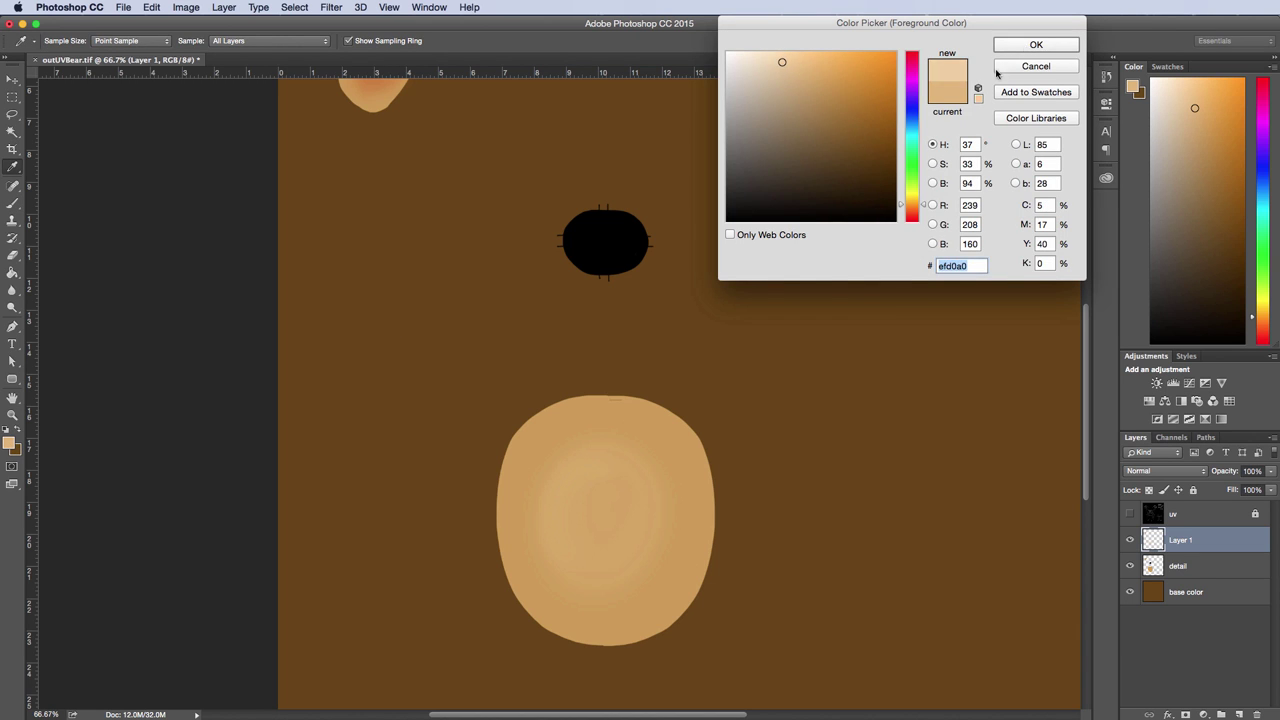
click(1036, 44)
Step: Try blending the paler tan into the belly center, first at 33% and again at 16% brush opacity
drag(611, 530, 588, 500)
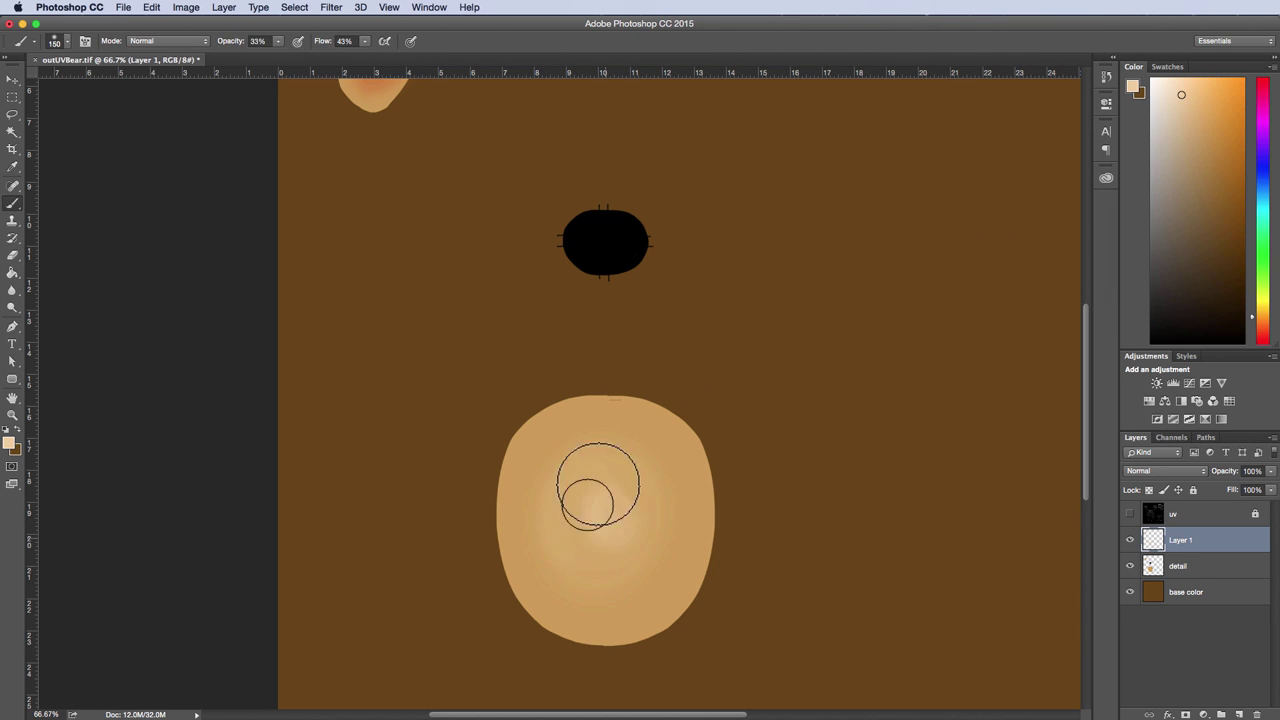
key(super+z)
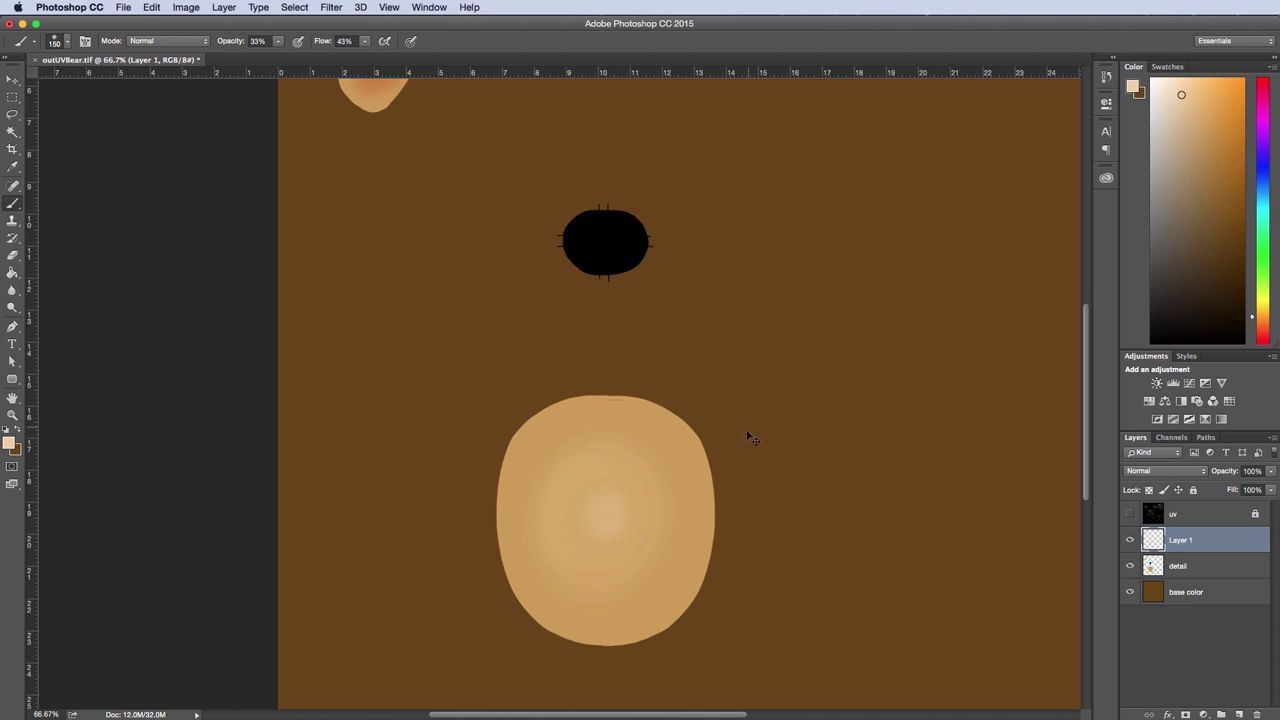
key(super+z)
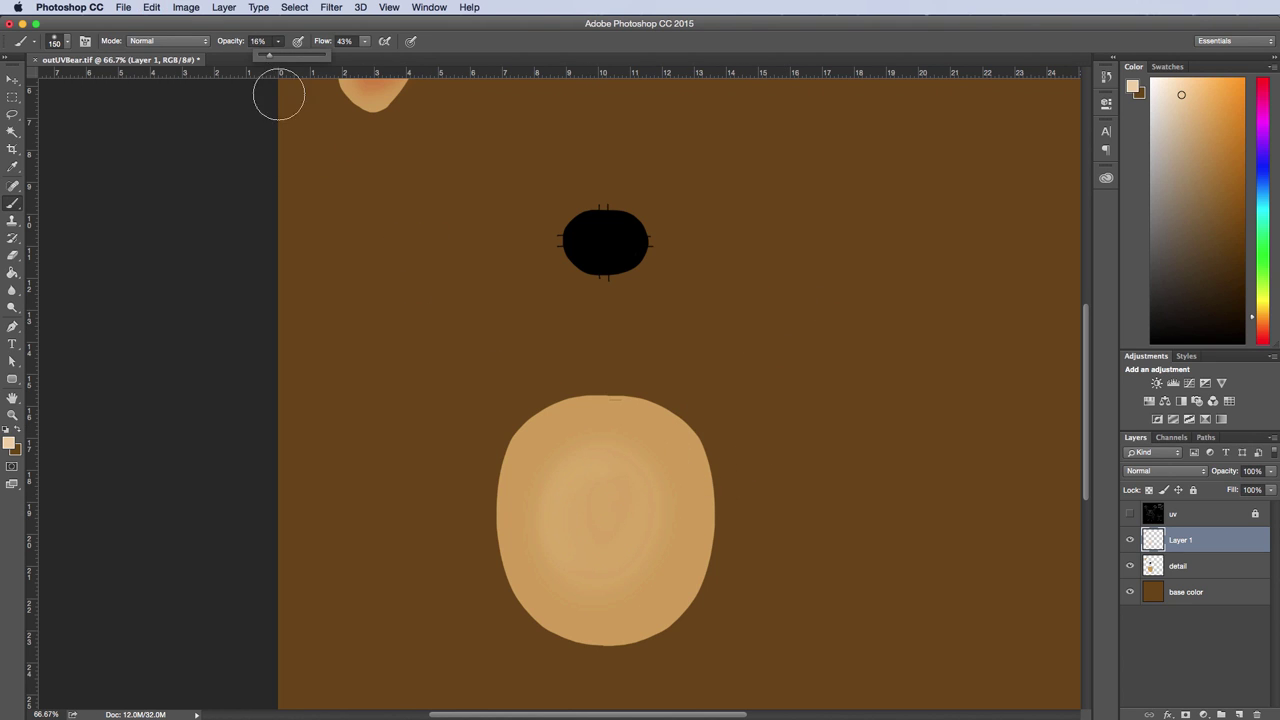
mouse_move(600, 520)
mouse_down()
mouse_move(620, 549)
mouse_move(617, 514)
mouse_move(609, 523)
mouse_move(660, 470)
mouse_up()
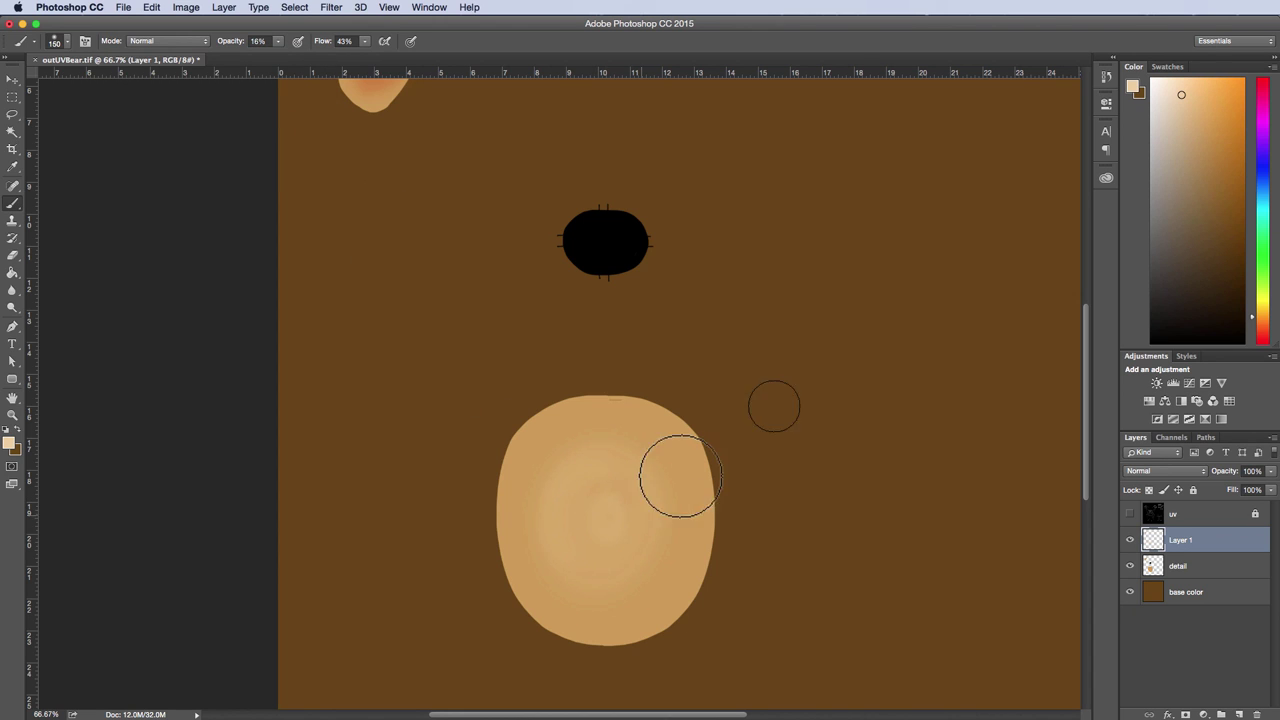
key(super+z)
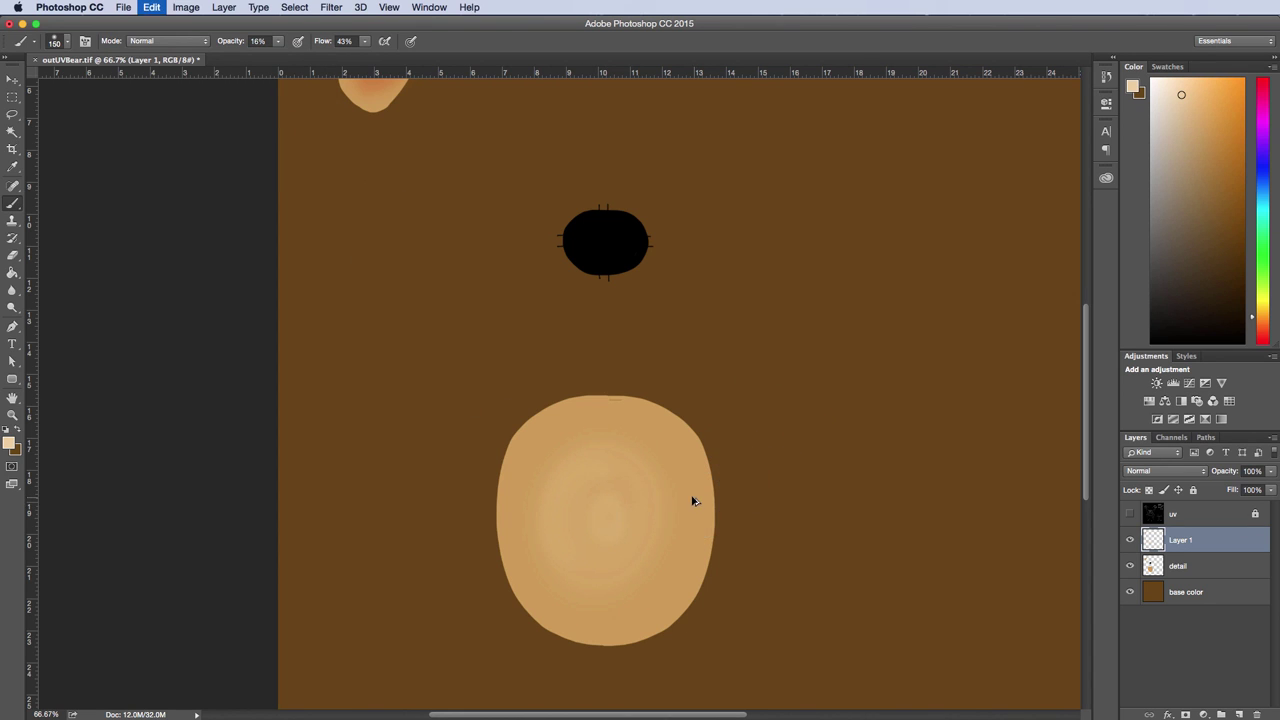
Step: Enlarge the brush up to 400 px and blend a broad, smooth pale highlight over the belly center at 16% opacity
key(bracketright)
key(bracketright)
key(bracketright)
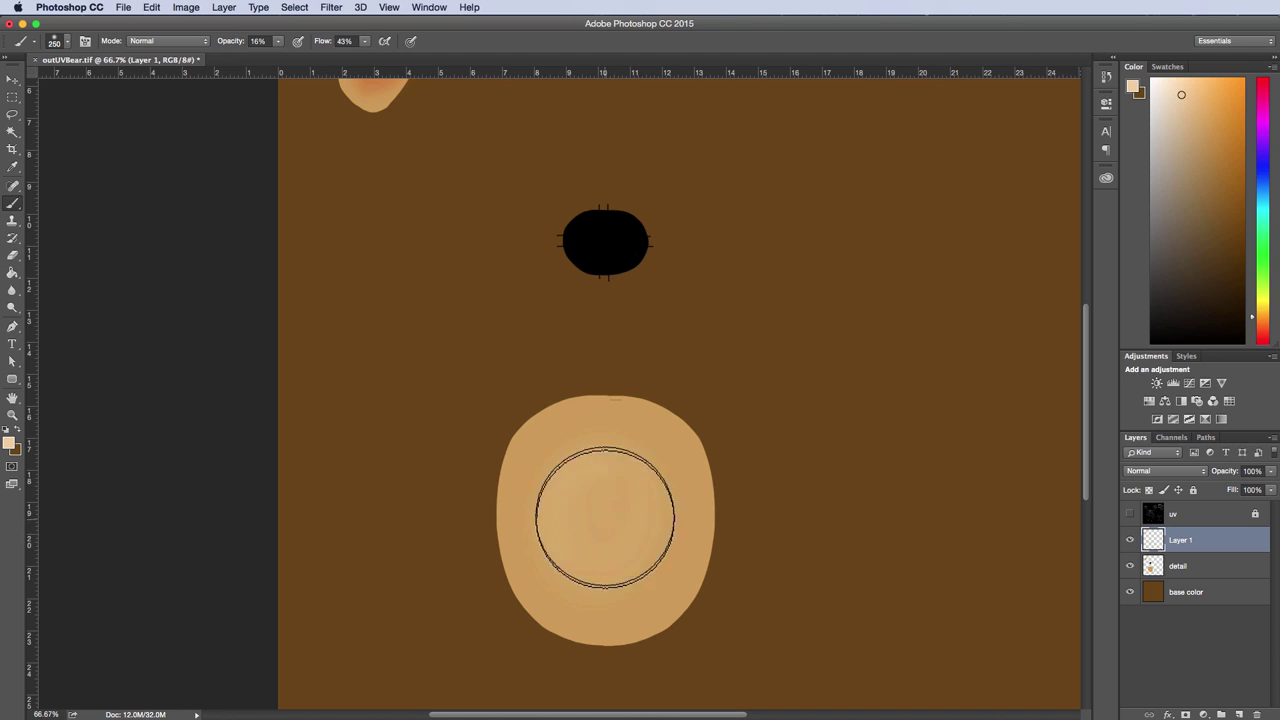
key(bracketright)
key(bracketright)
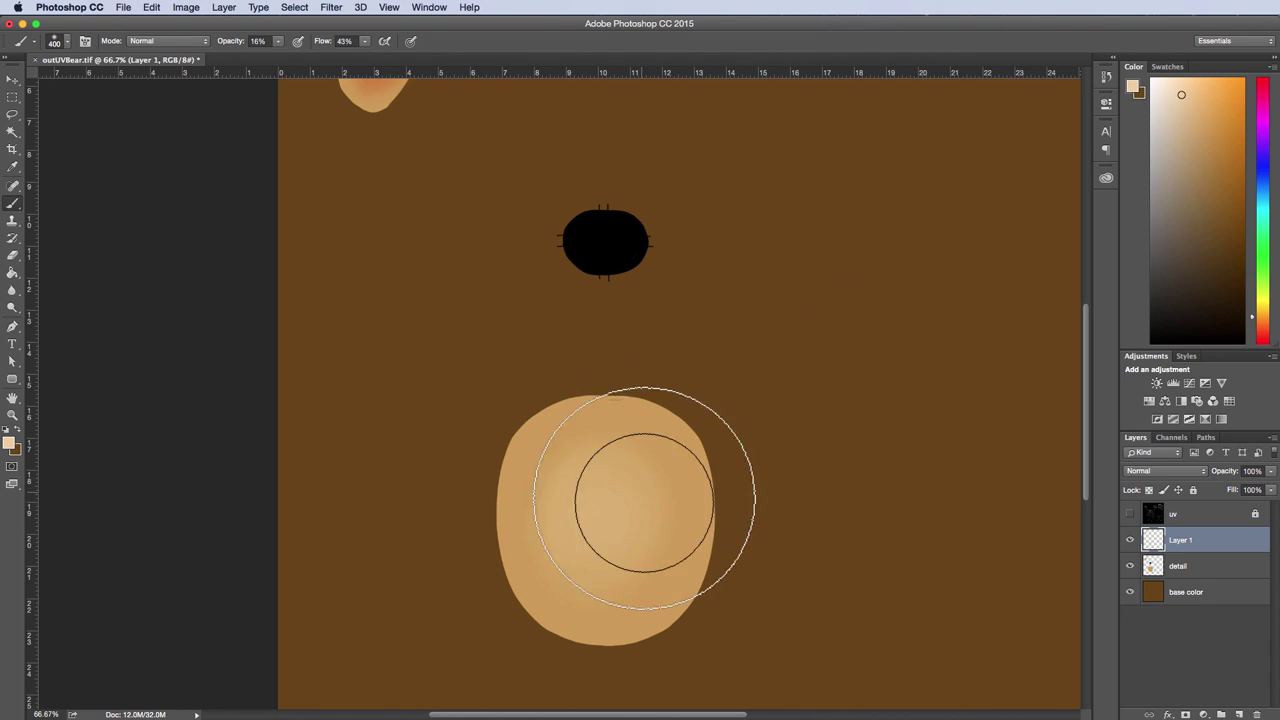
key(super+z)
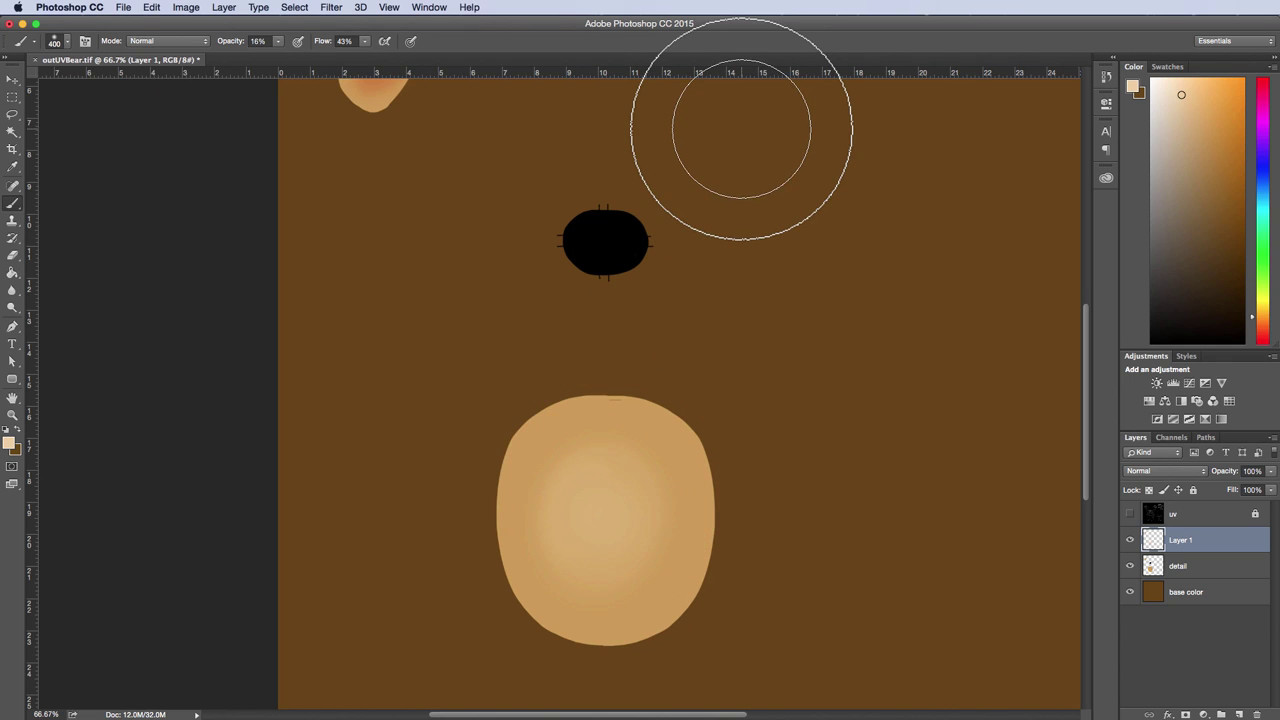
Step: Merge the shading layer down into the detail layer and show the uv wireframe again
key(super+minus)
key(super+minus)
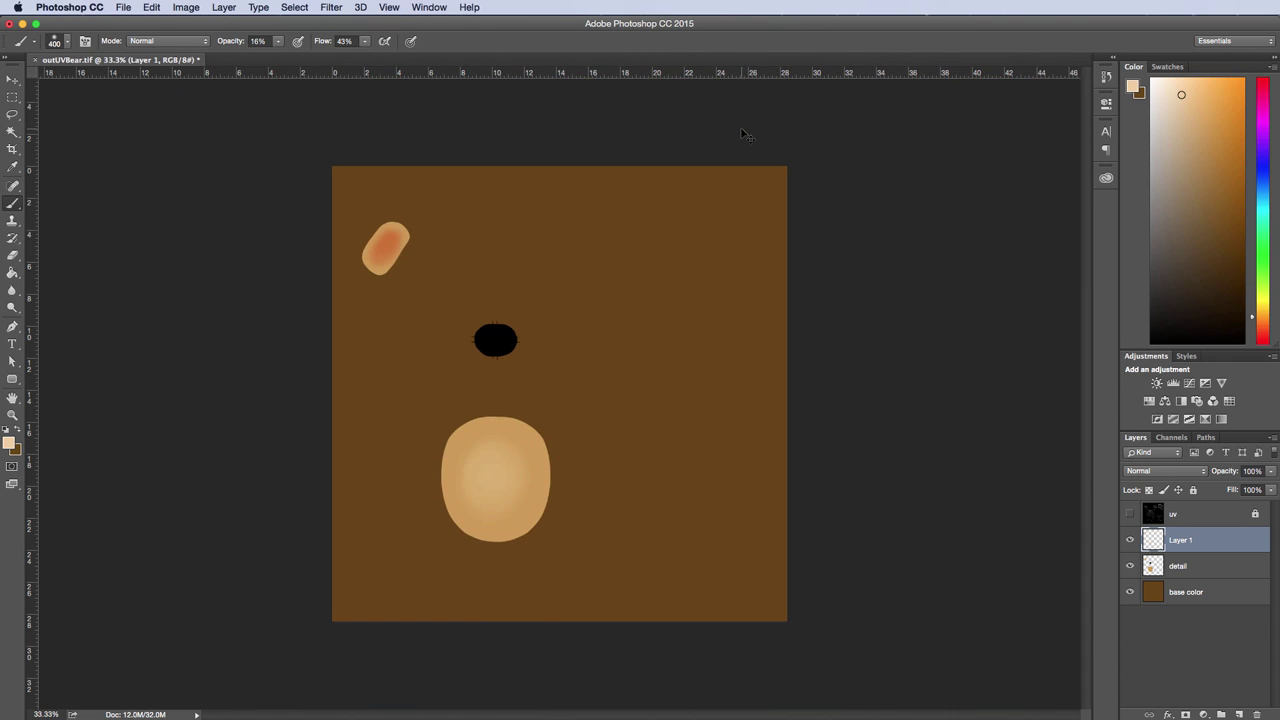
key(super+plus)
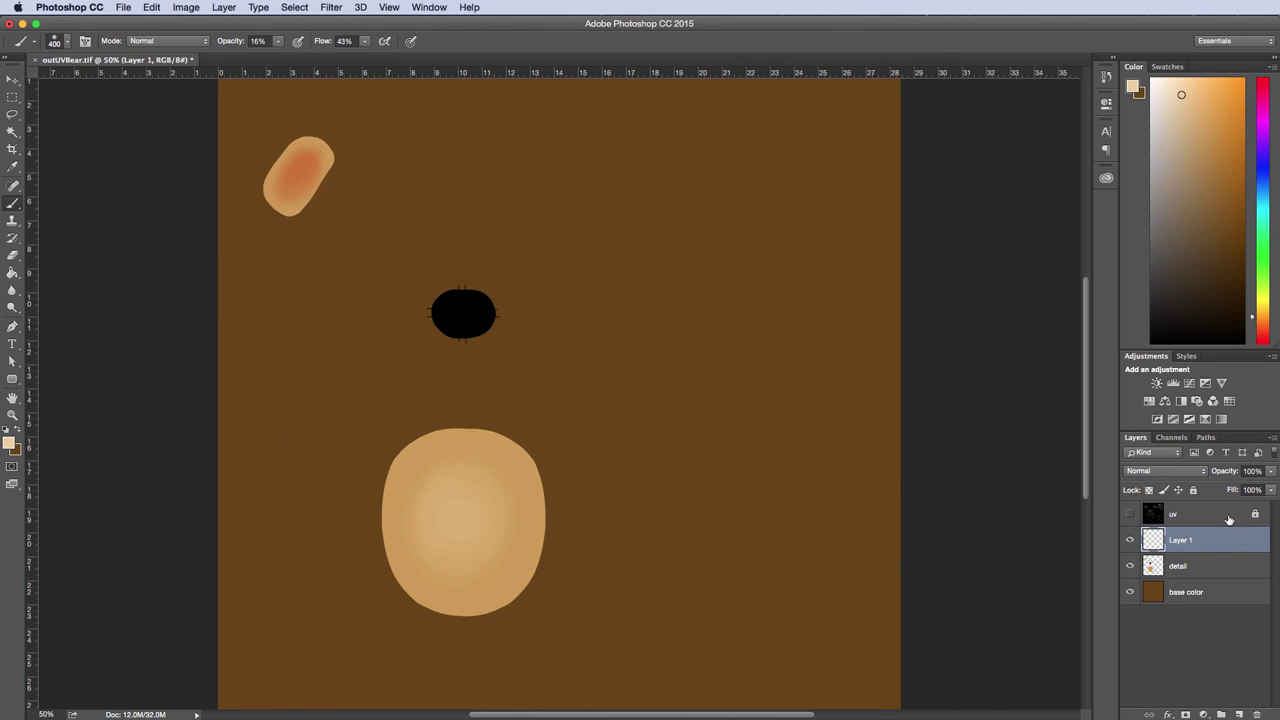
key(super+e)
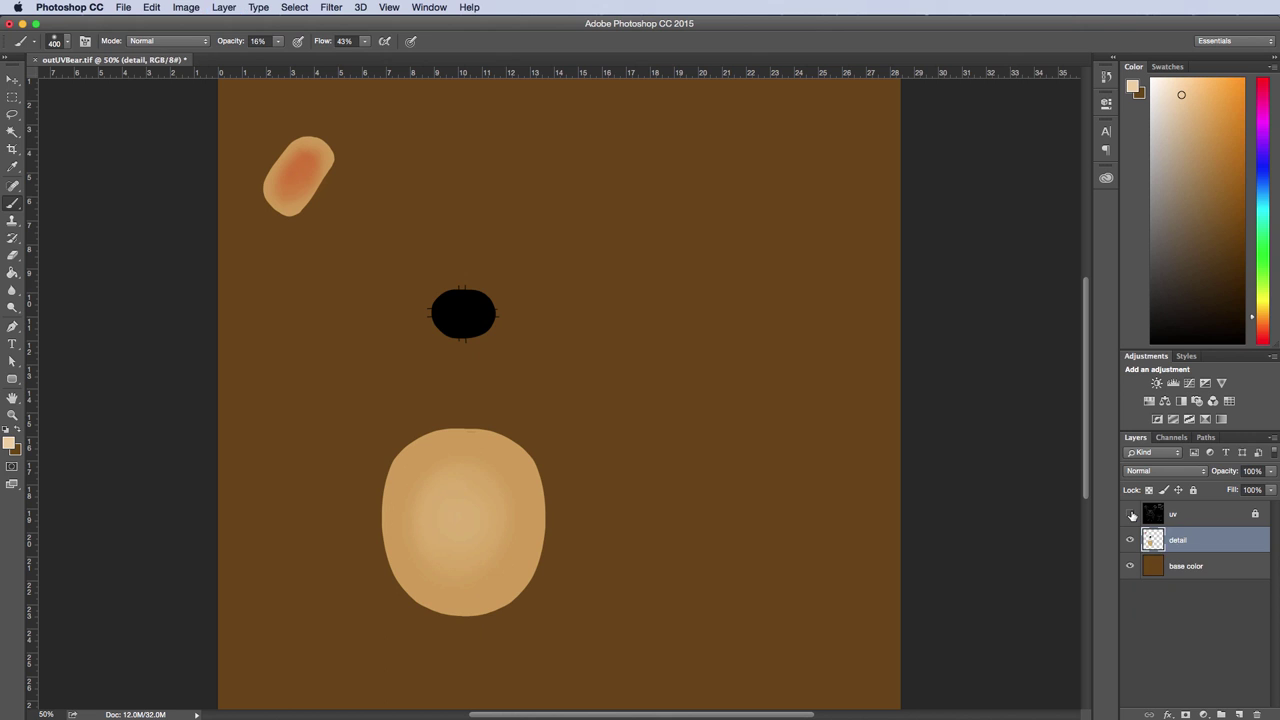
click(1132, 514)
click(1130, 514)
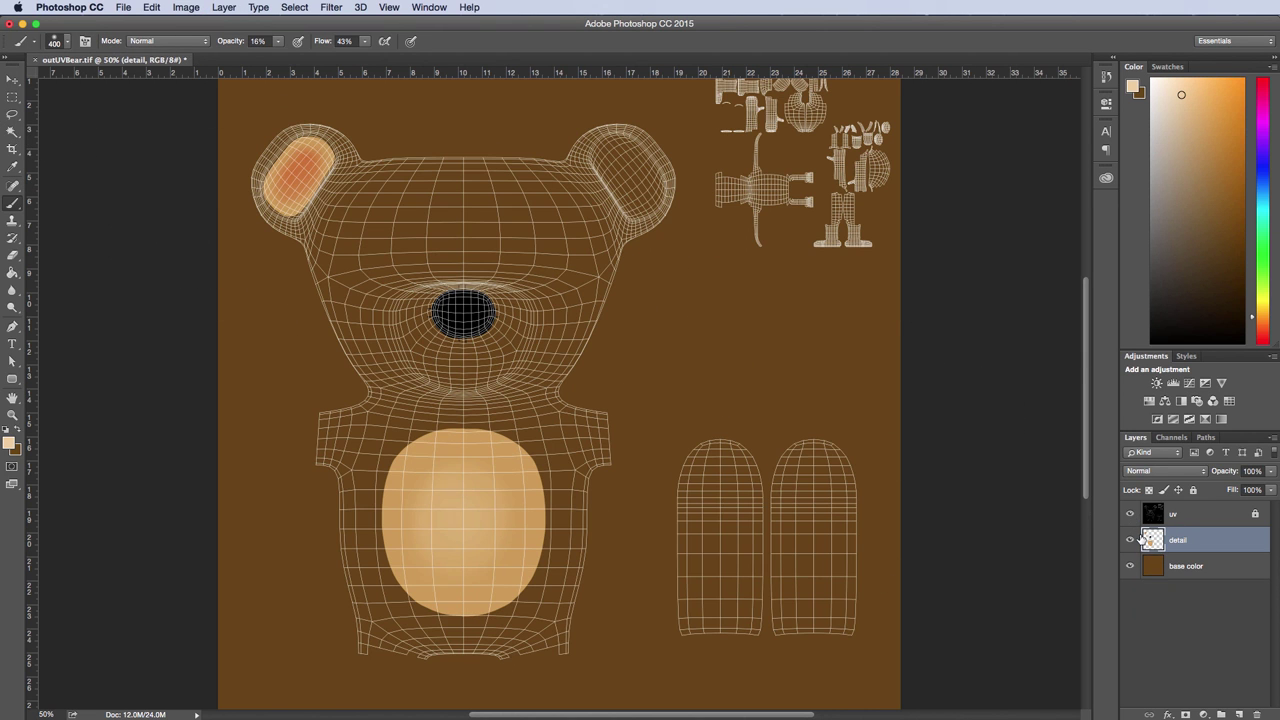
Step: Select the painted left ear area on the detail layer with a rectangular marquee and paste a copy onto a new layer
click(12, 97)
drag(219, 111, 382, 231)
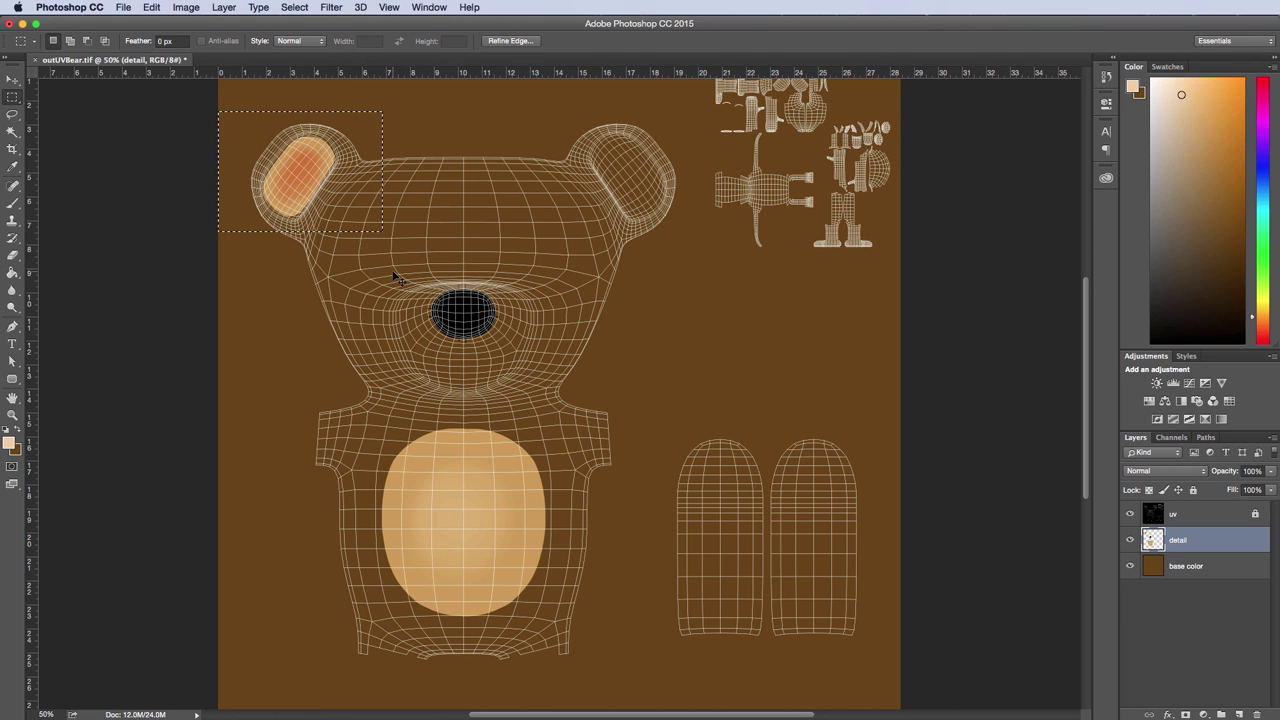
key(super+c)
key(super+v)
Step: Move the copied ear patch over to the right ear and flip it horizontally
click(12, 79)
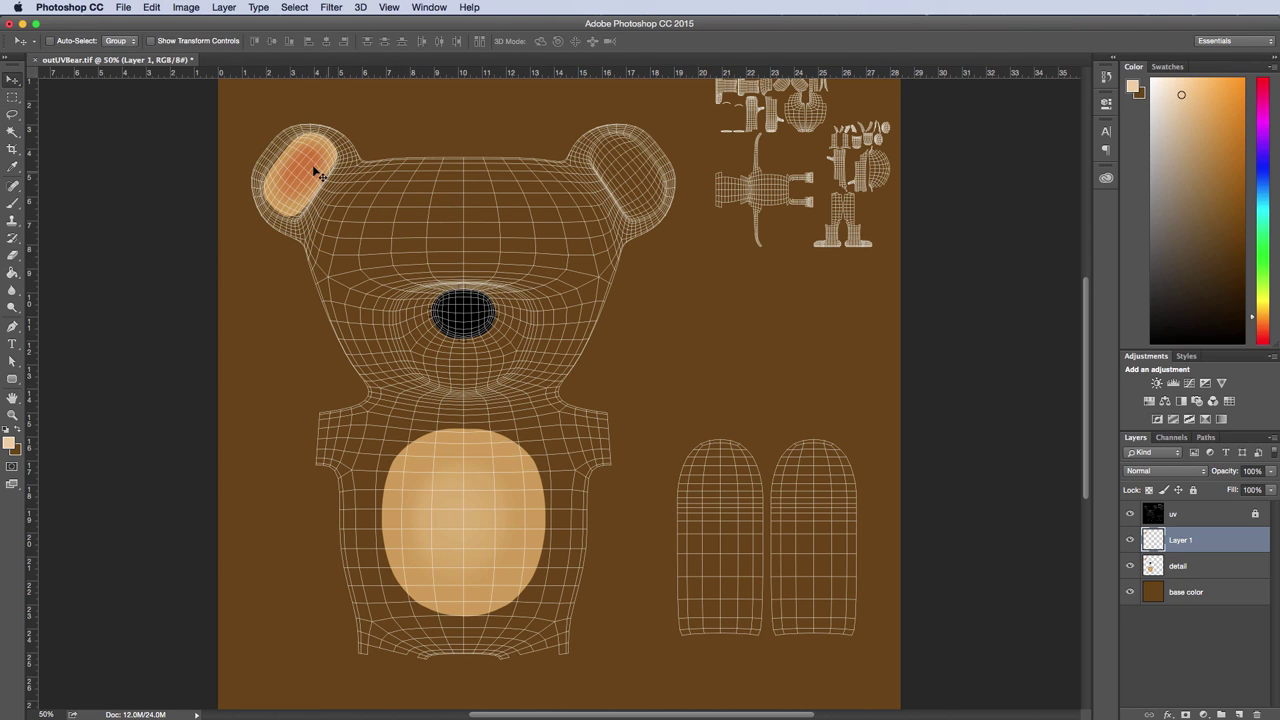
drag(316, 172, 638, 171)
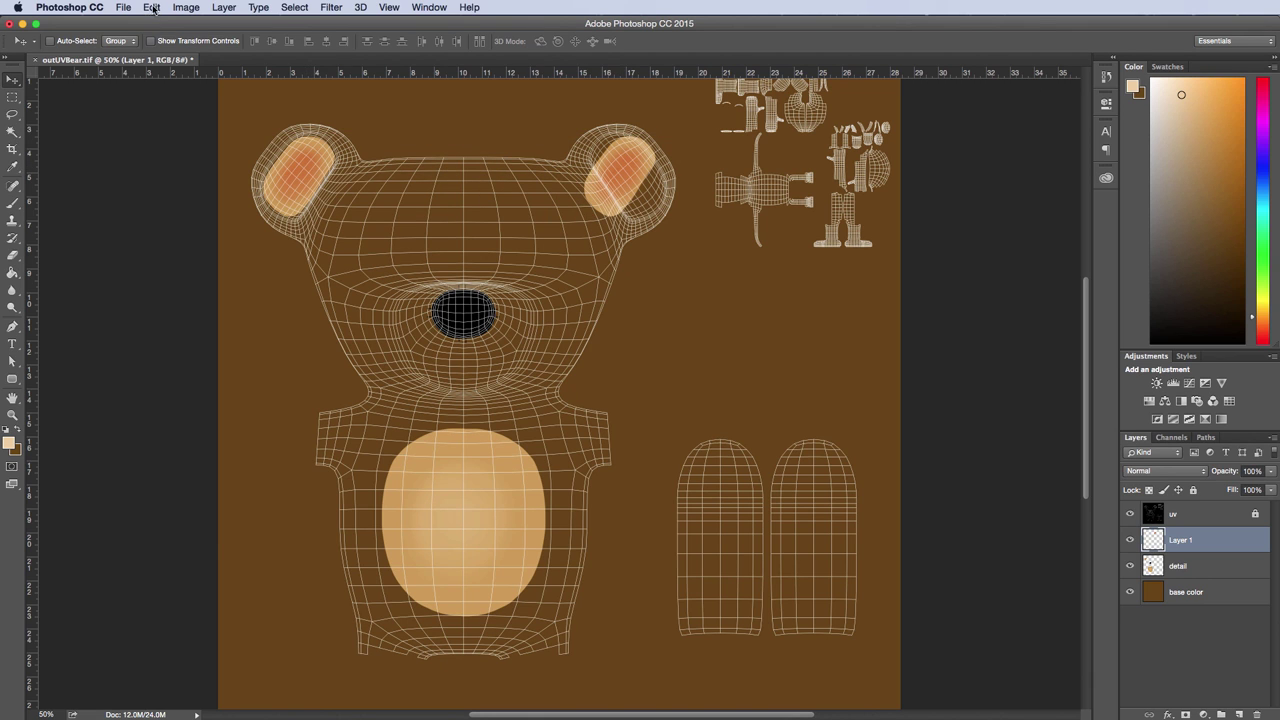
click(151, 7)
mouse_move(266, 291)
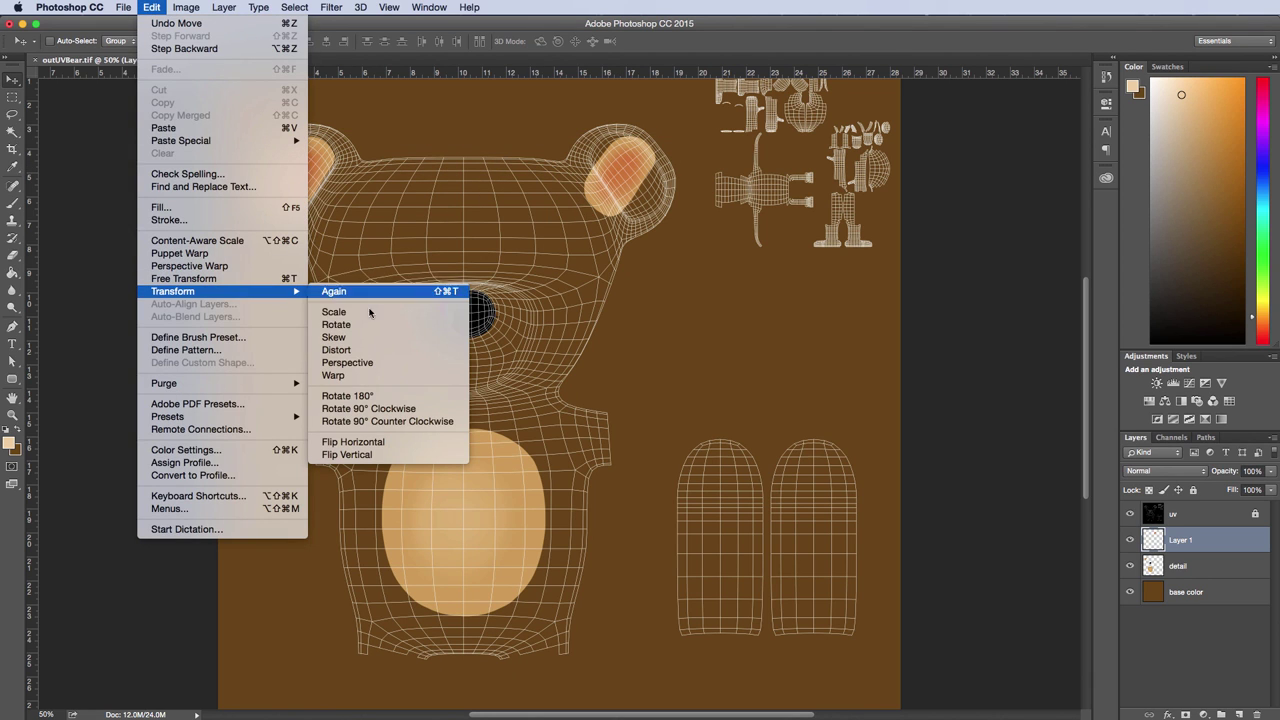
click(419, 442)
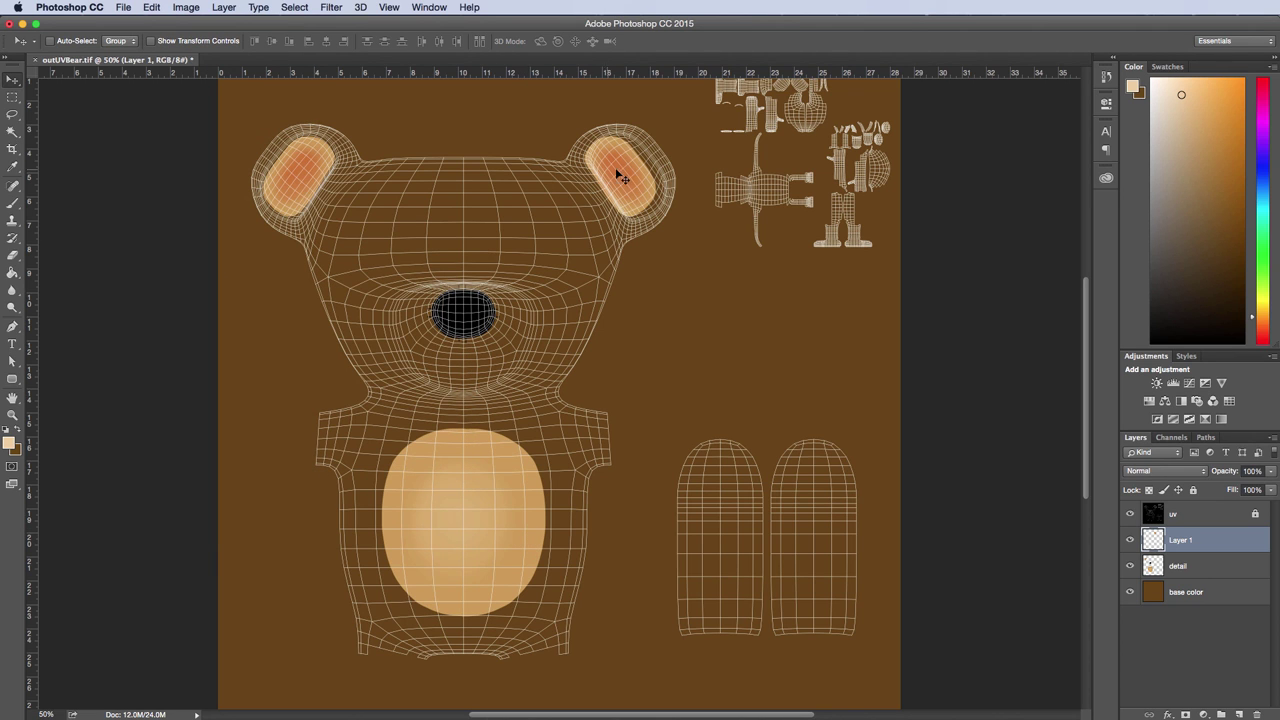
Step: Fine-tune the position of the flipped ear patch so it fits inside the right ear's wireframe outline
drag(620, 176, 630, 171)
key(ctrl+plus)
key(ctrl+plus)
key(ctrl+plus)
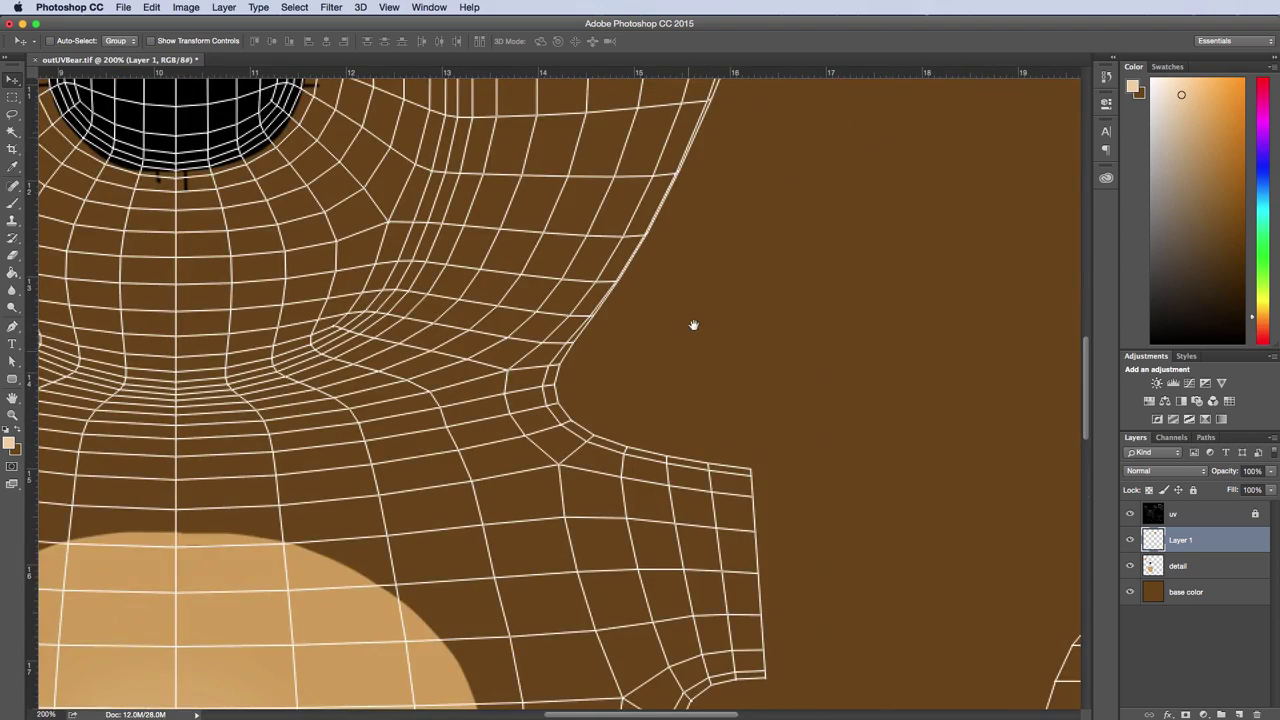
drag(693, 325, 622, 566)
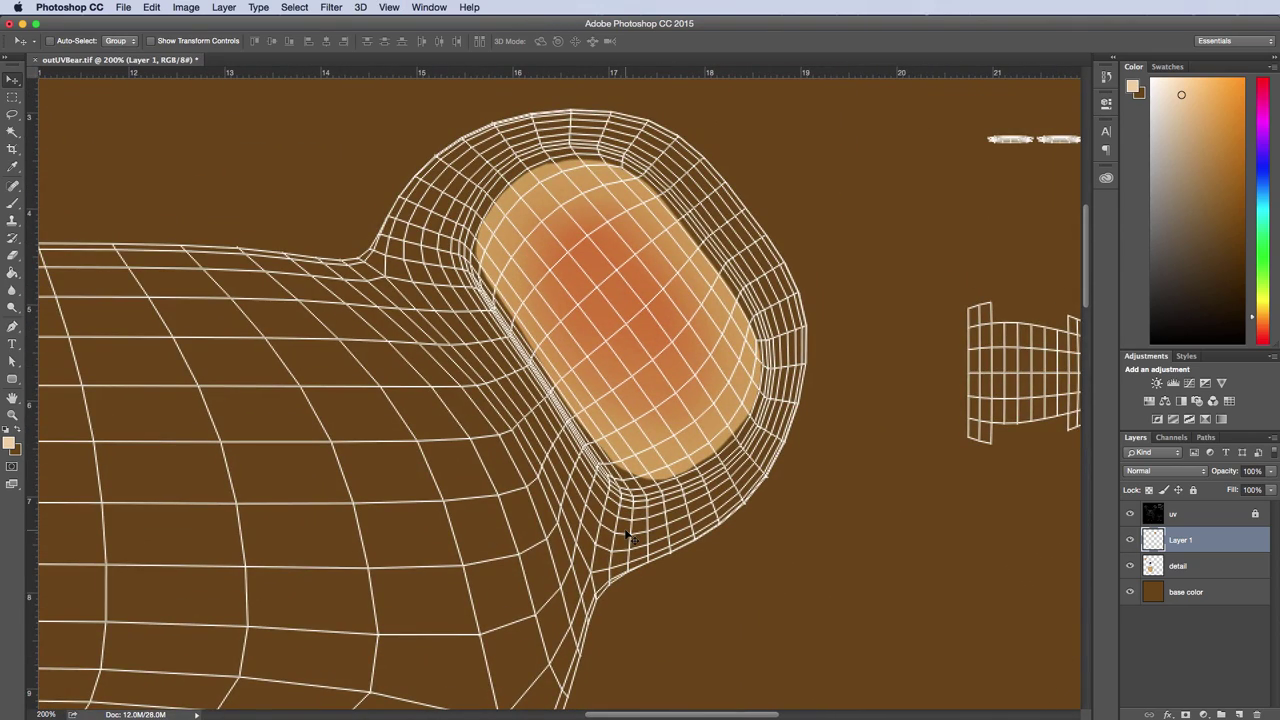
key(Up)
key(Up)
key(Right)
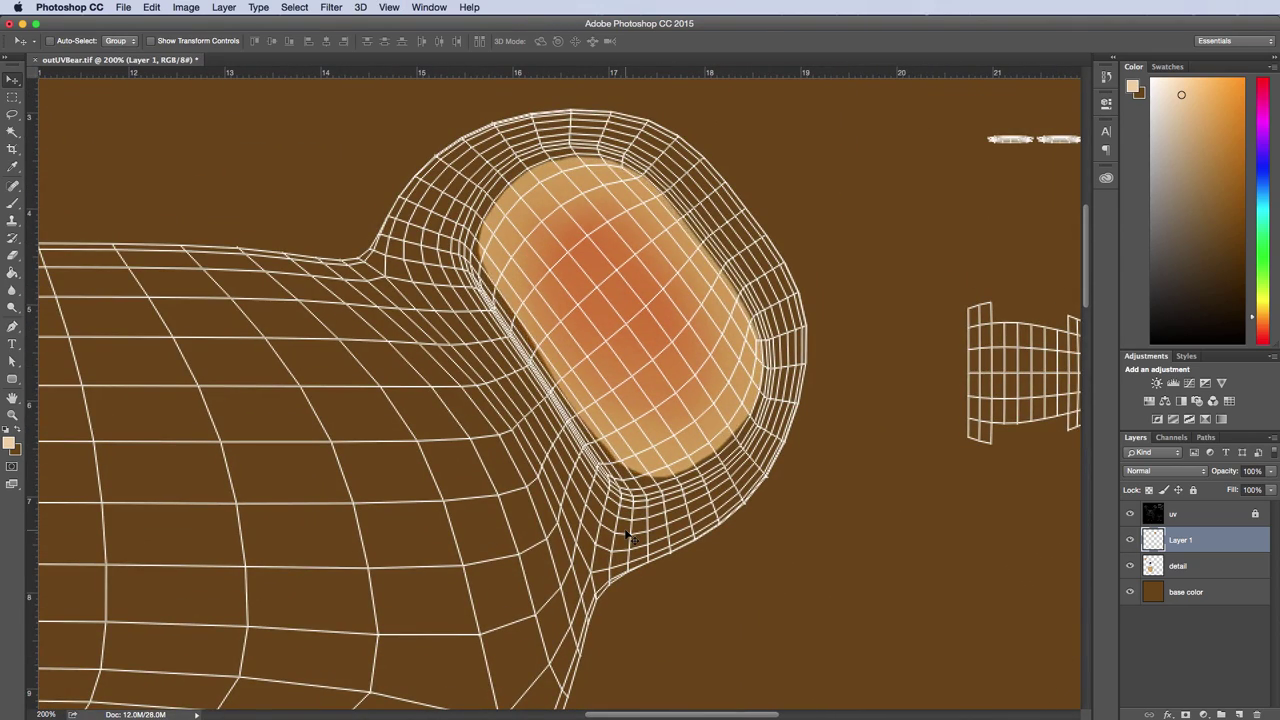
key(Up)
key(Left)
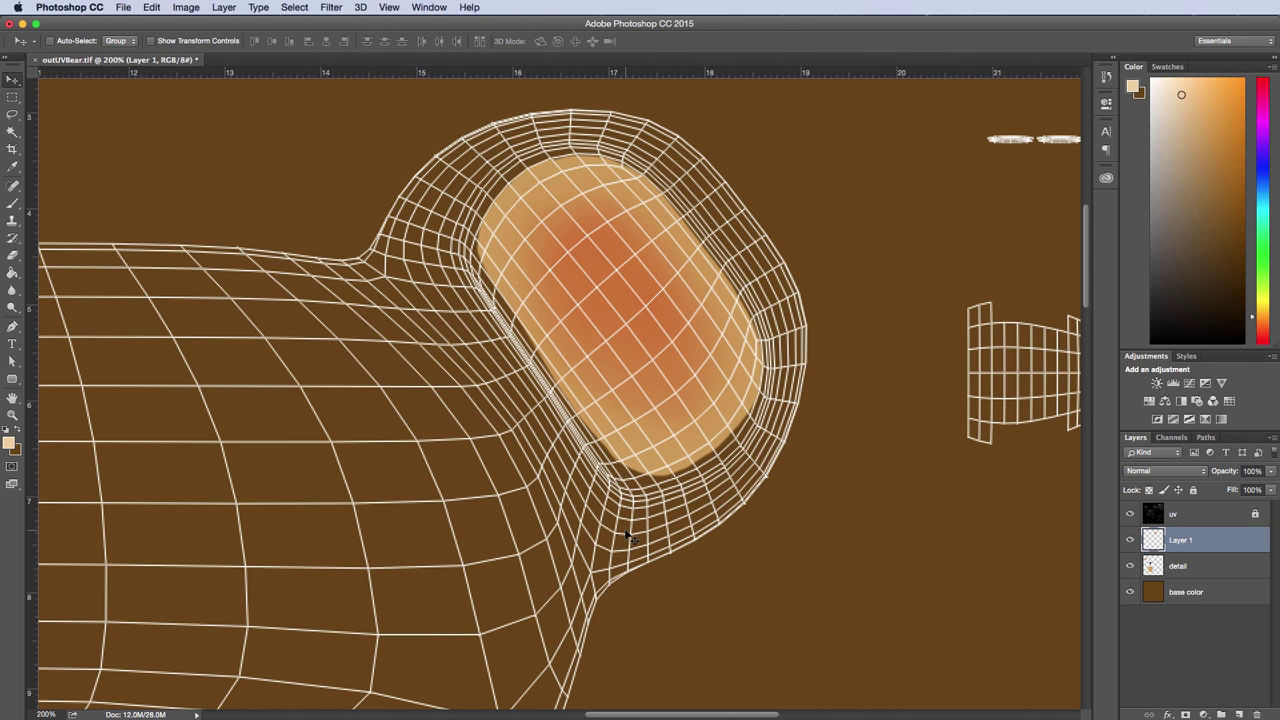
key(Left)
key(Left)
key(Up)
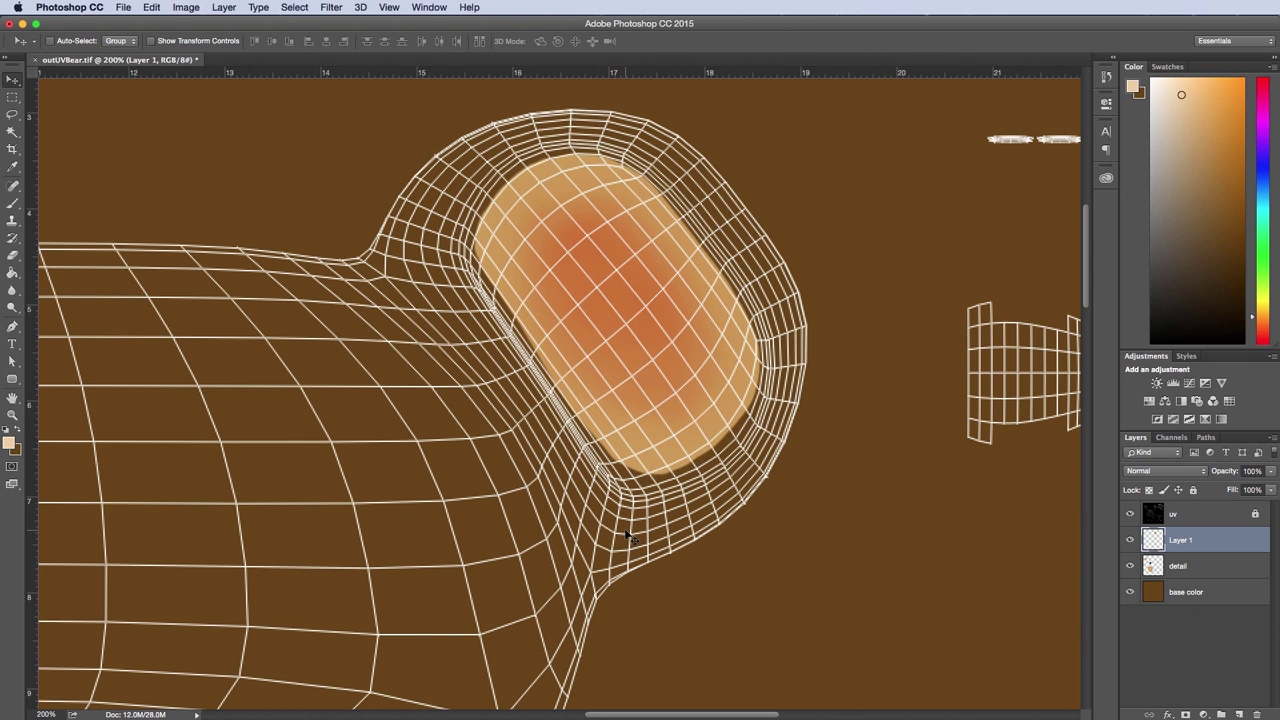
key(Left)
Step: Merge the copied ear patch layer down into the detail layer
alt+scroll(626, 535, down, 6)
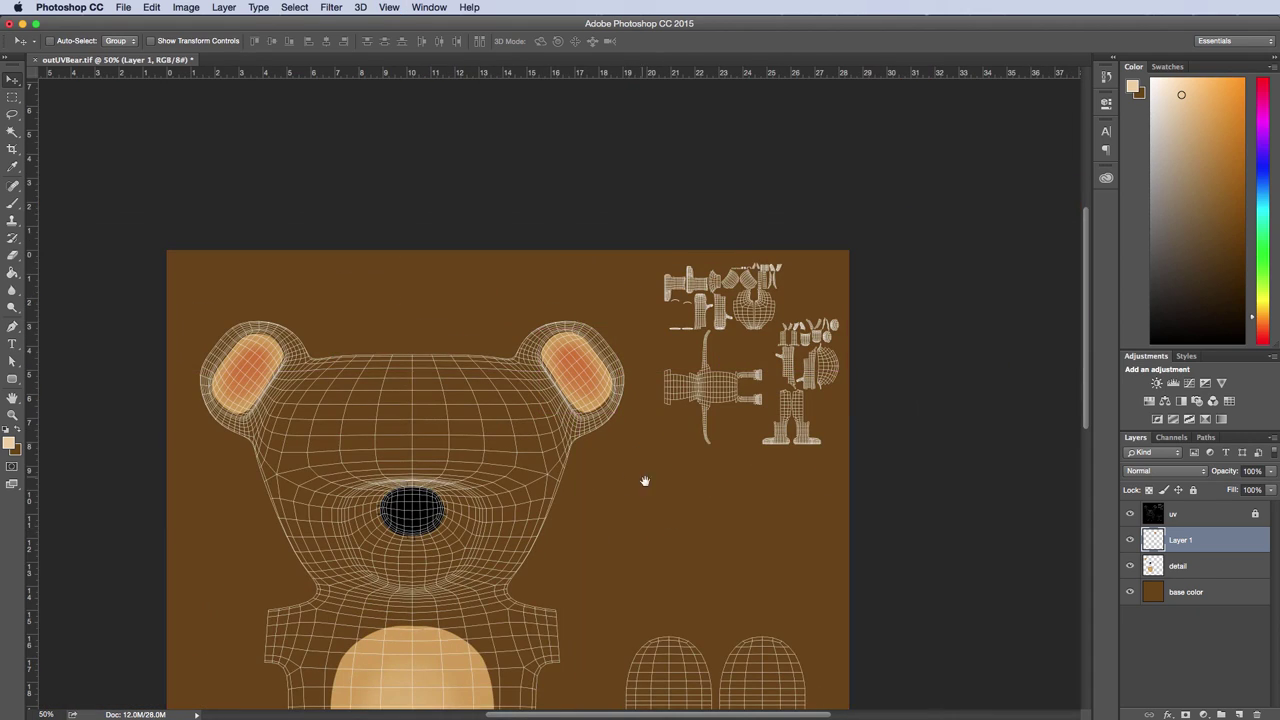
drag(645, 481, 672, 295)
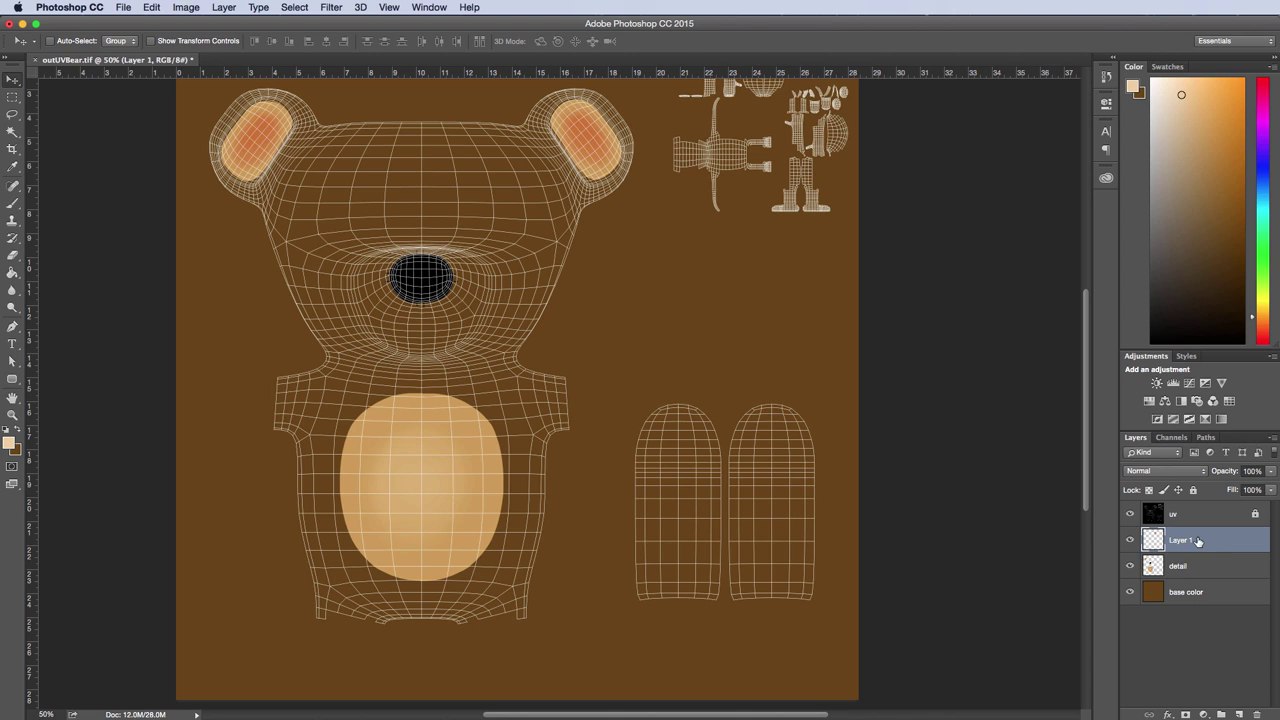
key(super+e)
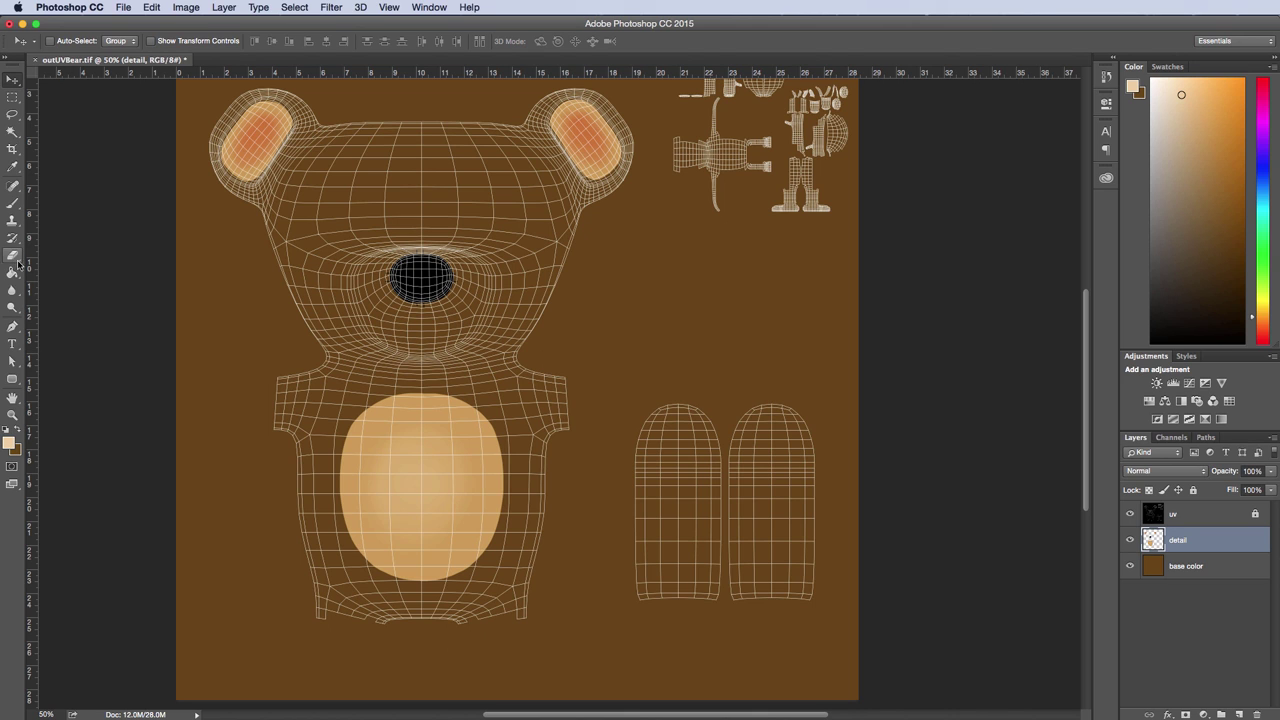
Step: Switch to the Brush tool and reduce its size to 175 px
click(12, 203)
key(bracketleft)
key(bracketleft)
key(bracketleft)
key(bracketleft)
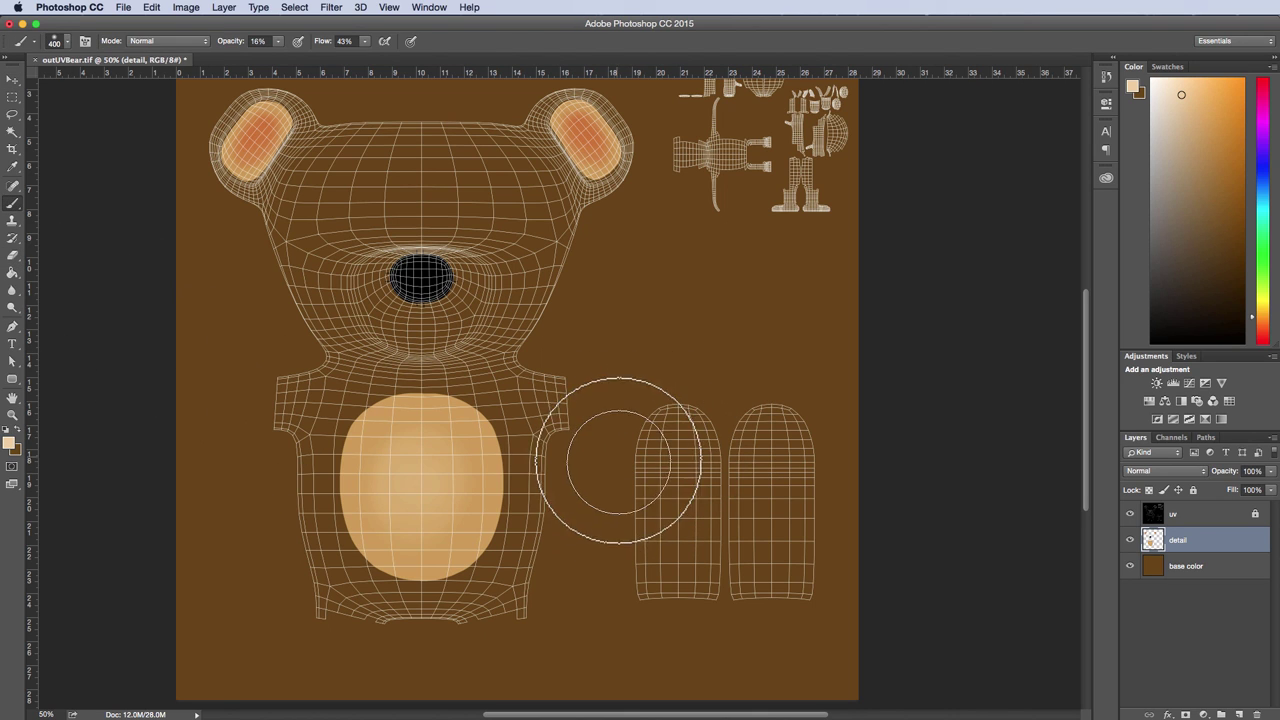
click(66, 41)
click(68, 41)
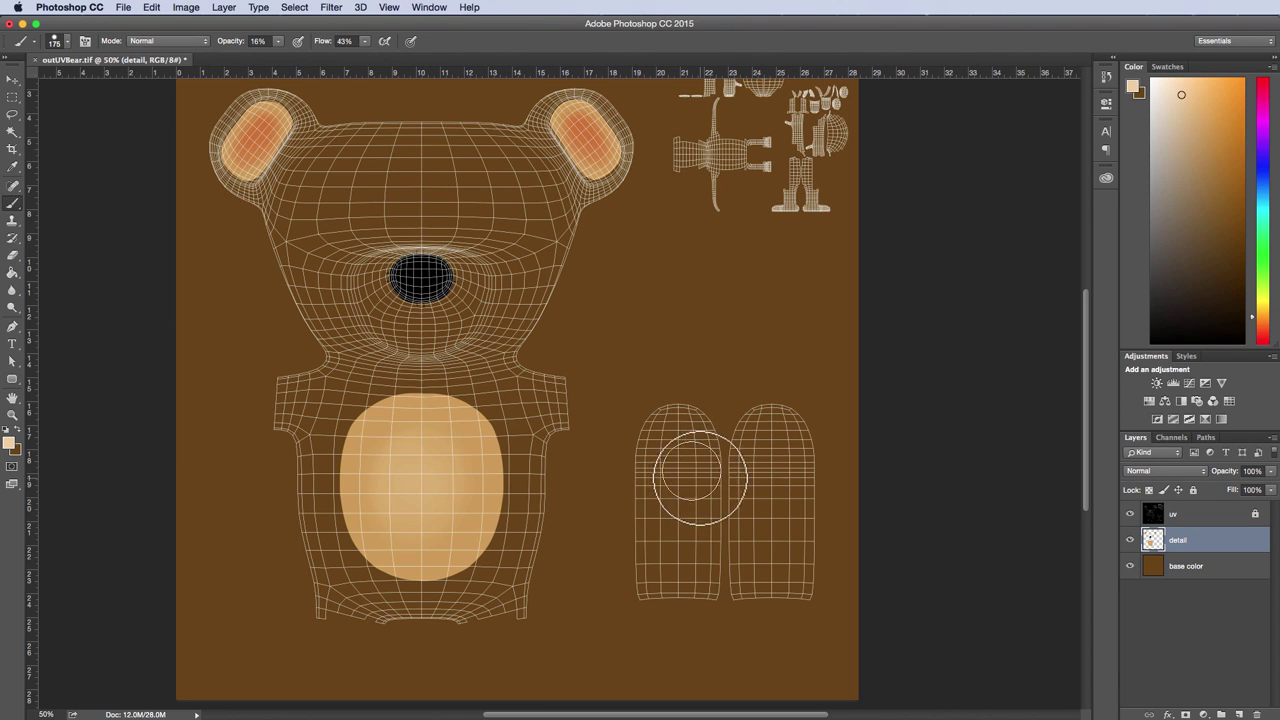
Step: Sample the belly's tan edge color and paint solidly over both round-topped UV shells beside the body at 100% opacity and flow
alt+click(497, 440)
mouse_move(671, 420)
mouse_down()
mouse_move(663, 386)
mouse_move(757, 448)
mouse_up()
key(super+z)
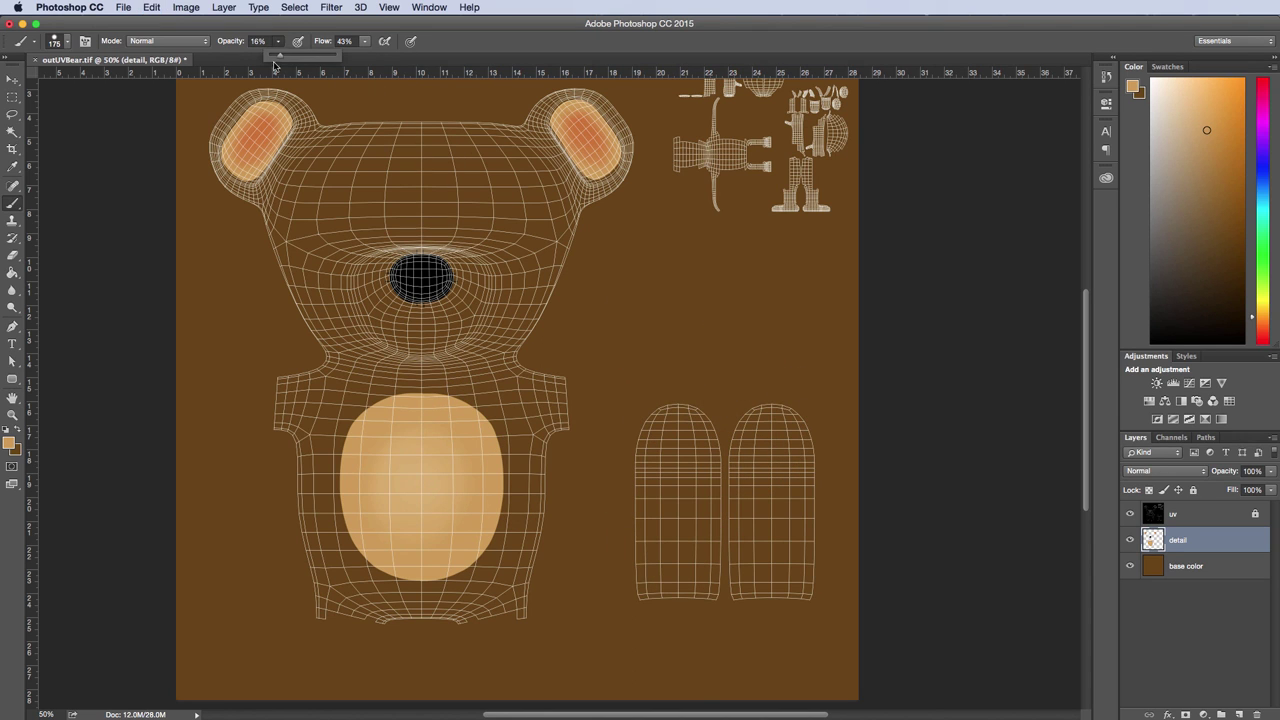
click(364, 42)
drag(366, 57, 408, 57)
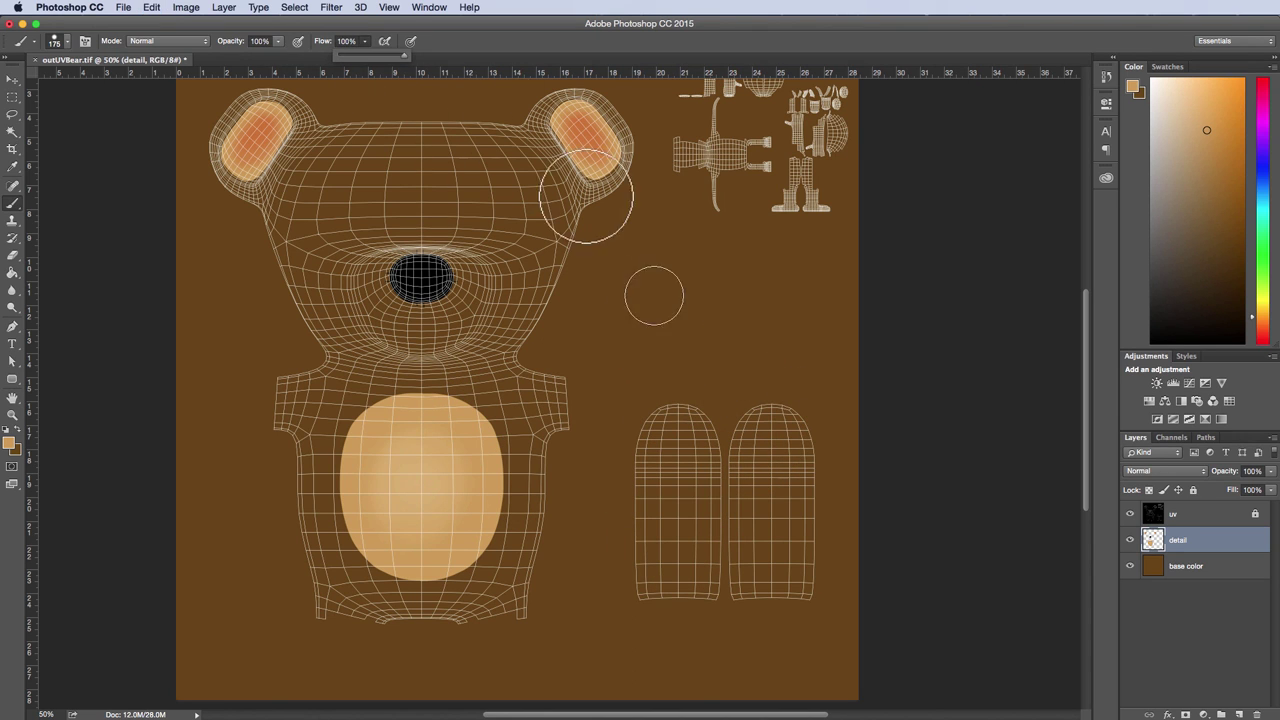
mouse_move(737, 457)
mouse_down()
mouse_move(680, 517)
mouse_move(672, 608)
mouse_move(735, 437)
mouse_move(810, 470)
mouse_move(757, 586)
mouse_move(757, 400)
mouse_move(694, 429)
mouse_move(709, 451)
mouse_up()
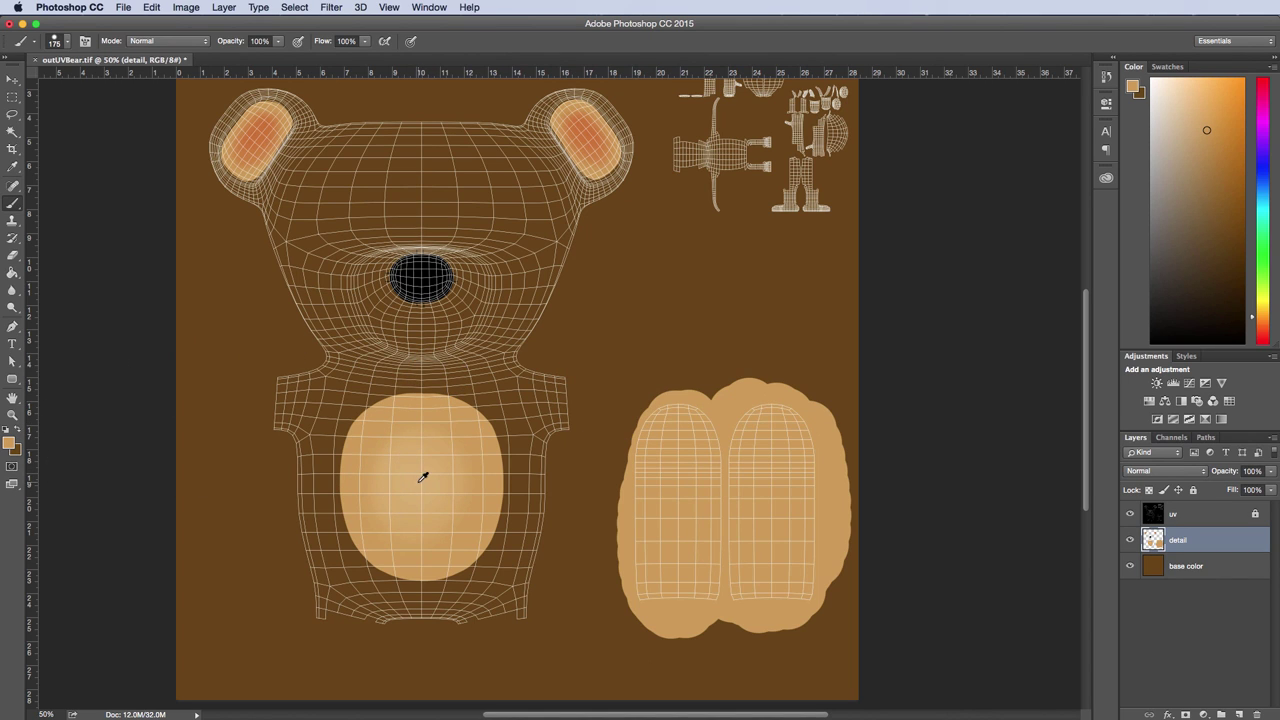
Step: Sample the belly's center color and choose a lighter, paler tan as the foreground color
alt+click(422, 479)
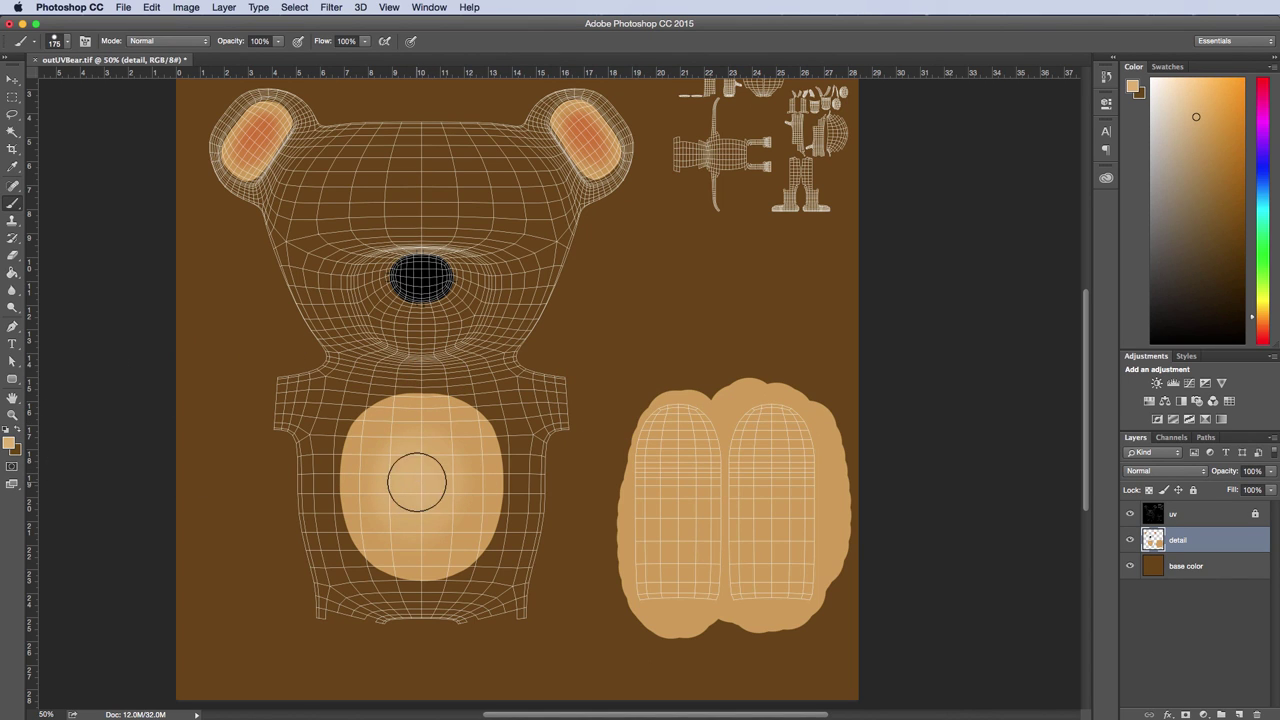
click(11, 444)
click(804, 64)
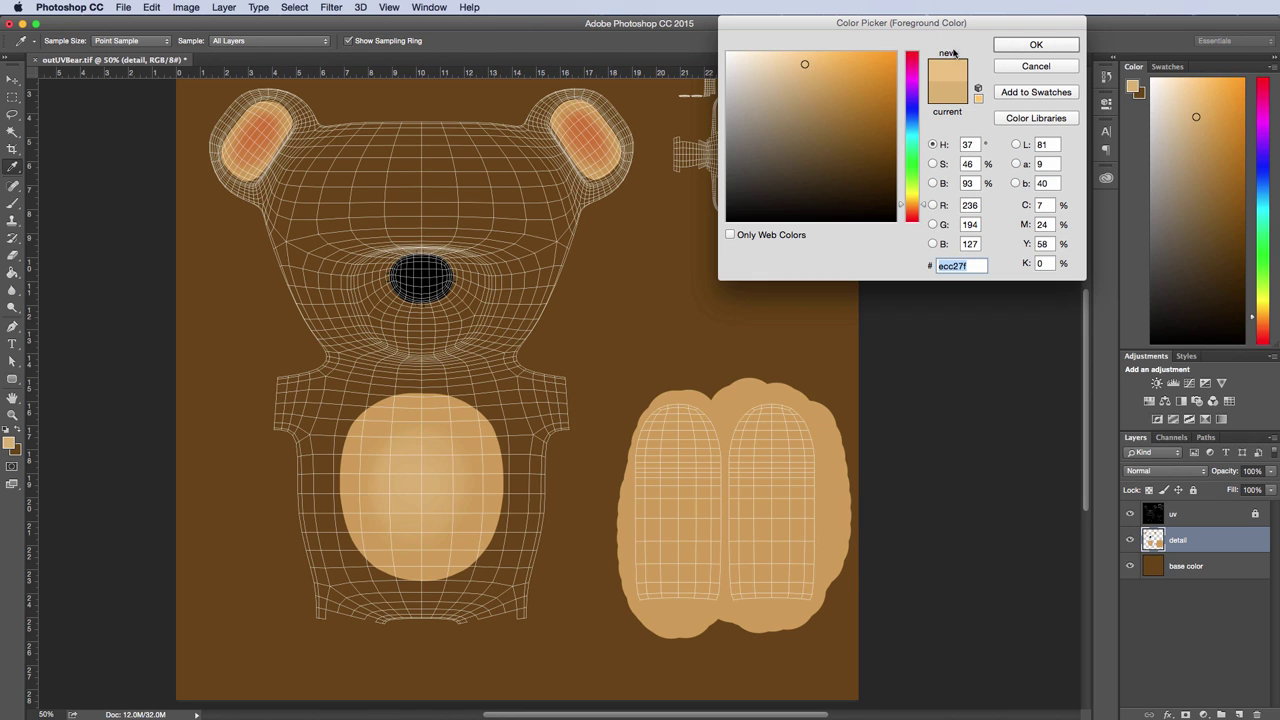
click(792, 62)
click(1036, 44)
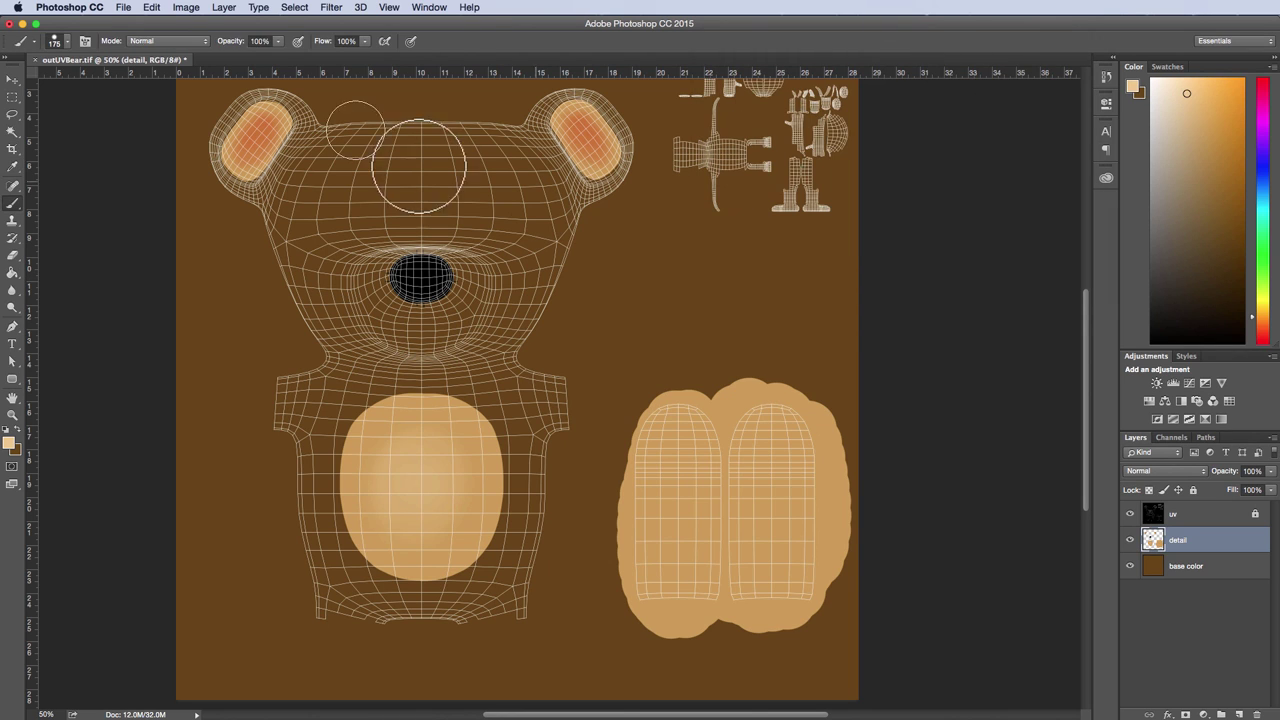
Step: Give the brush a soft edge and set its opacity to 23% and flow to 34%
click(70, 44)
double_click(80, 171)
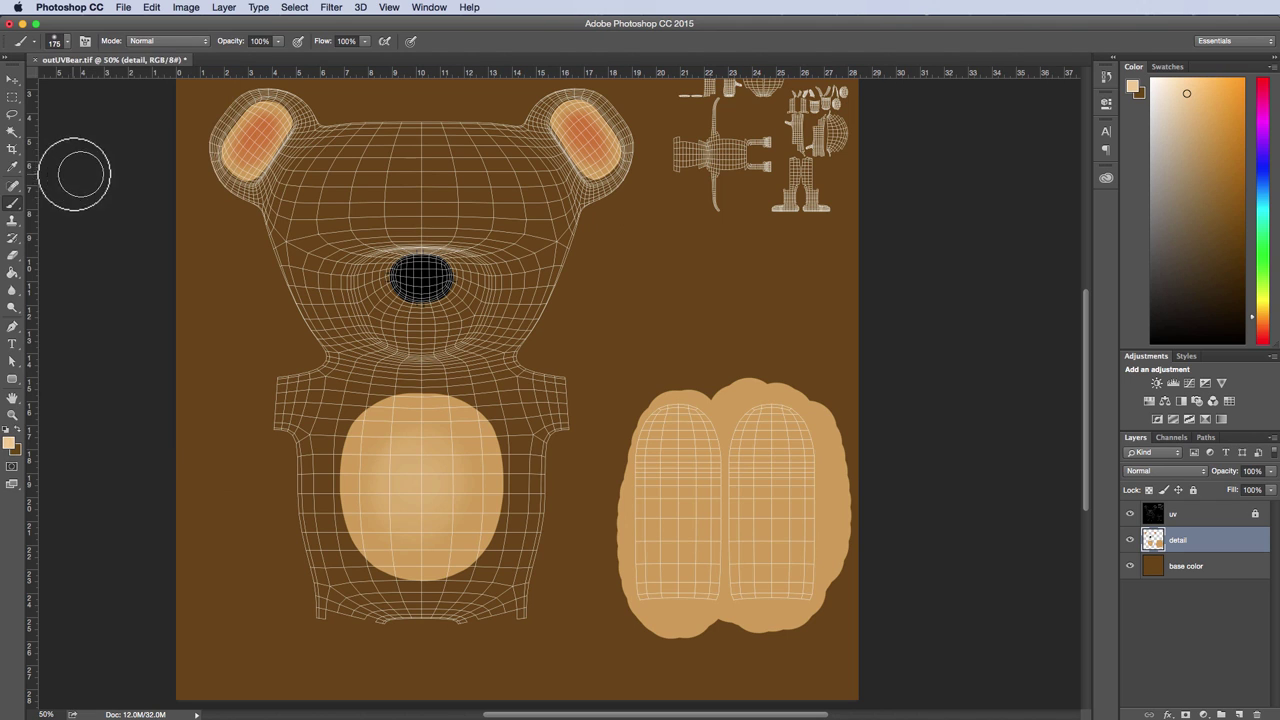
click(278, 42)
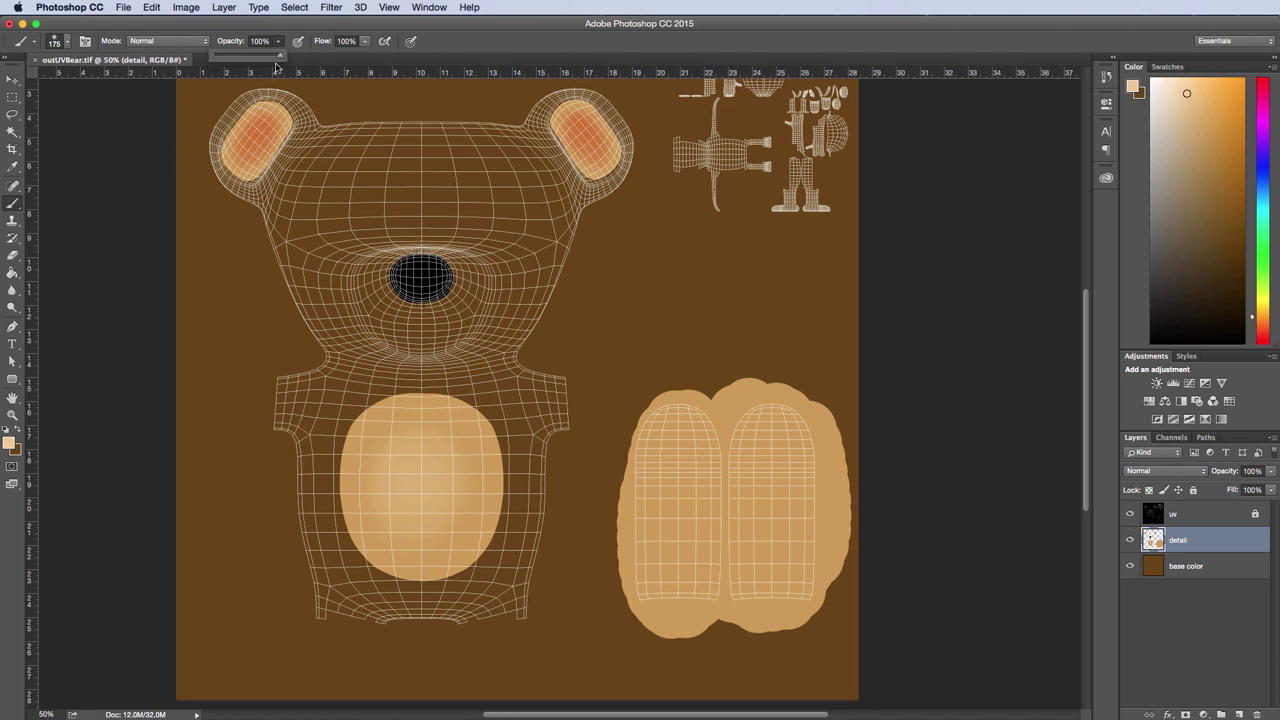
click(365, 41)
drag(323, 65, 321, 65)
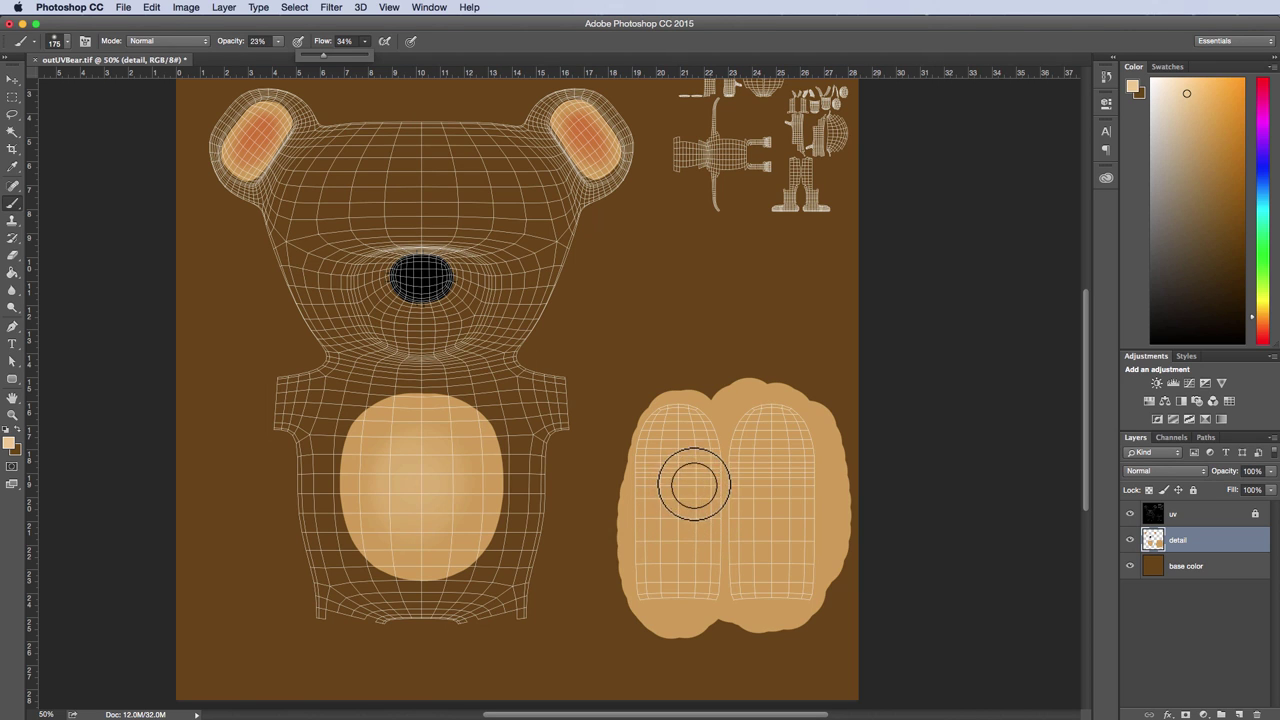
Step: Enlarge the brush to 250 px and blend pale highlights down both round-topped shells, checking the shading with the uv wireframe hidden
key(bracketright)
key(bracketright)
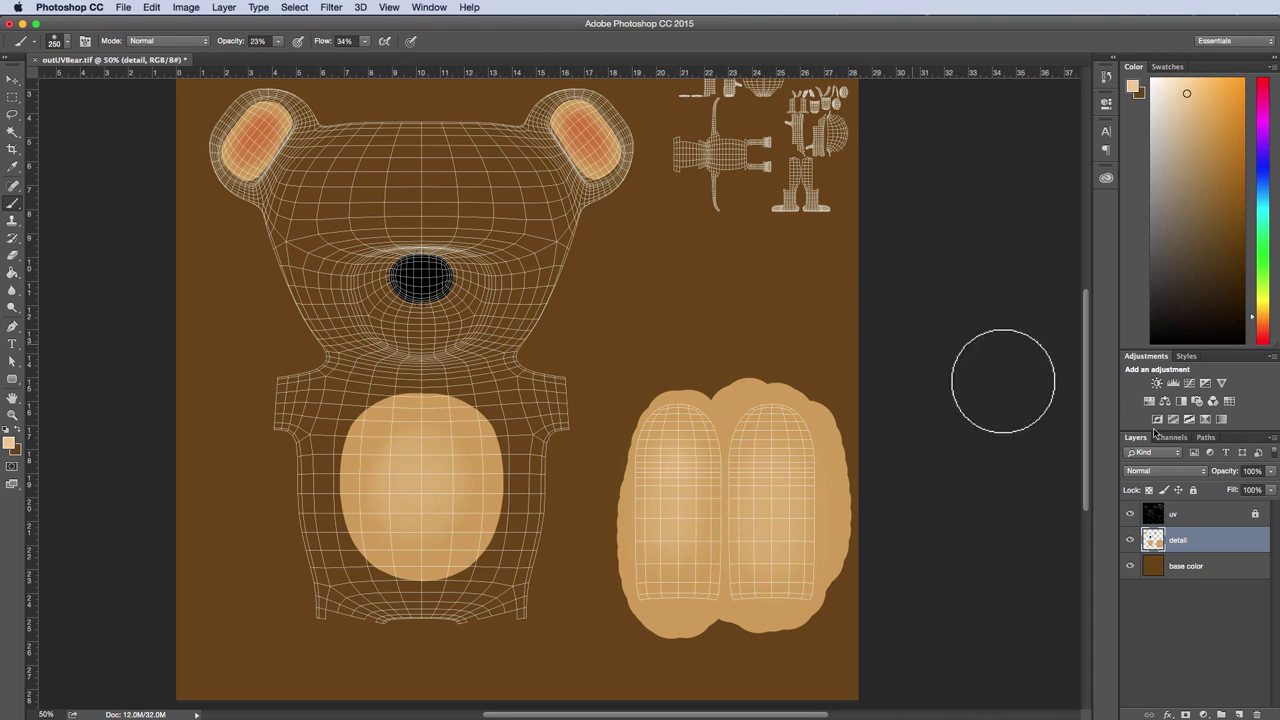
click(1130, 514)
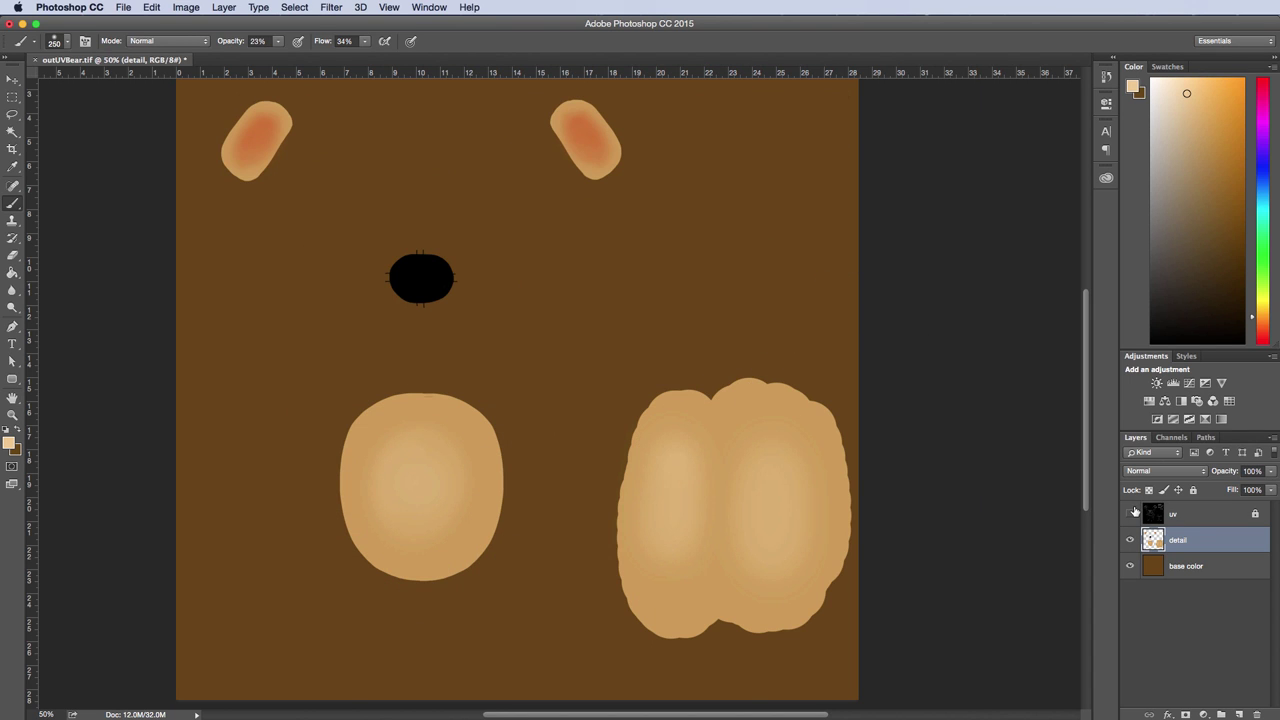
click(1130, 514)
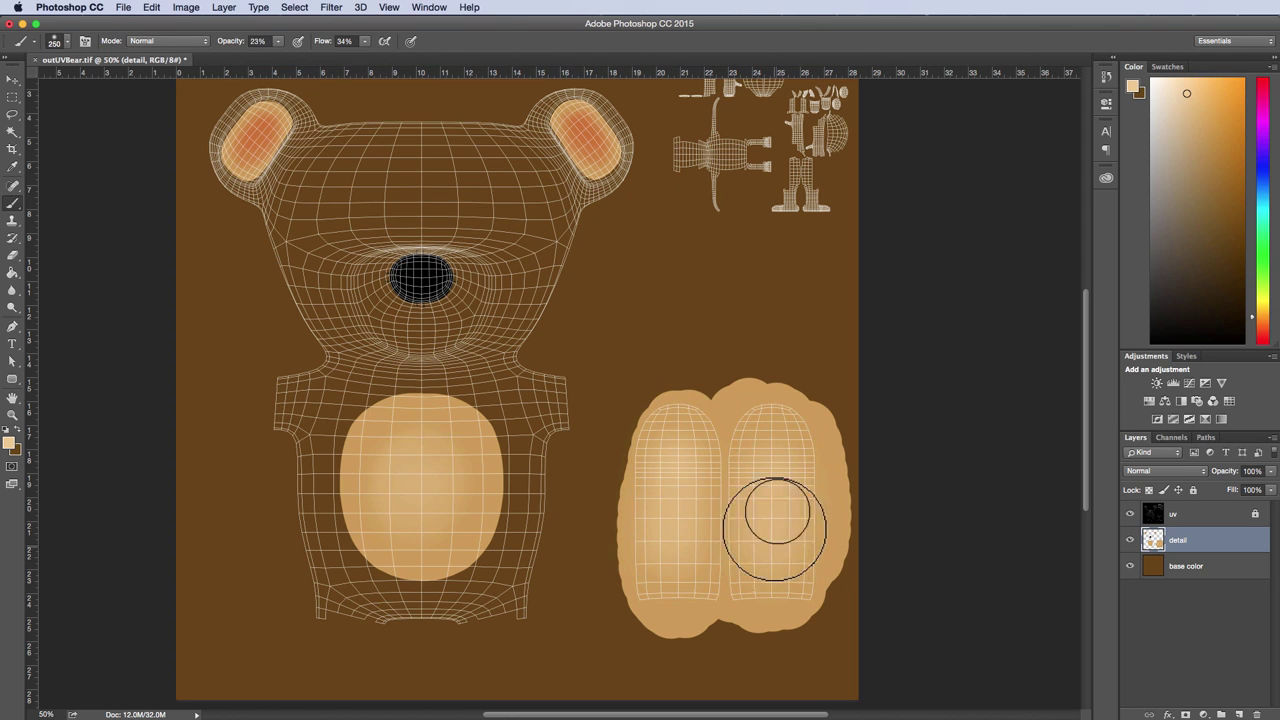
click(1130, 514)
click(1130, 514)
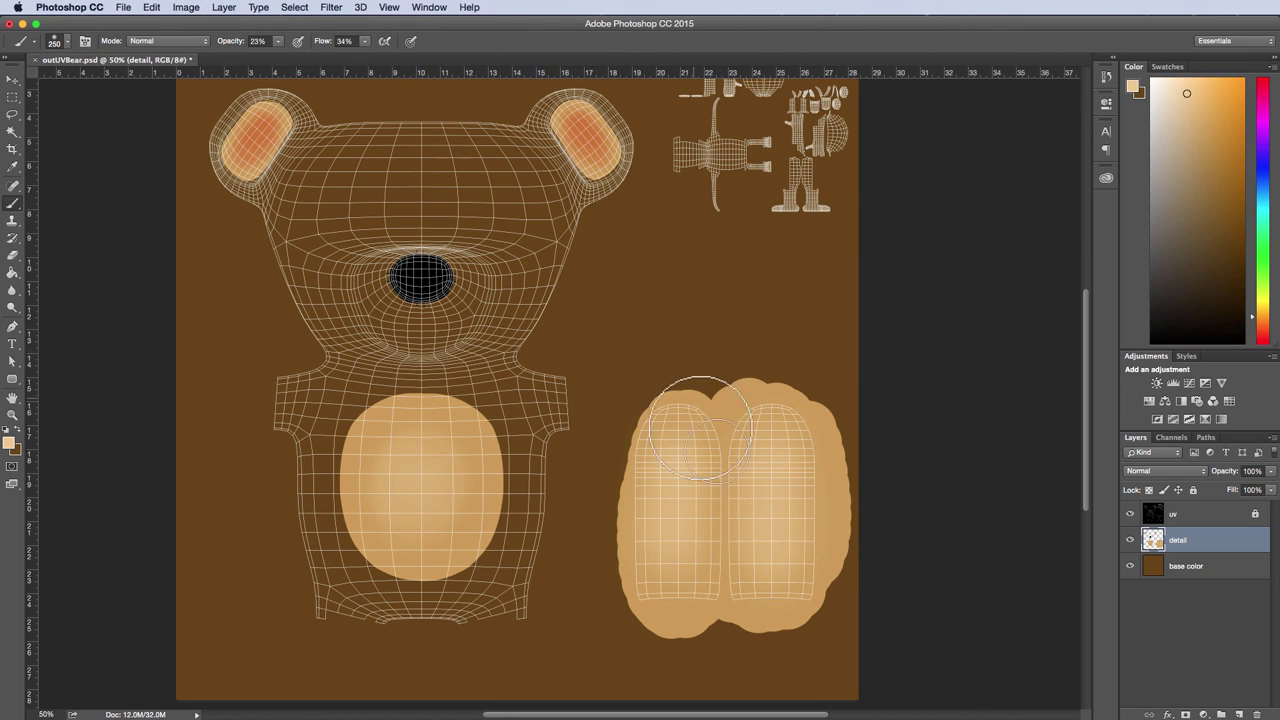
Step: Save the layered texture as outUVBear.psd in Photoshop format in the images folder
click(123, 7)
click(185, 147)
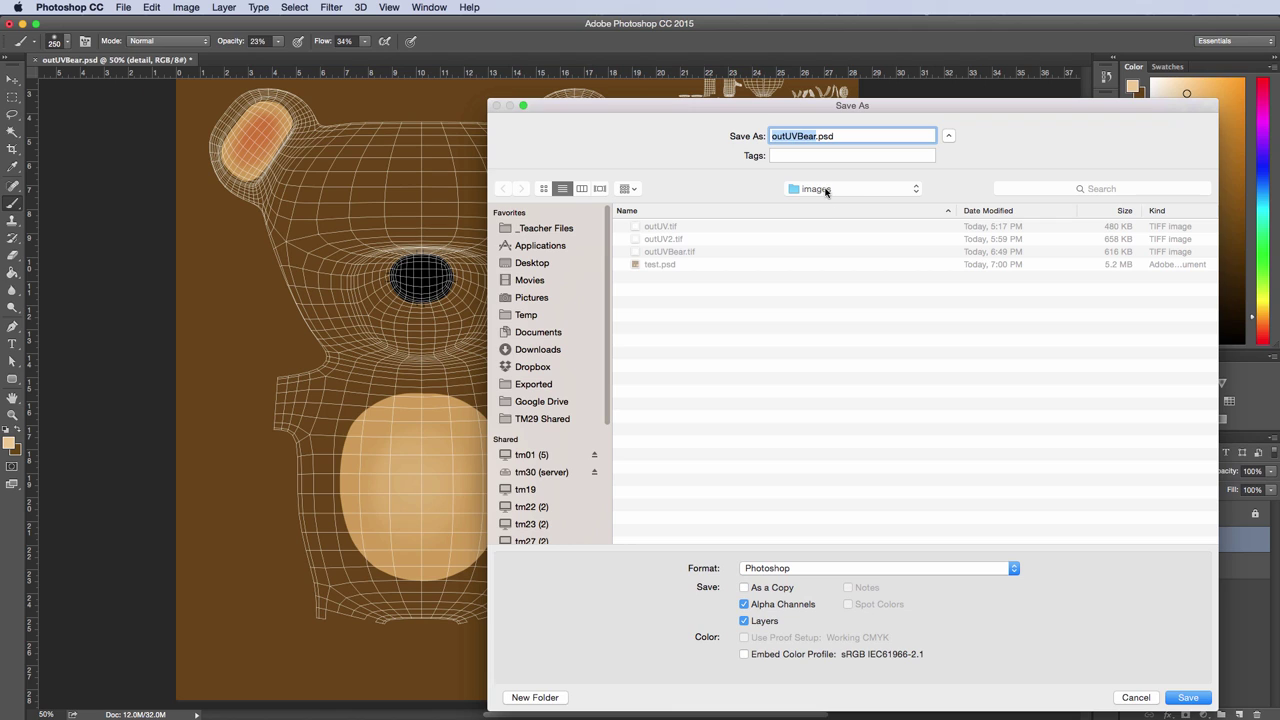
click(826, 192)
click(815, 189)
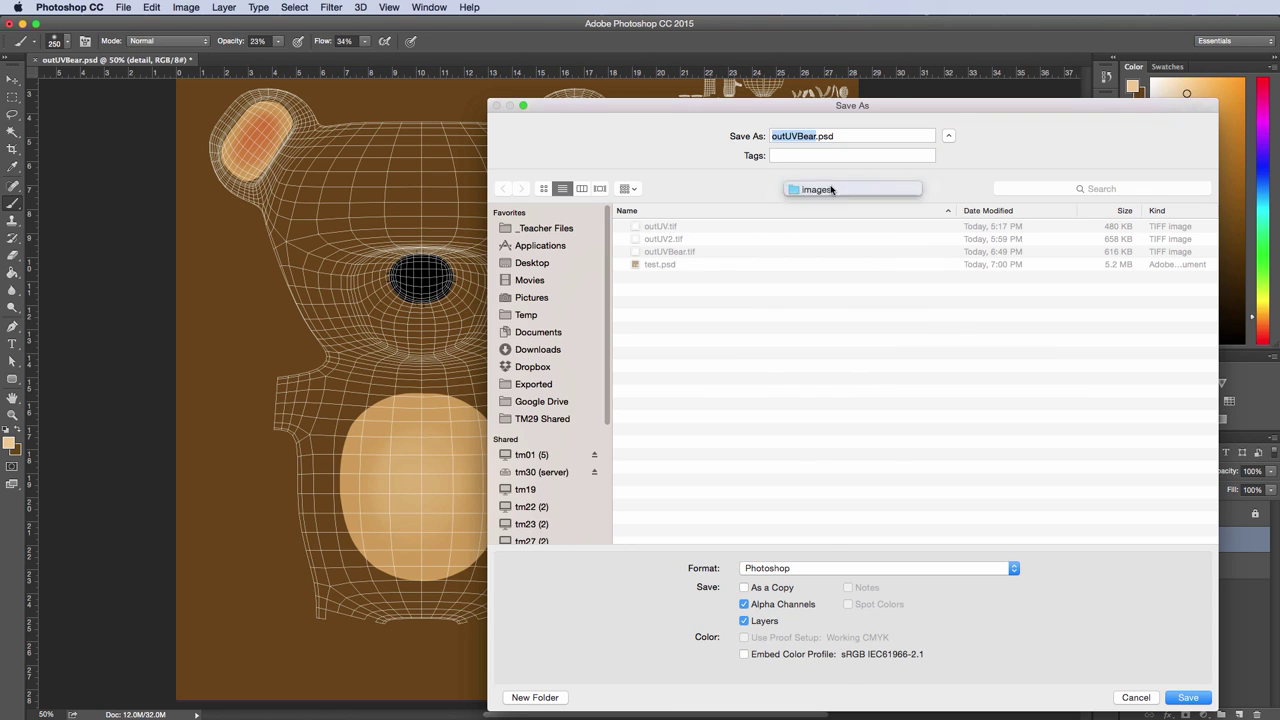
click(805, 136)
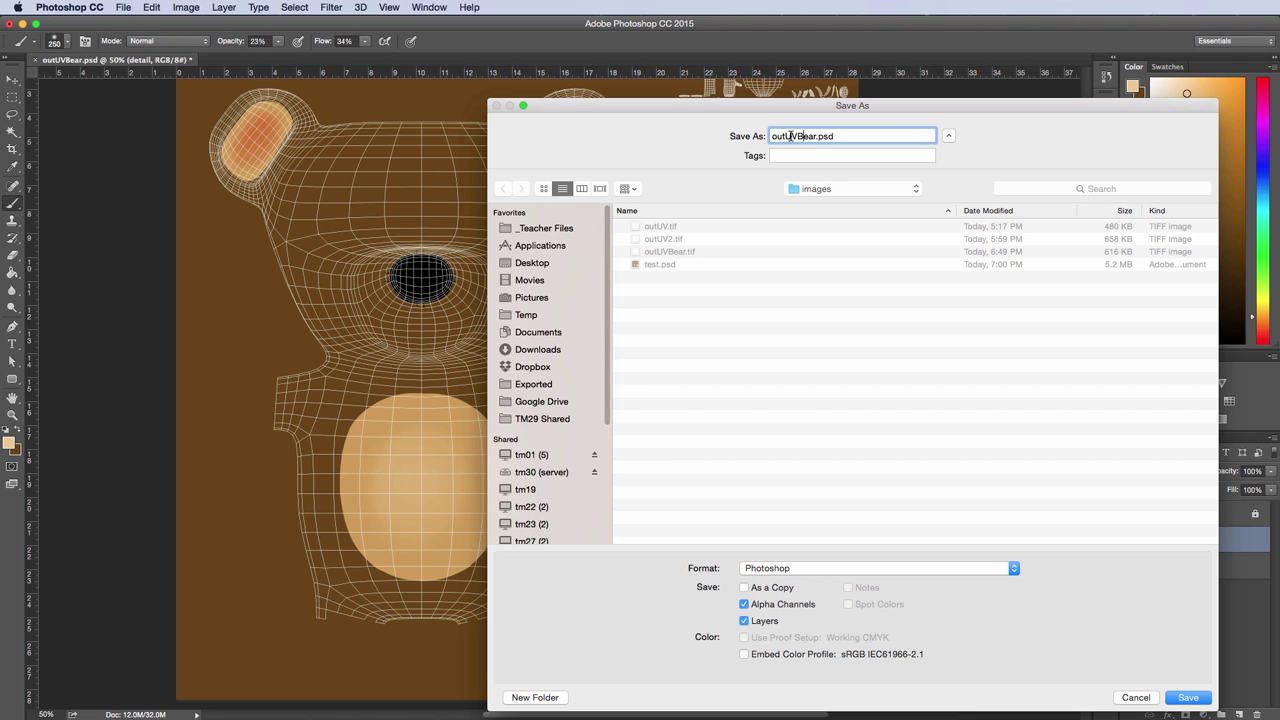
click(772, 570)
click(790, 570)
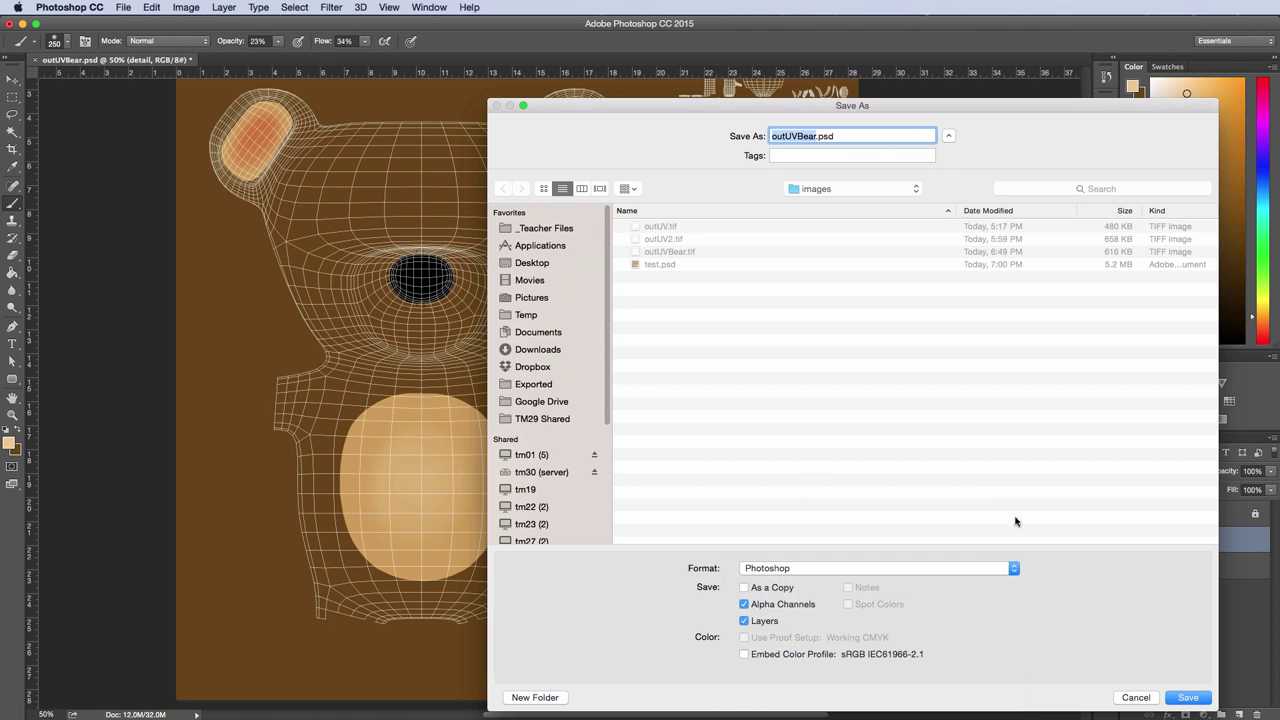
click(1187, 698)
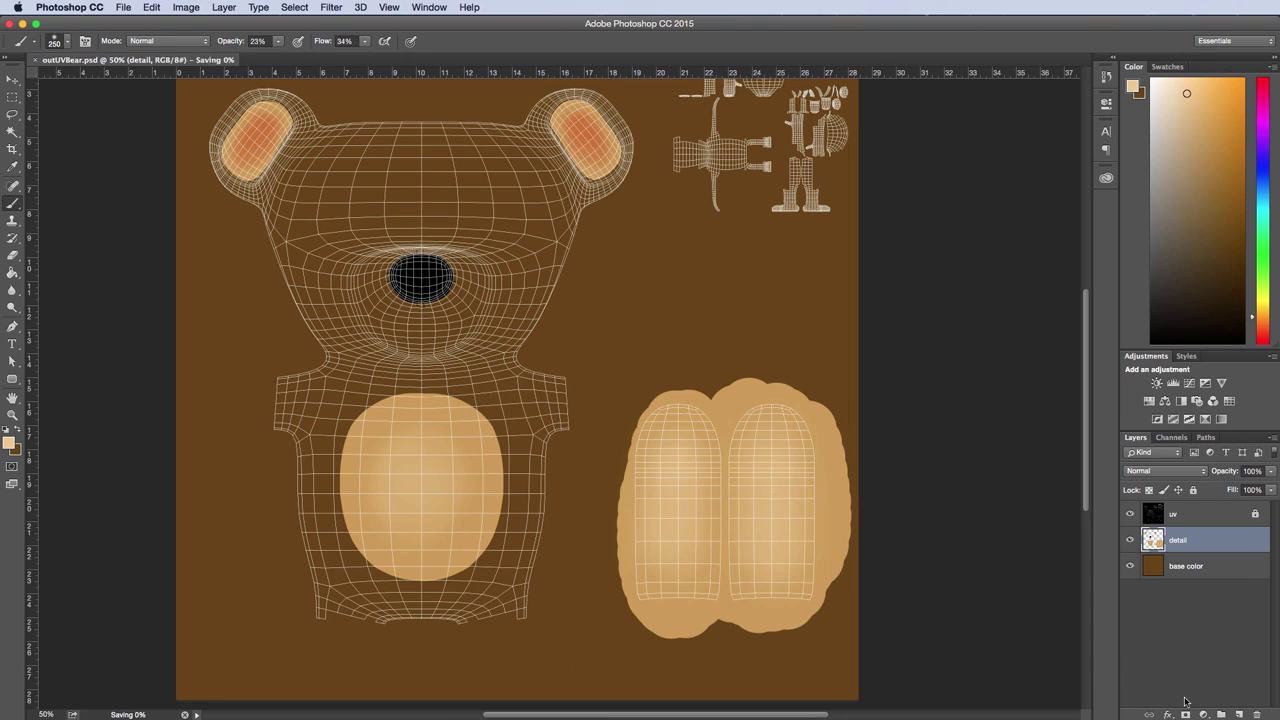
Step: Hide the uv layer and save a JPEG copy of the texture in the Bear Model project's sourceimages folder
click(1131, 515)
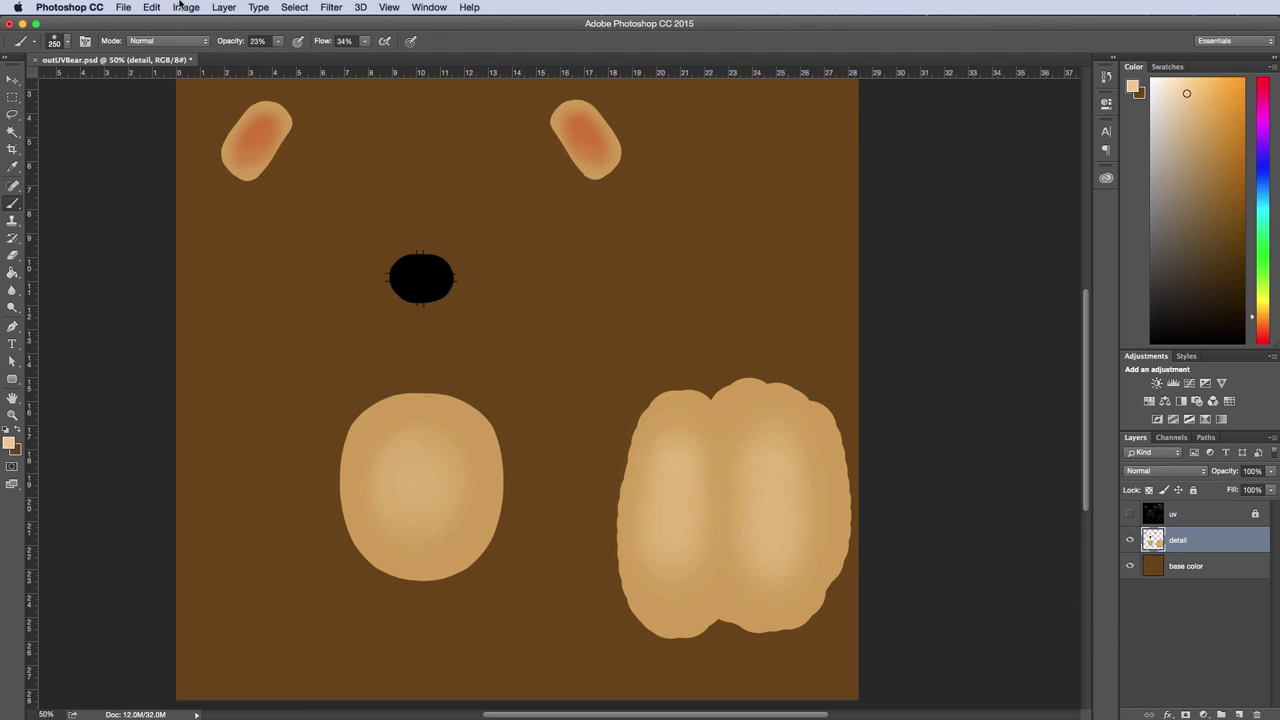
click(123, 7)
click(145, 145)
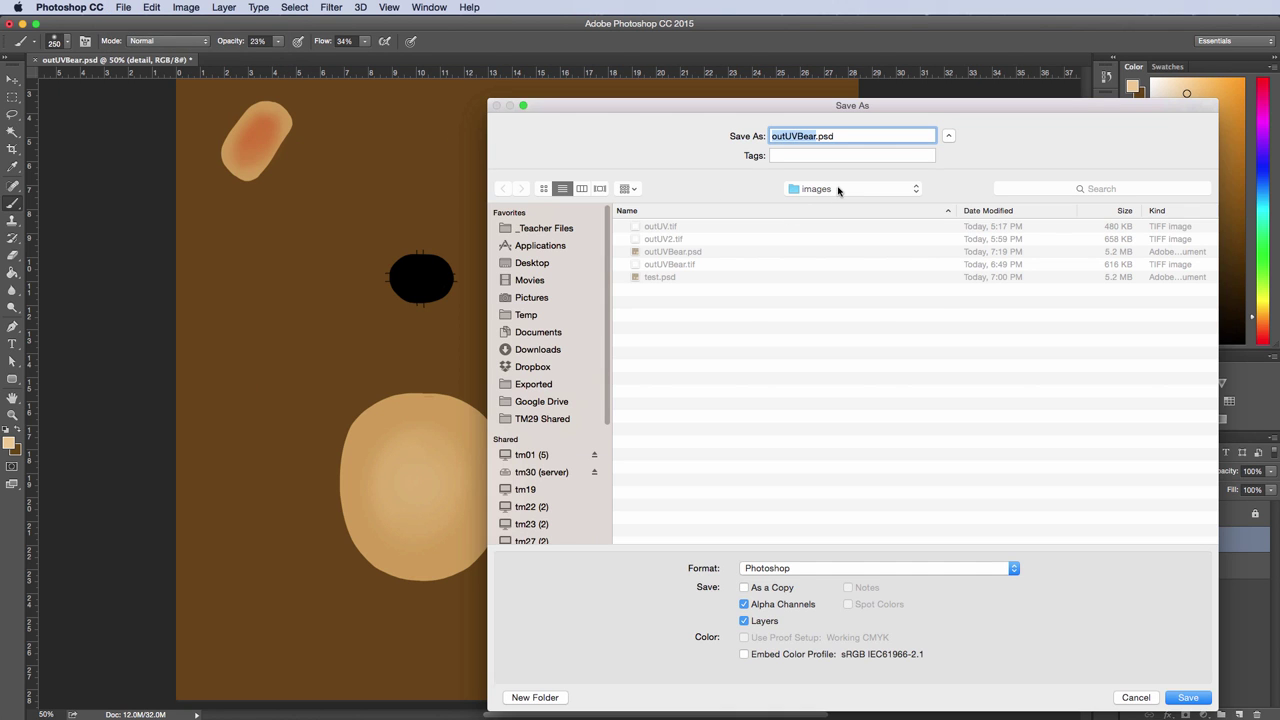
click(838, 189)
click(870, 197)
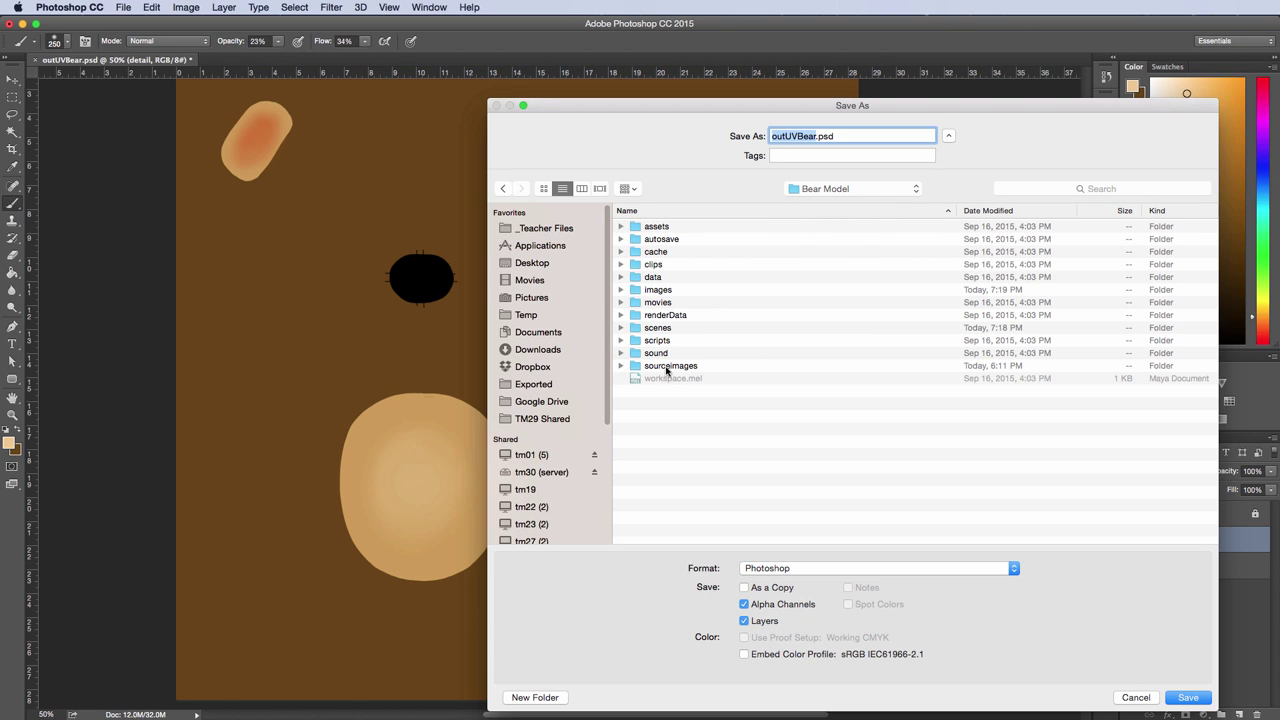
double_click(667, 367)
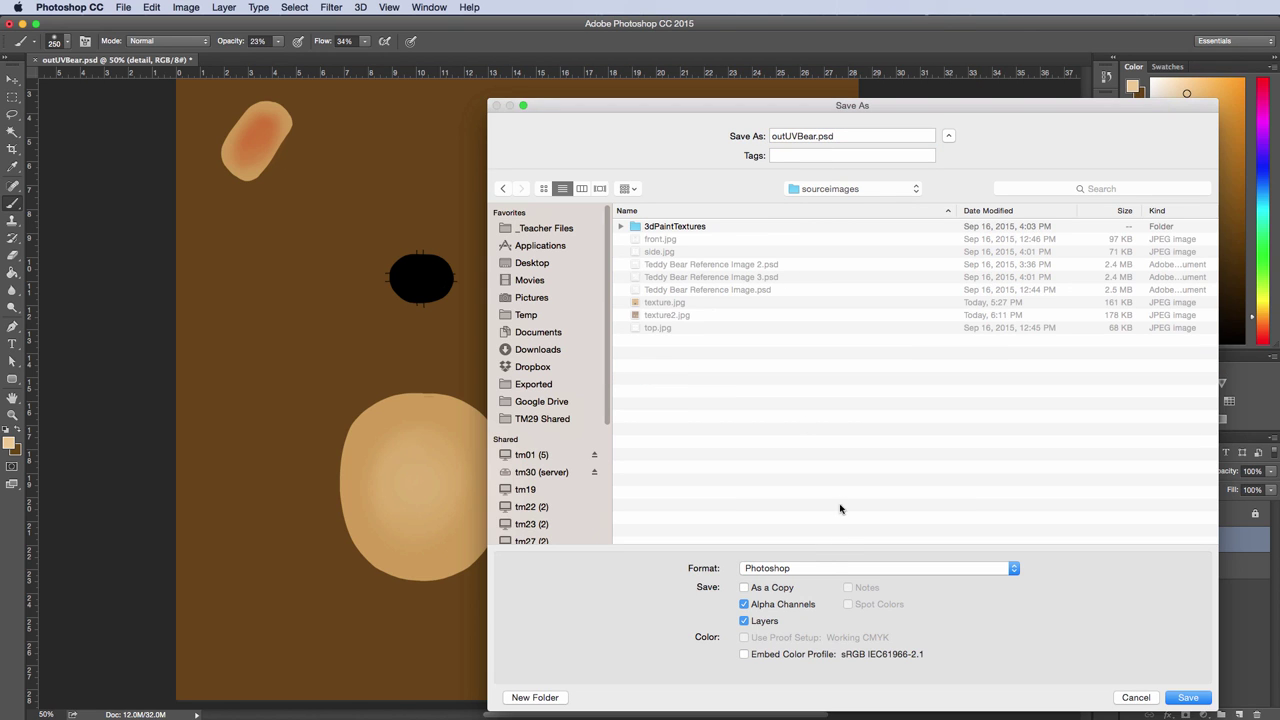
click(822, 569)
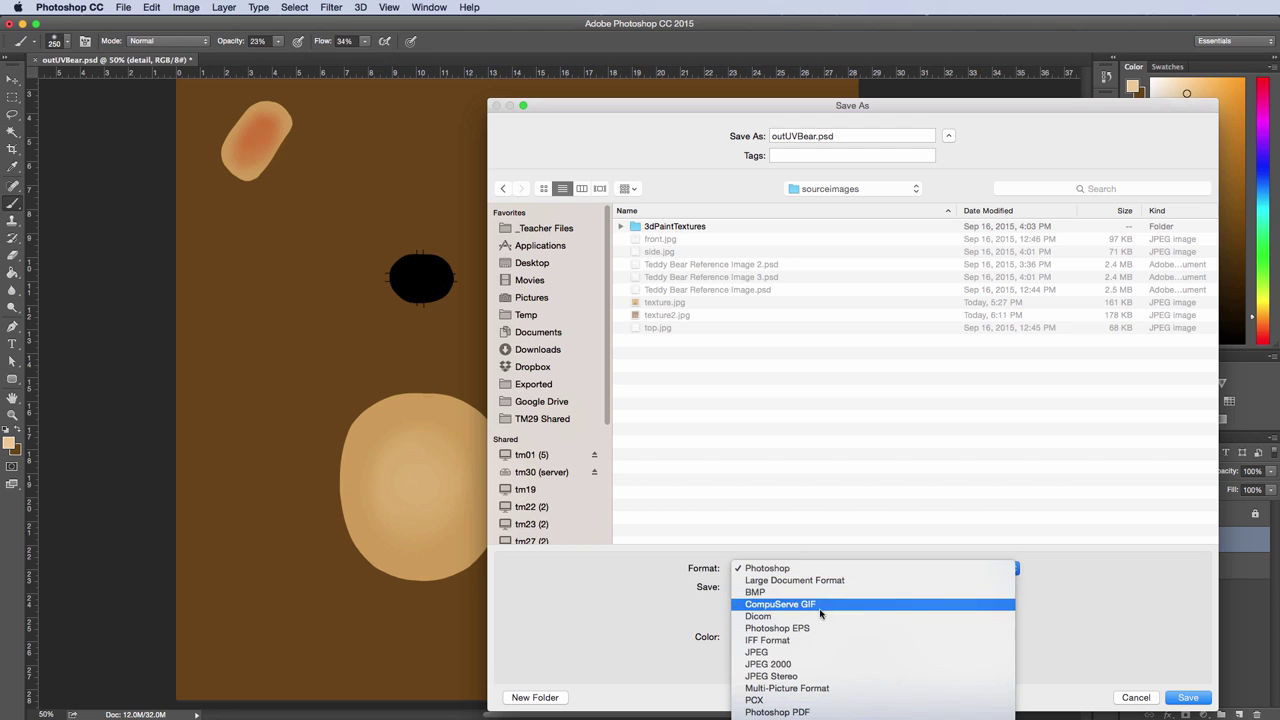
click(823, 600)
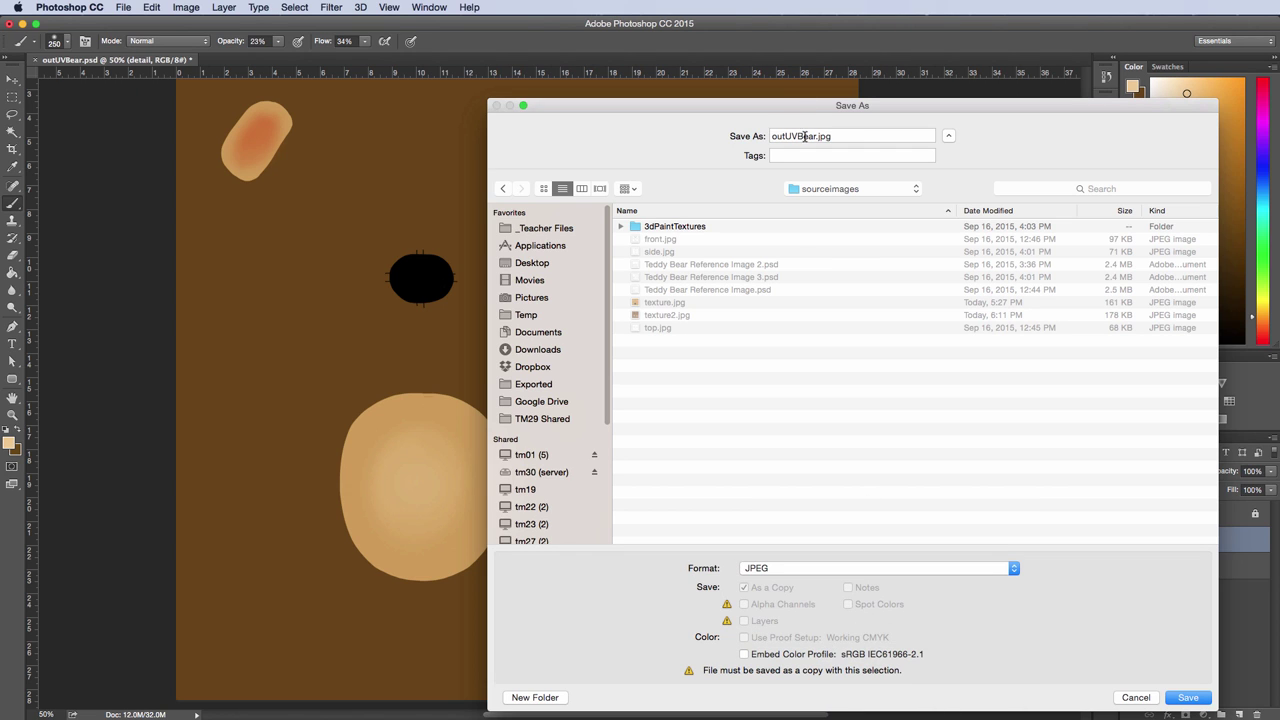
click(1187, 698)
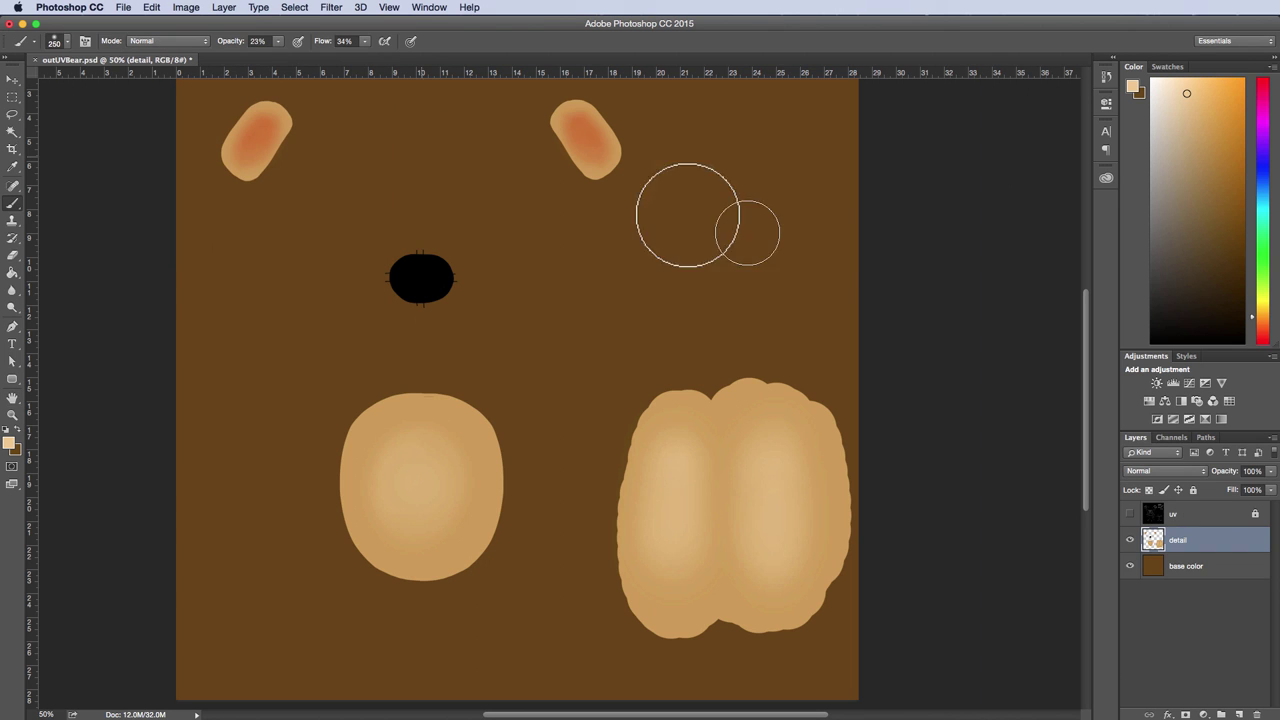
Step: Switch to Maya, open the Hypershade and create a new Lambert material for the bear
key(super+Tab)
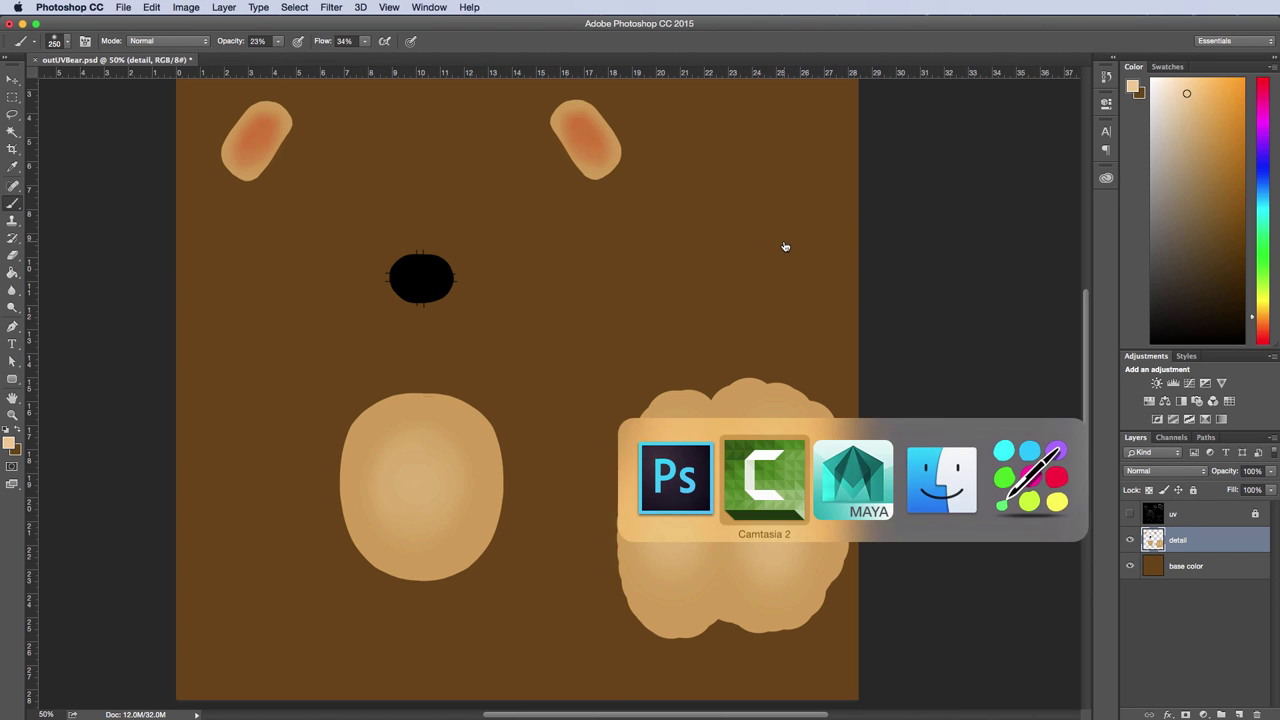
key(super+Tab)
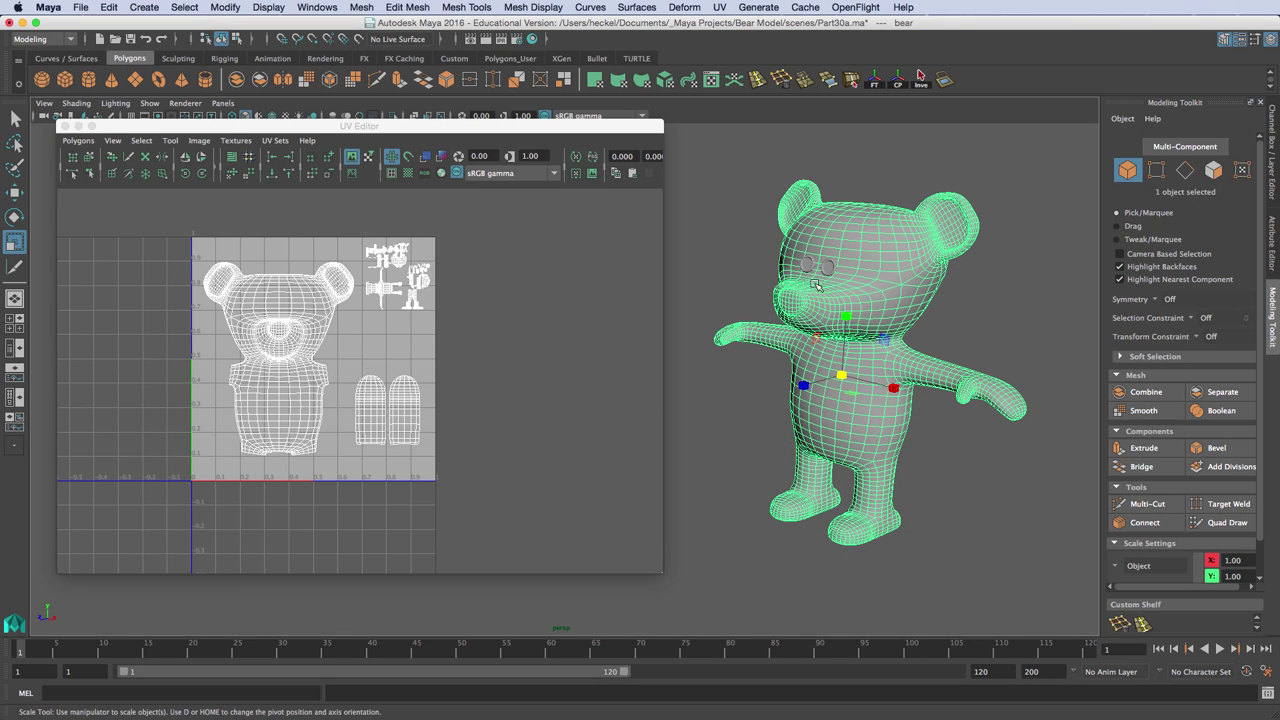
click(322, 8)
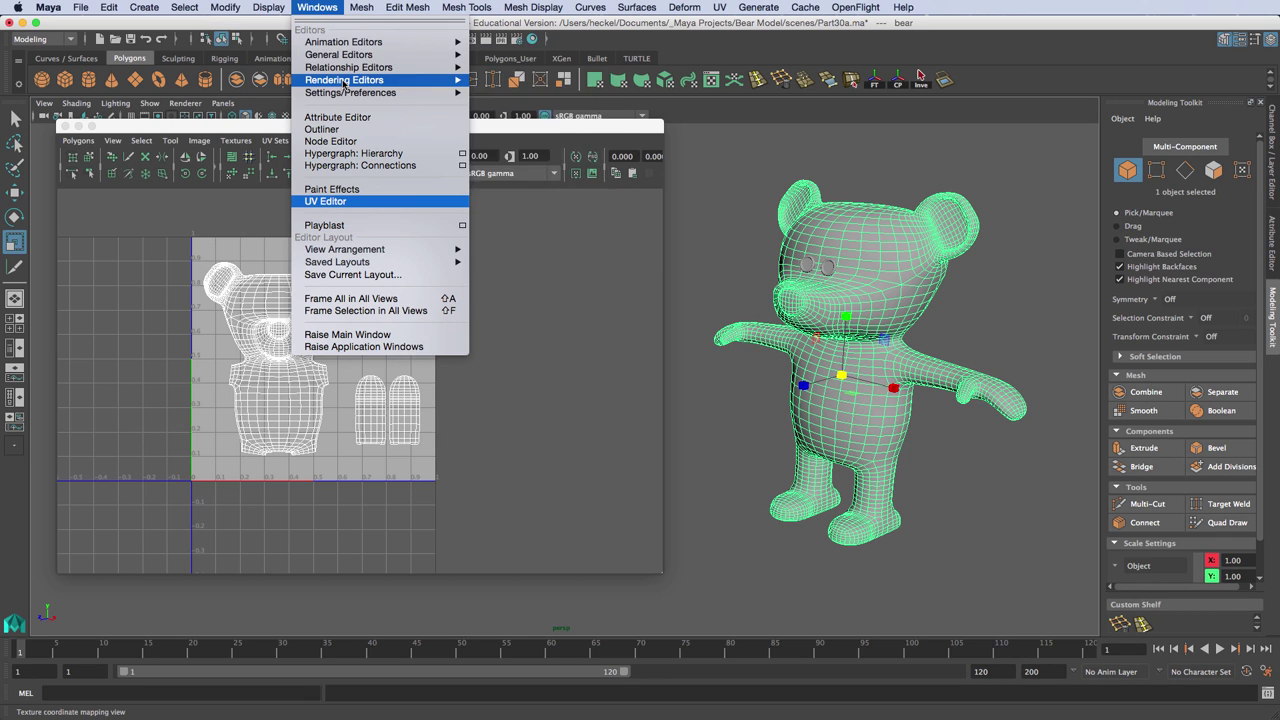
mouse_move(345, 82)
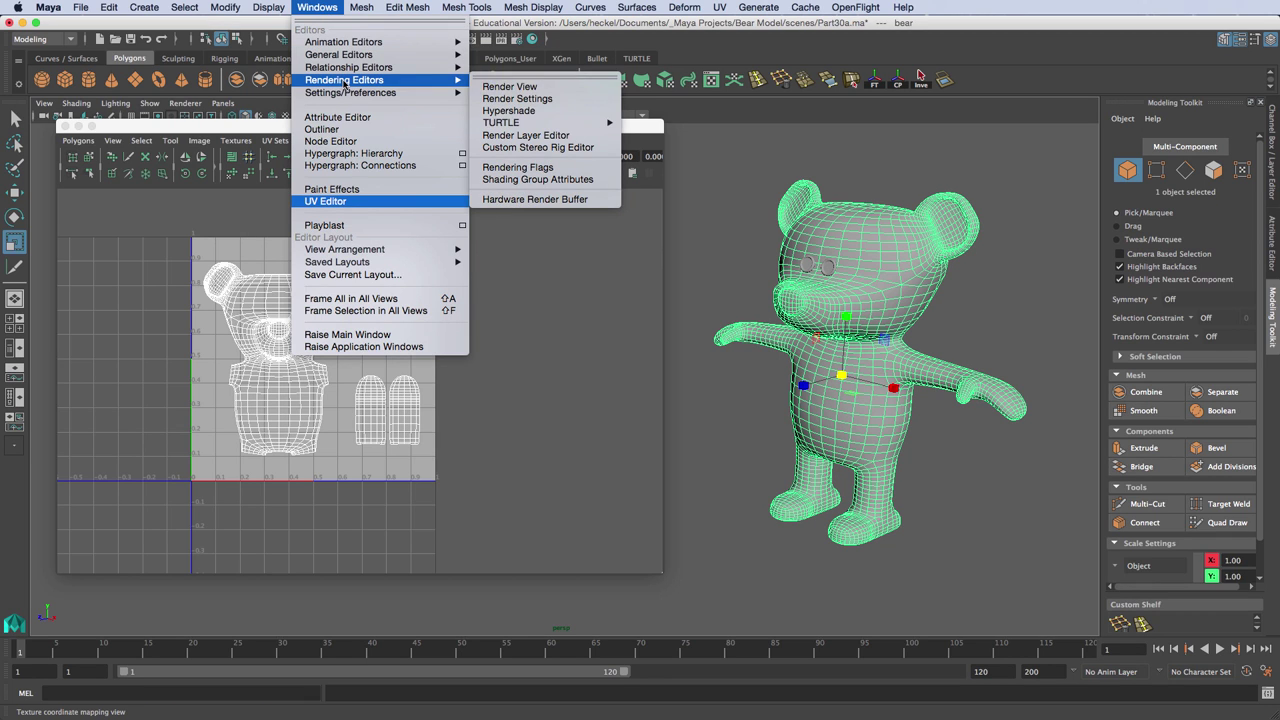
click(573, 112)
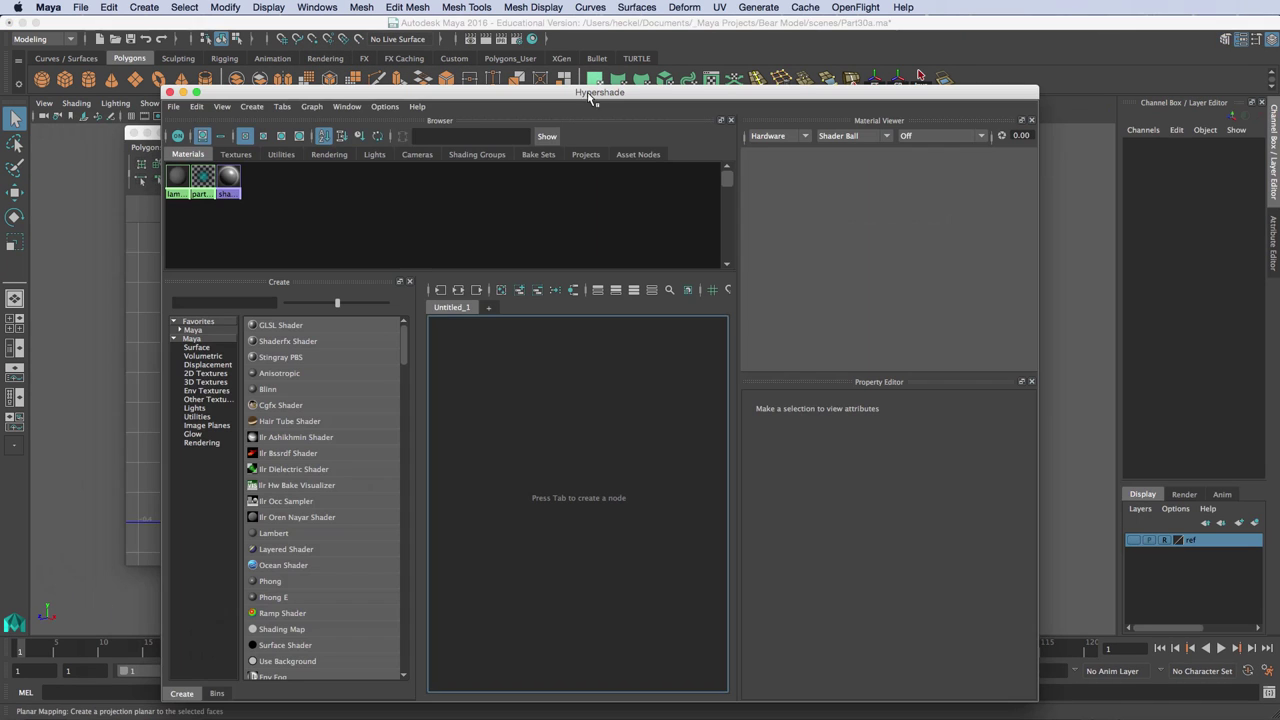
click(272, 535)
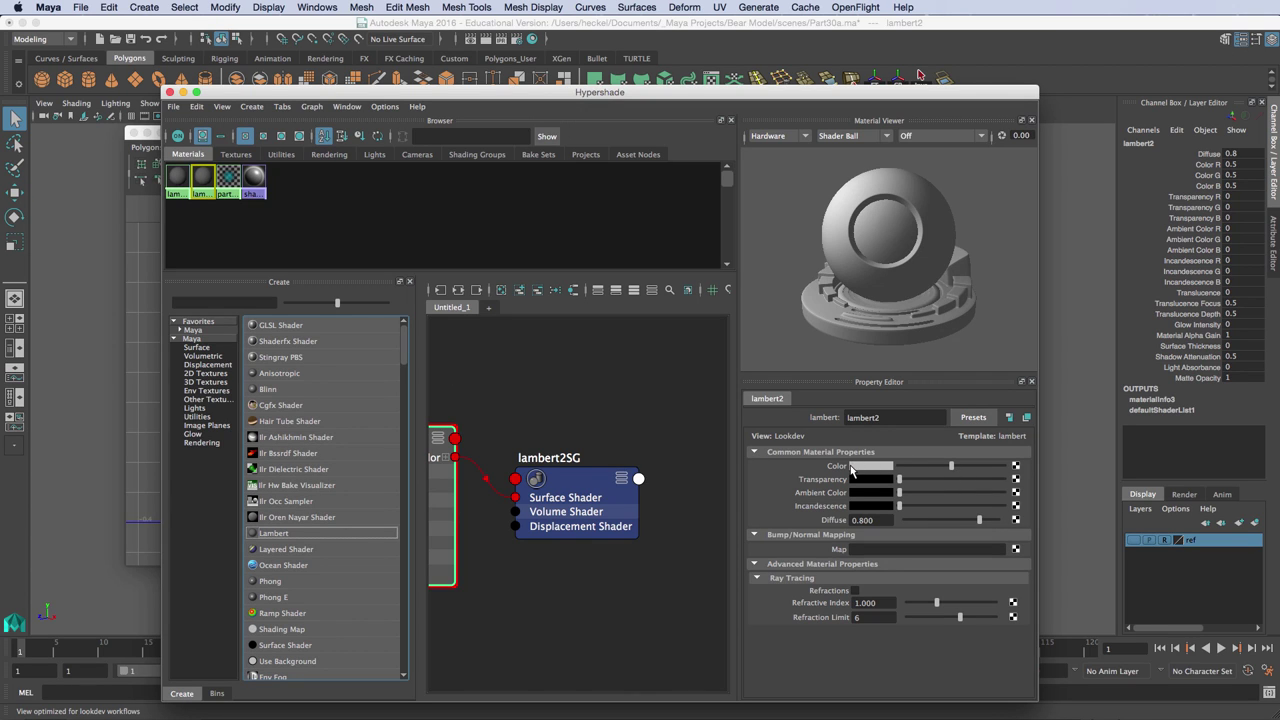
Step: Map a File texture to the Lambert material's color and load outUVBear.jpg from the sourceimages folder as its image
click(1016, 467)
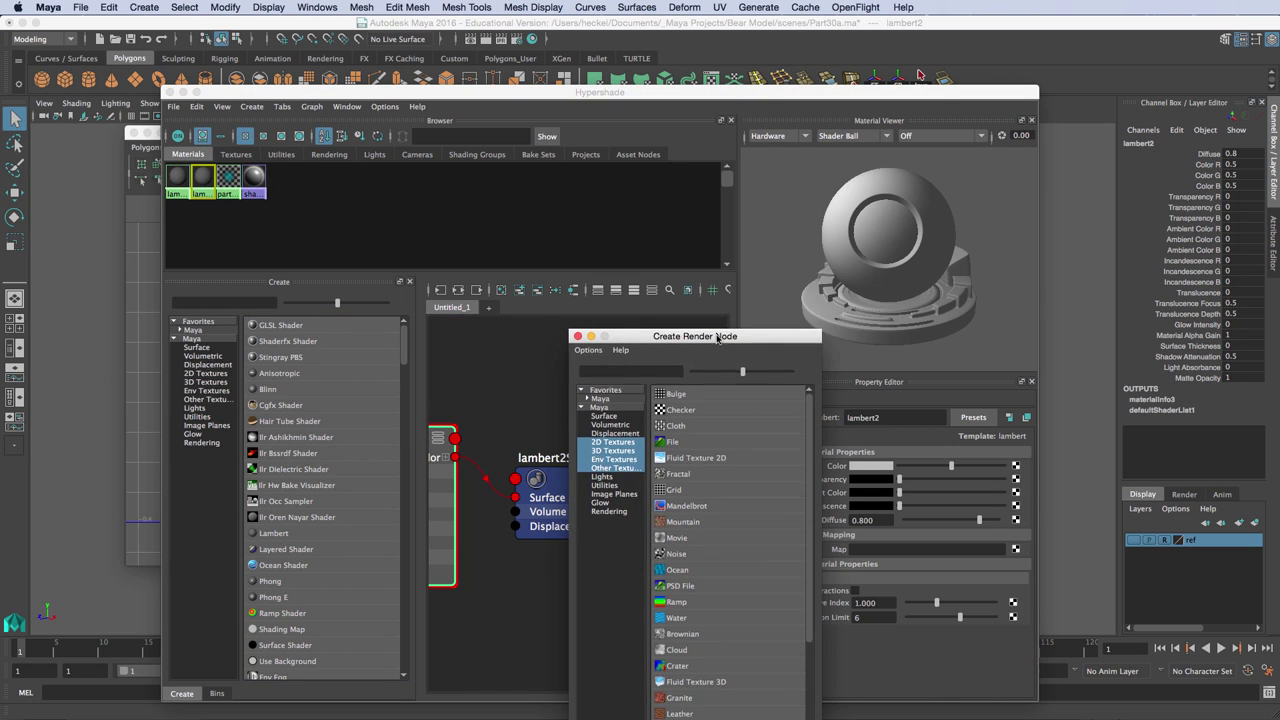
drag(721, 334, 651, 144)
click(606, 245)
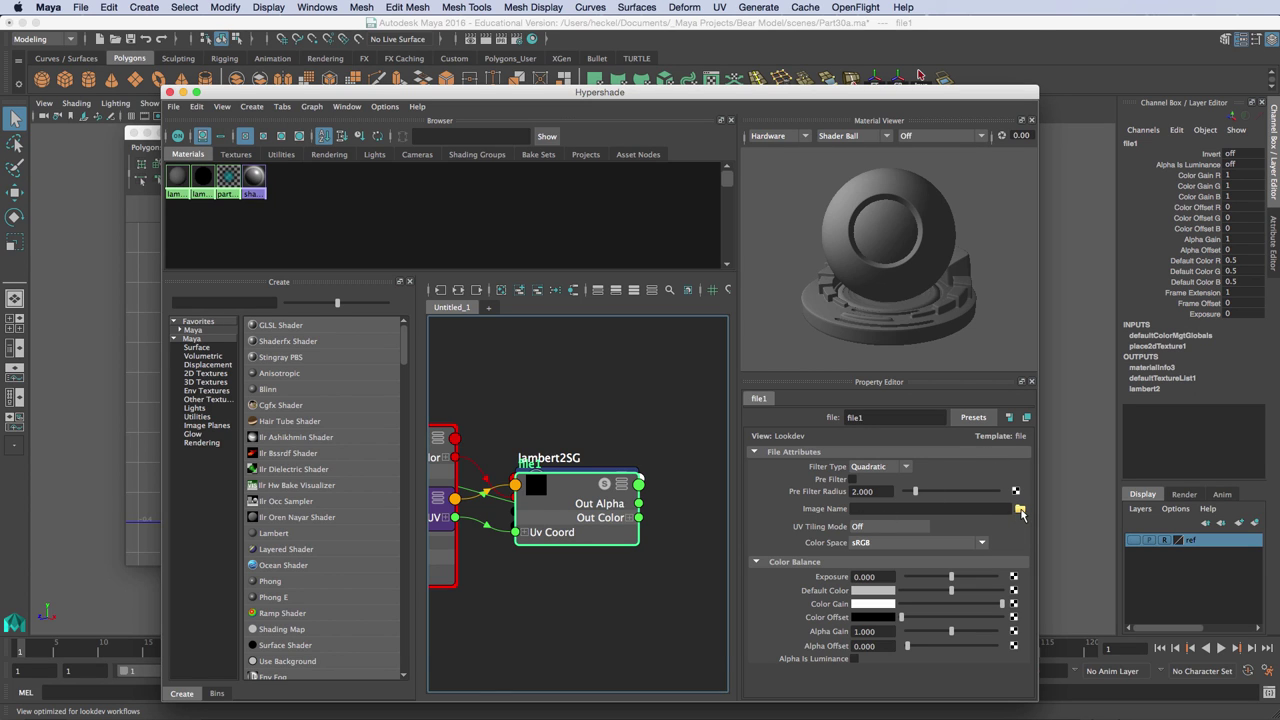
click(1020, 510)
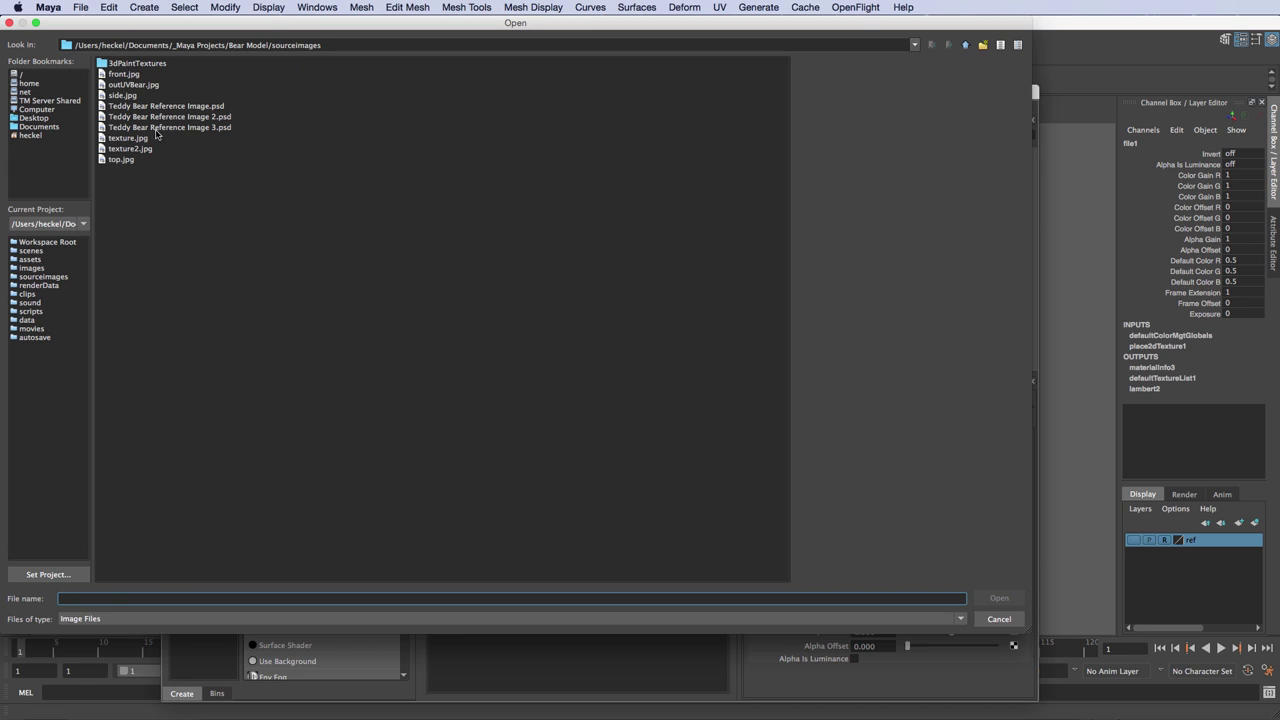
click(133, 86)
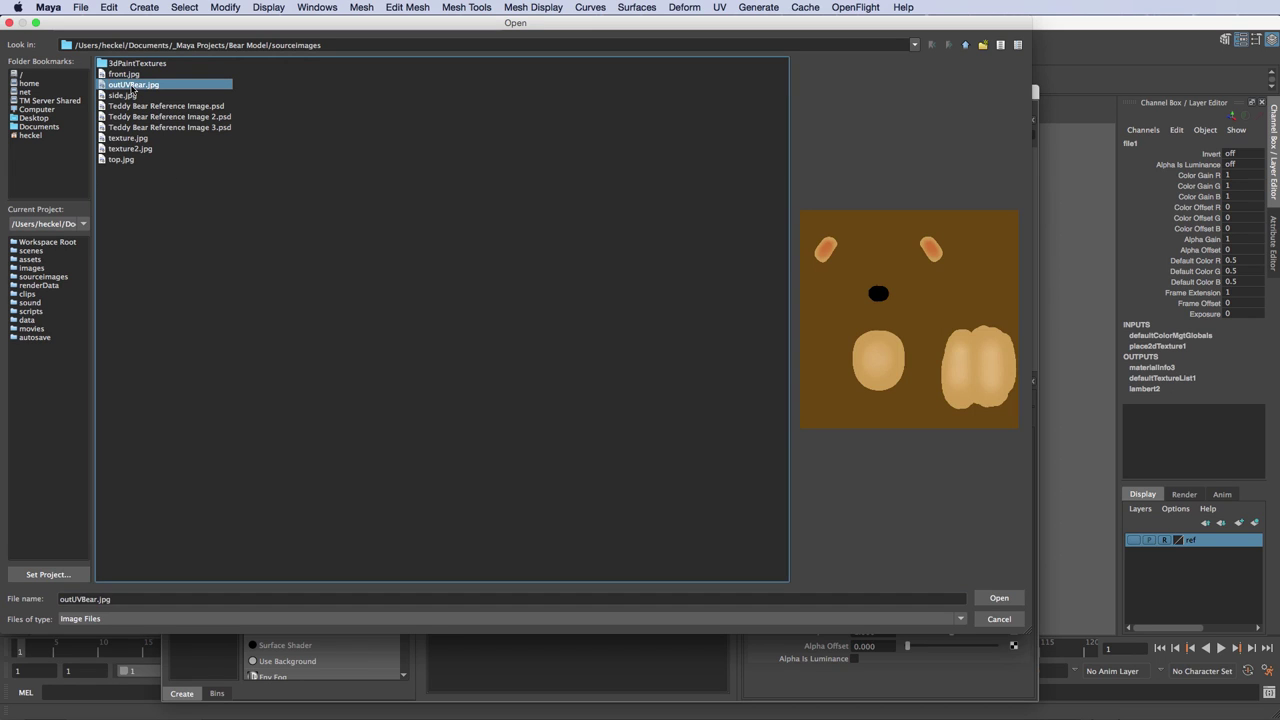
click(985, 593)
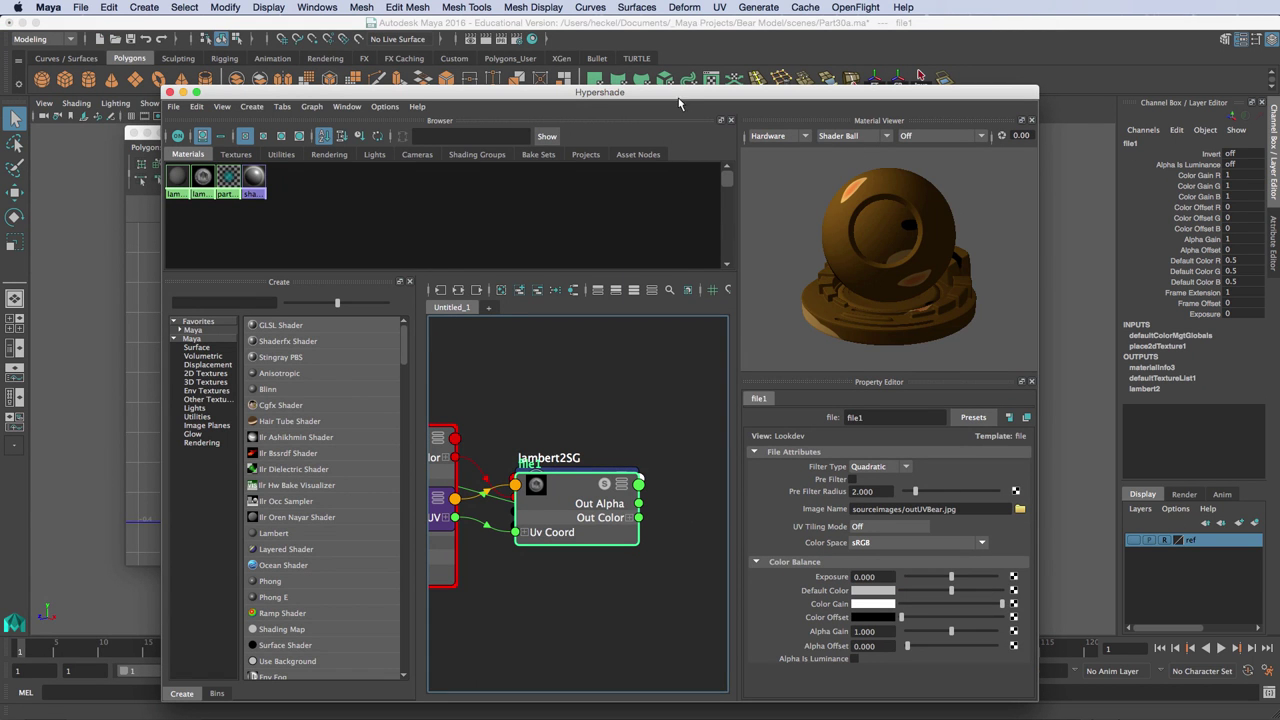
Step: Uncover the bear in the viewport, assign the textured Lambert material to its body and turn on textured display
drag(678, 100, 727, 319)
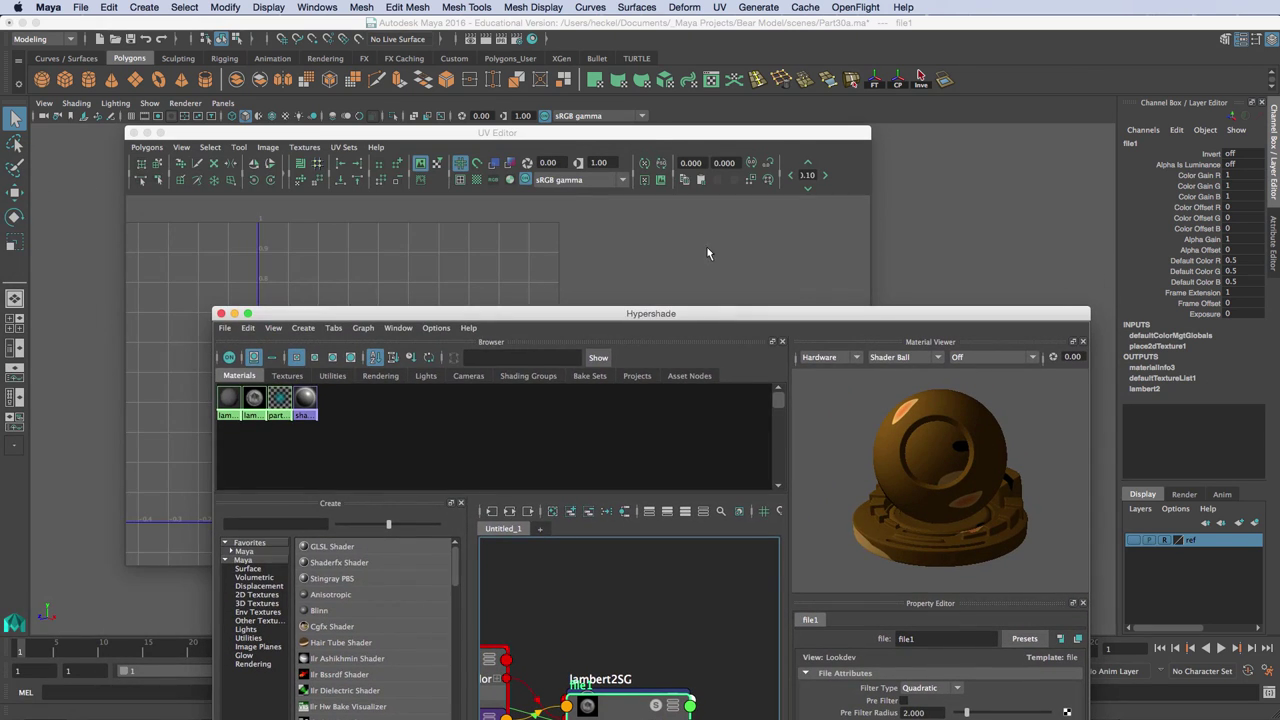
click(707, 253)
drag(700, 132, 537, 284)
drag(779, 317, 842, 340)
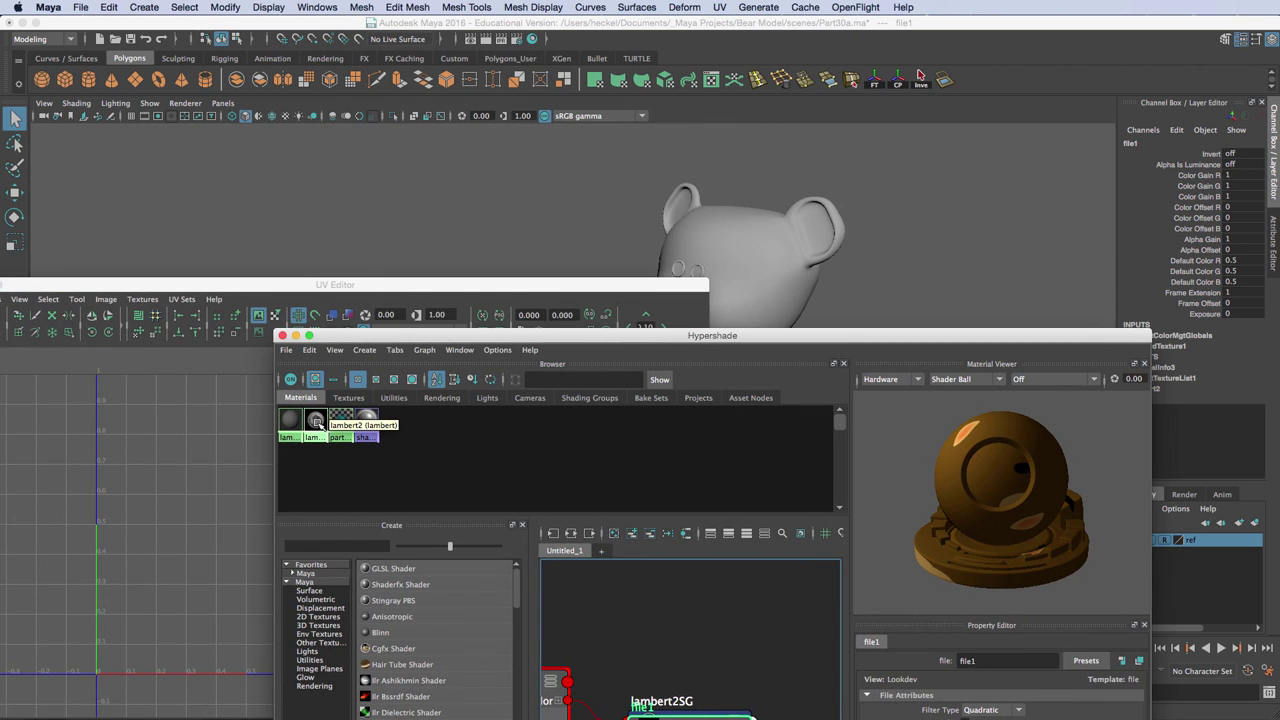
drag(318, 420, 687, 268)
drag(763, 251, 763, 249)
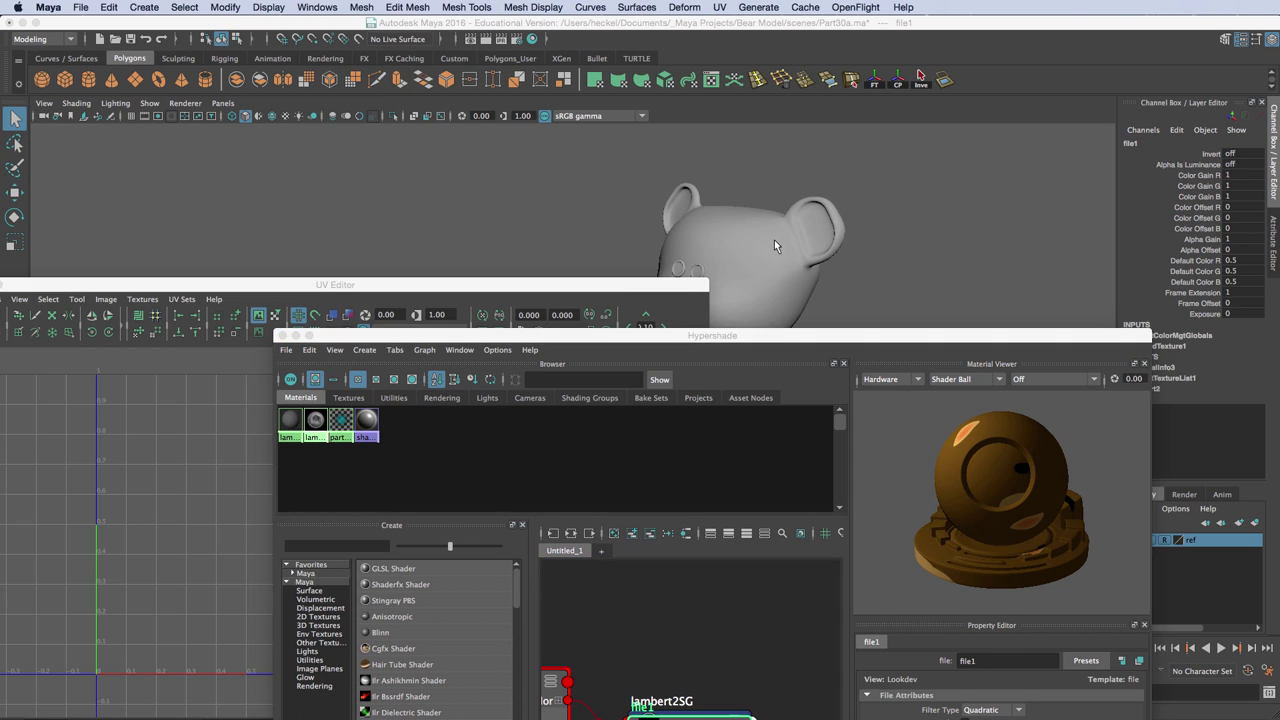
key(6)
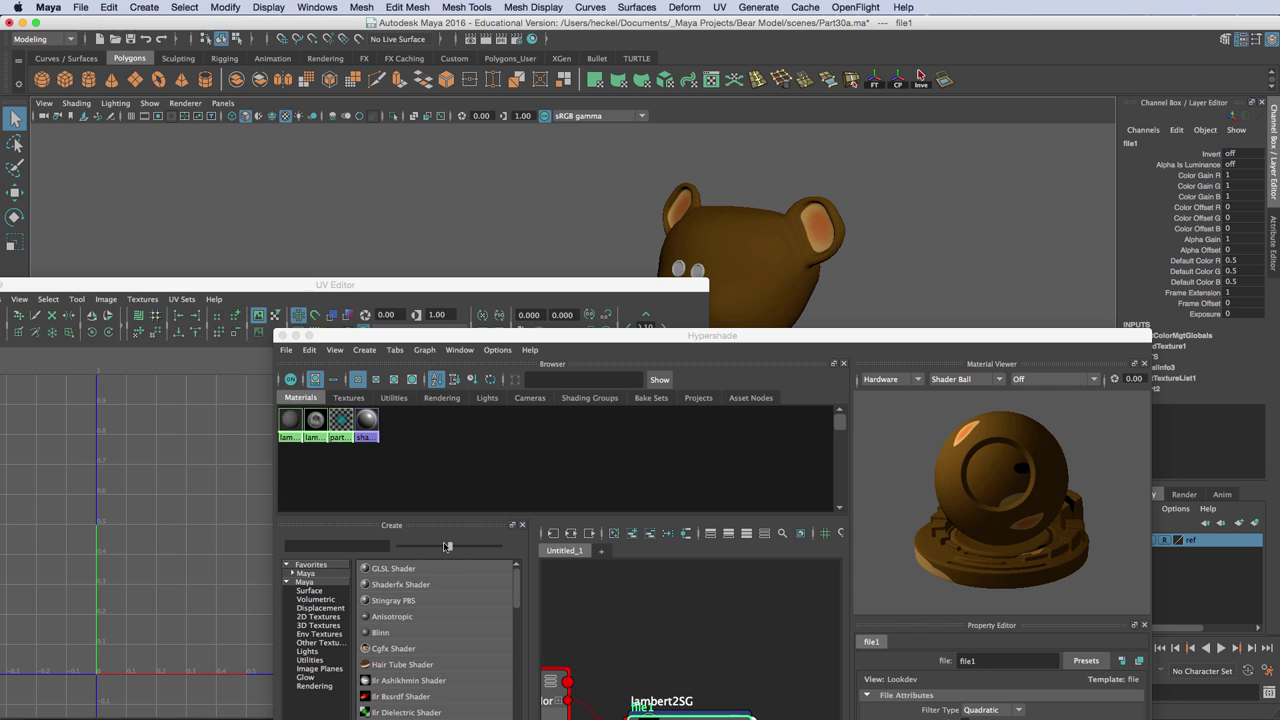
Step: Shrink the Hypershade window, create a Phong material and darken its color to a near-black 0.049
drag(514, 335, 431, 50)
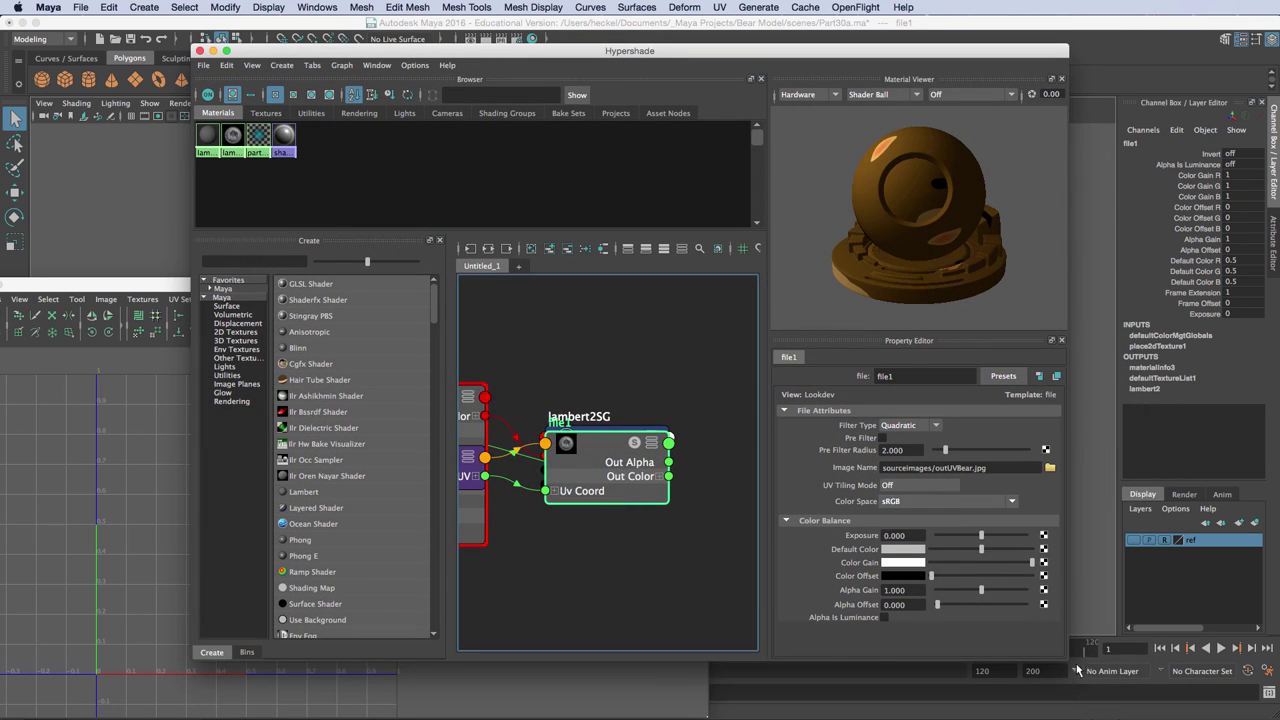
drag(1062, 651, 972, 457)
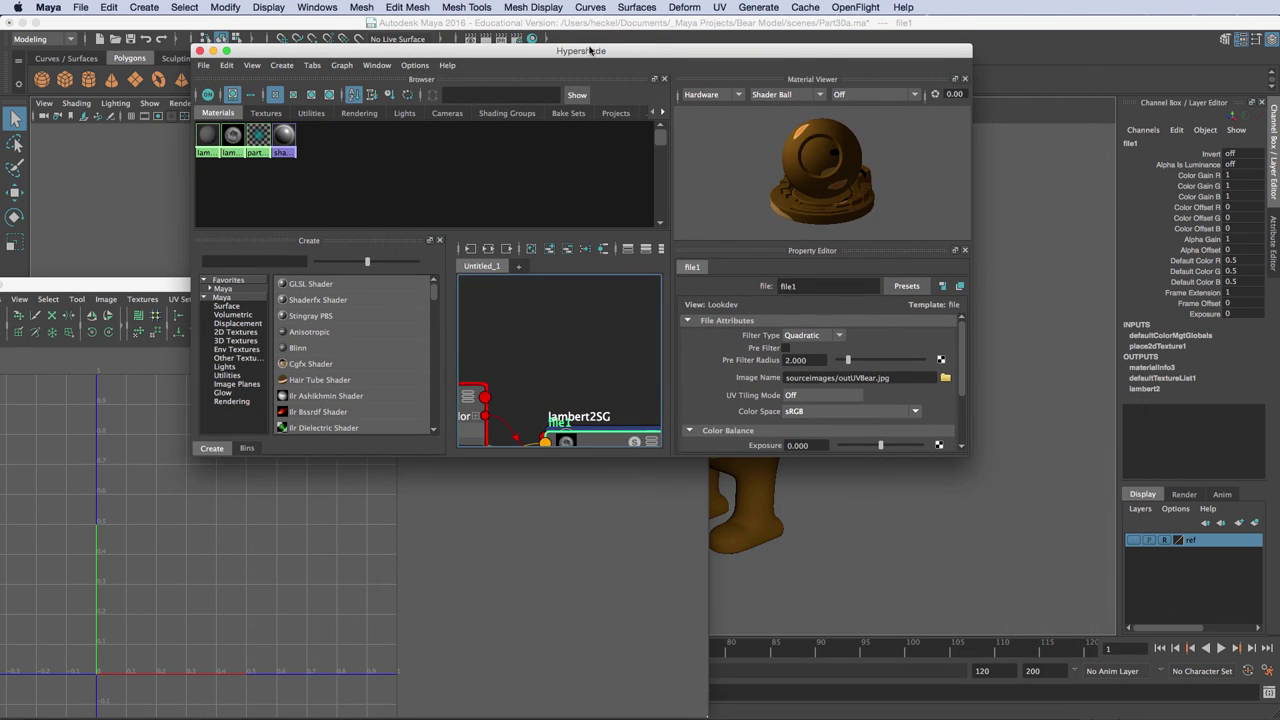
drag(589, 50, 577, 273)
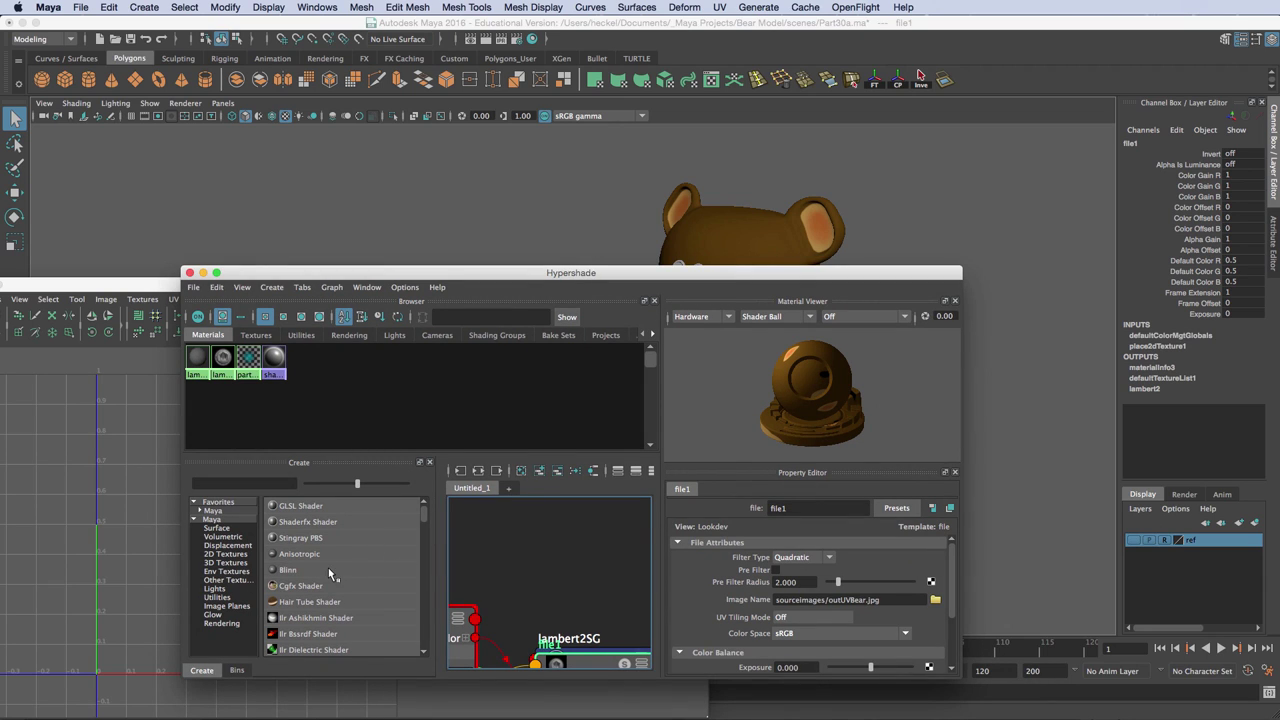
scroll(424, 518, down, 3)
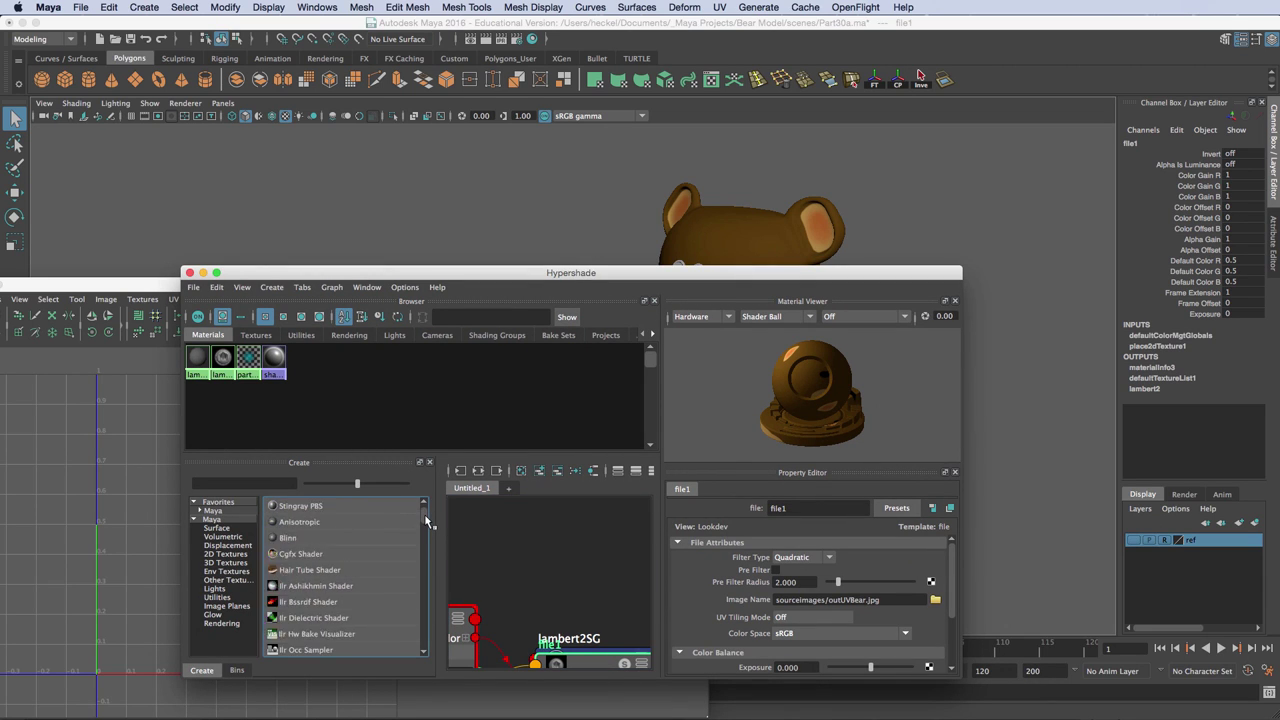
scroll(424, 517, down, 1)
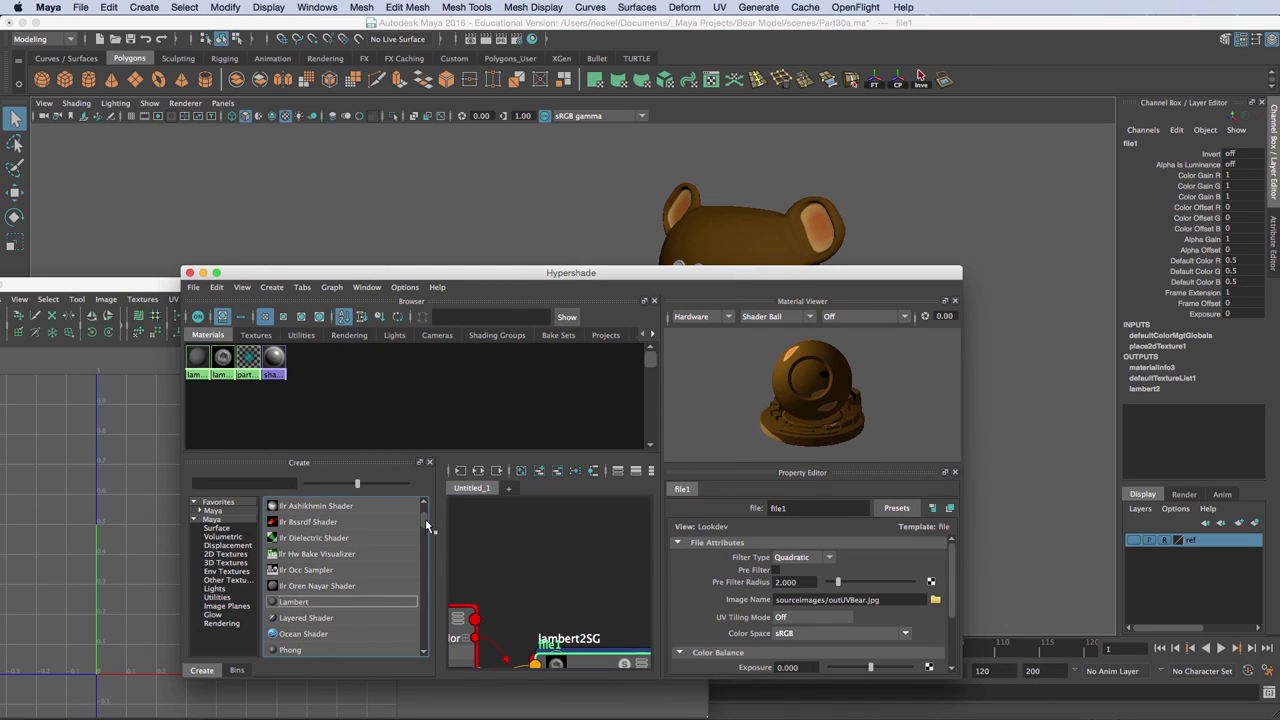
click(290, 649)
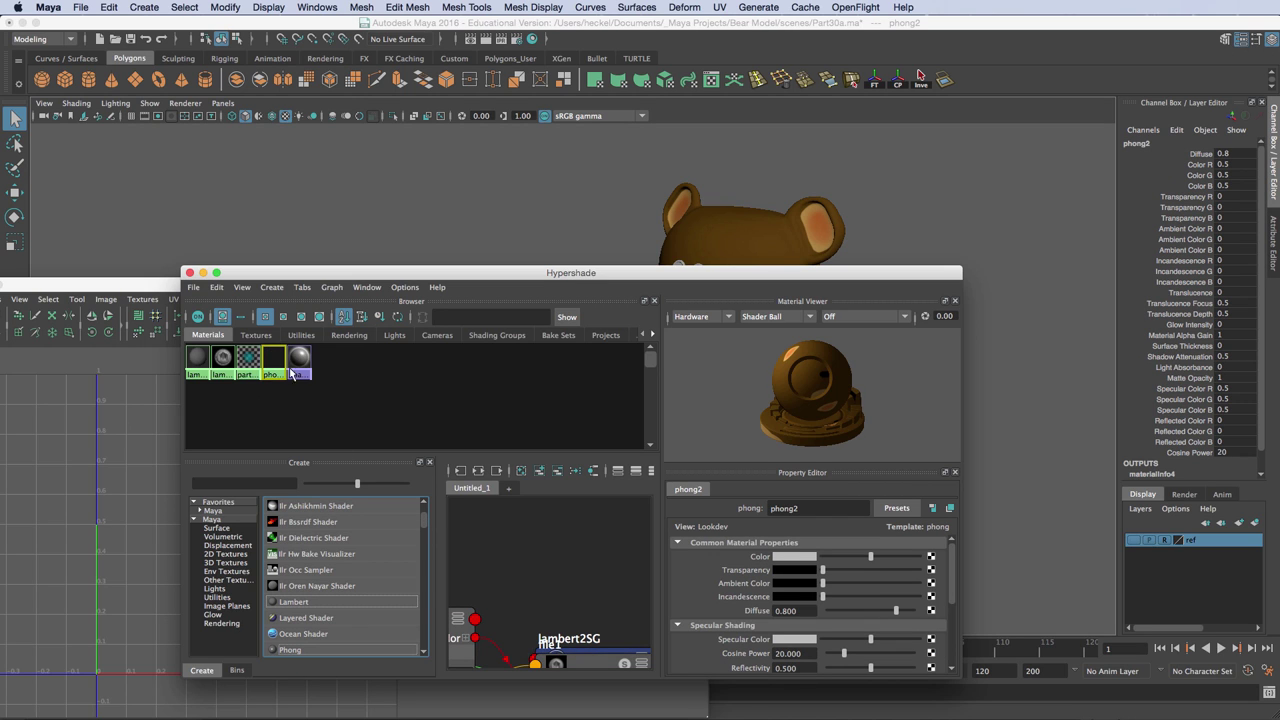
drag(870, 558, 827, 568)
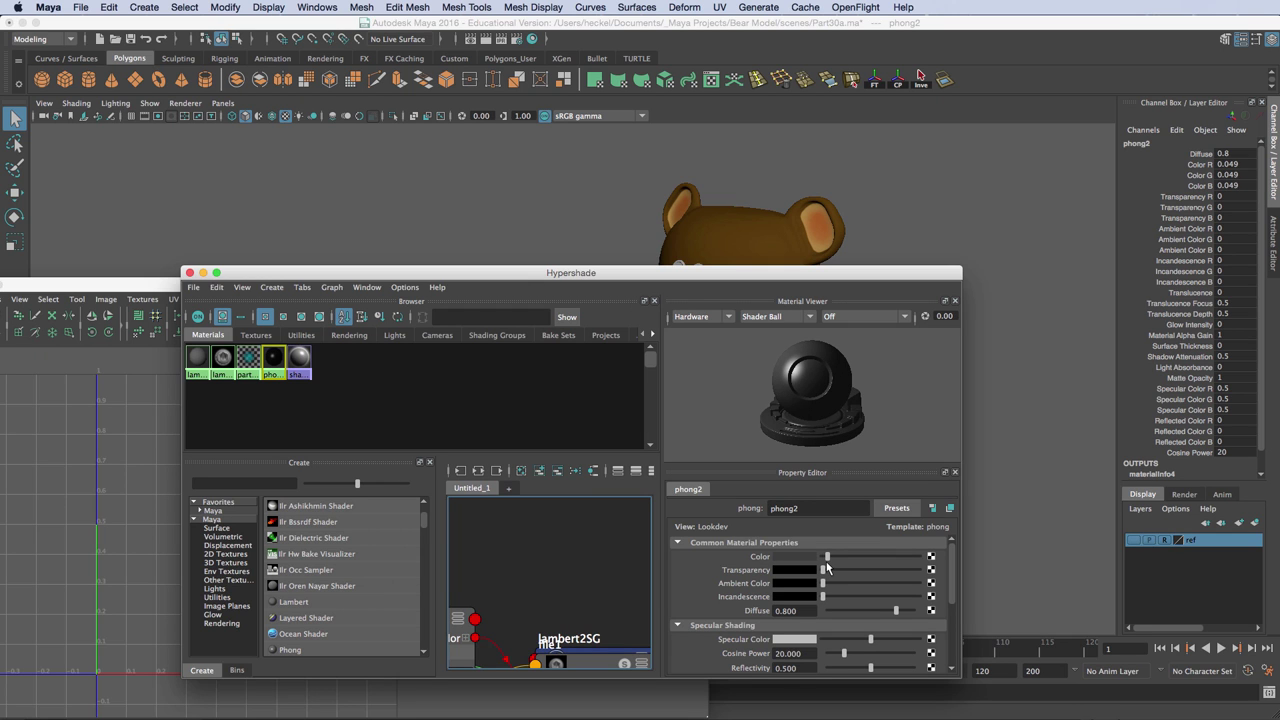
Step: Assign the near-black Phong material to both of the bear's button eyes
drag(785, 272, 1051, 323)
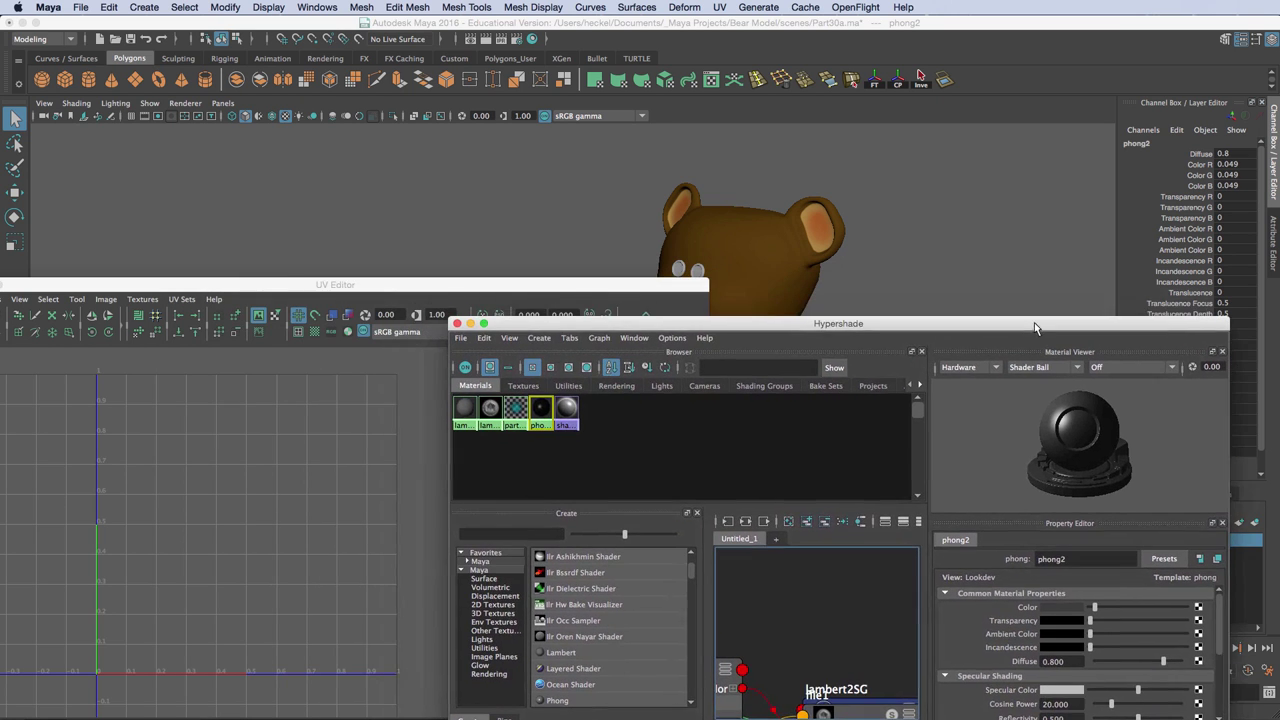
alt+middle_drag(766, 251, 934, 188)
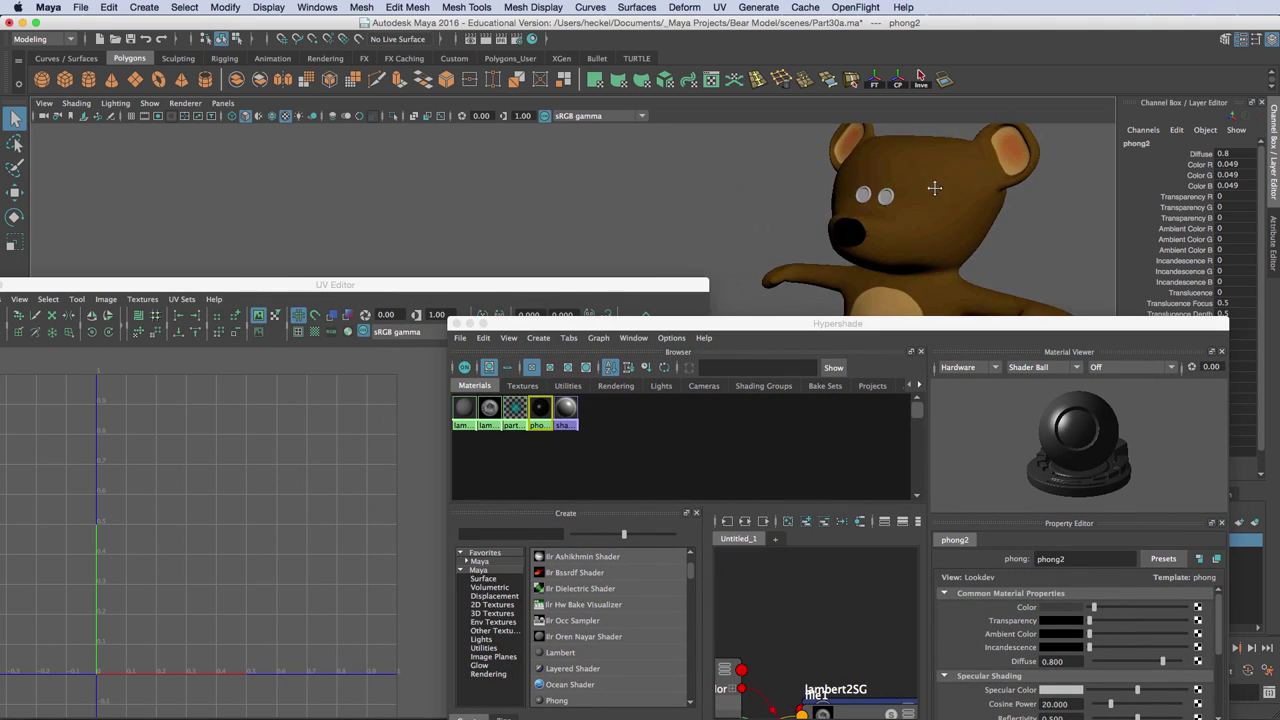
alt+drag(934, 188, 912, 195)
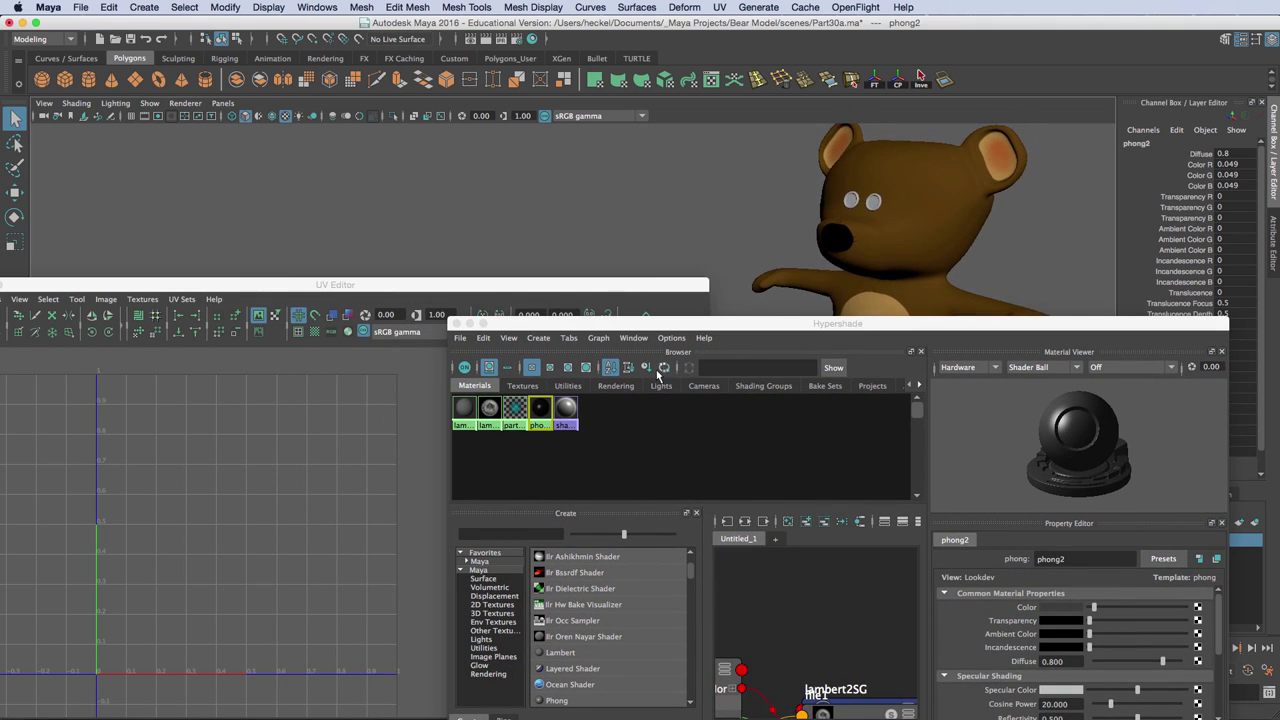
middle_drag(540, 407, 802, 243)
middle_drag(853, 207, 853, 213)
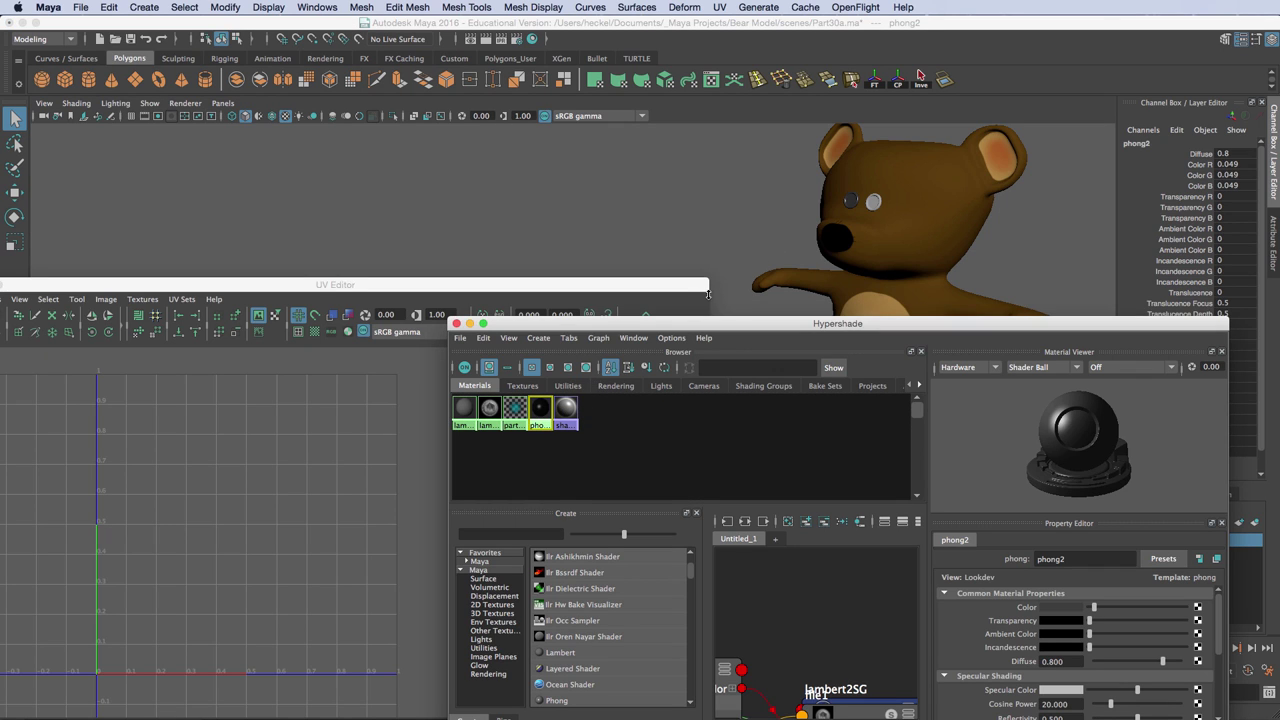
middle_drag(540, 410, 874, 204)
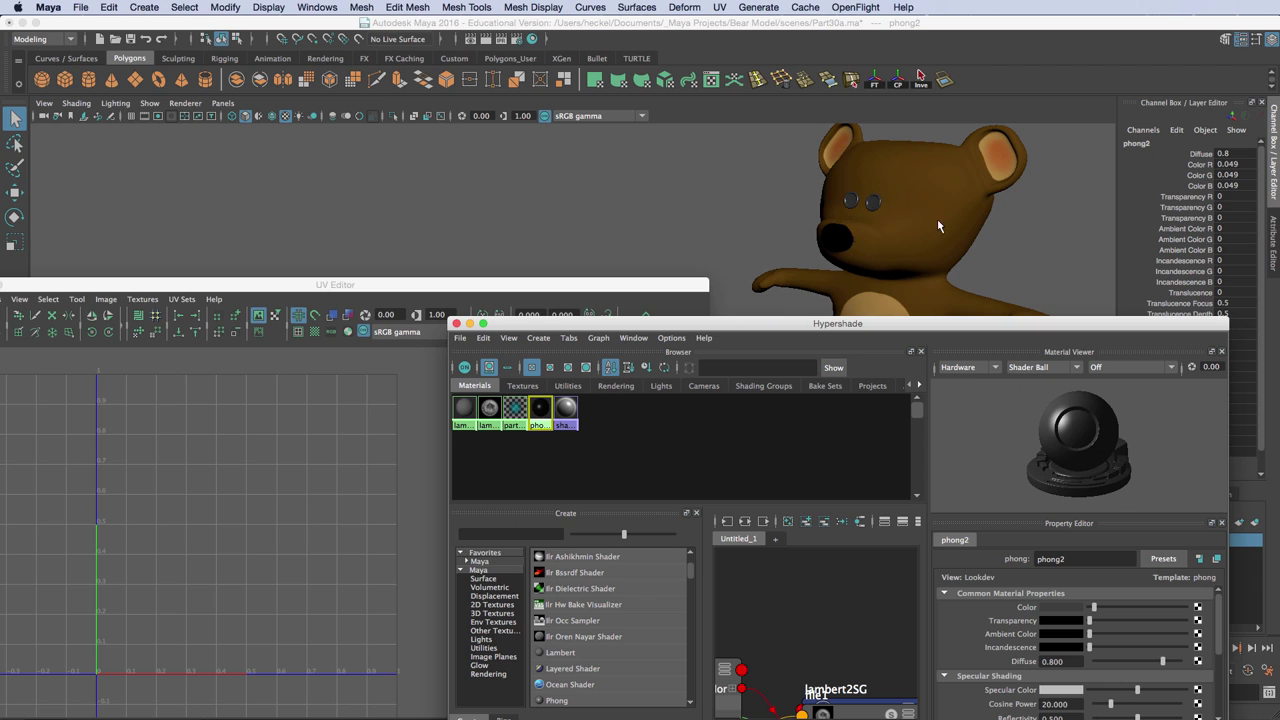
Step: Close the Hypershade and UV Editor windows to clear the viewport around the bear
click(456, 324)
alt+drag(870, 335, 815, 380)
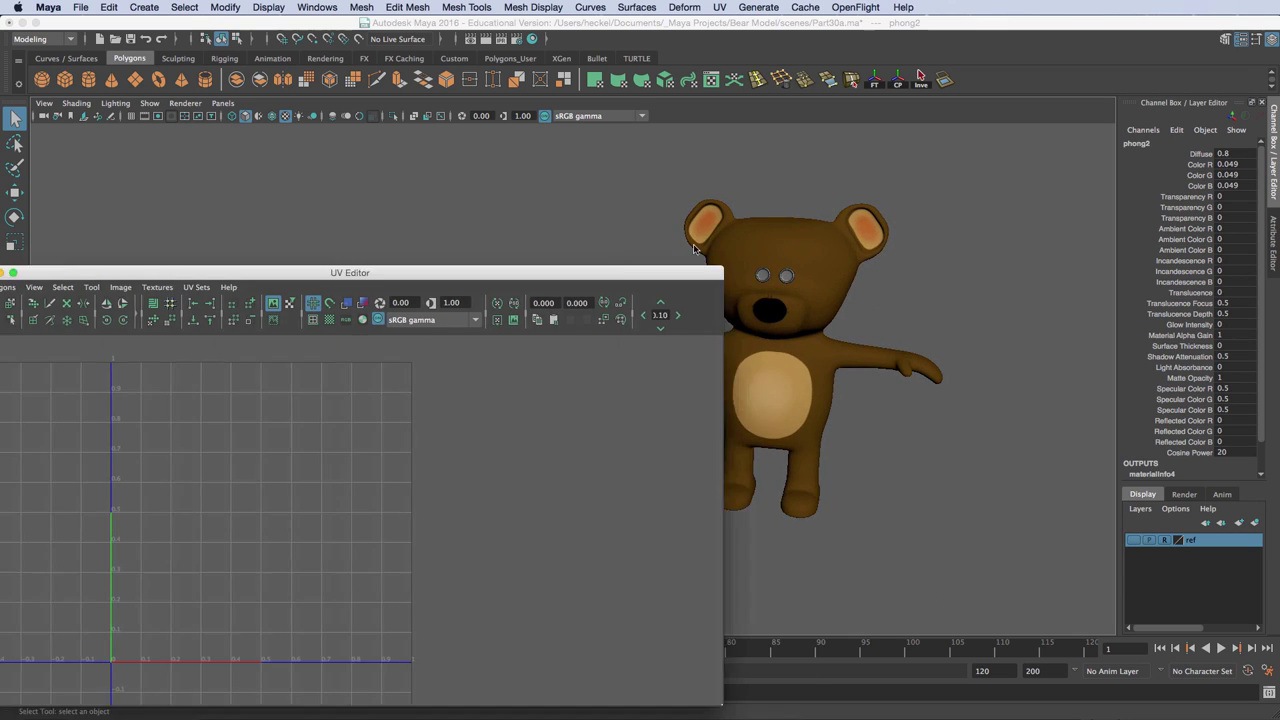
drag(146, 285, 343, 205)
click(169, 205)
Step: Examine the textured bear from several angles, checking the belly, eyes, nose, ears and soles of the feet
alt+right_drag(317, 317, 814, 331)
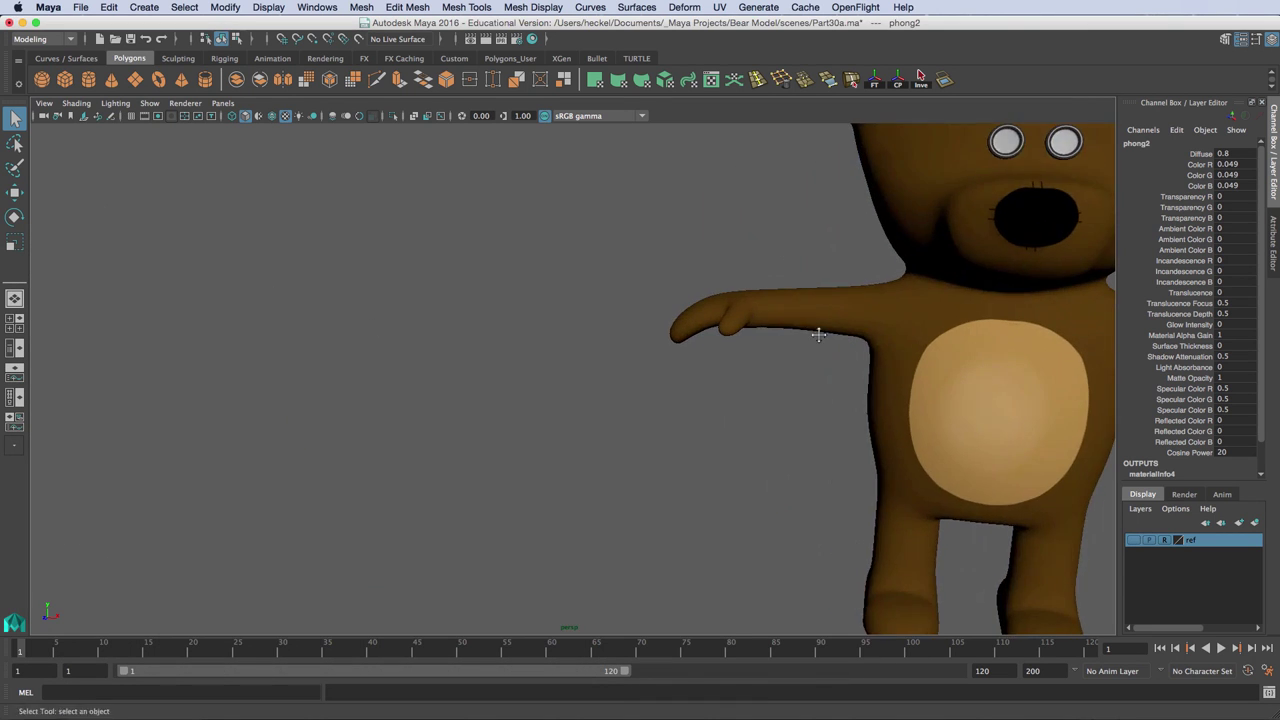
alt+drag(814, 331, 645, 498)
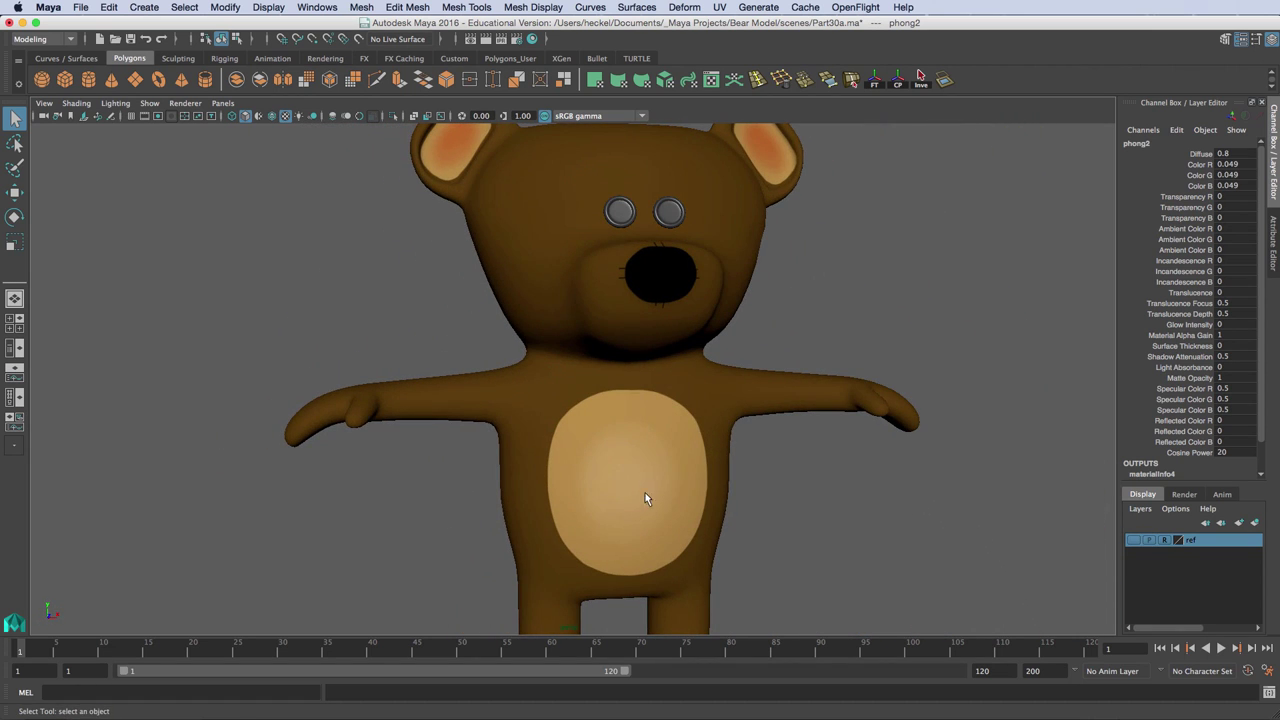
alt+drag(667, 430, 690, 338)
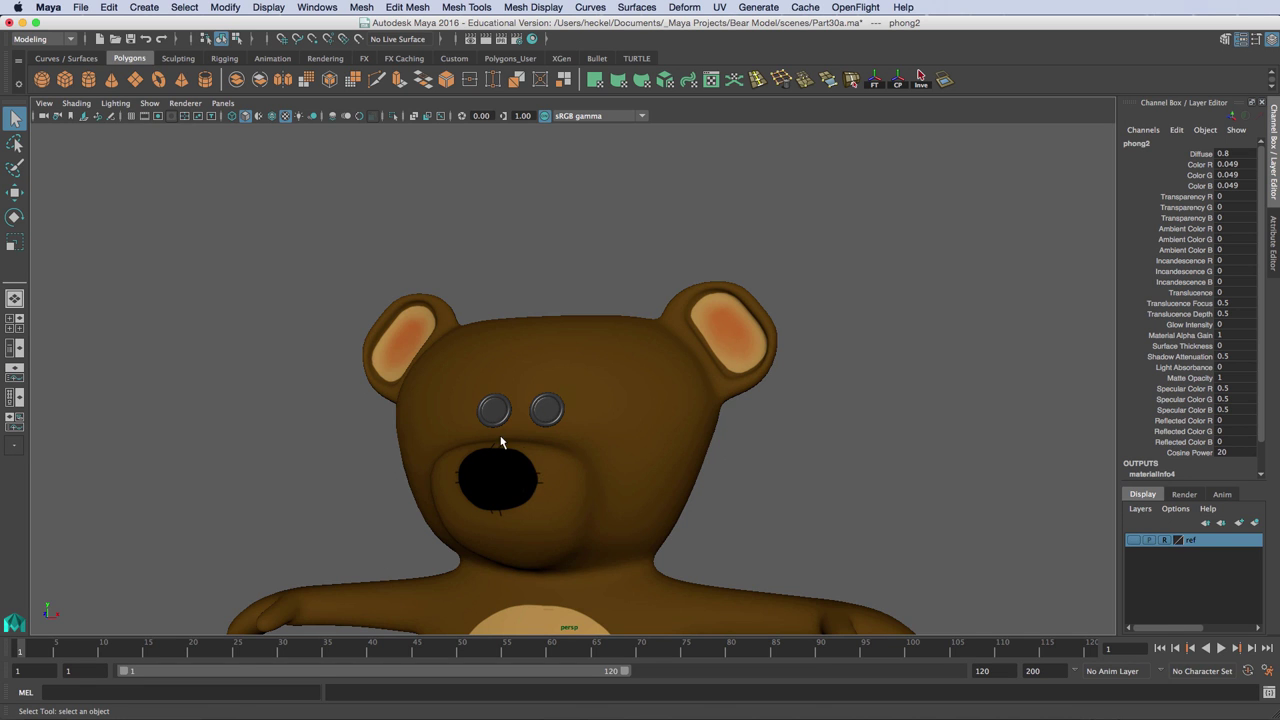
alt+drag(502, 442, 567, 482)
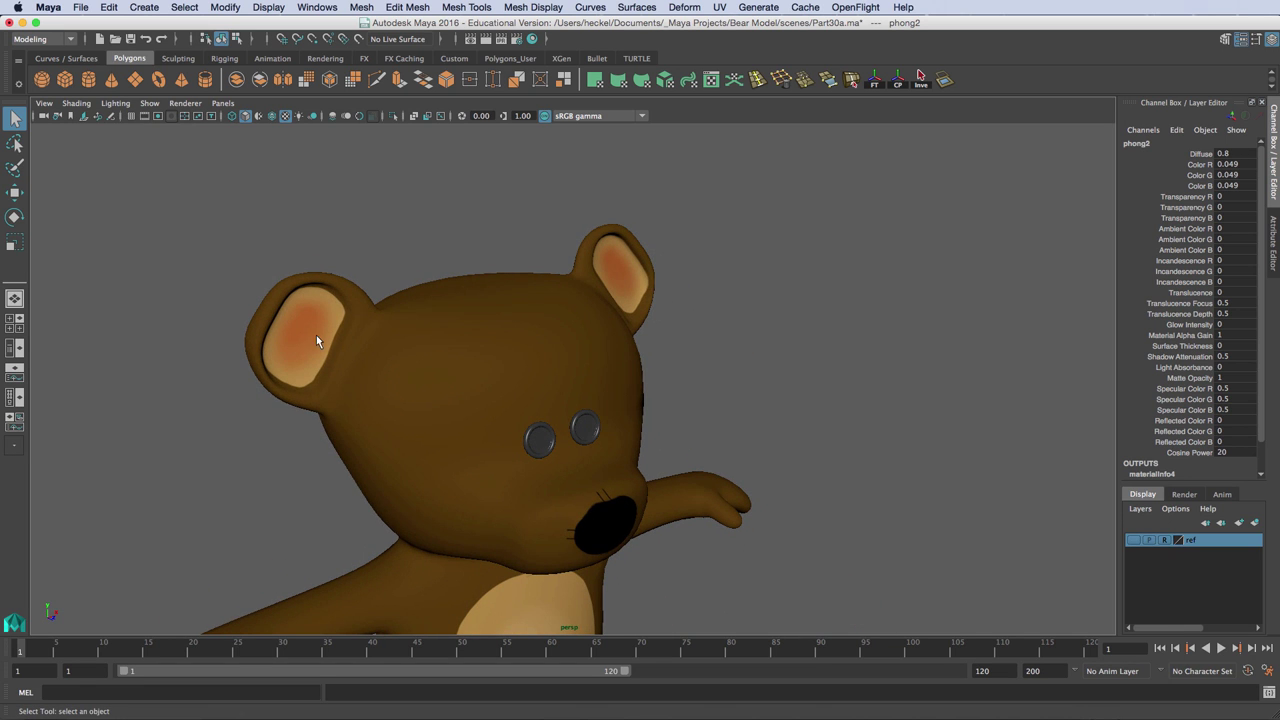
alt+drag(673, 435, 617, 346)
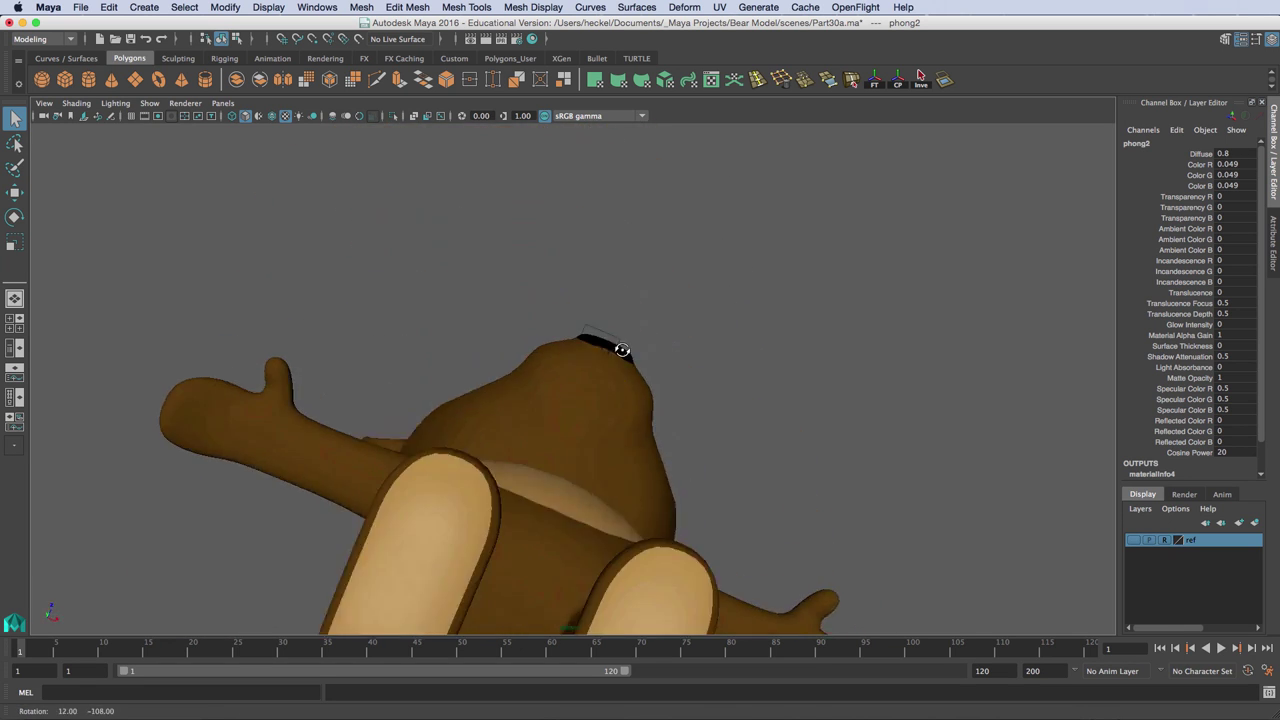
alt+right_drag(617, 346, 543, 443)
alt+drag(652, 443, 707, 420)
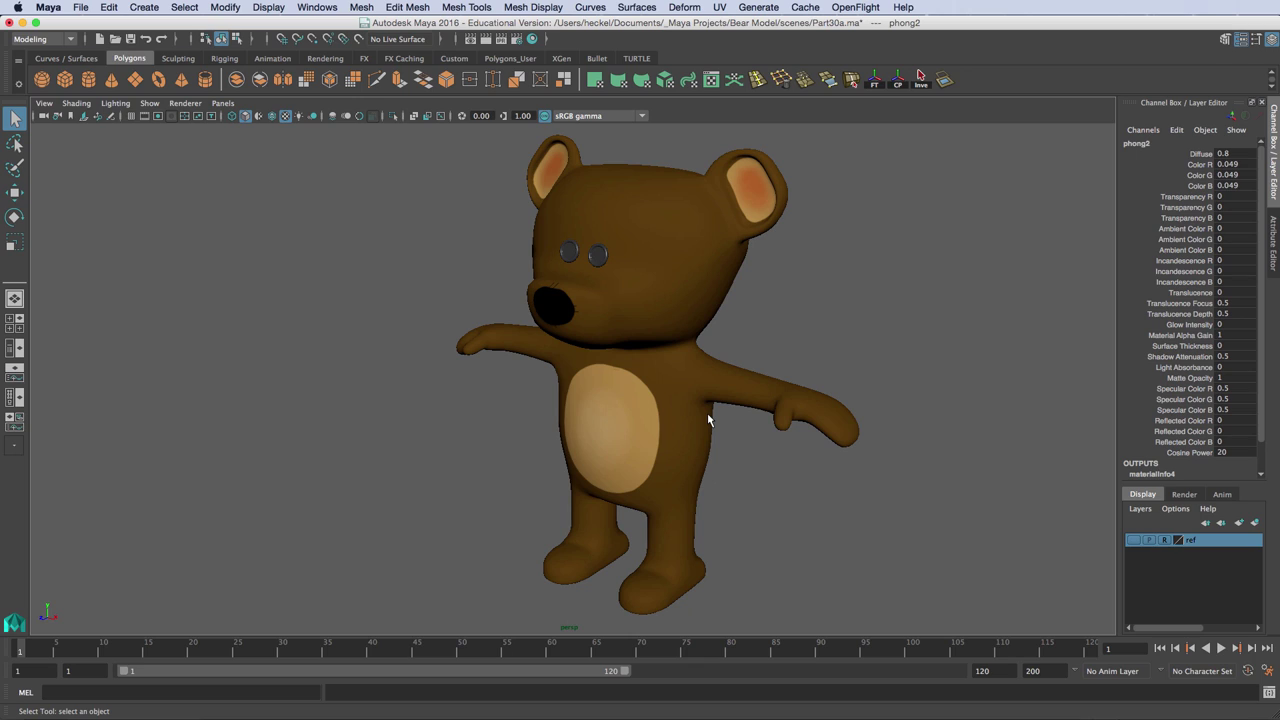